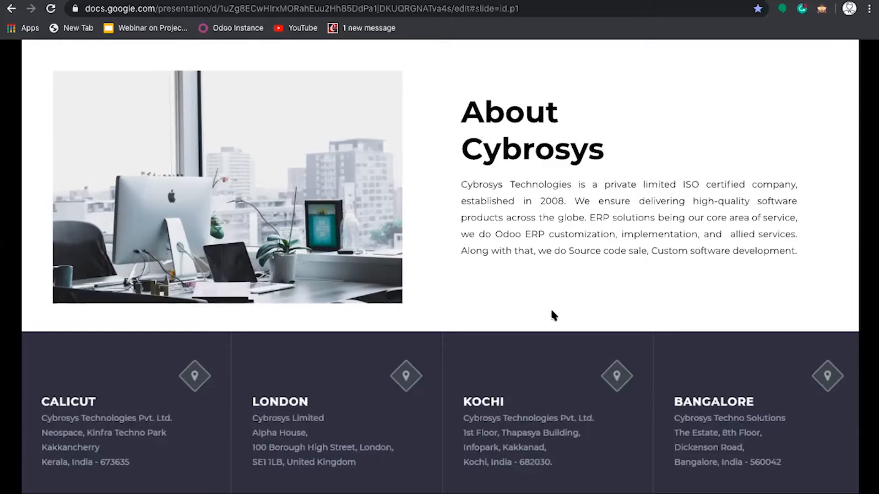
{"action": "key", "text": "Right"}
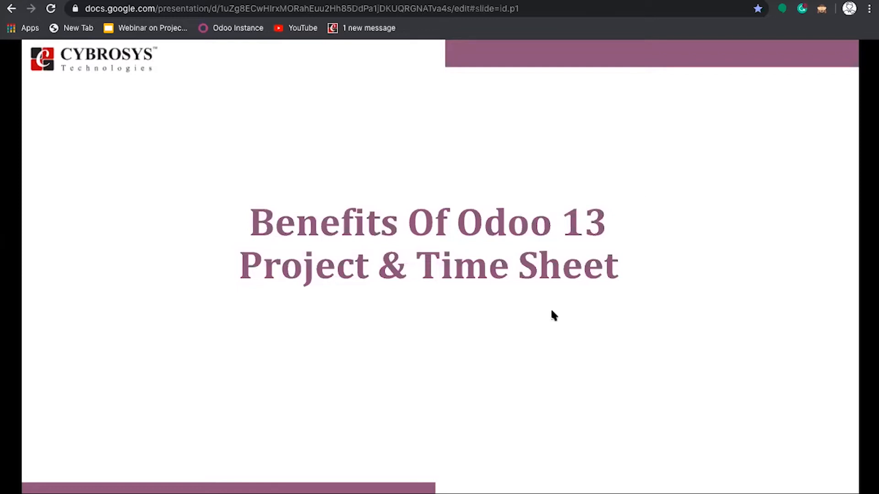
{"action": "key", "text": "Right"}
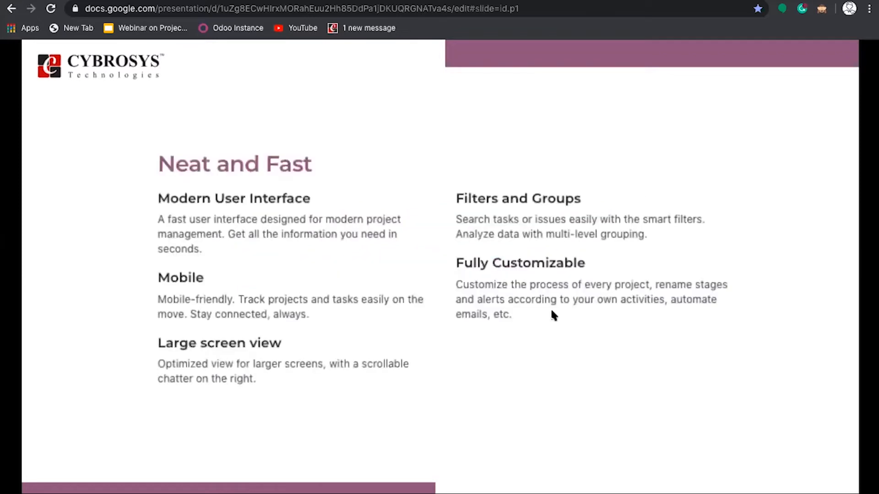
{"action": "key", "text": "Left"}
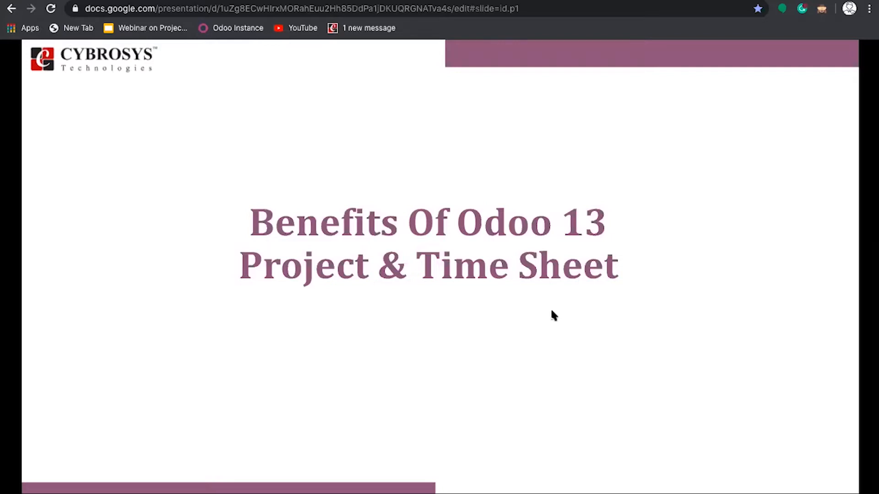
{"action": "key", "text": "Right"}
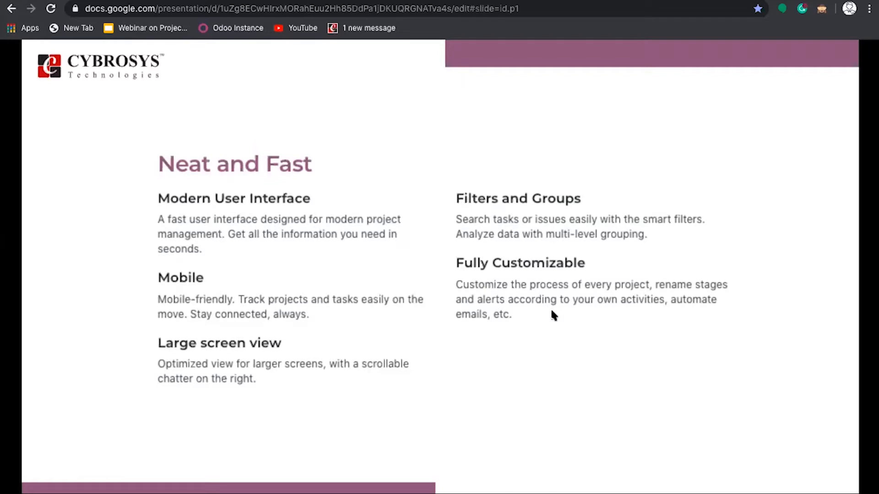
{"action": "left_click", "coordinate": [553, 315]}
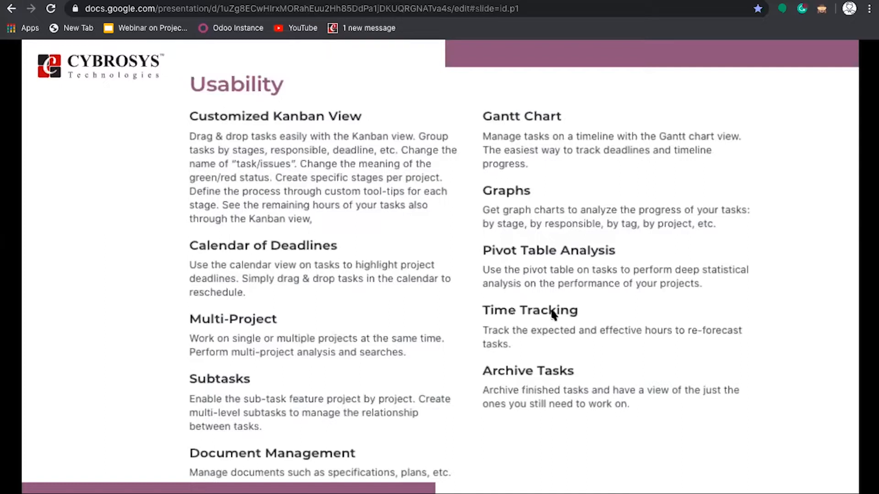
{"action": "left_click", "coordinate": [553, 314]}
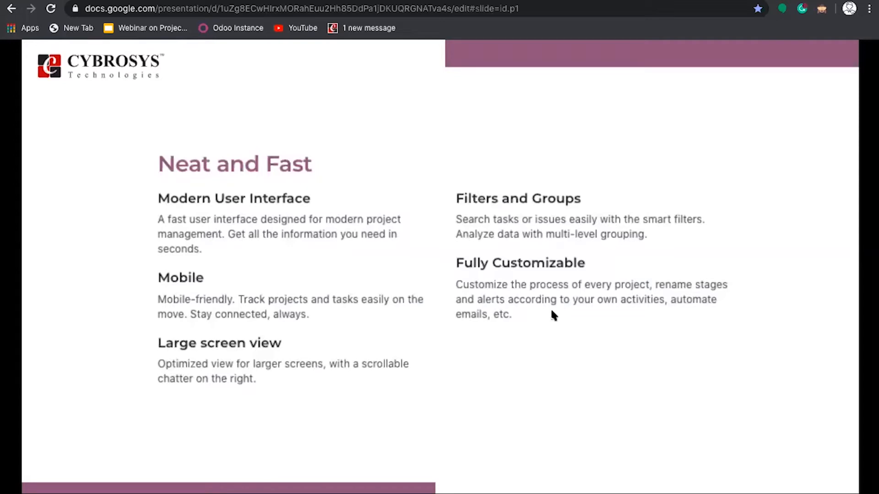
{"action": "left_click", "coordinate": [552, 313]}
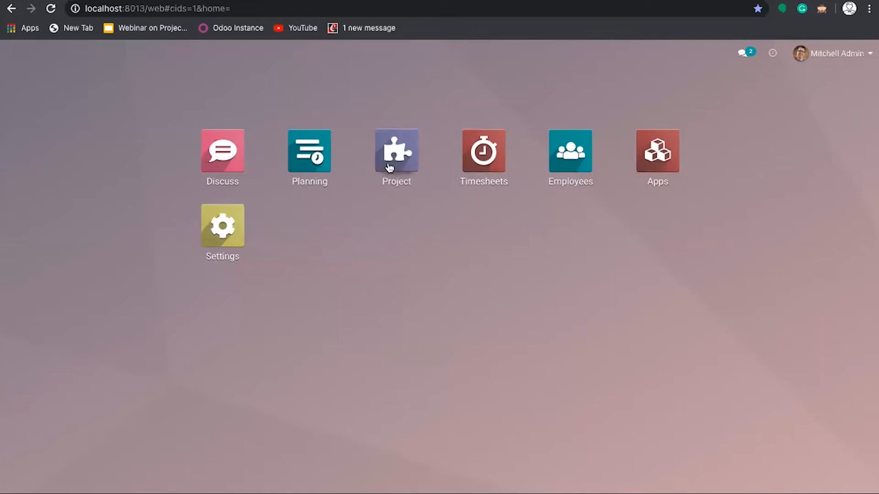
- Check the Project module in the catalogue of available apps and return to the home screen
{"action": "left_click", "coordinate": [657, 158]}
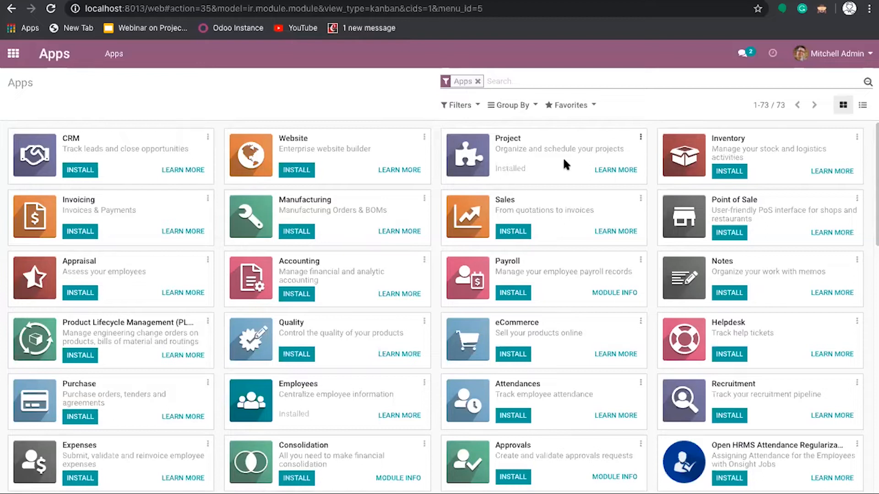
{"action": "left_click", "coordinate": [13, 54]}
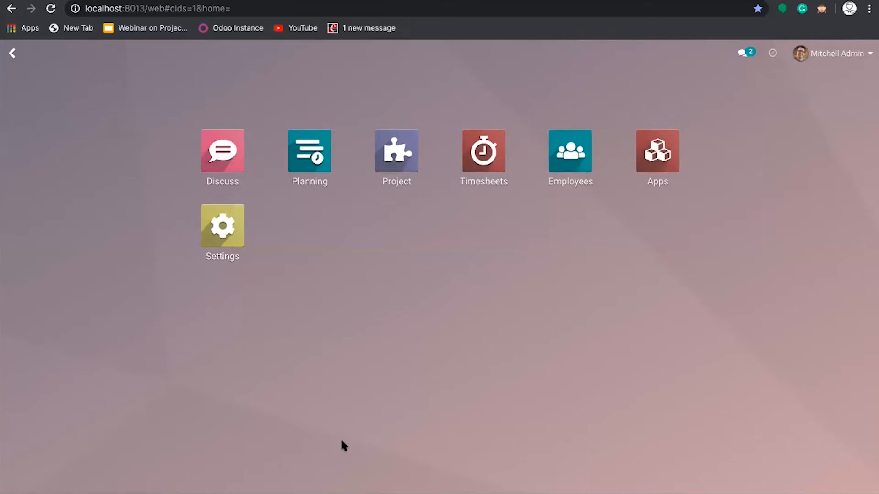
- Activate the developer mode in the general settings
{"action": "left_click", "coordinate": [230, 236]}
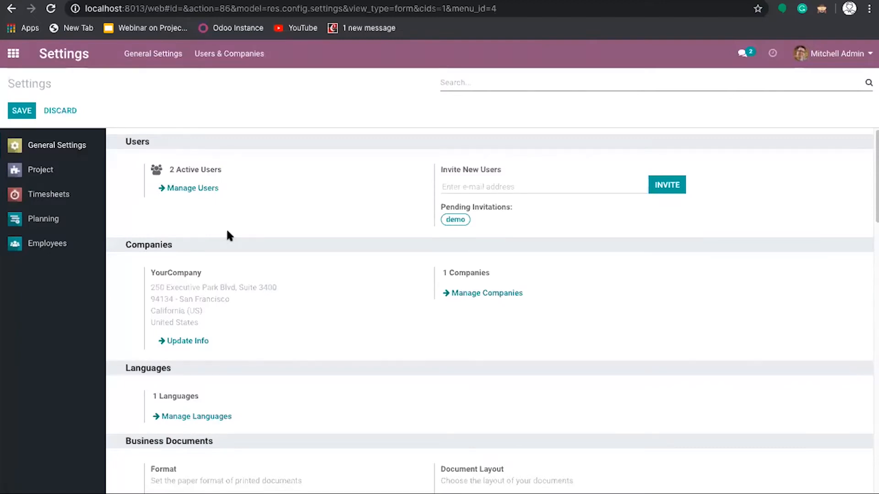
{"action": "left_click", "coordinate": [235, 60]}
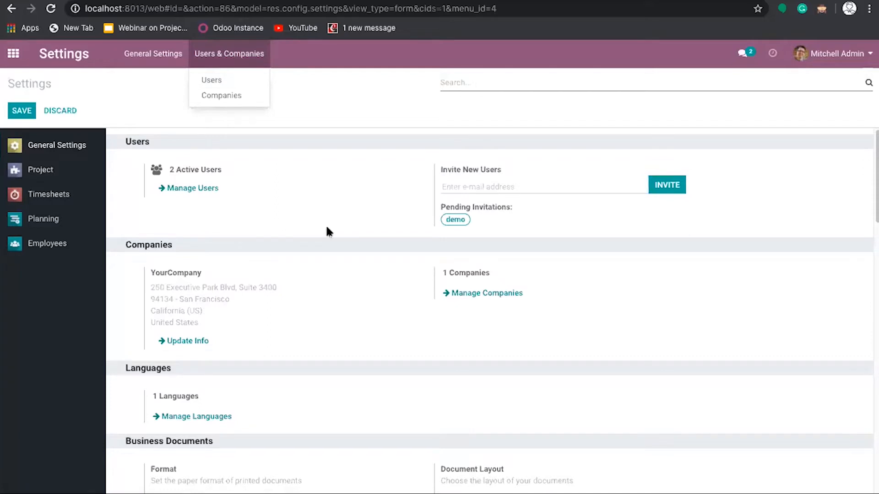
{"action": "scroll", "coordinate": [326, 229], "scroll_direction": "down", "scroll_amount": 10}
{"action": "scroll", "coordinate": [326, 225], "scroll_direction": "down", "scroll_amount": 5}
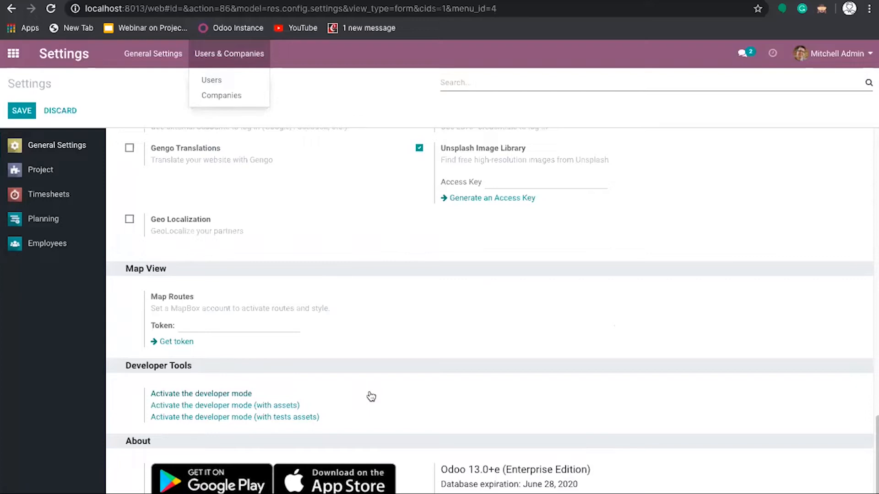
{"action": "left_click", "coordinate": [186, 393]}
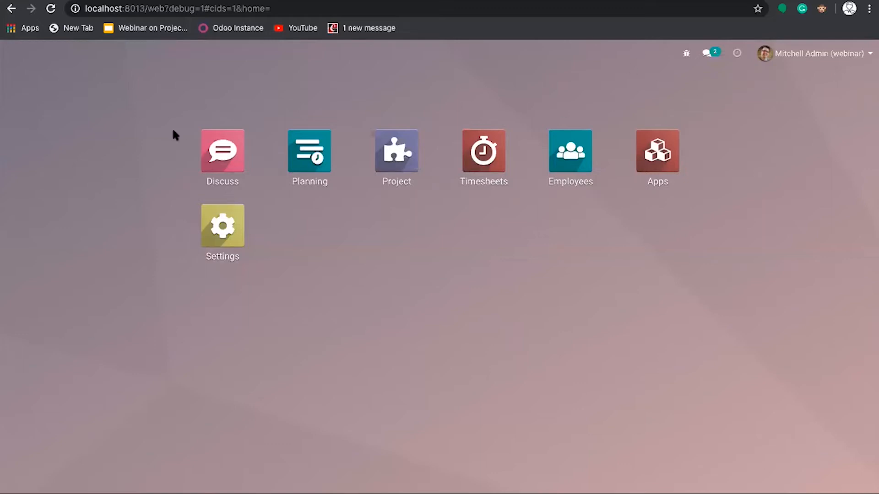
- Open the Project app, look through its tasks, reporting and configuration options, and return to the projects overview
{"action": "left_click", "coordinate": [390, 158]}
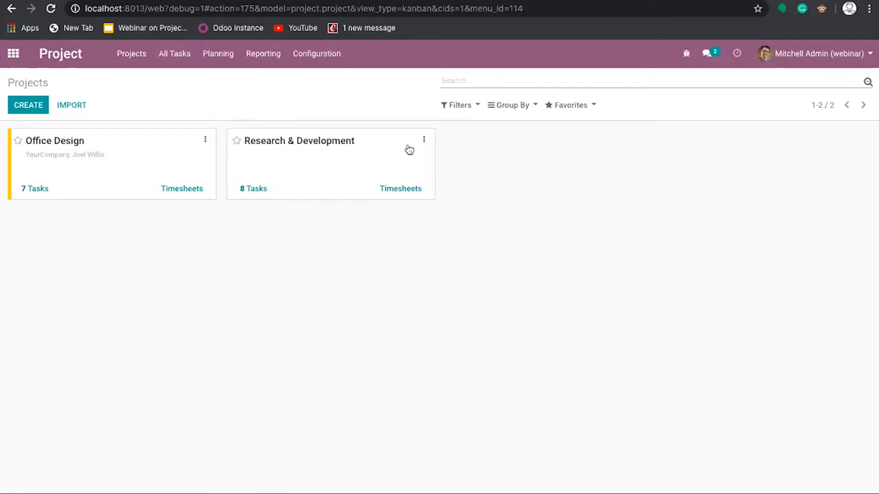
{"action": "left_click", "coordinate": [178, 60]}
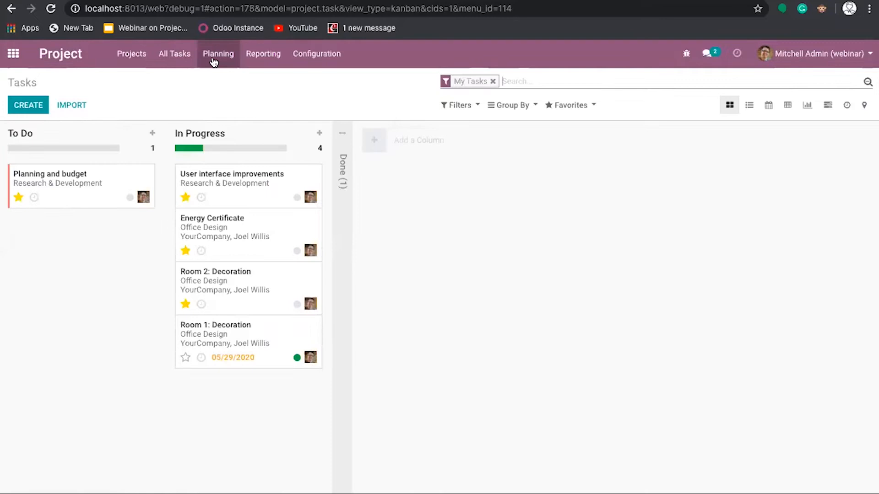
{"action": "left_click", "coordinate": [250, 55]}
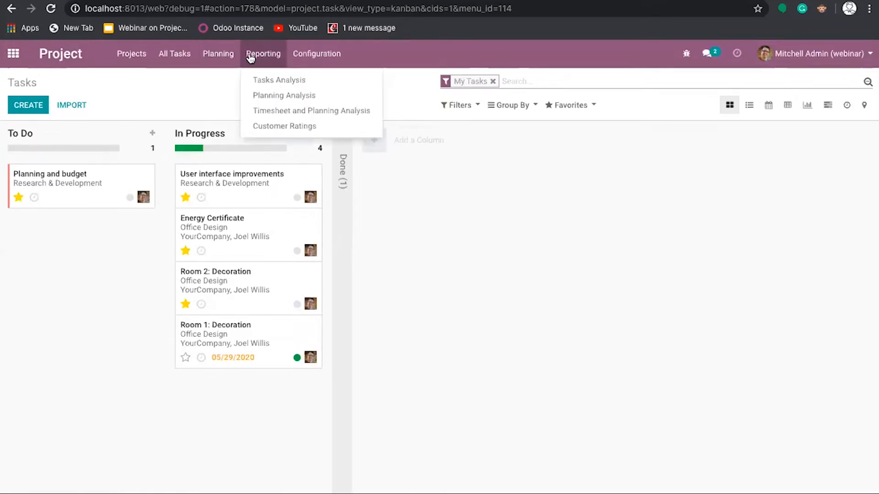
{"action": "left_click", "coordinate": [316, 56]}
{"action": "left_click", "coordinate": [316, 56]}
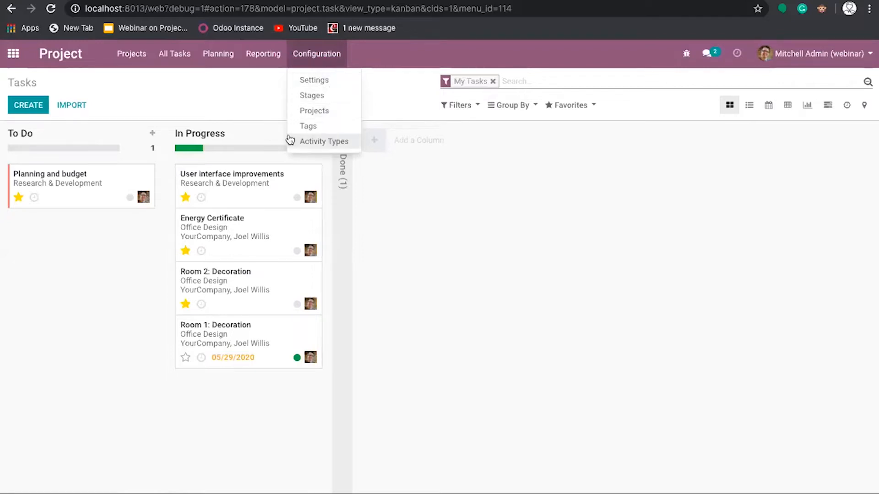
{"action": "left_click", "coordinate": [189, 103]}
{"action": "left_click", "coordinate": [143, 65]}
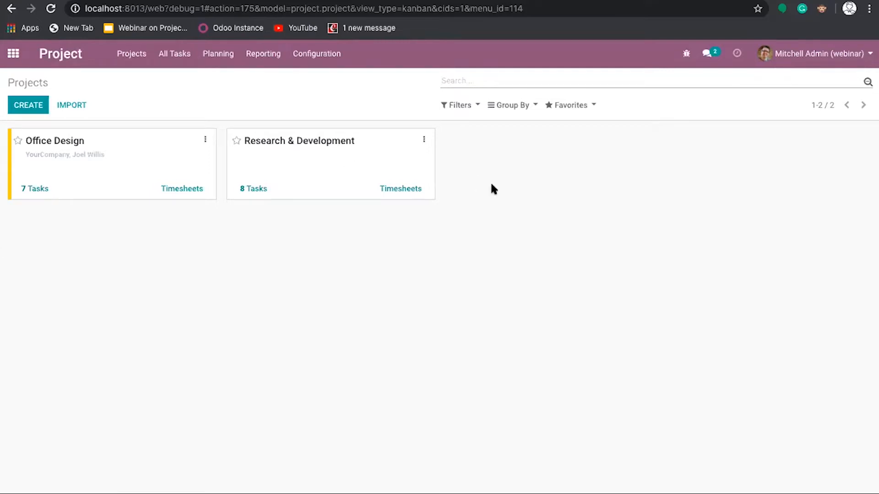
- Create a new project named "Project 1"
{"action": "left_click", "coordinate": [35, 108]}
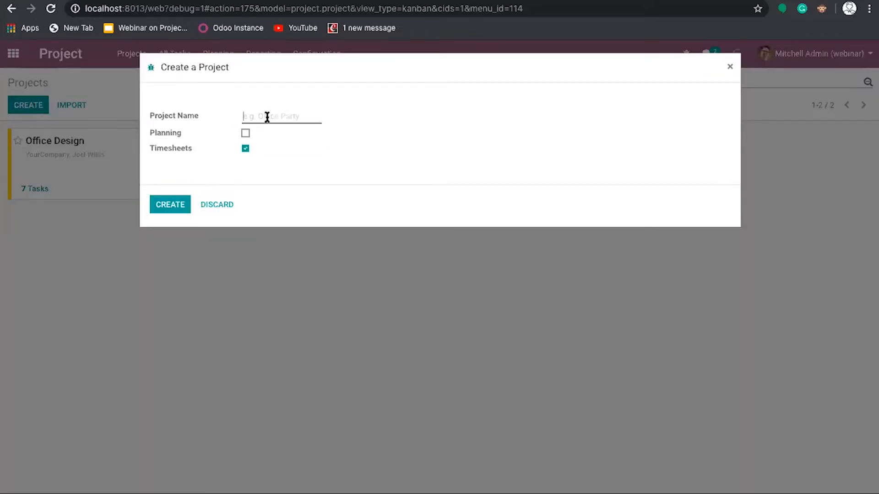
{"action": "type", "text": "Project 1"}
{"action": "left_click", "coordinate": [177, 205]}
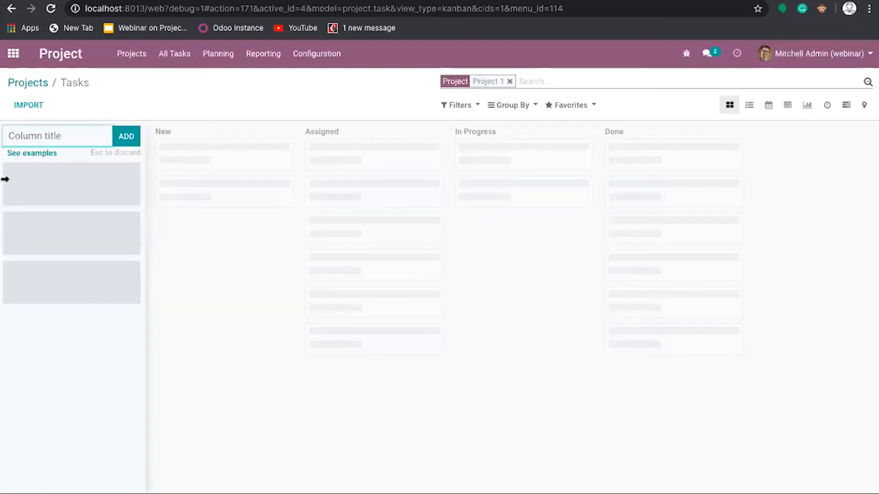
- Examine the example kanban stage layouts for Software Development, Agile and Customer Feedback, then close them
{"action": "left_click", "coordinate": [49, 155]}
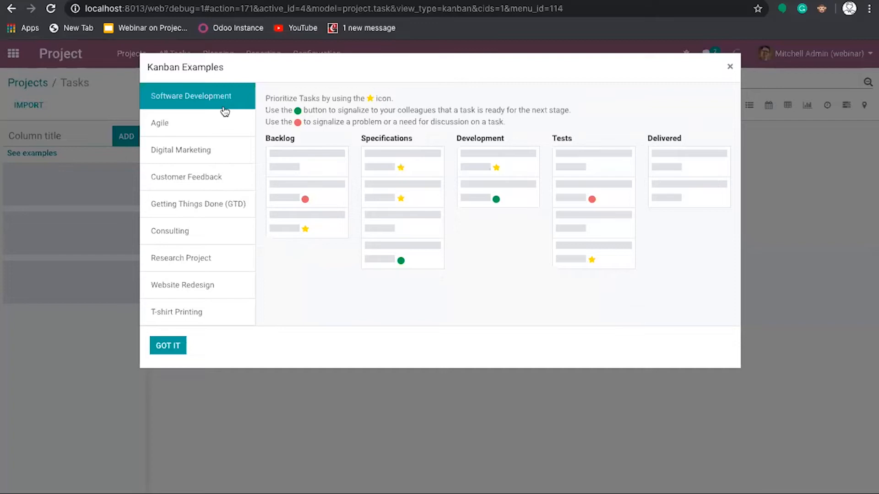
{"action": "left_click_drag", "start_coordinate": [266, 139], "coordinate": [283, 139]}
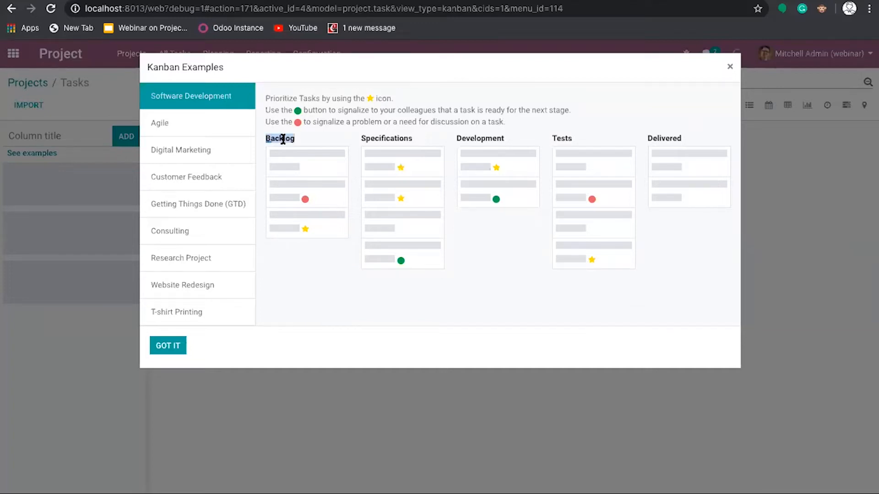
{"action": "double_click", "coordinate": [382, 138]}
{"action": "left_click", "coordinate": [465, 137]}
{"action": "left_click", "coordinate": [147, 132]}
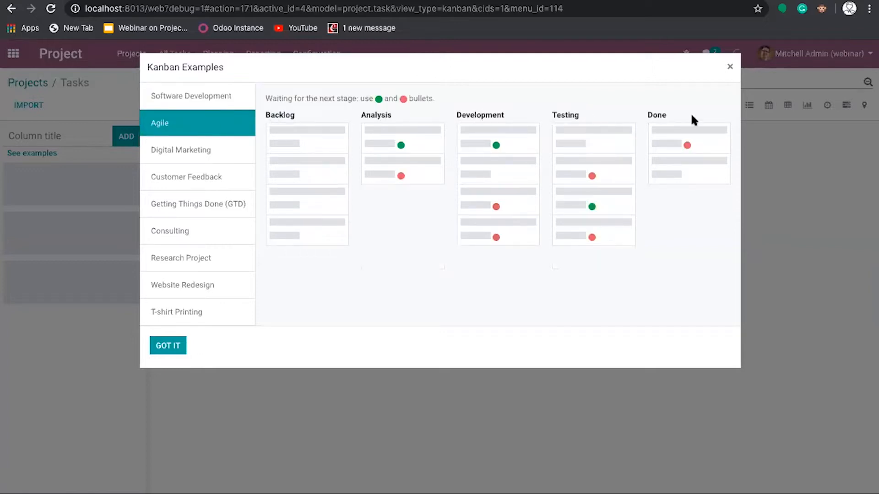
{"action": "left_click", "coordinate": [202, 151]}
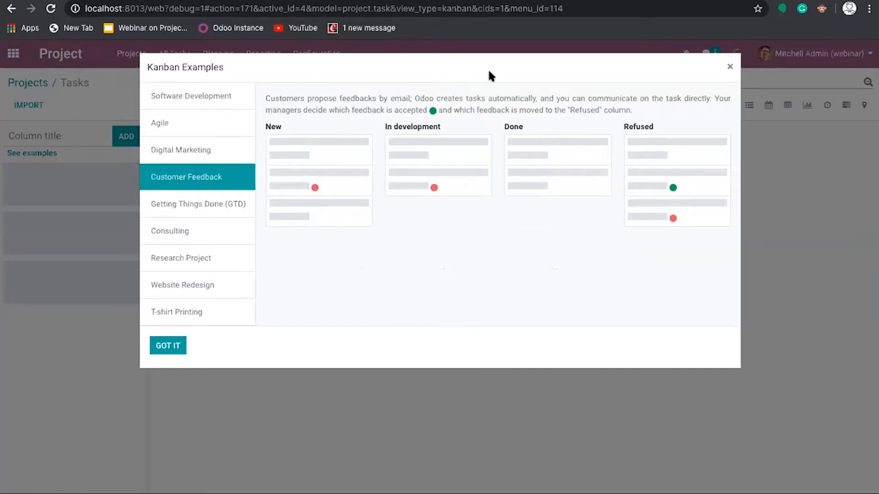
{"action": "left_click", "coordinate": [730, 68]}
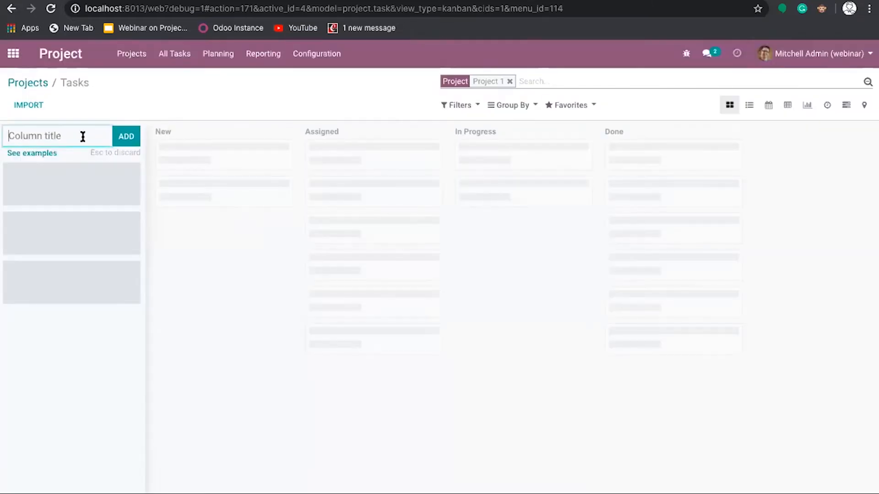
- Add the stages New, On Going, Testing, Completed and Rejected to Project 1's task board
{"action": "type", "text": "New"}
{"action": "left_click", "coordinate": [126, 136]}
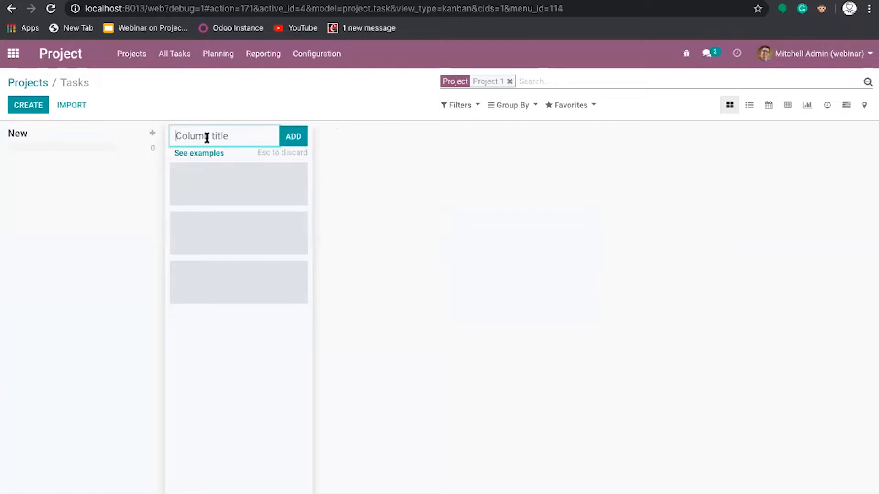
{"action": "type", "text": "On Going"}
{"action": "left_click", "coordinate": [292, 140]}
{"action": "type", "text": "Testing"}
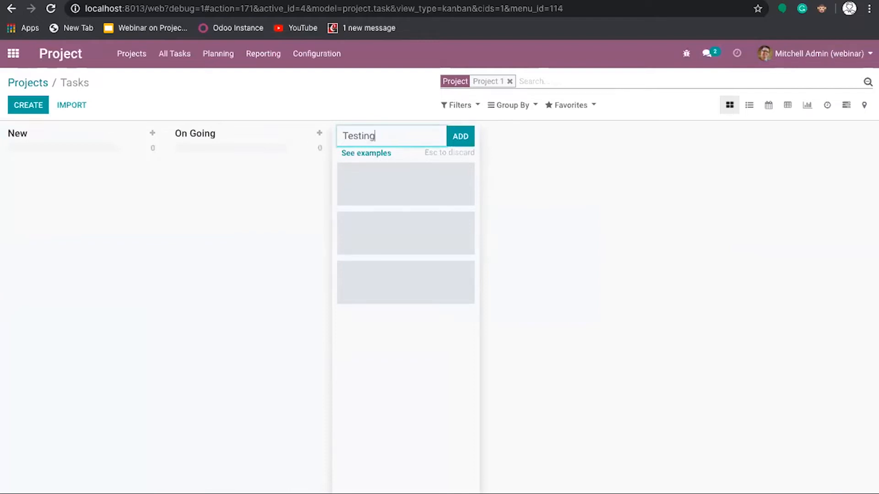
{"action": "left_click", "coordinate": [461, 136]}
{"action": "type", "text": "Completed"}
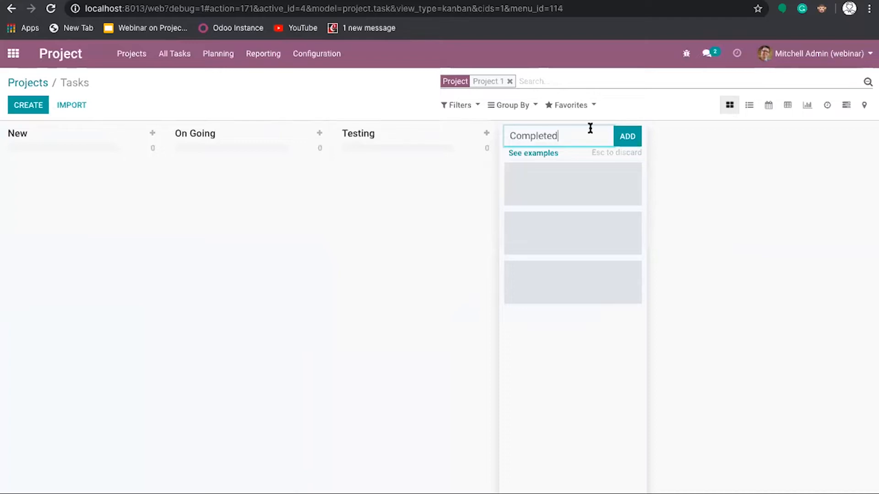
{"action": "left_click", "coordinate": [626, 135]}
{"action": "type", "text": "Rejected"}
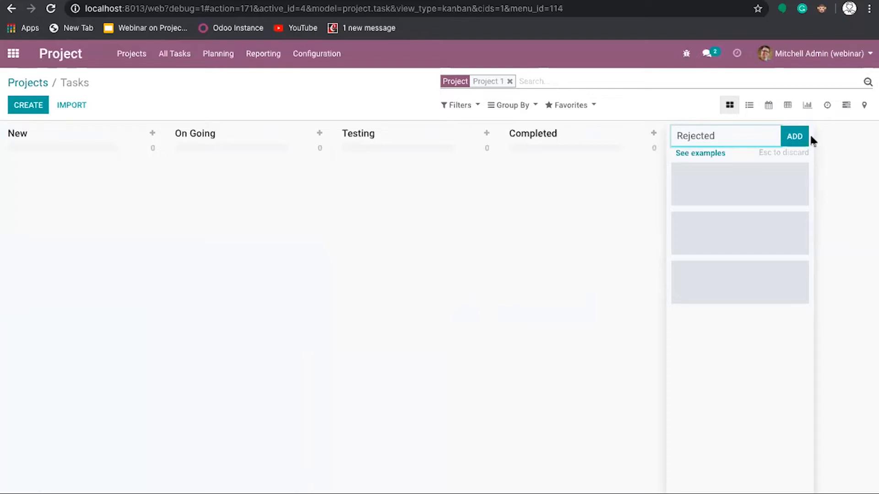
{"action": "left_click", "coordinate": [796, 136]}
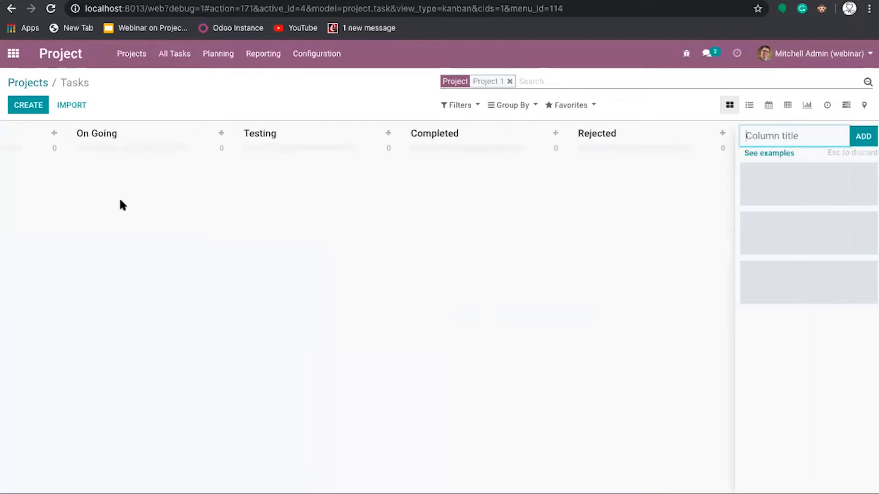
- Look at the options available for the New stage without changing it
{"action": "scroll", "coordinate": [107, 162], "scroll_direction": "left", "scroll_amount": 2}
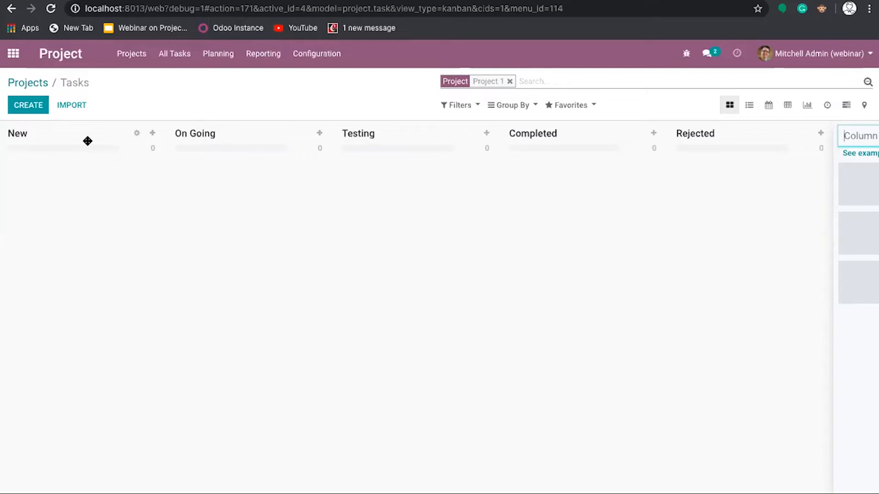
{"action": "left_click", "coordinate": [137, 133]}
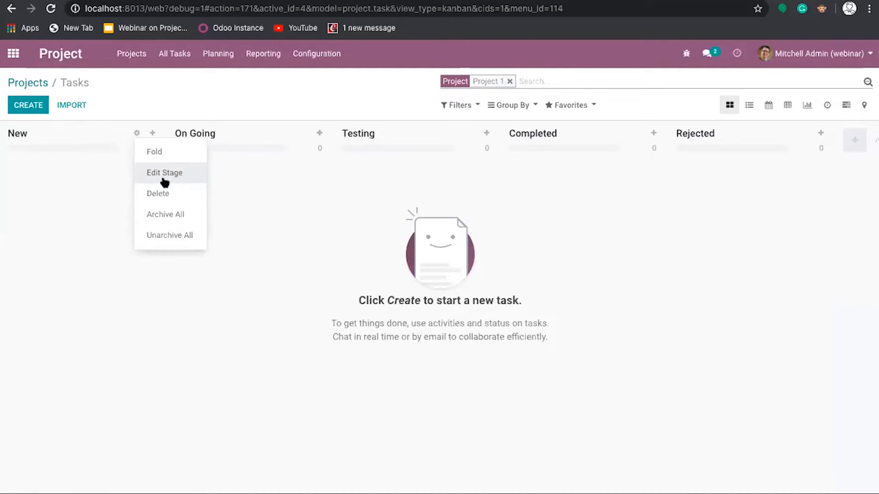
{"action": "left_click", "coordinate": [88, 189]}
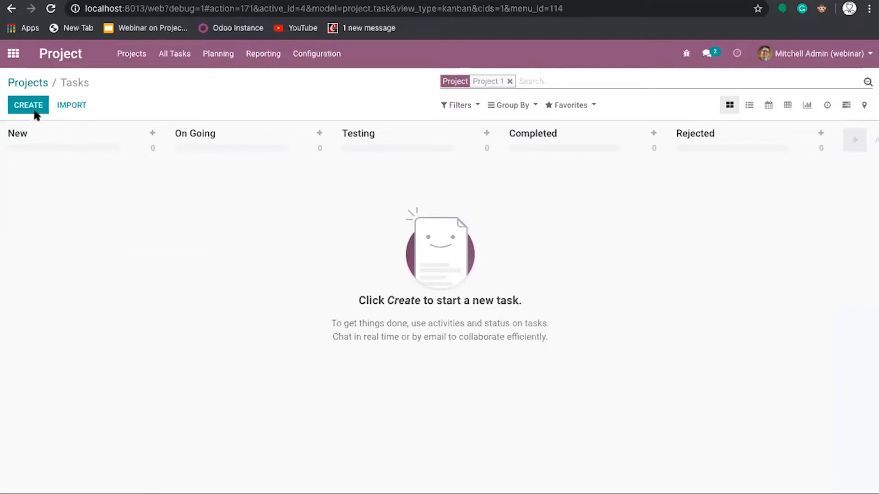
- Return to the projects overview and open the timesheets of Project 1
{"action": "left_click", "coordinate": [36, 87]}
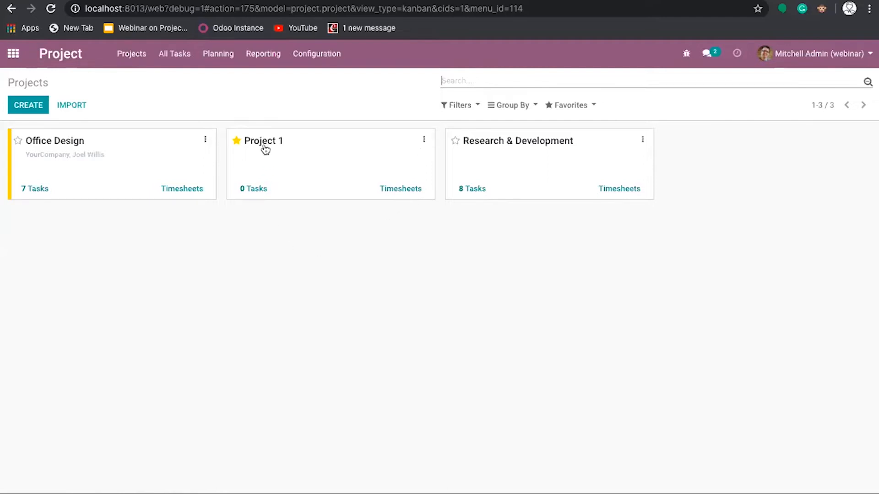
{"action": "left_click", "coordinate": [401, 189]}
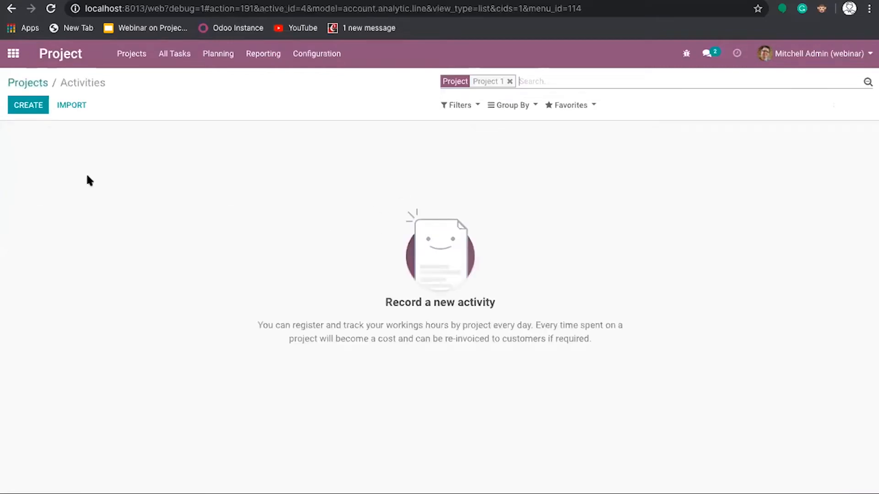
- Leave the Project 1 timesheets, view the Research & Development task board and return to the projects overview
{"action": "left_click", "coordinate": [40, 111]}
{"action": "left_click", "coordinate": [41, 82]}
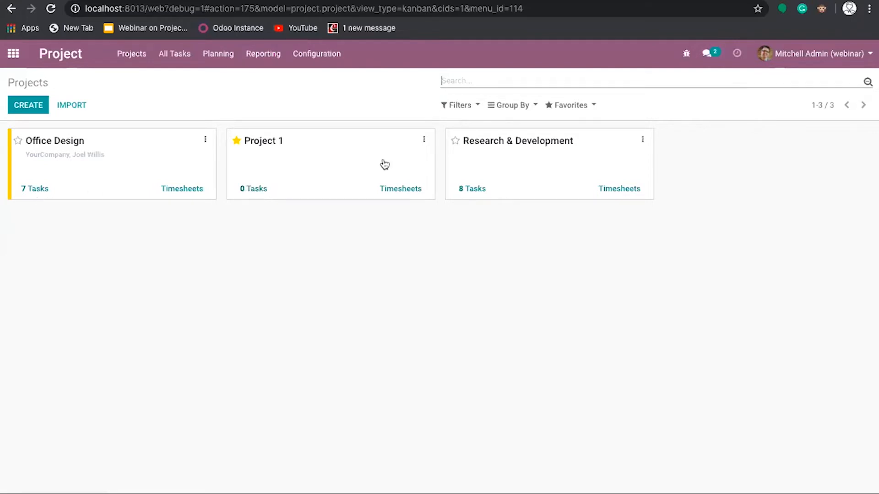
{"action": "left_click", "coordinate": [474, 192]}
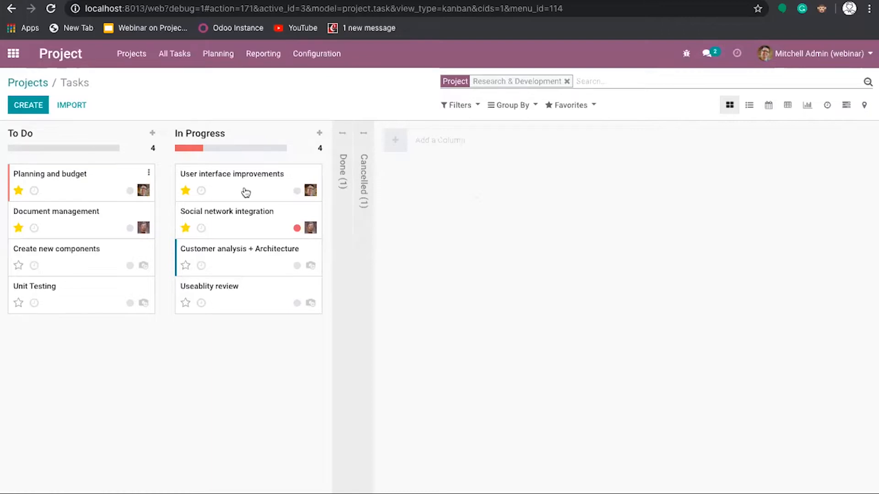
{"action": "left_click", "coordinate": [39, 91]}
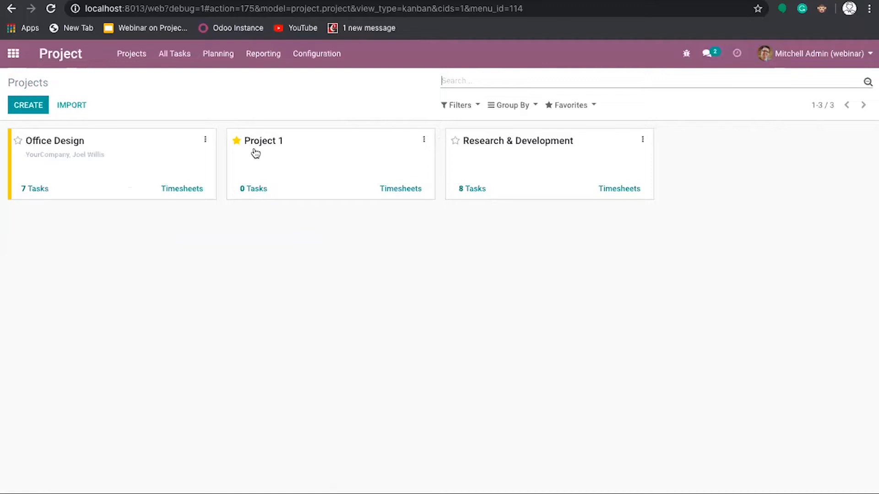
- Create a task titled Task 1 in the New stage of Project 1, assigned to the admin user
{"action": "left_click", "coordinate": [256, 189]}
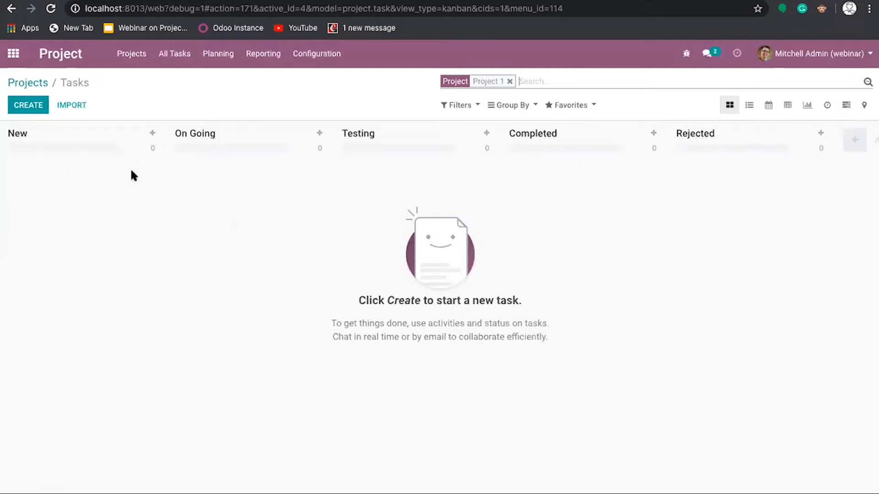
{"action": "left_click", "coordinate": [31, 106]}
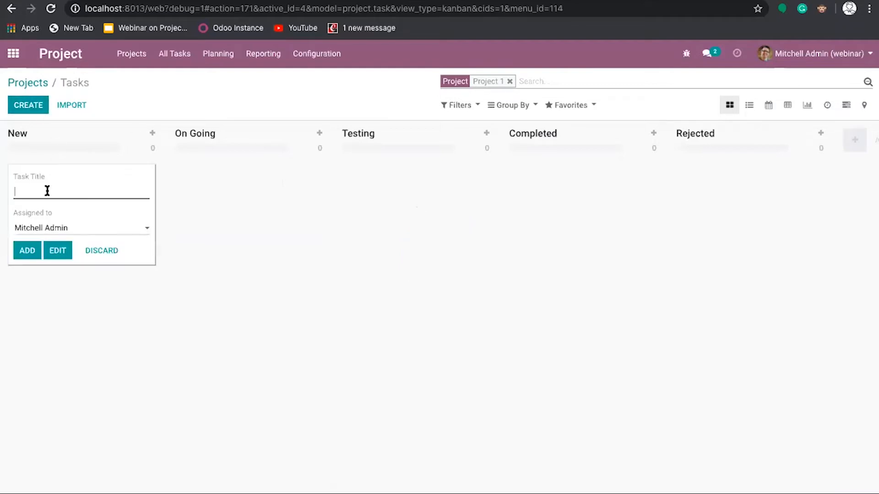
{"action": "type", "text": "Task 1"}
{"action": "left_click", "coordinate": [131, 230]}
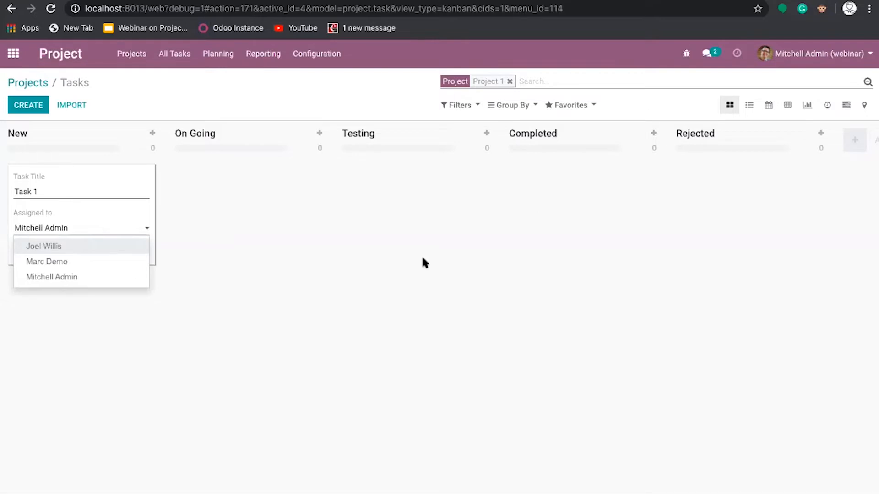
{"action": "left_click", "coordinate": [79, 274]}
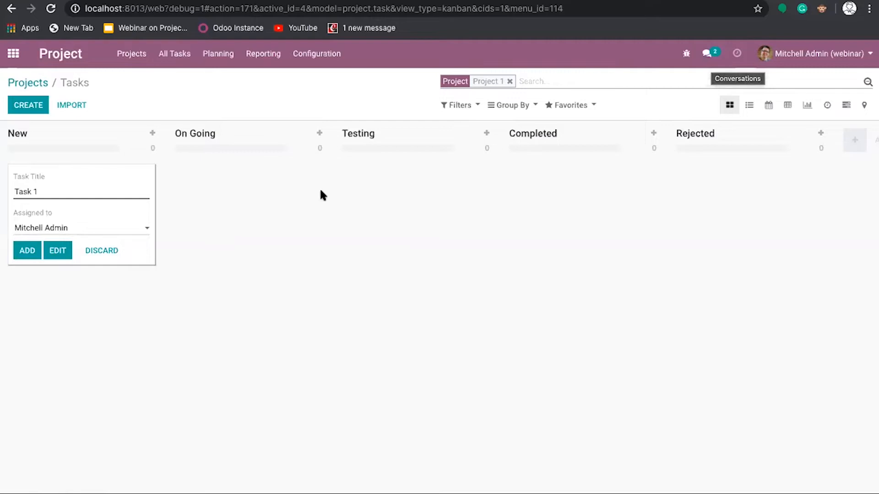
{"action": "left_click", "coordinate": [24, 250]}
{"action": "left_click", "coordinate": [291, 224]}
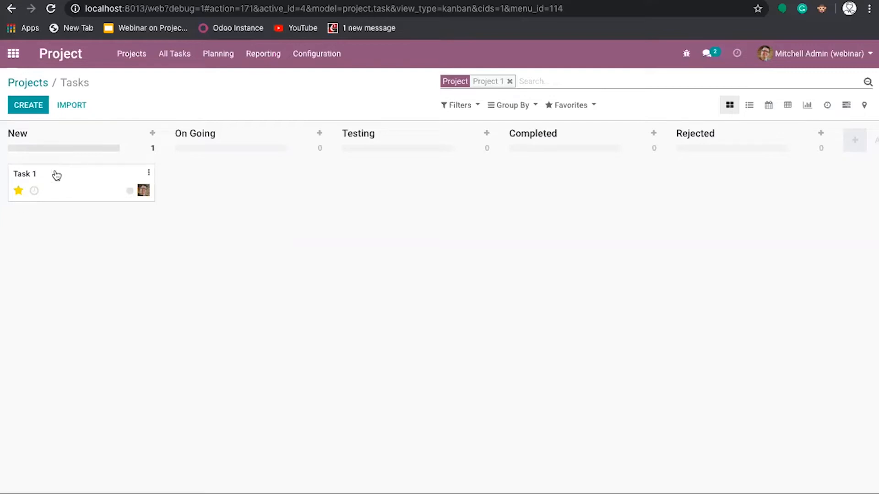
- Add a task titled Task 2 to the New stage, keeping the default assignee
{"action": "left_click", "coordinate": [34, 111]}
{"action": "type", "text": "Tas"}
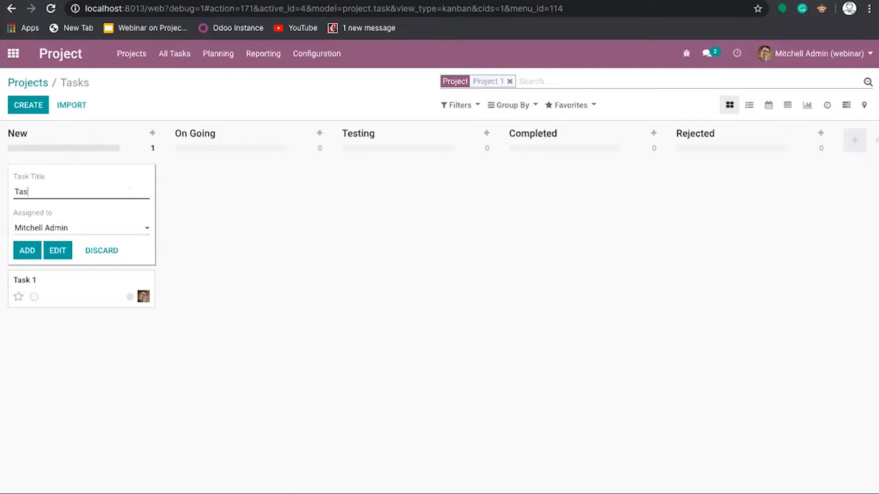
{"action": "type", "text": "k2"}
{"action": "key", "text": "BackSpace"}
{"action": "type", "text": "2"}
{"action": "left_click", "coordinate": [28, 250]}
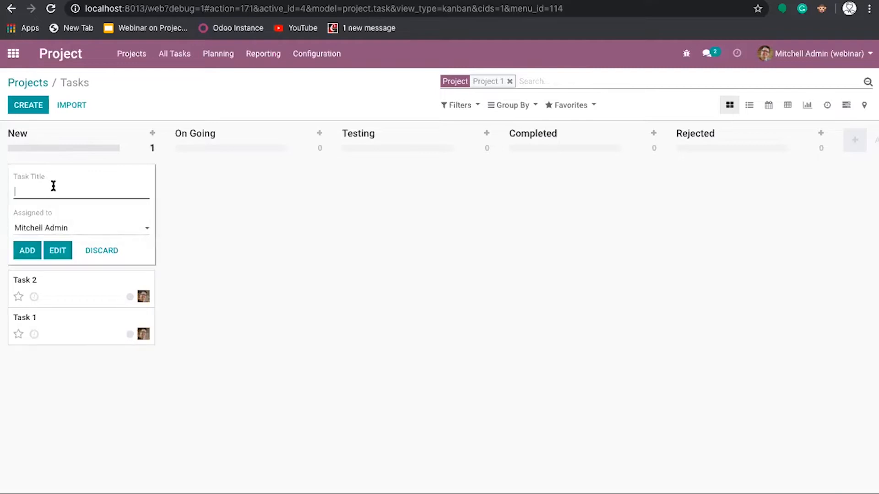
- Add the tasks Task 3 and Task 4 to the New stage and close the quick-create form
{"action": "type", "text": "Ta"}
{"action": "type", "text": "sk"}
{"action": "type", "text": " #"}
{"action": "left_click", "coordinate": [31, 251]}
{"action": "type", "text": "Task 4"}
{"action": "key", "text": "BackSpace"}
{"action": "type", "text": "4"}
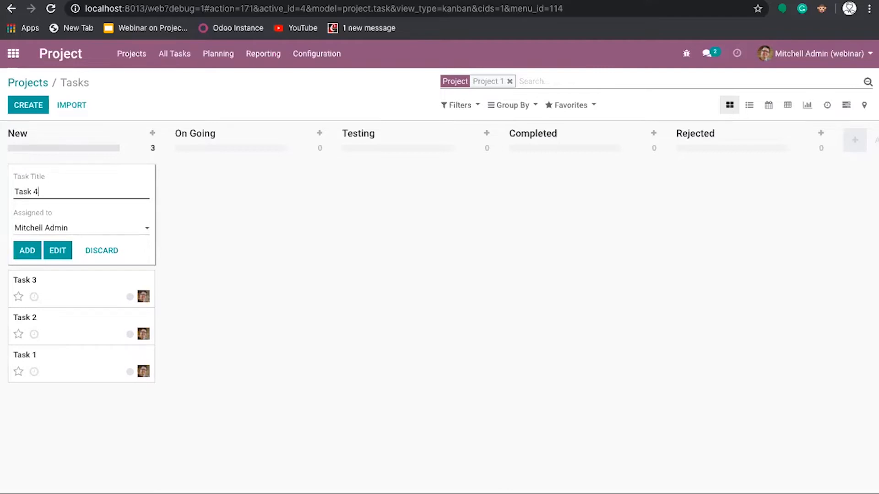
{"action": "left_click", "coordinate": [23, 254]}
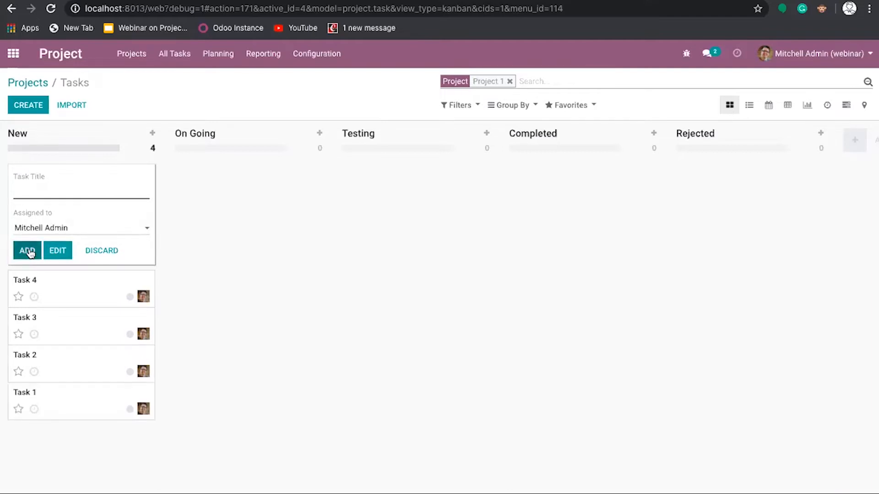
{"action": "left_click", "coordinate": [252, 290]}
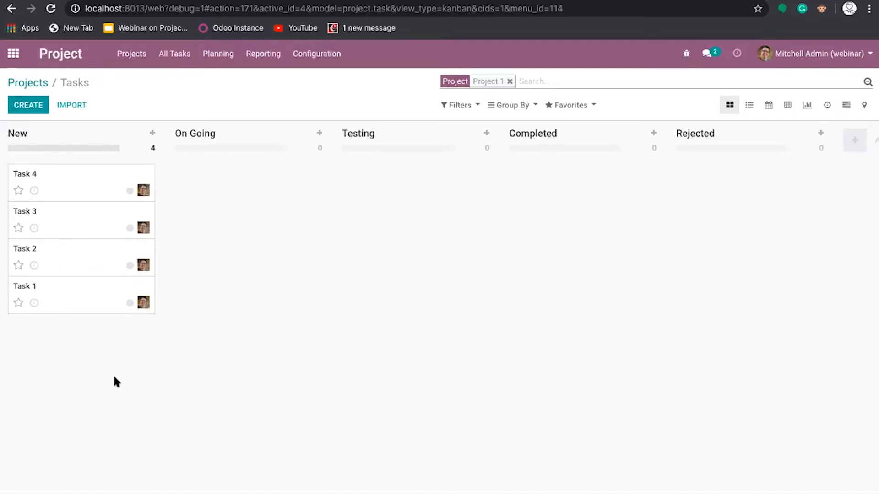
- Reopen Project 1's tasks from the projects overview, star Task 1 as a priority and reload the board
{"action": "left_click", "coordinate": [34, 87]}
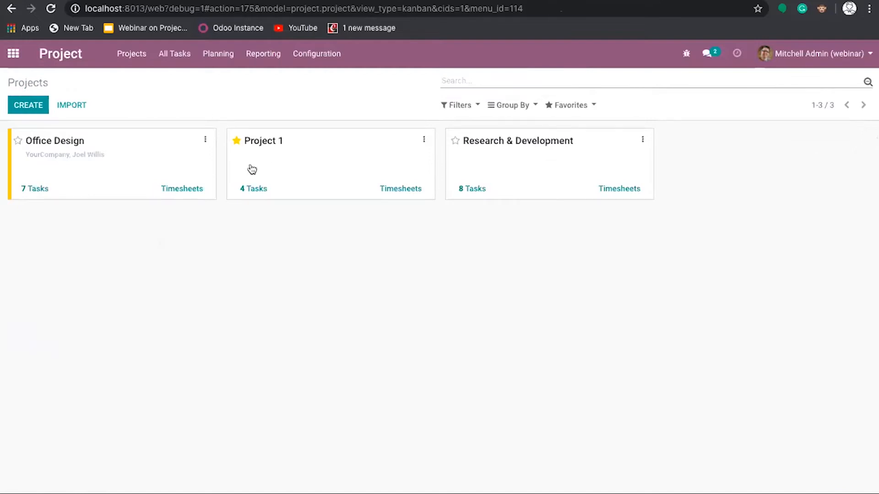
{"action": "left_click", "coordinate": [237, 142]}
{"action": "left_click", "coordinate": [262, 190]}
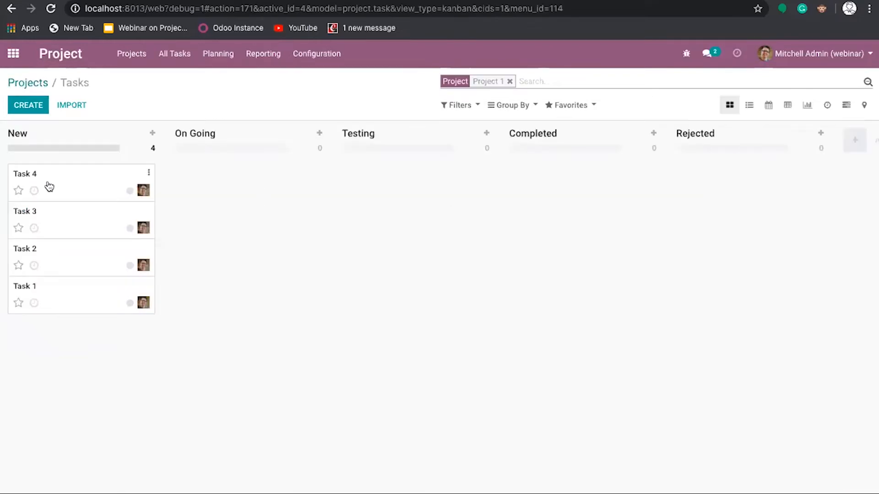
{"action": "left_click", "coordinate": [18, 303]}
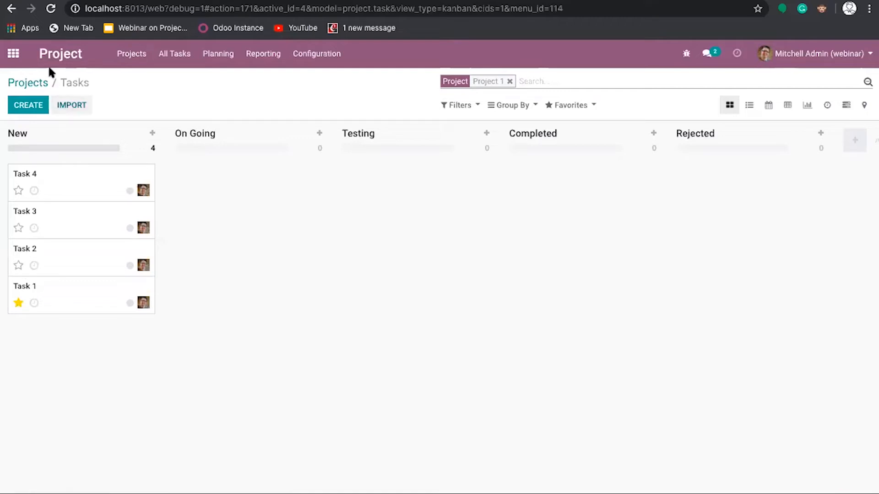
{"action": "left_click", "coordinate": [50, 9]}
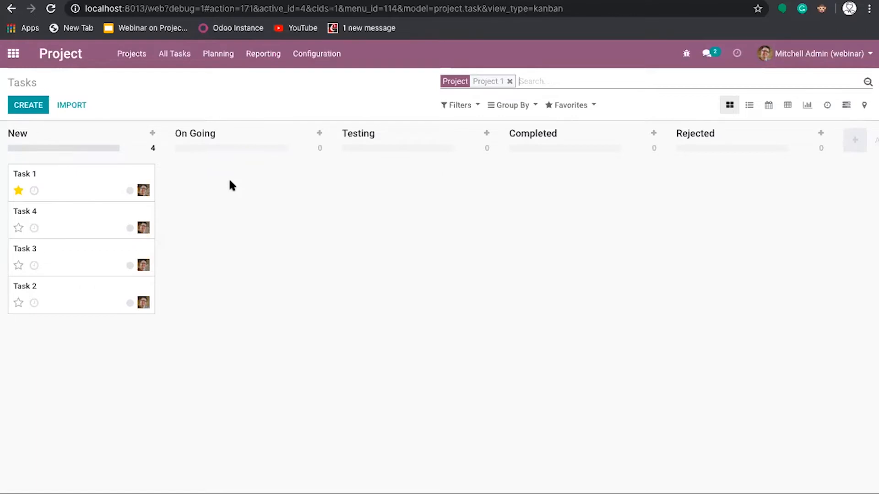
- Mark Task 1 as Ready for Next Stage and set Task 4, Task 3 and Task 2 to Blocked
{"action": "left_click", "coordinate": [130, 191]}
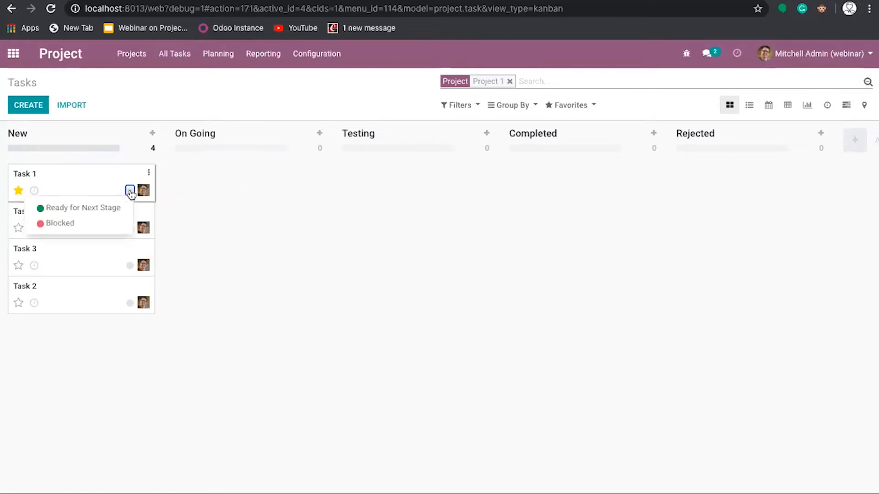
{"action": "left_click", "coordinate": [108, 208]}
{"action": "left_click", "coordinate": [130, 228]}
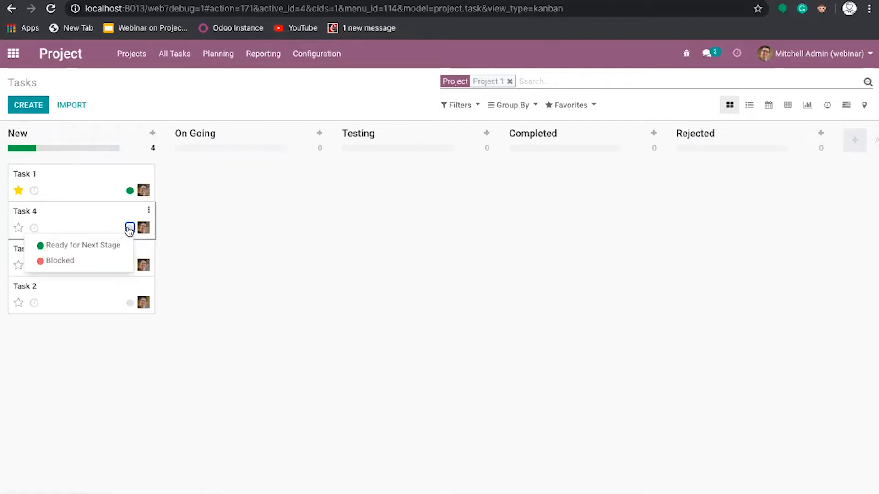
{"action": "left_click", "coordinate": [104, 260]}
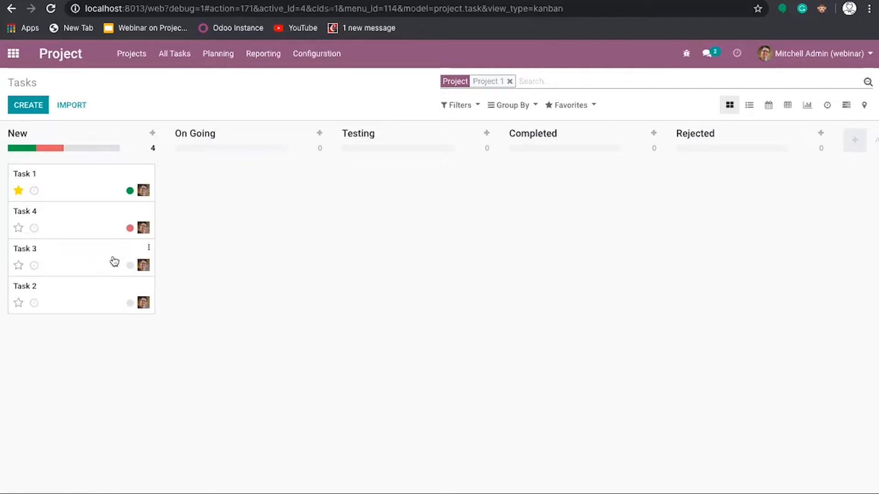
{"action": "left_click", "coordinate": [130, 266]}
{"action": "left_click", "coordinate": [101, 298]}
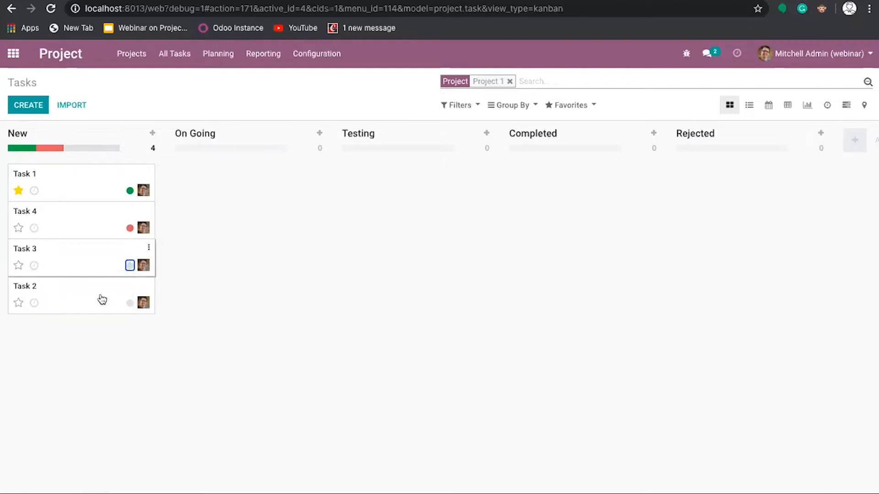
{"action": "left_click", "coordinate": [130, 302]}
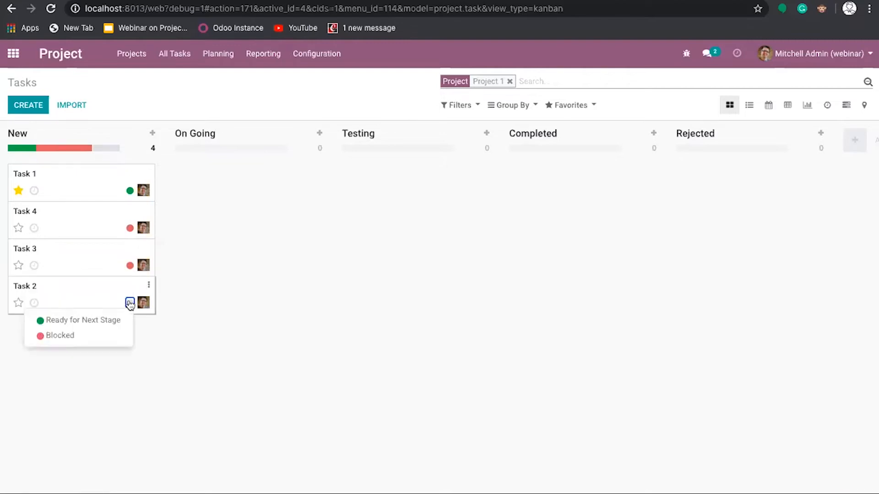
{"action": "left_click", "coordinate": [105, 336]}
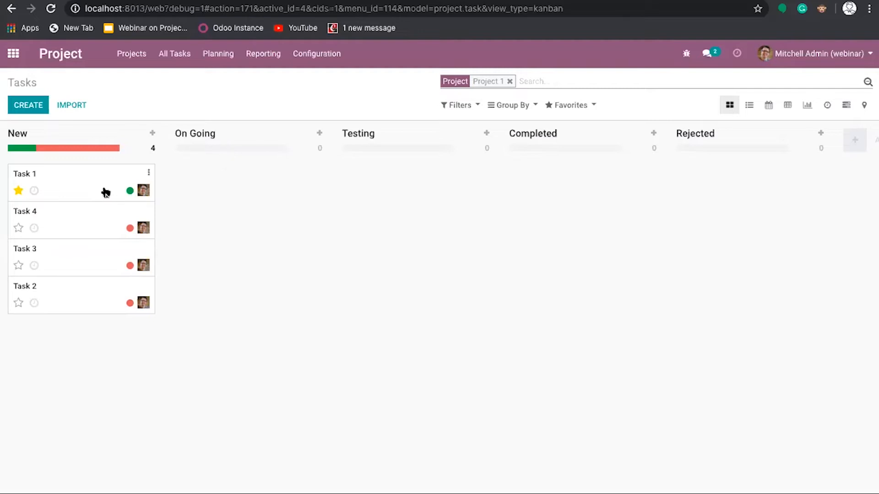
- Move Task 1 from New to the On Going stage and check its planned activities
{"action": "left_click_drag", "start_coordinate": [112, 191], "coordinate": [255, 190]}
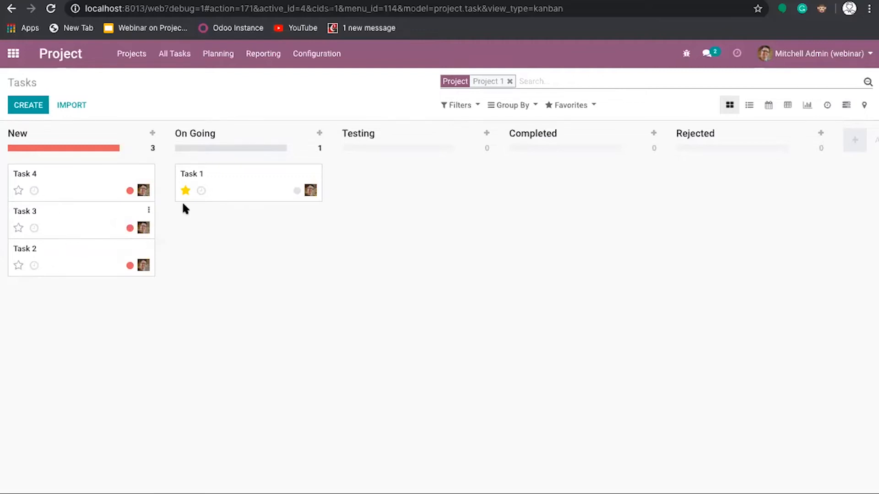
{"action": "left_click", "coordinate": [202, 192]}
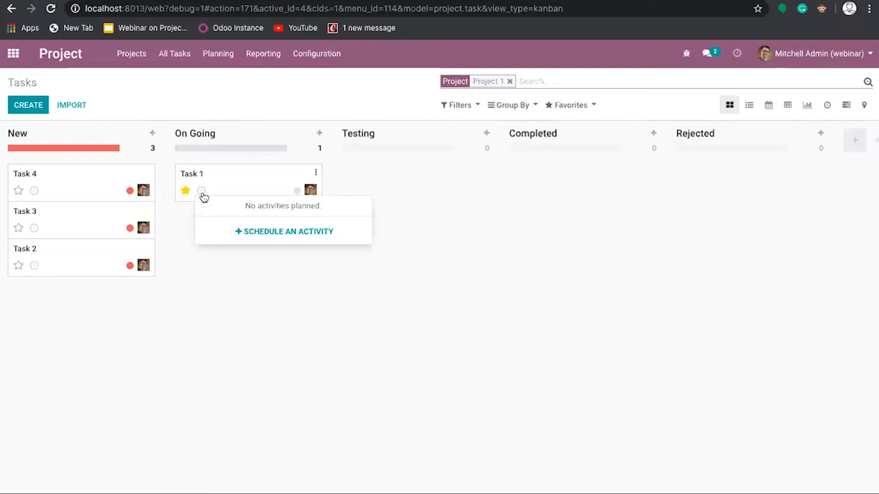
{"action": "left_click", "coordinate": [182, 218]}
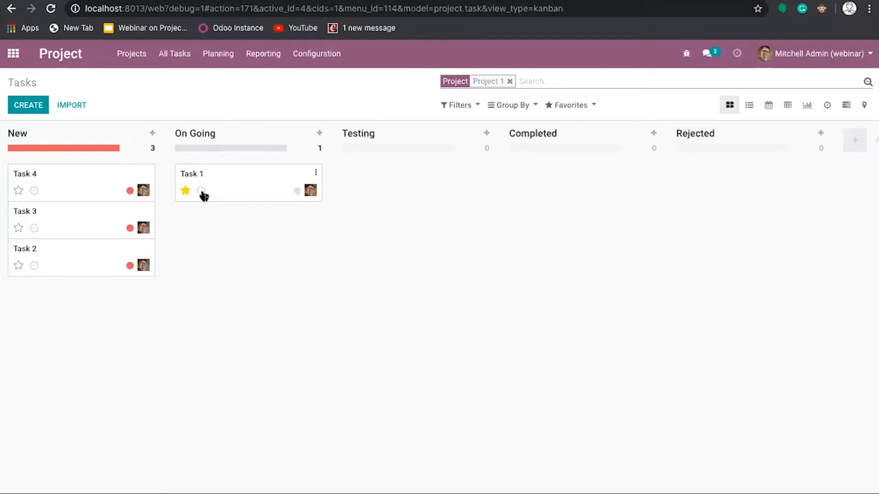
- Start a new Call activity for Task 1 with the summary "Call the client and get clarification on requirement"
{"action": "left_click", "coordinate": [202, 192]}
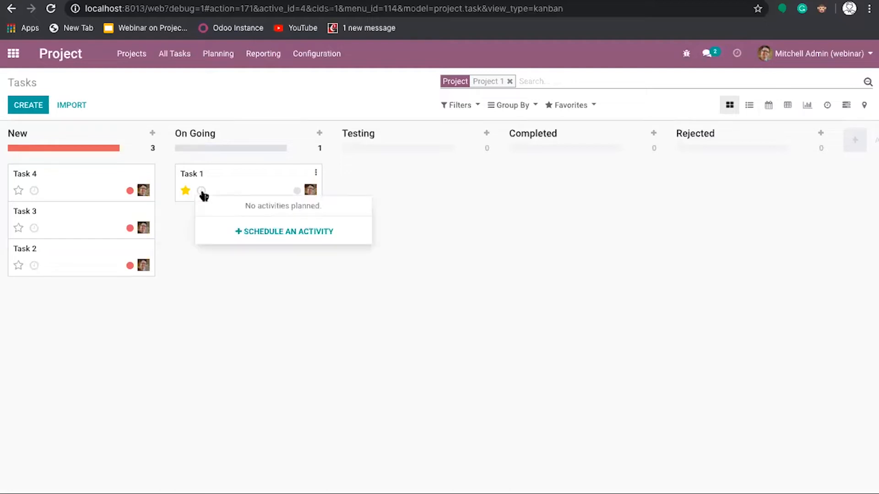
{"action": "left_click", "coordinate": [255, 232]}
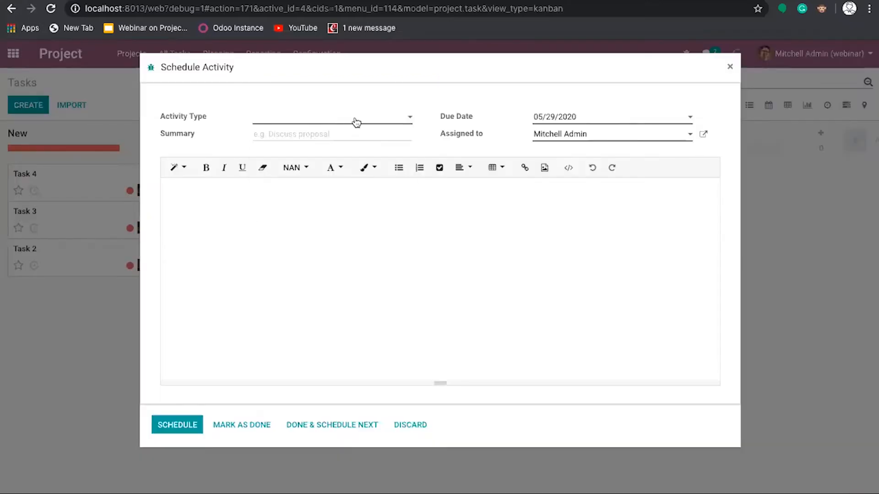
{"action": "left_click", "coordinate": [355, 121]}
{"action": "left_click", "coordinate": [313, 149]}
{"action": "type", "text": "Cal"}
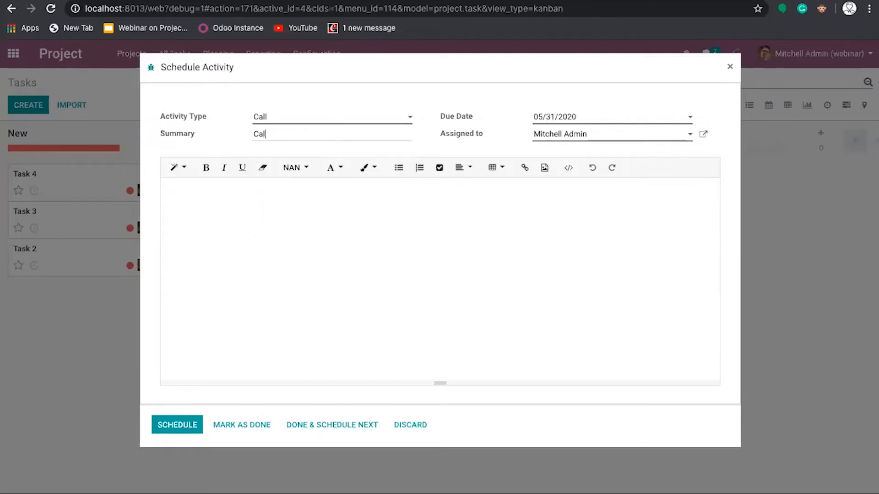
{"action": "type", "text": "l the client "}
{"action": "type", "text": "and get "}
{"action": "type", "text": "ca"}
{"action": "type", "text": "rific"}
{"action": "type", "text": "at"}
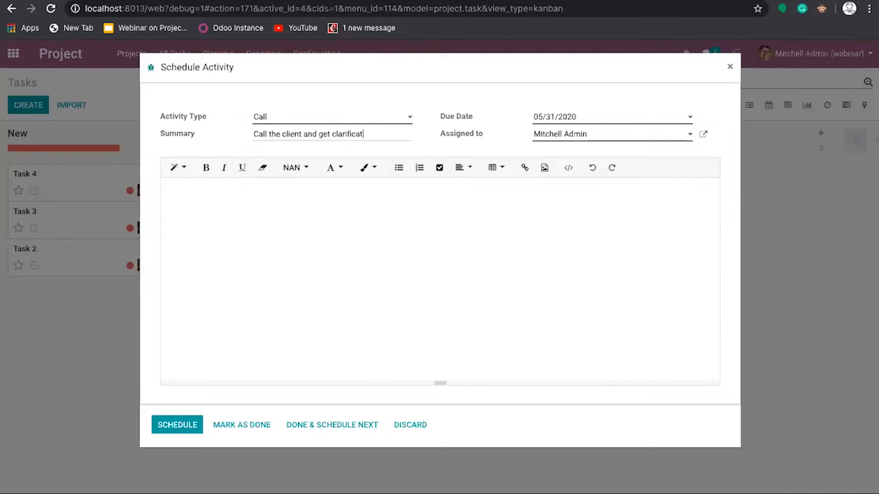
{"action": "type", "text": "ion on requirement"}
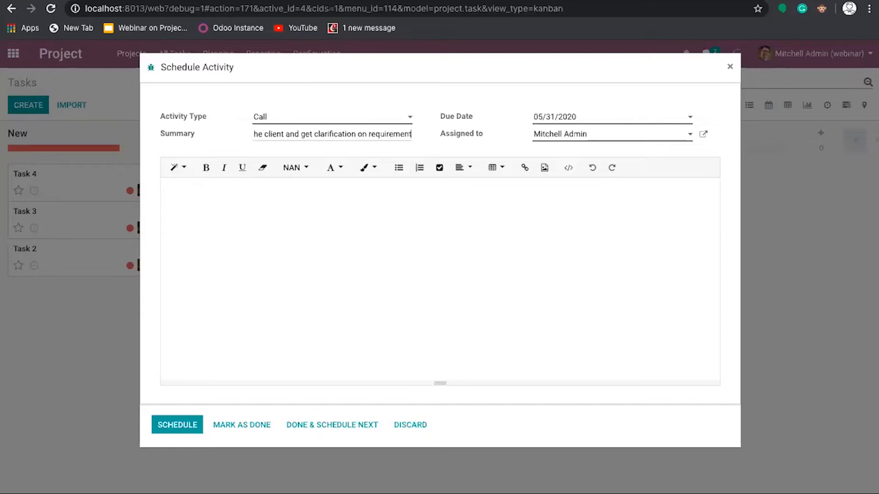
- Copy the summary into the activity's note and accept the suggested "the" before "requirement"
{"action": "triple_click", "coordinate": [323, 133]}
{"action": "key", "text": "ctrl+c"}
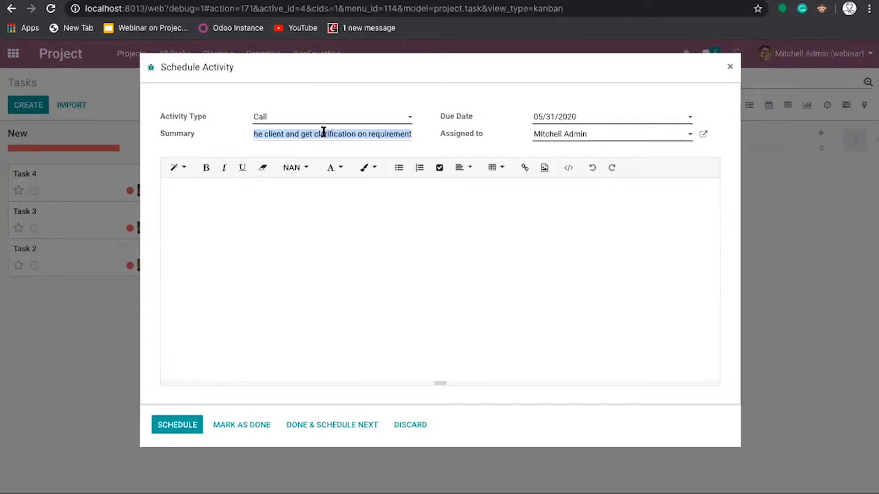
{"action": "left_click", "coordinate": [306, 202]}
{"action": "key", "text": "ctrl+v"}
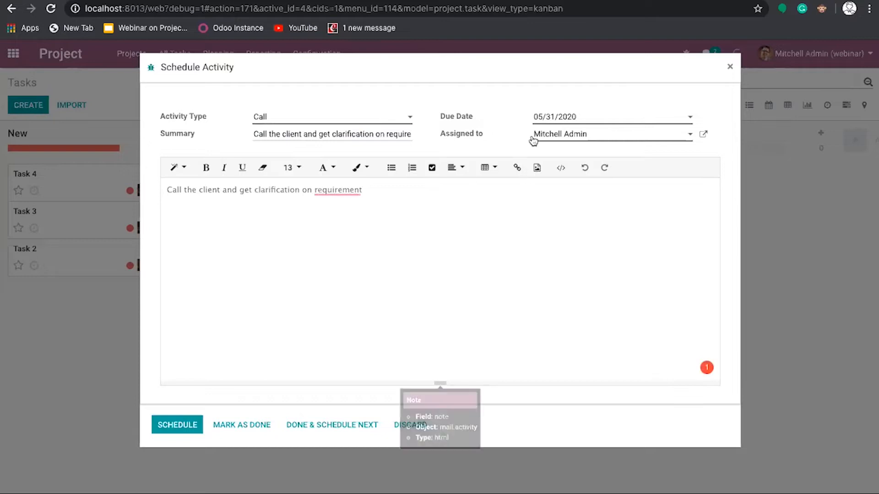
{"action": "mouse_move", "coordinate": [351, 193]}
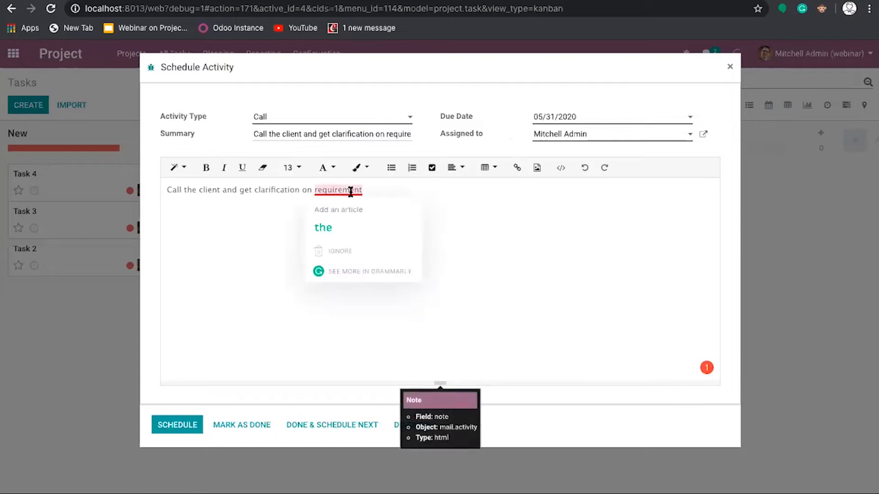
{"action": "left_click", "coordinate": [355, 228]}
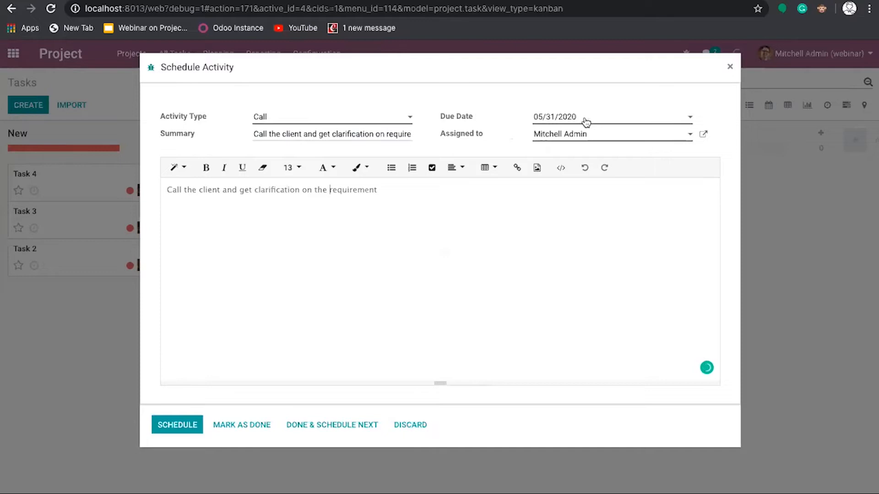
- Keep the due date 05/31/2020 for Task 1's Call activity and schedule the activity
{"action": "left_click", "coordinate": [643, 119]}
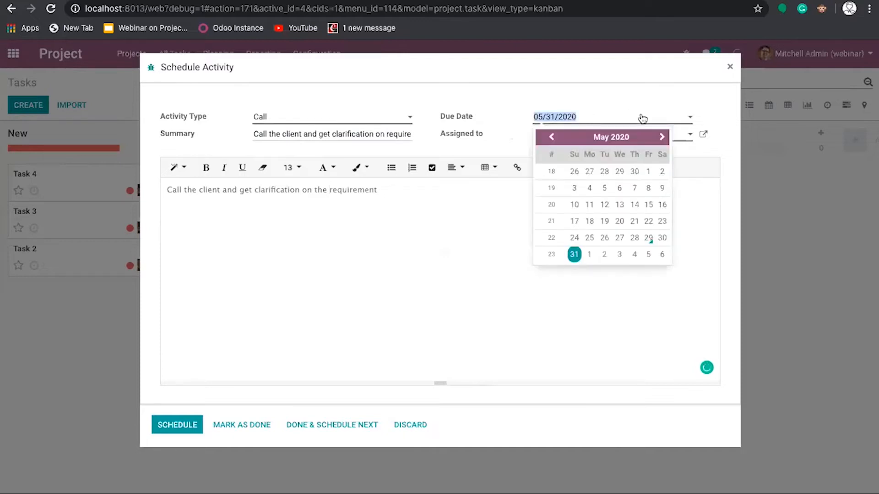
{"action": "left_click", "coordinate": [622, 98]}
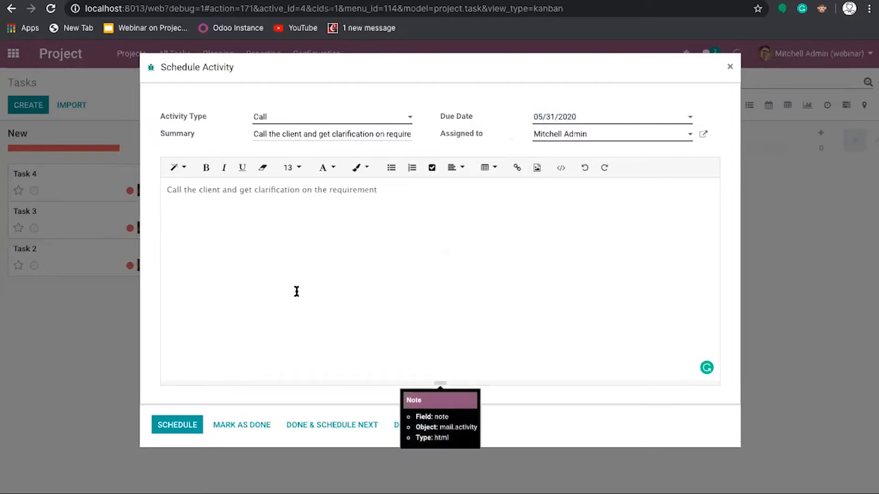
{"action": "left_click", "coordinate": [590, 120]}
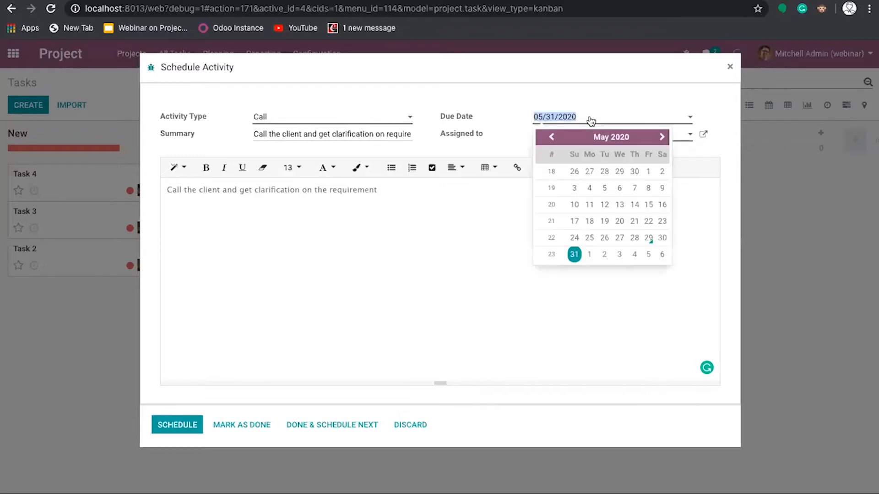
{"action": "left_click", "coordinate": [475, 224]}
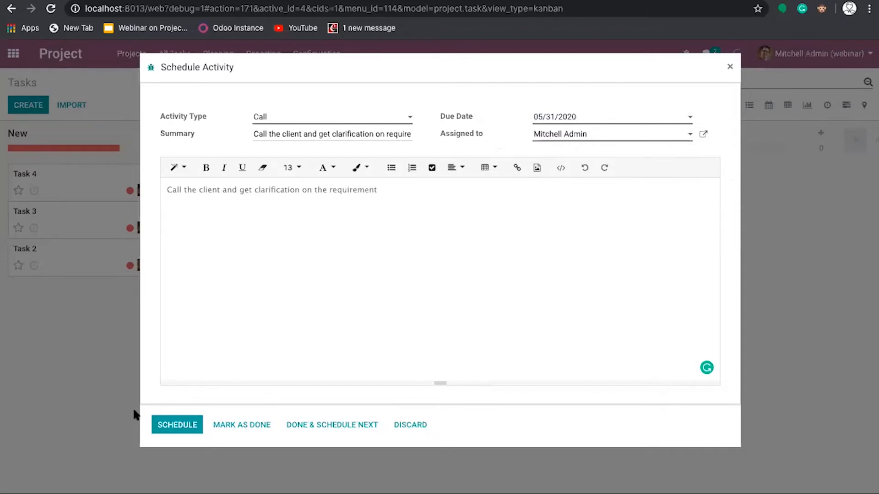
{"action": "left_click", "coordinate": [170, 426]}
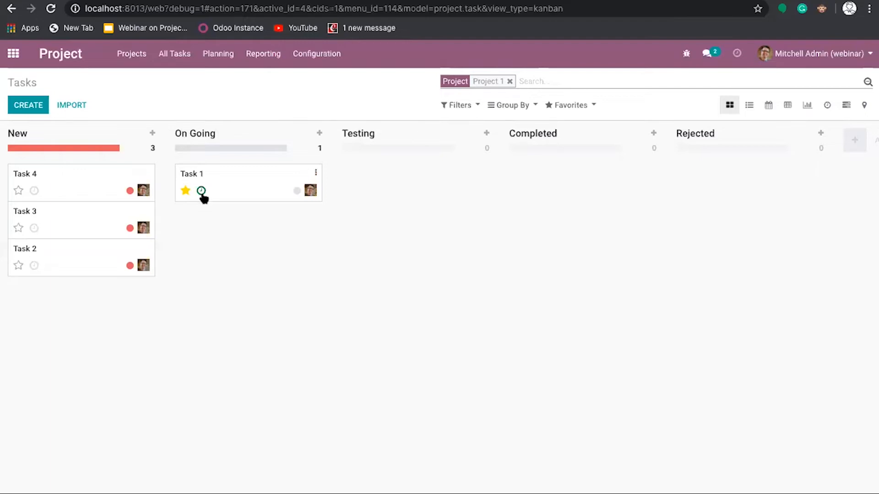
- Schedule a To Do activity for Task 2 with the due date 05/28/2020
{"action": "left_click", "coordinate": [34, 266]}
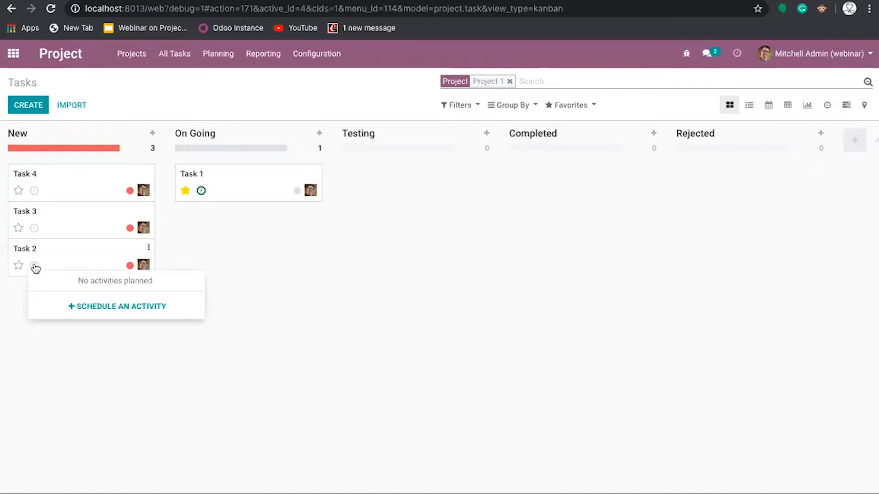
{"action": "left_click", "coordinate": [86, 307]}
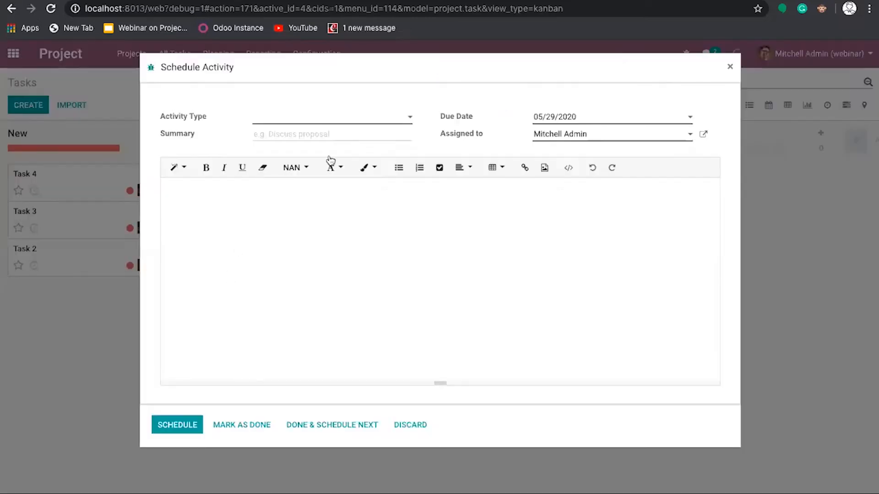
{"action": "left_click", "coordinate": [407, 120]}
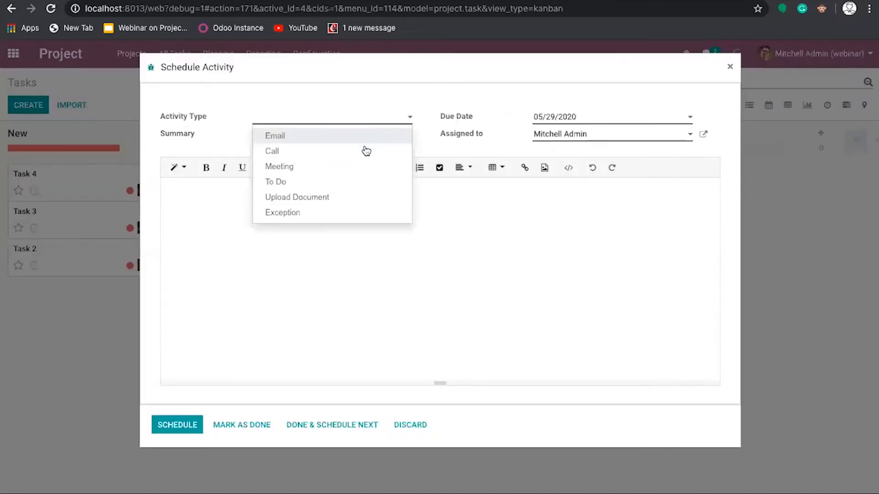
{"action": "left_click", "coordinate": [354, 166]}
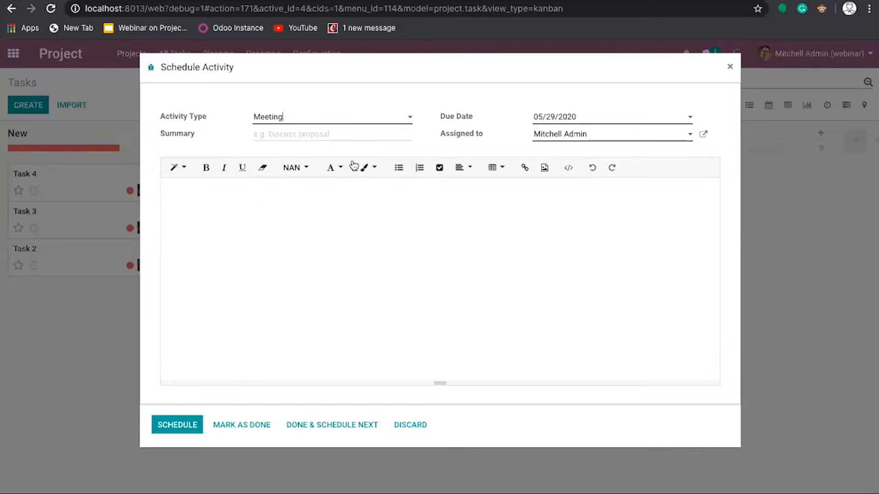
{"action": "left_click", "coordinate": [410, 118]}
{"action": "left_click", "coordinate": [325, 179]}
{"action": "left_click", "coordinate": [586, 118]}
{"action": "left_click", "coordinate": [554, 139]}
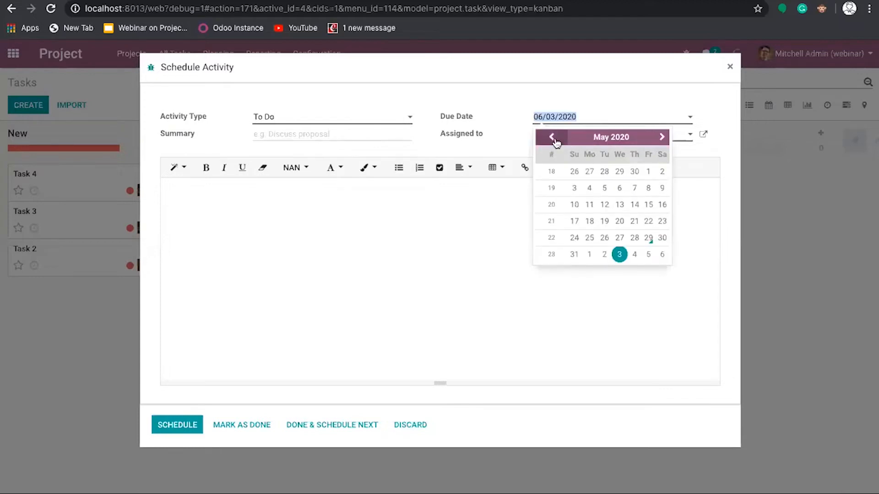
{"action": "left_click", "coordinate": [634, 239]}
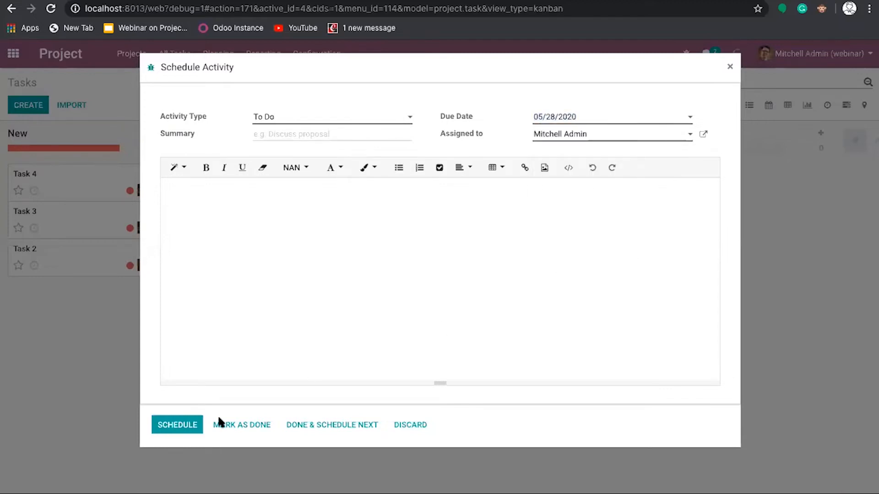
{"action": "left_click", "coordinate": [182, 422]}
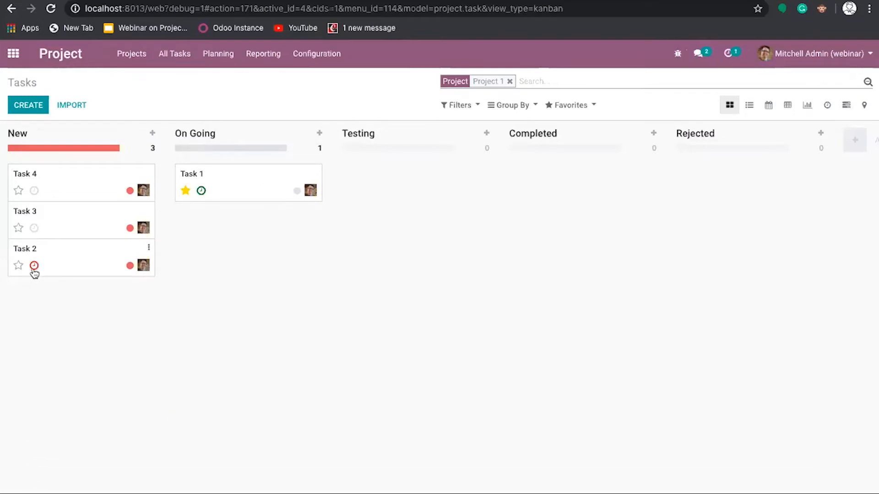
- Schedule a Call activity for Task 3 with the due date 05/29/2020
{"action": "left_click", "coordinate": [33, 229]}
{"action": "left_click", "coordinate": [83, 270]}
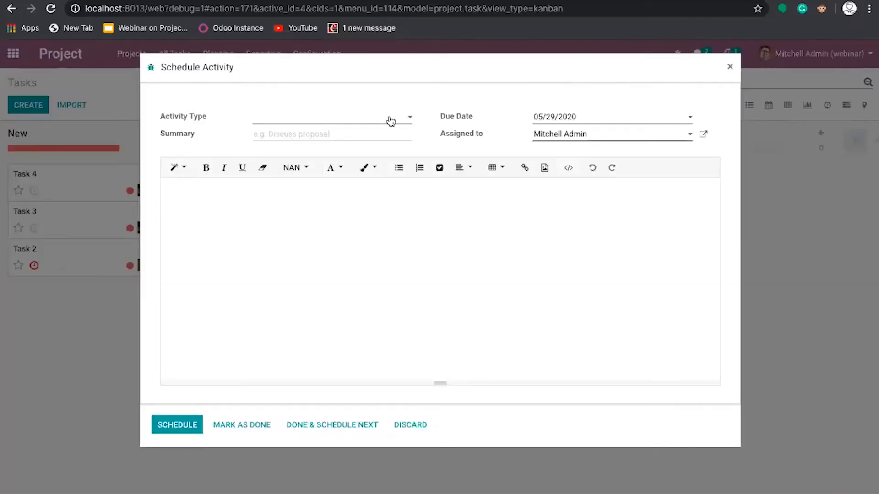
{"action": "left_click", "coordinate": [389, 120]}
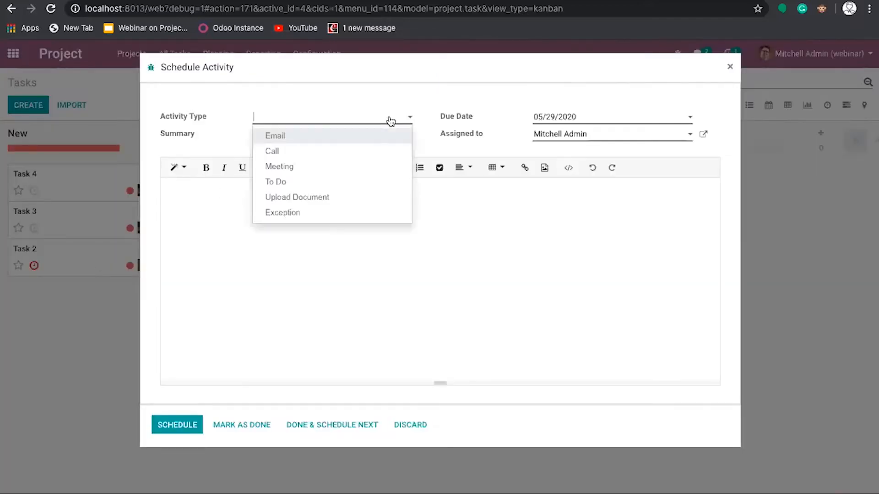
{"action": "left_click", "coordinate": [336, 151]}
{"action": "left_click", "coordinate": [618, 121]}
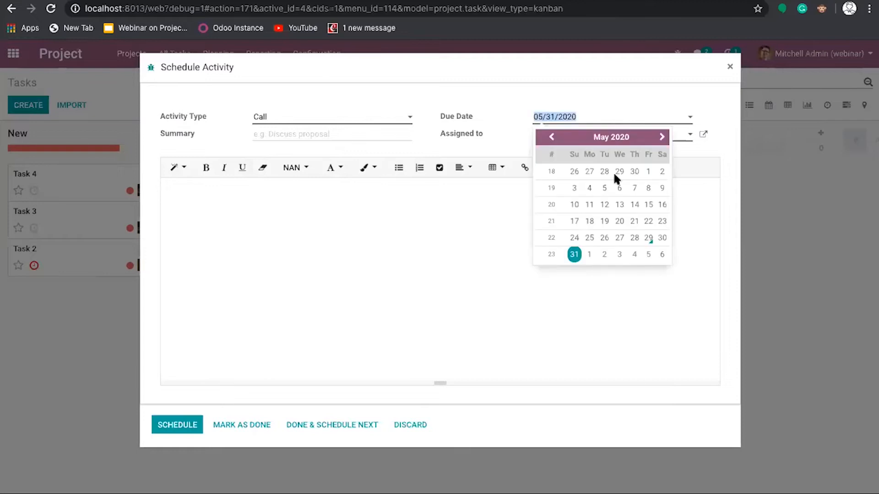
{"action": "left_click", "coordinate": [649, 237]}
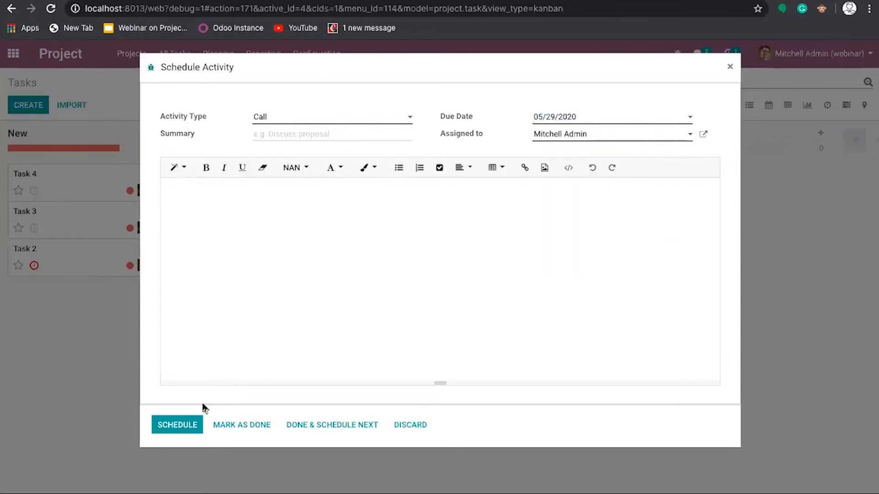
{"action": "left_click", "coordinate": [189, 423]}
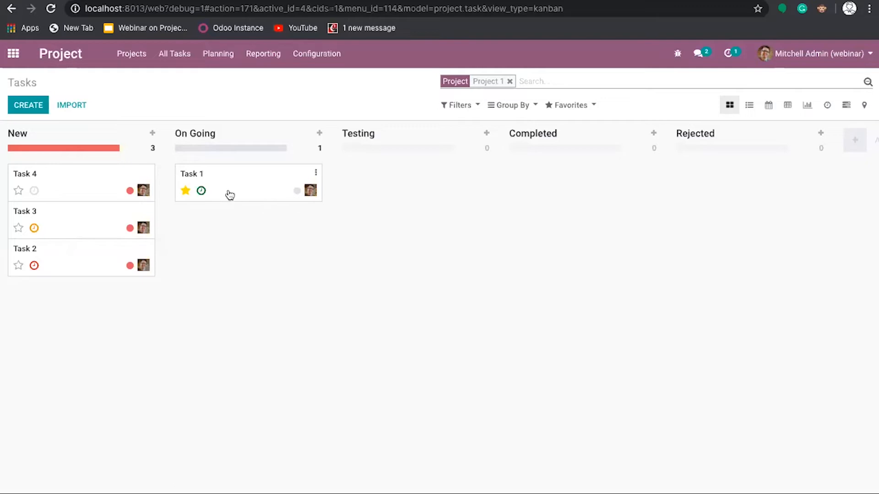
- Look at Task 1's cover image upload option, discard it, and check the card's other options
{"action": "left_click", "coordinate": [315, 174]}
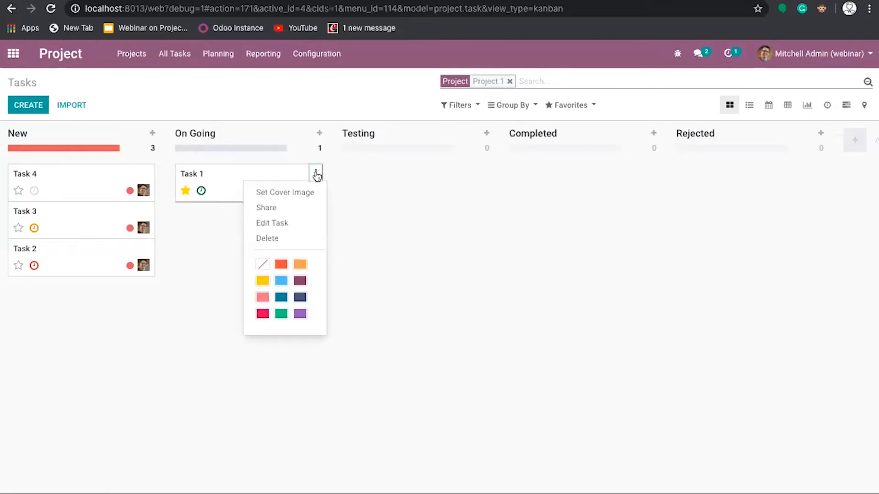
{"action": "left_click", "coordinate": [301, 198]}
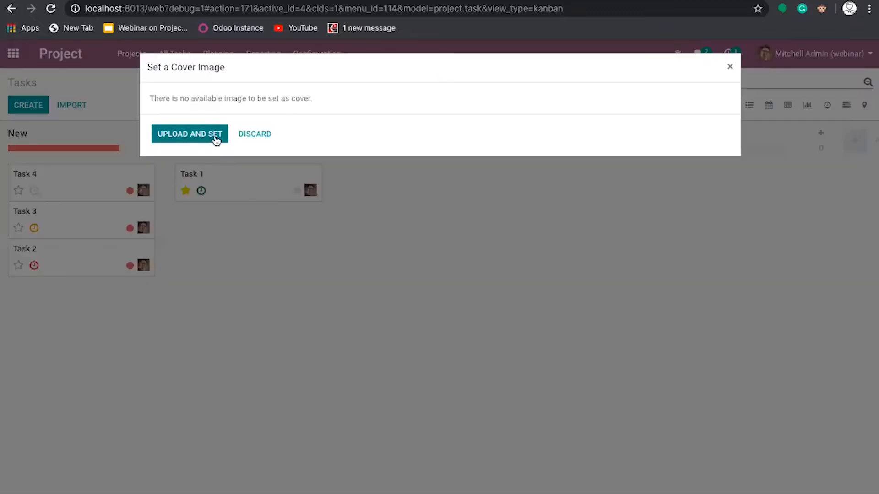
{"action": "left_click", "coordinate": [253, 136]}
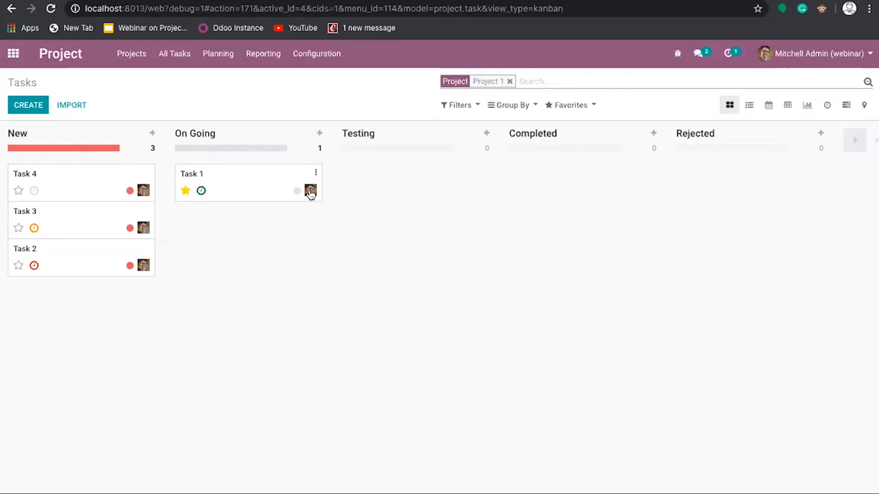
{"action": "left_click", "coordinate": [316, 174]}
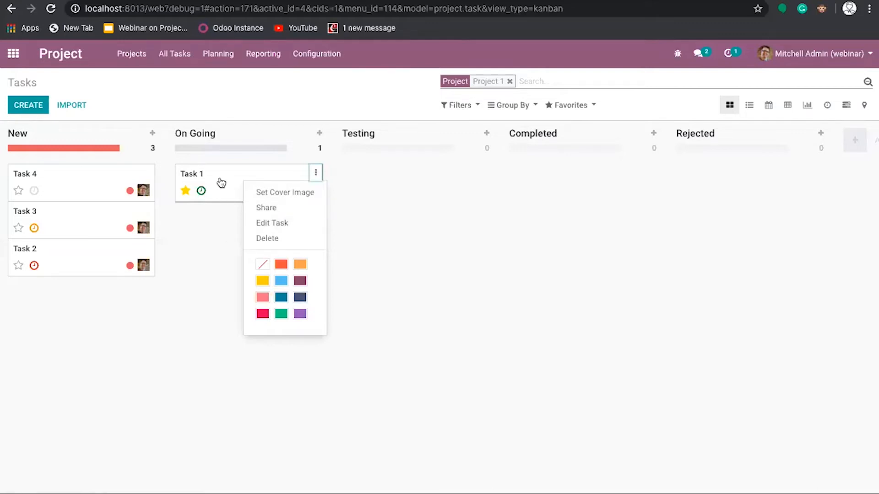
{"action": "left_click", "coordinate": [388, 207]}
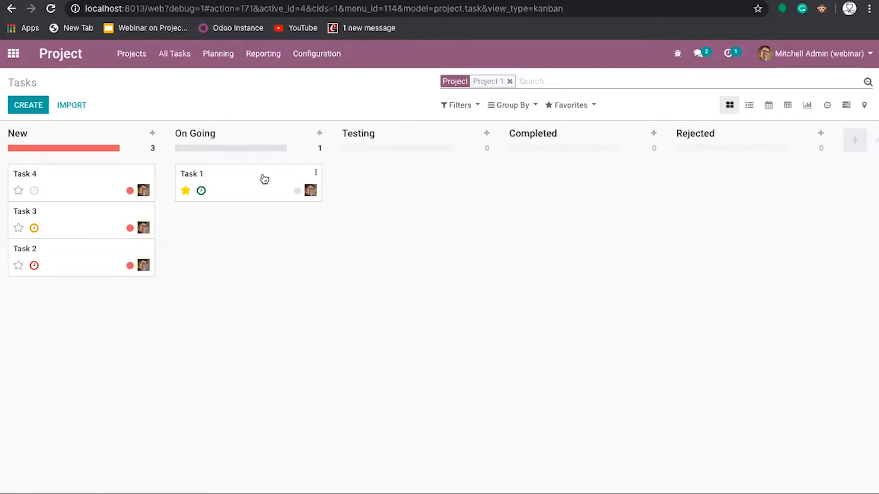
- Set the colour of the Task 1 card to light blue
{"action": "left_click", "coordinate": [315, 173]}
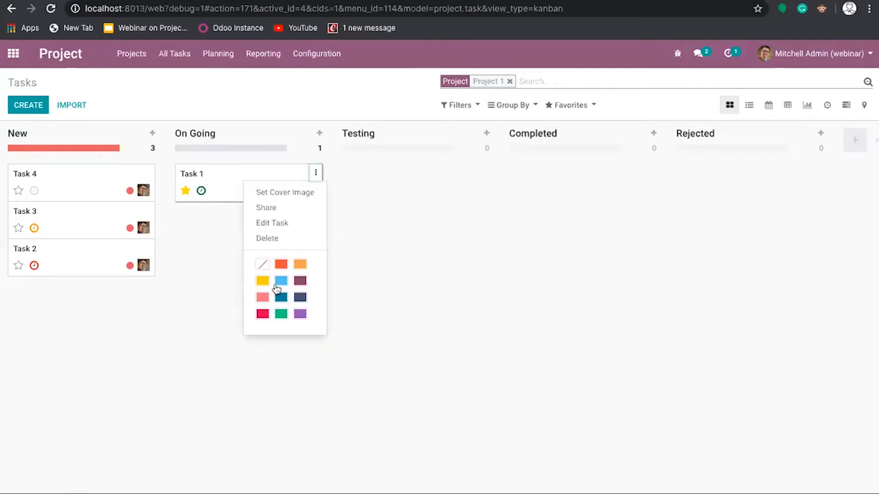
{"action": "left_click", "coordinate": [282, 281]}
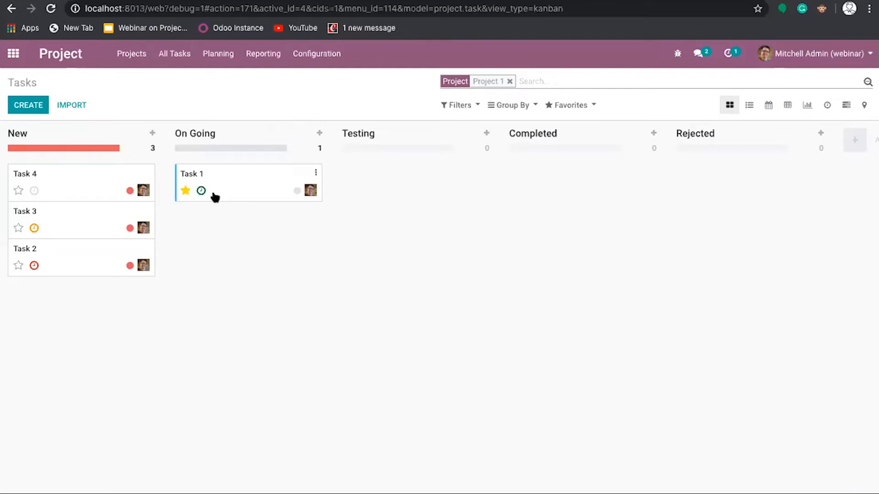
{"action": "left_click", "coordinate": [318, 173]}
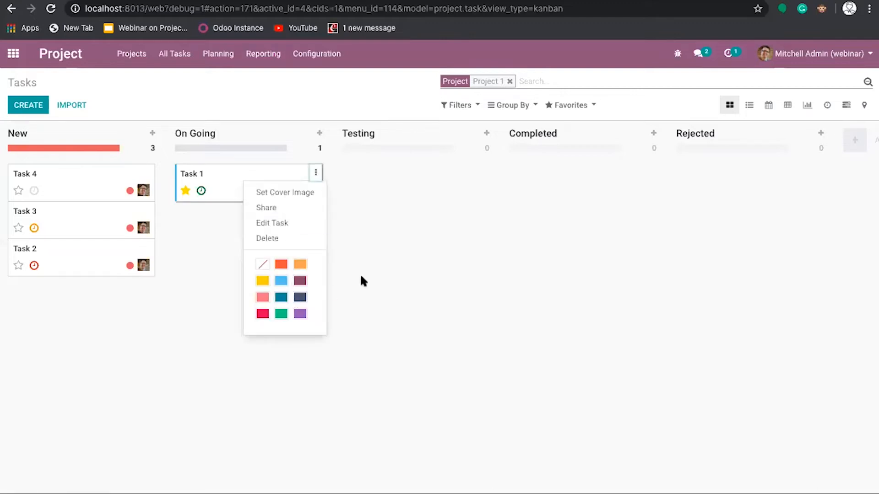
{"action": "left_click", "coordinate": [372, 268]}
- Share Task 1 with Azure Interior and the first listed Azure Interior contact, leaving the note empty
{"action": "left_click", "coordinate": [320, 173]}
{"action": "left_click", "coordinate": [290, 206]}
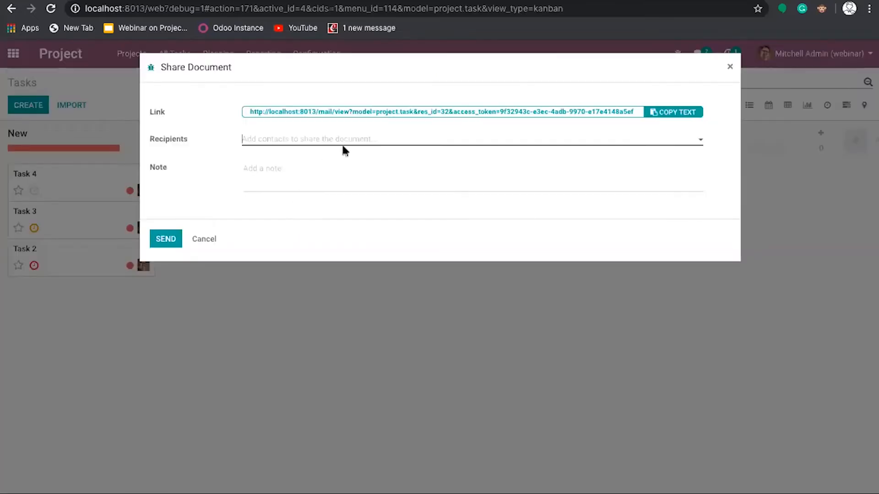
{"action": "left_click", "coordinate": [355, 143]}
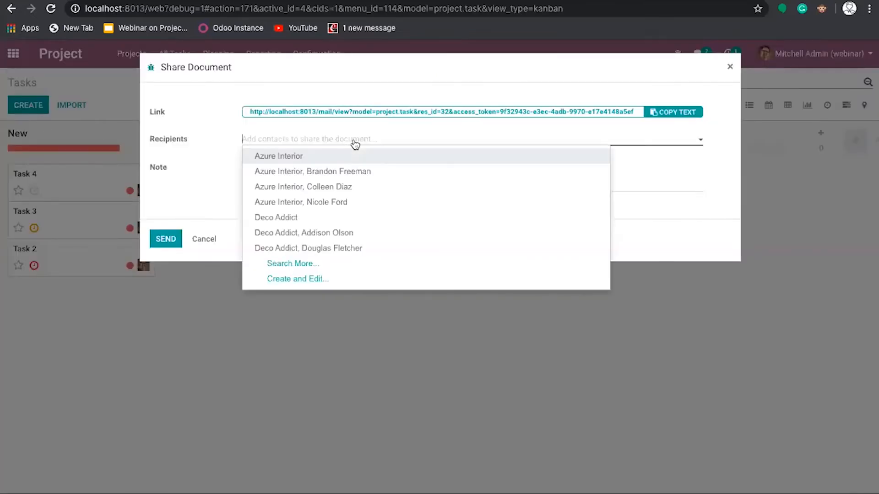
{"action": "left_click", "coordinate": [355, 156]}
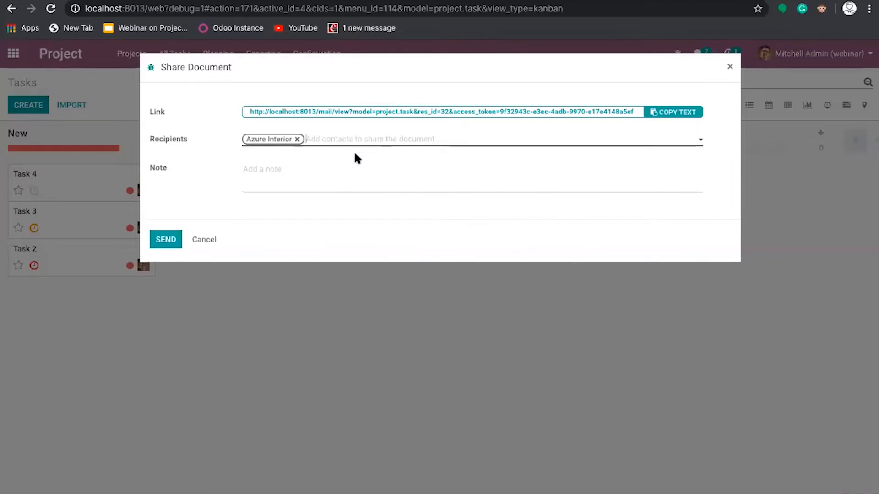
{"action": "left_click", "coordinate": [387, 144]}
{"action": "left_click", "coordinate": [390, 156]}
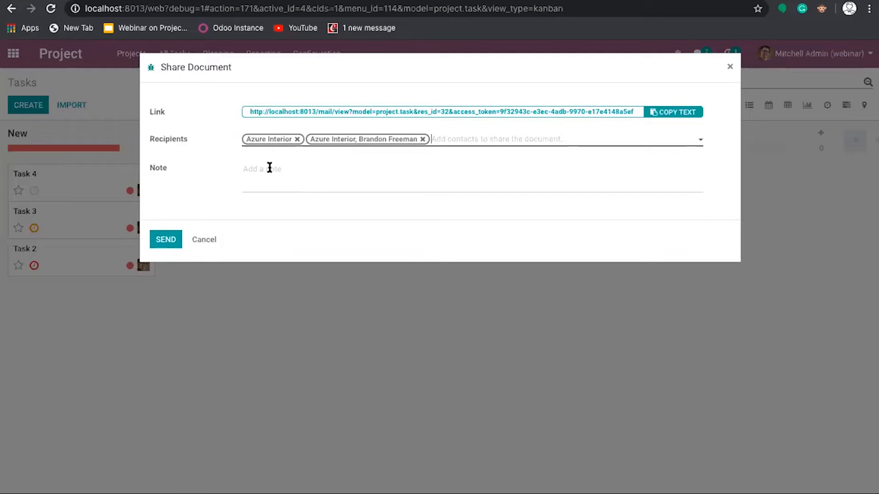
{"action": "left_click", "coordinate": [172, 239]}
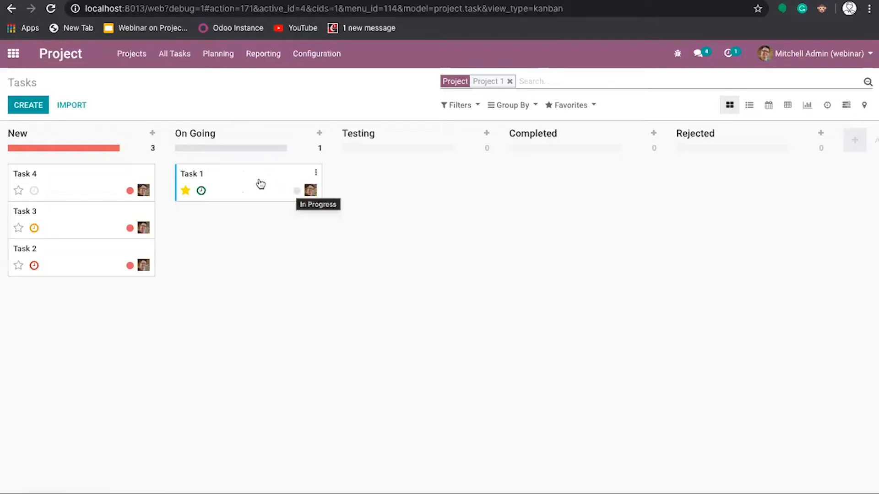
- Check Task 1's card options, view the task's full record, and return to the task board
{"action": "left_click", "coordinate": [315, 175]}
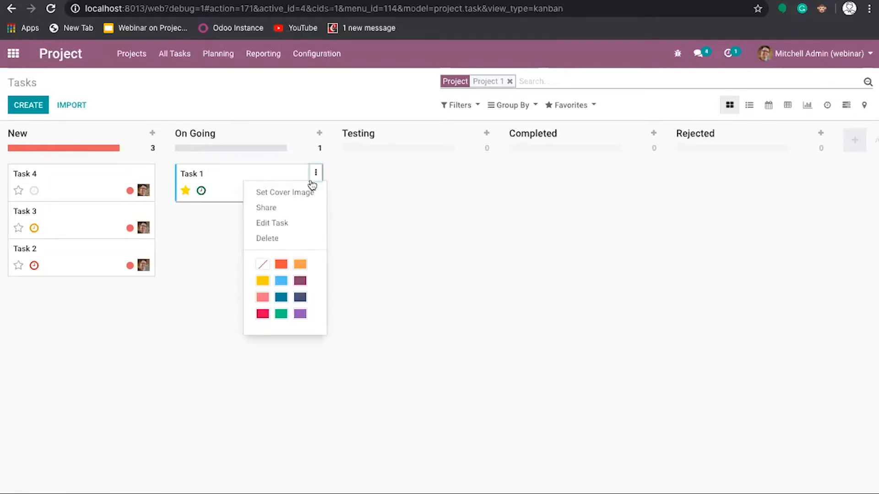
{"action": "left_click", "coordinate": [229, 207]}
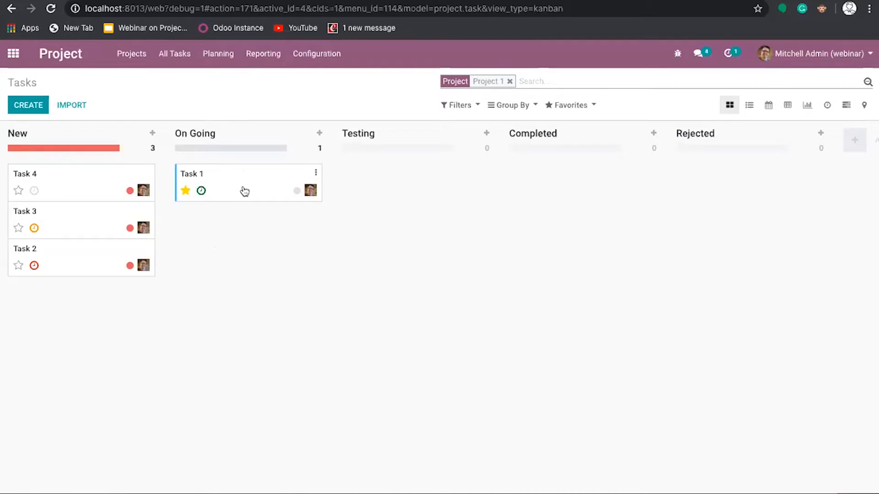
{"action": "left_click", "coordinate": [244, 191]}
{"action": "left_click", "coordinate": [29, 82]}
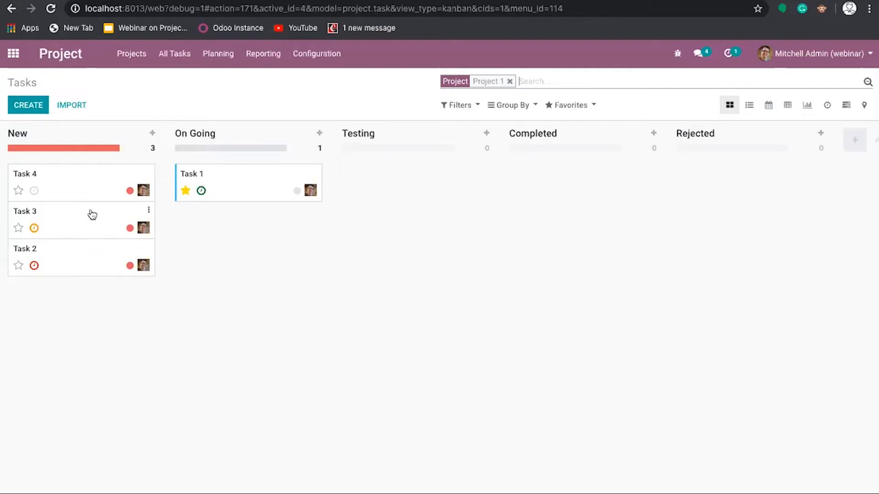
- Open Task 1 for editing and examine its description, timesheets and extra information sections
{"action": "left_click", "coordinate": [247, 187]}
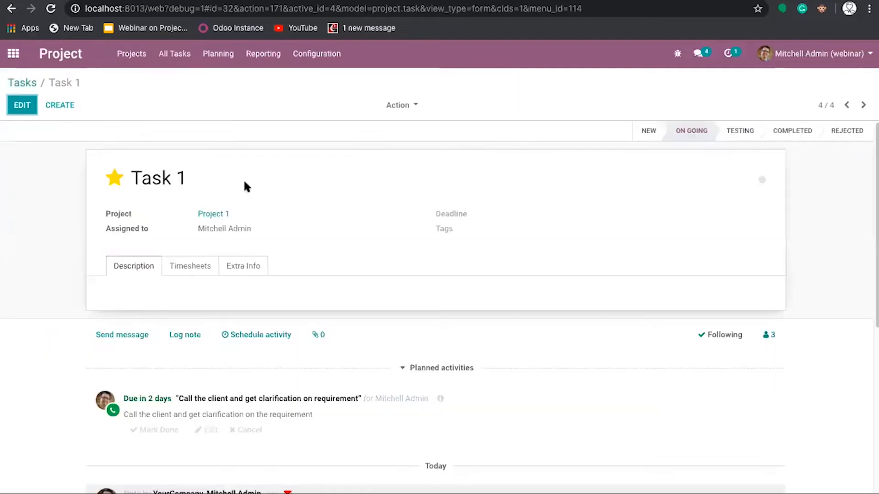
{"action": "left_click", "coordinate": [22, 107]}
{"action": "left_click", "coordinate": [147, 338]}
{"action": "scroll", "coordinate": [146, 338], "scroll_direction": "down", "scroll_amount": 1}
{"action": "scroll", "coordinate": [146, 338], "scroll_direction": "down", "scroll_amount": 4}
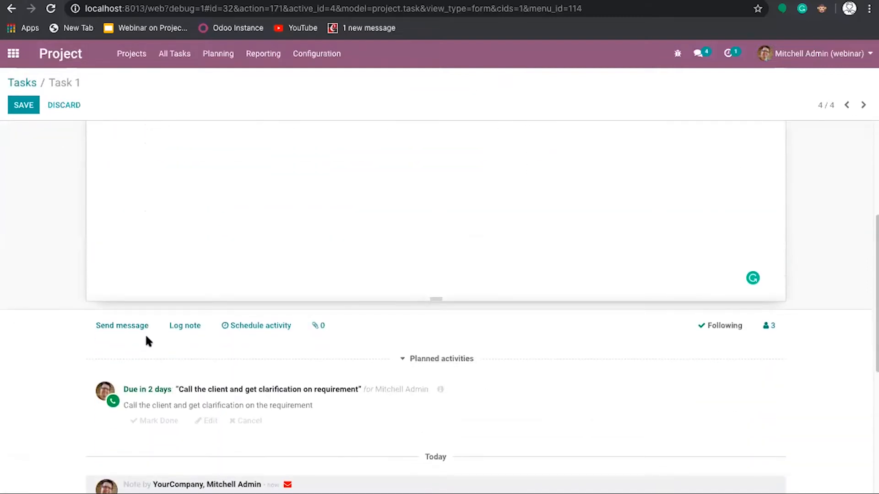
{"action": "scroll", "coordinate": [187, 229], "scroll_direction": "up", "scroll_amount": 4}
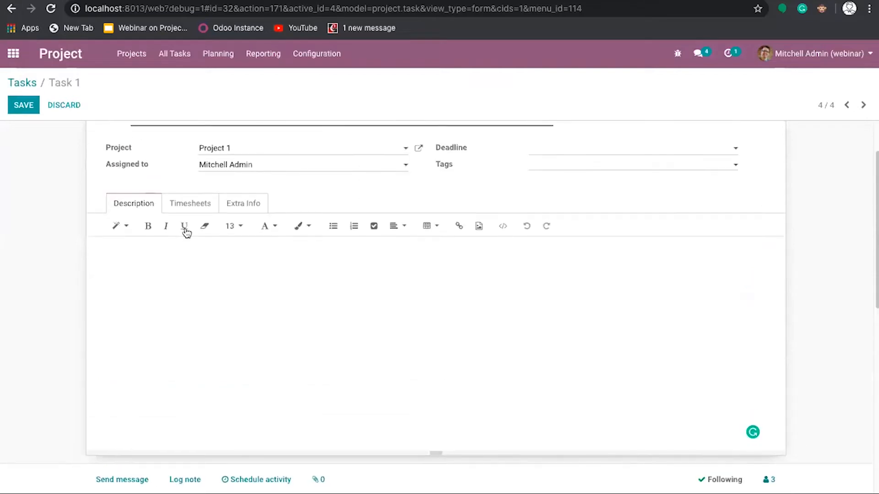
{"action": "right_click", "coordinate": [190, 216]}
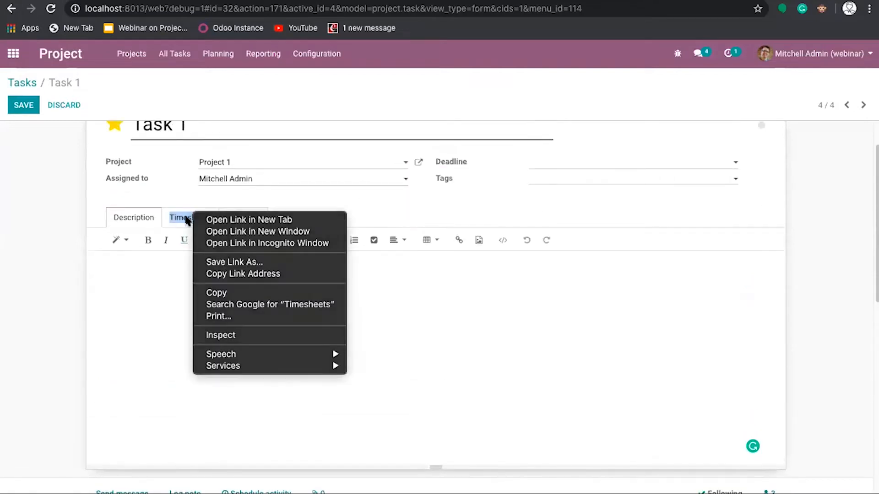
{"action": "left_click", "coordinate": [192, 219]}
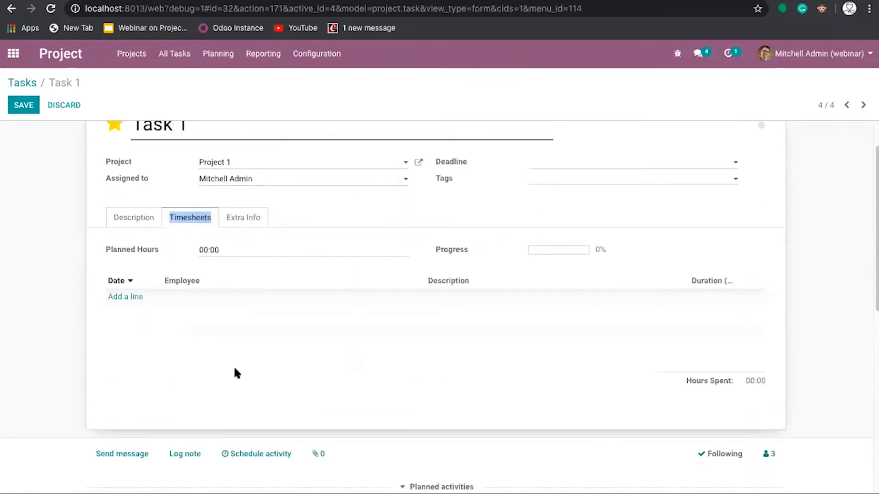
{"action": "mouse_move", "coordinate": [298, 343]}
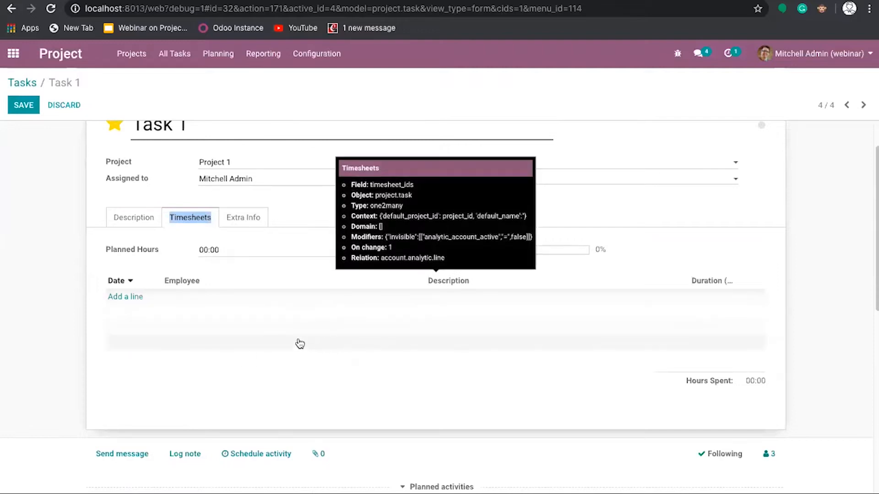
{"action": "left_click", "coordinate": [353, 281]}
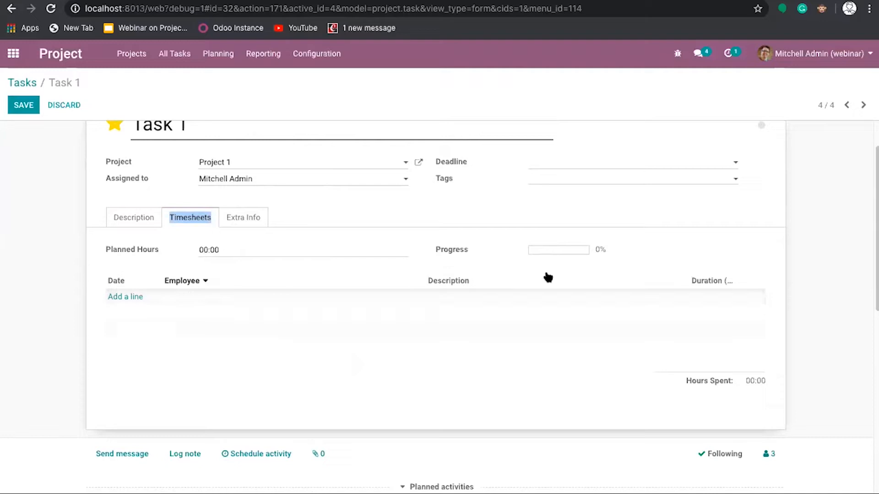
{"action": "left_click", "coordinate": [244, 217]}
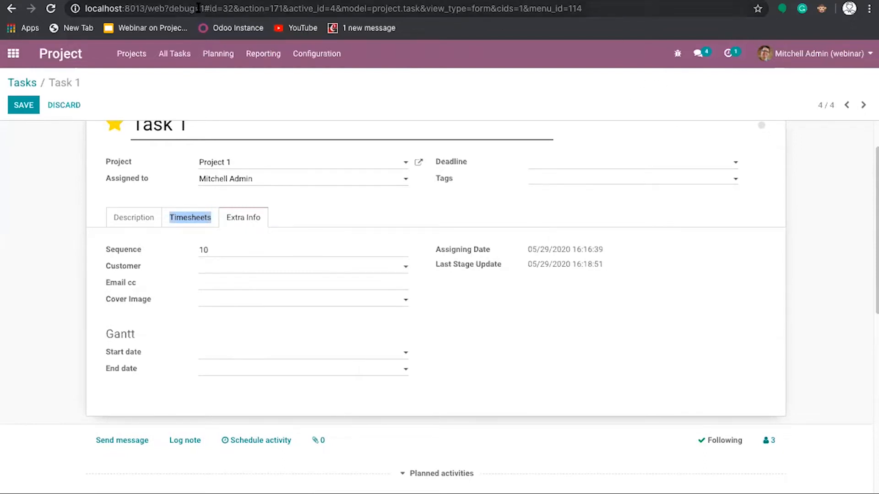
- Remove debug=1 from the page address, check Task 1's Timesheets and Description sections, and switch debug mode off
{"action": "left_click_drag", "start_coordinate": [204, 8], "coordinate": [166, 9]}
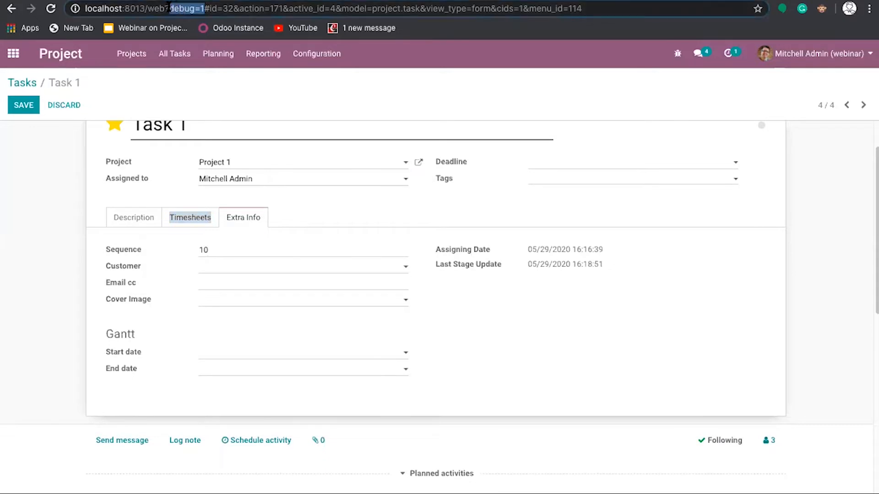
{"action": "key", "text": "BackSpace"}
{"action": "key", "text": "Return"}
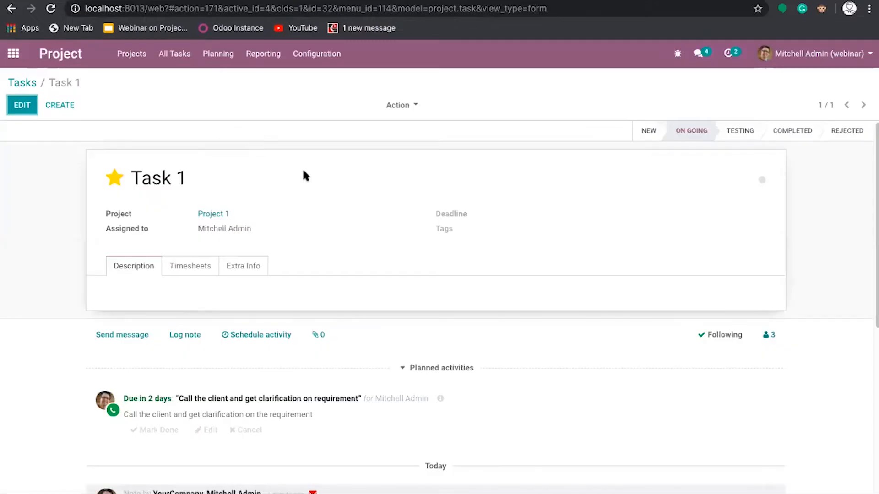
{"action": "left_click", "coordinate": [265, 270]}
{"action": "left_click", "coordinate": [213, 270]}
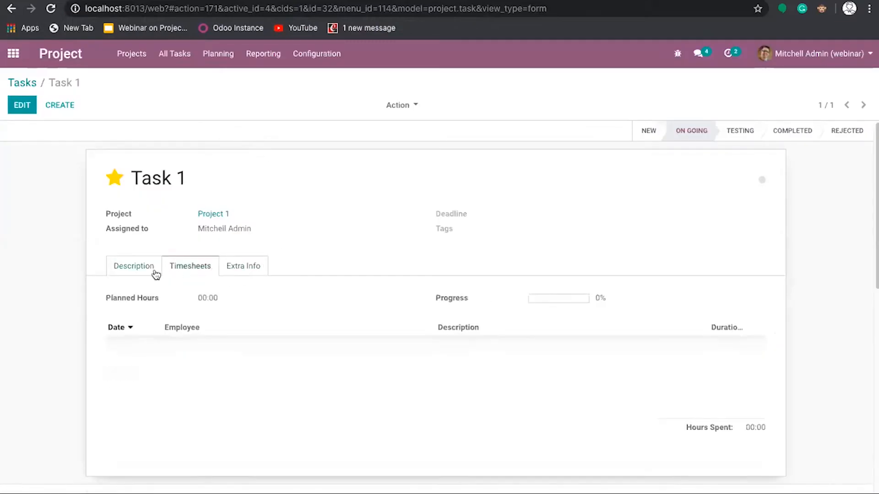
{"action": "left_click", "coordinate": [155, 271]}
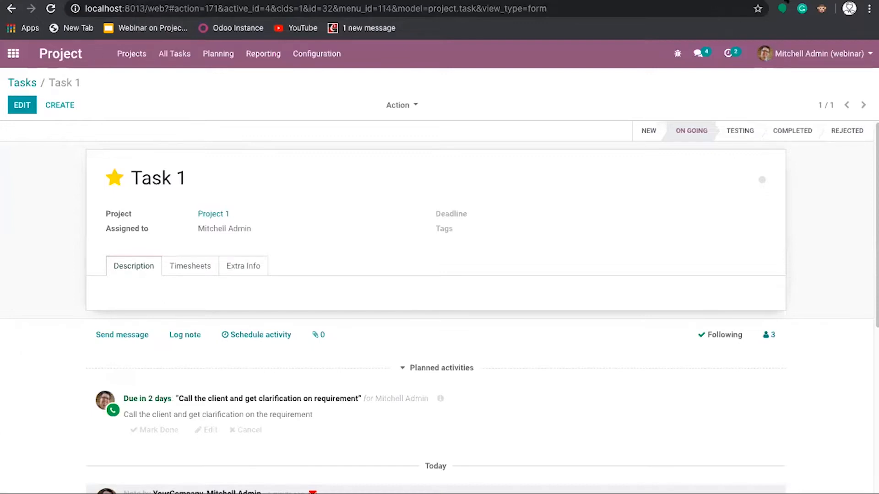
{"action": "left_click", "coordinate": [822, 14]}
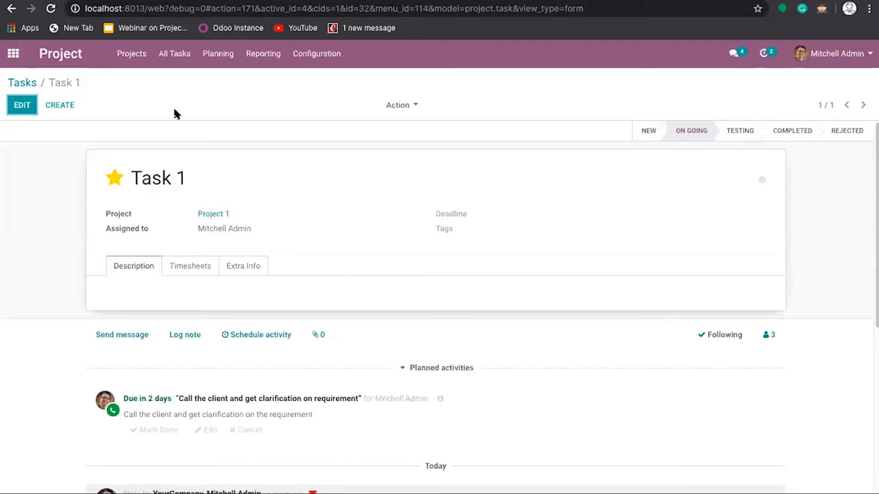
- Reopen Task 1 from the task board for editing and set its deadline to 05/28/2020
{"action": "left_click", "coordinate": [28, 81]}
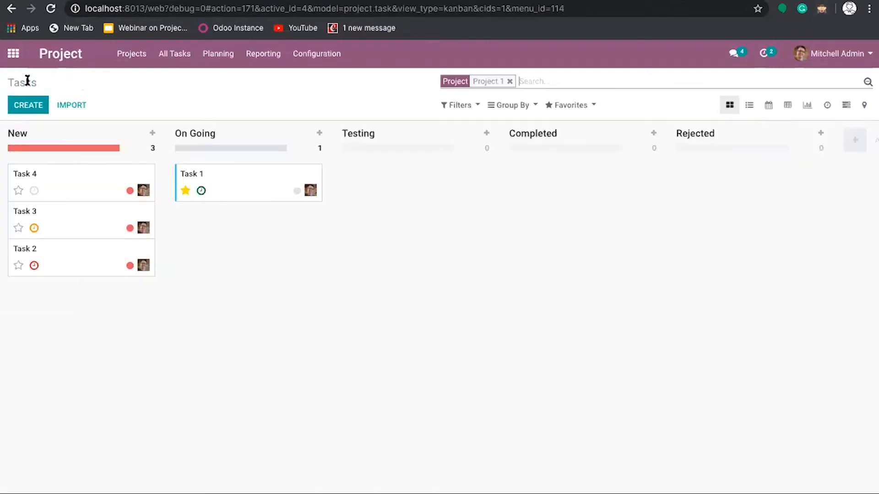
{"action": "left_click", "coordinate": [237, 185]}
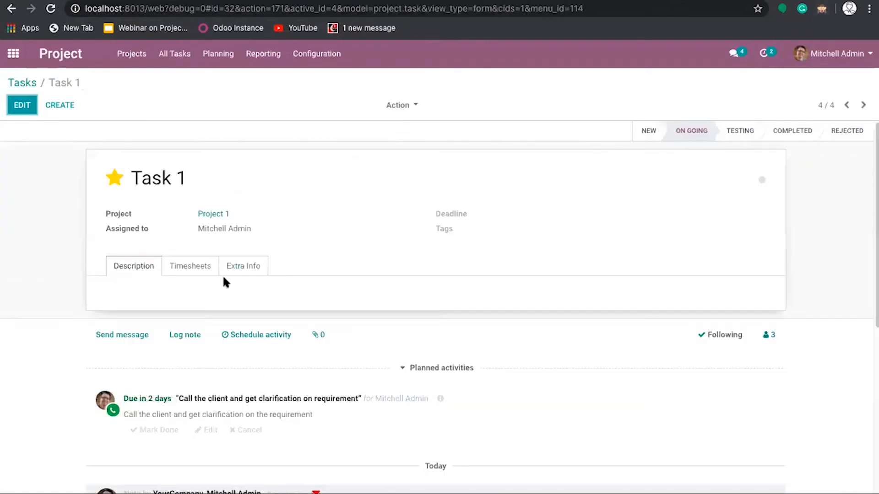
{"action": "left_click", "coordinate": [21, 105]}
{"action": "scroll", "coordinate": [181, 339], "scroll_direction": "down", "scroll_amount": 6}
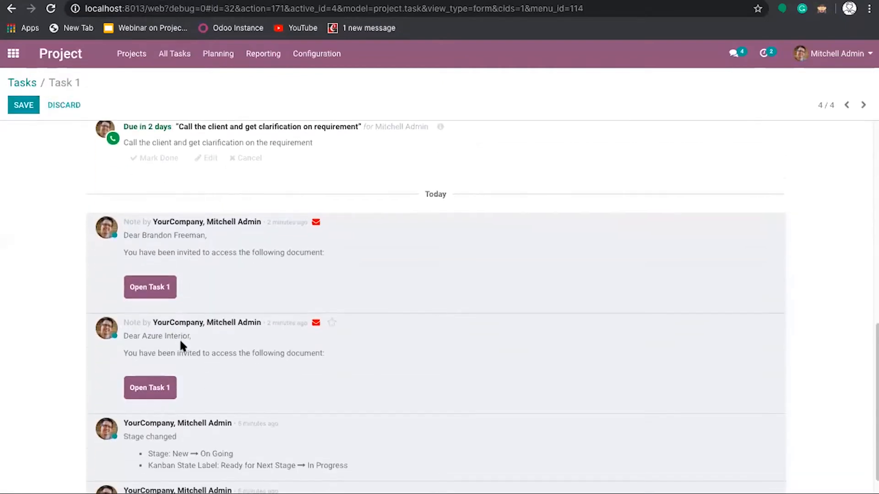
{"action": "scroll", "coordinate": [180, 343], "scroll_direction": "up", "scroll_amount": 4}
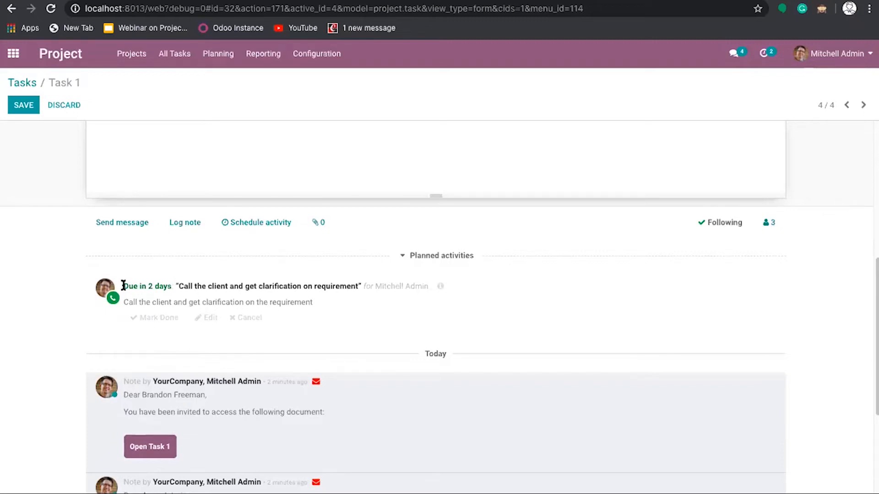
{"action": "scroll", "coordinate": [188, 196], "scroll_direction": "up", "scroll_amount": 10}
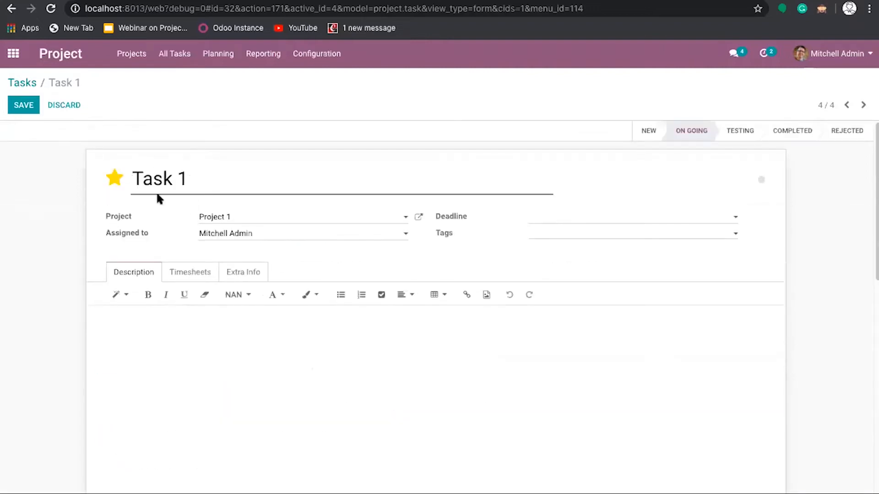
{"action": "scroll", "coordinate": [156, 191], "scroll_direction": "down", "scroll_amount": 5}
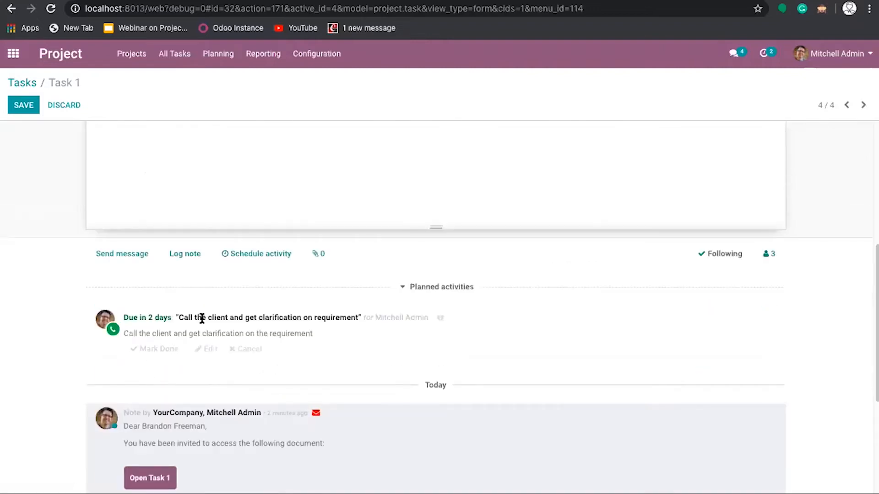
{"action": "scroll", "coordinate": [235, 297], "scroll_direction": "up", "scroll_amount": 5}
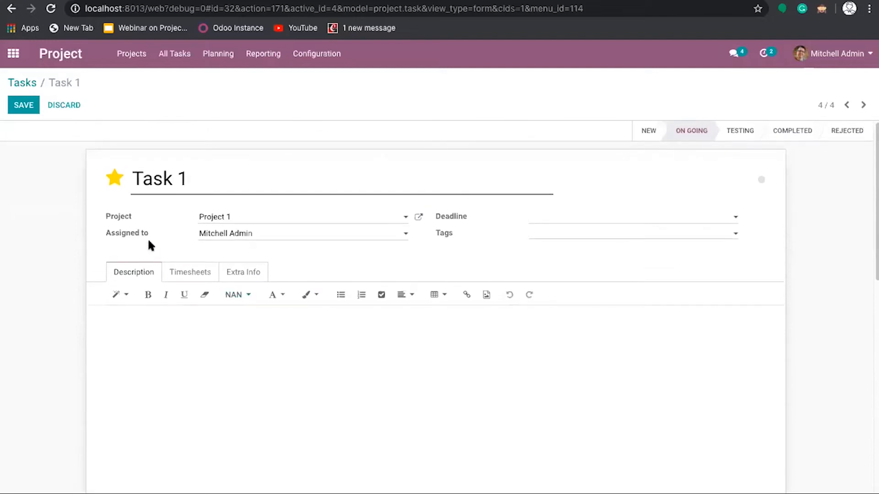
{"action": "left_click", "coordinate": [593, 215]}
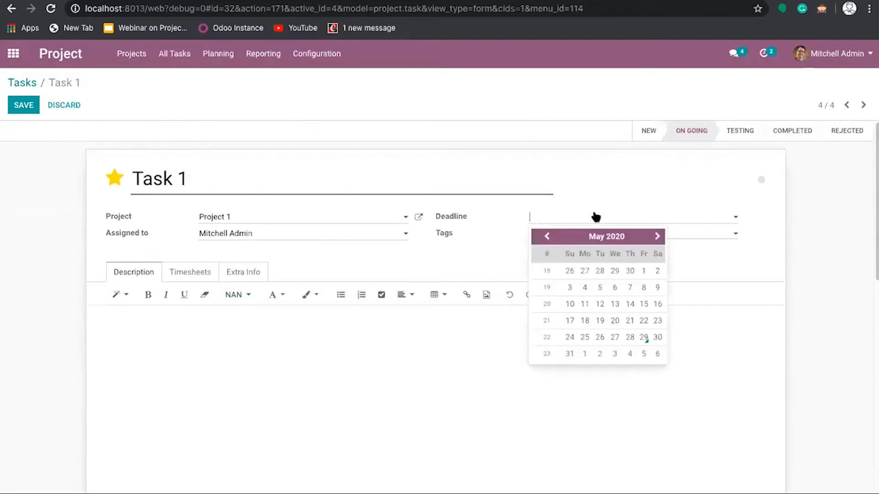
{"action": "left_click", "coordinate": [633, 337]}
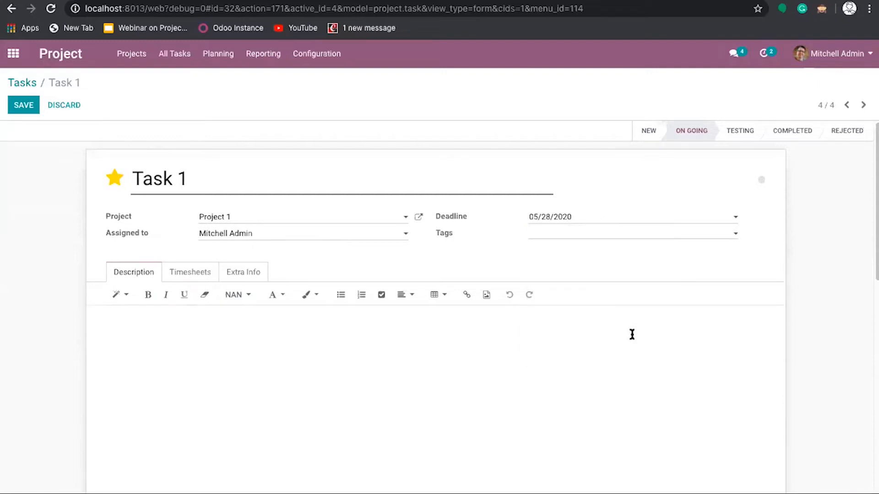
- Add the Need Assistance tag to Task 1, save the task, and return to the task board
{"action": "left_click", "coordinate": [649, 237]}
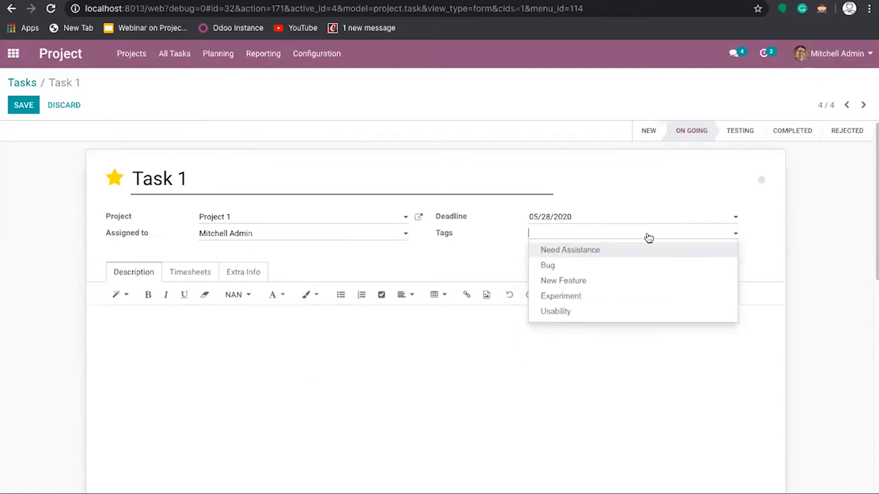
{"action": "left_click", "coordinate": [624, 252]}
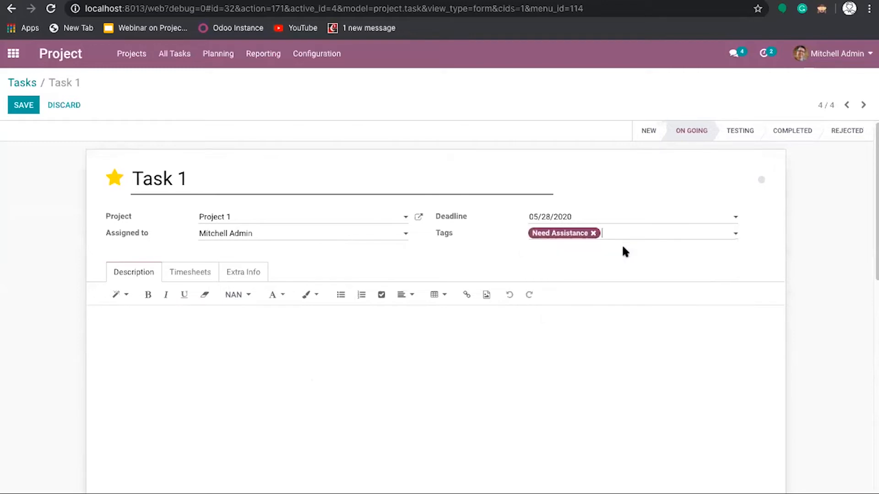
{"action": "left_click", "coordinate": [649, 238]}
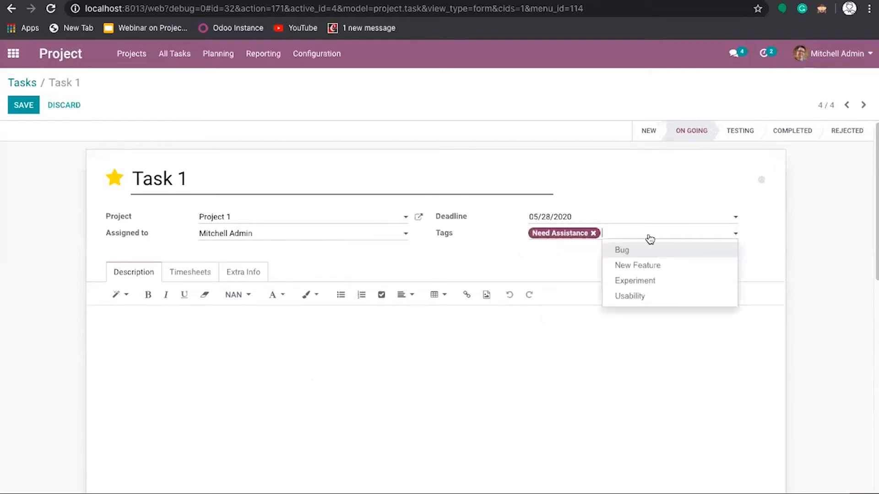
{"action": "left_click", "coordinate": [498, 250]}
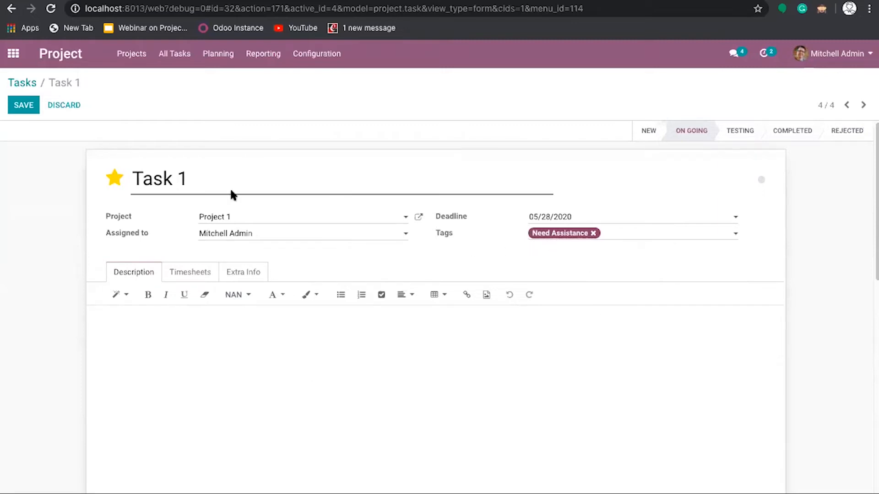
{"action": "left_click", "coordinate": [24, 108]}
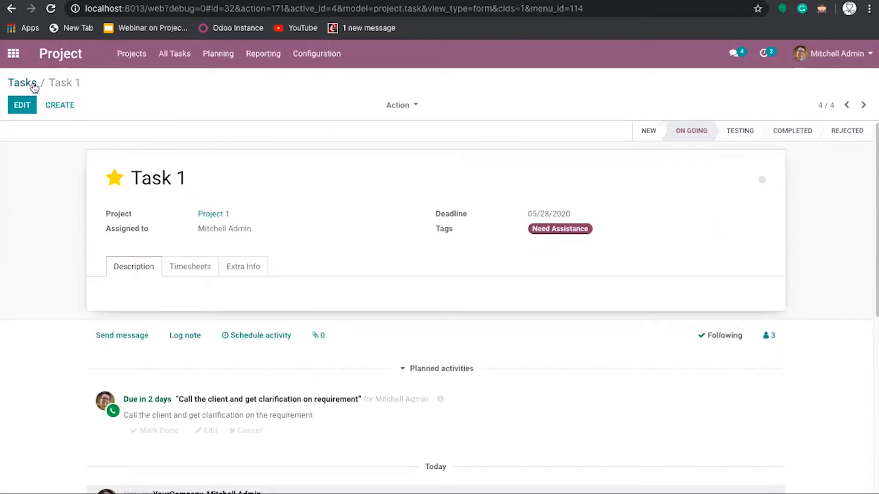
{"action": "left_click", "coordinate": [22, 83]}
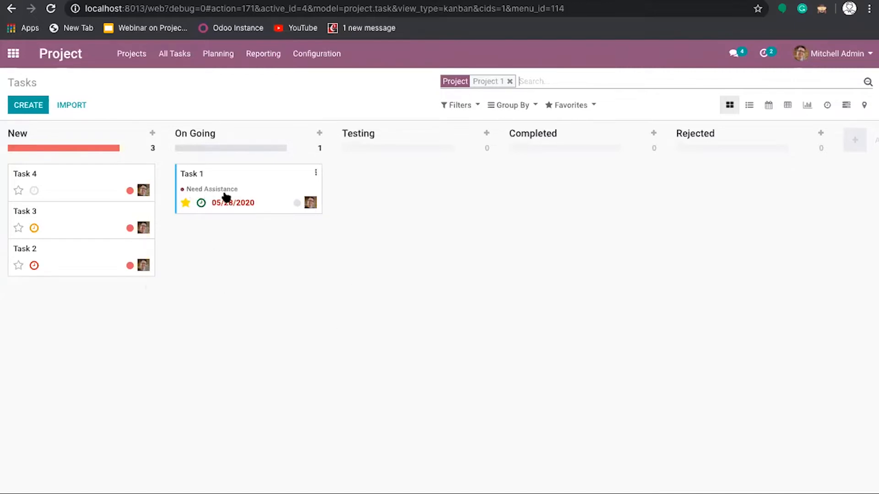
- Mark Task 1's planned client call as done without feedback, discard the follow-up activity, and review the task's logged history
{"action": "left_click", "coordinate": [270, 186]}
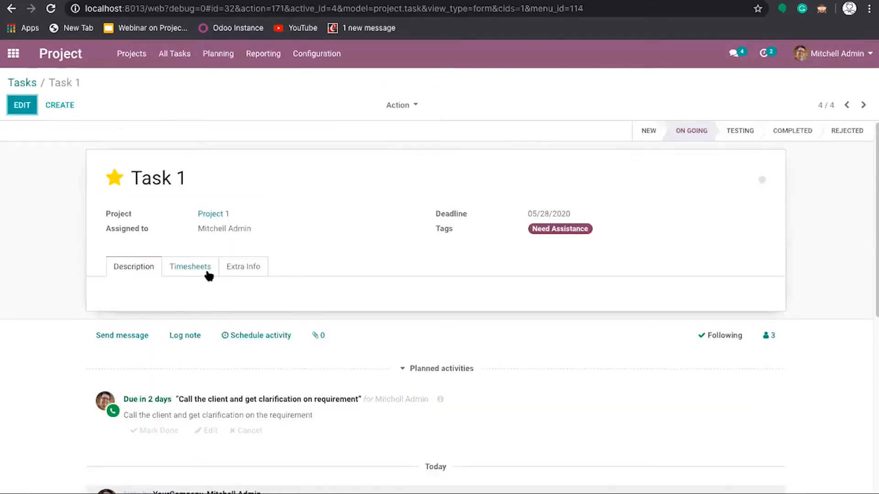
{"action": "scroll", "coordinate": [209, 275], "scroll_direction": "down", "scroll_amount": 3}
{"action": "scroll", "coordinate": [208, 275], "scroll_direction": "down", "scroll_amount": 1}
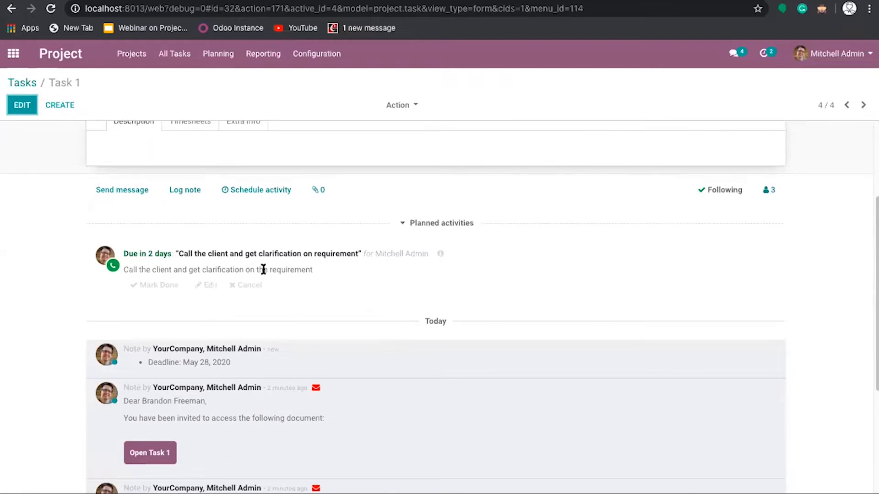
{"action": "left_click", "coordinate": [177, 287]}
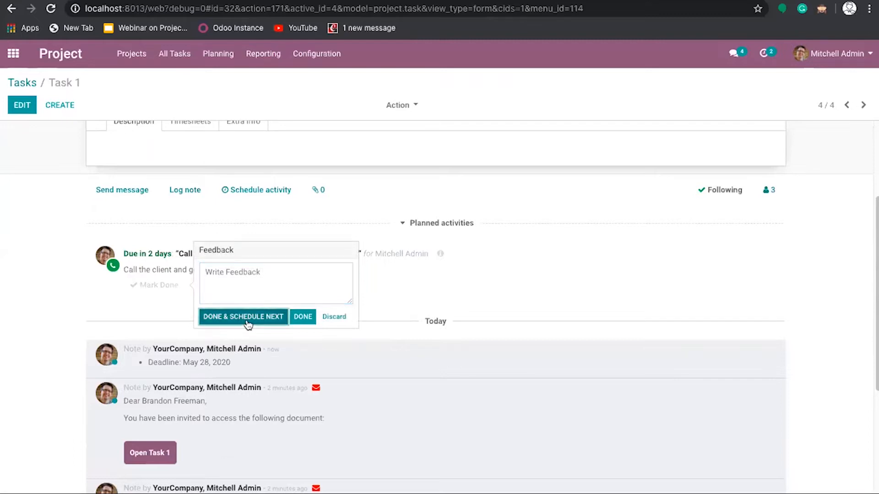
{"action": "left_click", "coordinate": [243, 317]}
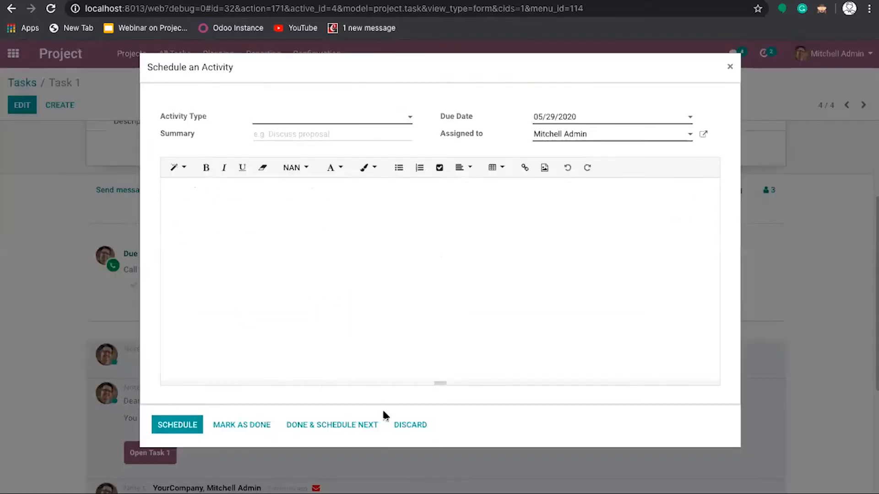
{"action": "left_click", "coordinate": [408, 424]}
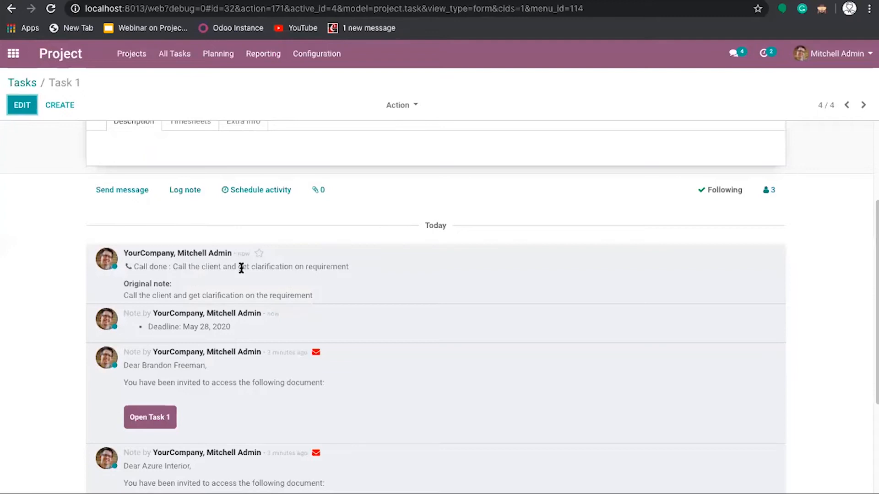
{"action": "scroll", "coordinate": [241, 267], "scroll_direction": "down", "scroll_amount": 1}
{"action": "scroll", "coordinate": [241, 267], "scroll_direction": "up", "scroll_amount": 5}
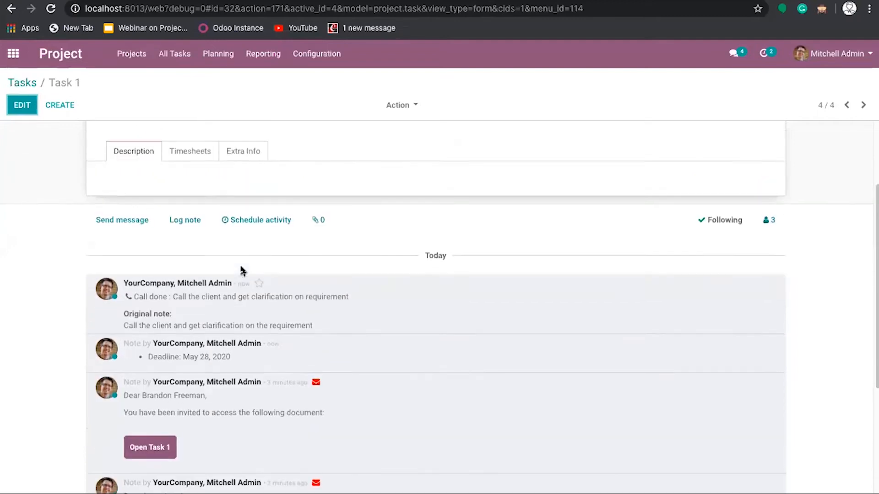
{"action": "scroll", "coordinate": [160, 282], "scroll_direction": "down", "scroll_amount": 8}
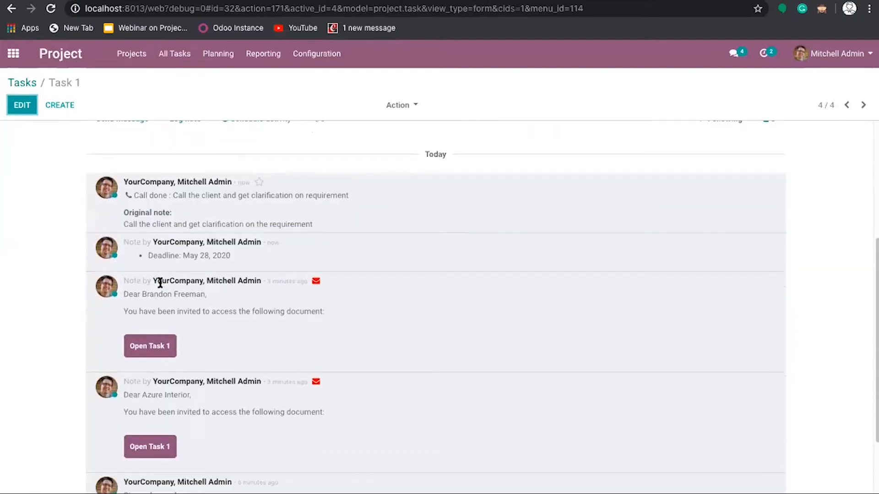
- Return to the task board and check the planned activities for Task 1
{"action": "scroll", "coordinate": [140, 252], "scroll_direction": "up", "scroll_amount": 10}
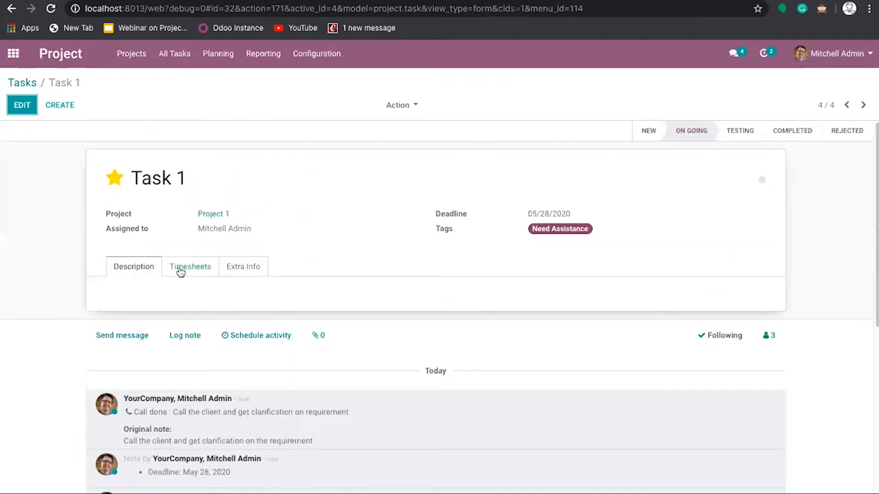
{"action": "left_click", "coordinate": [27, 82]}
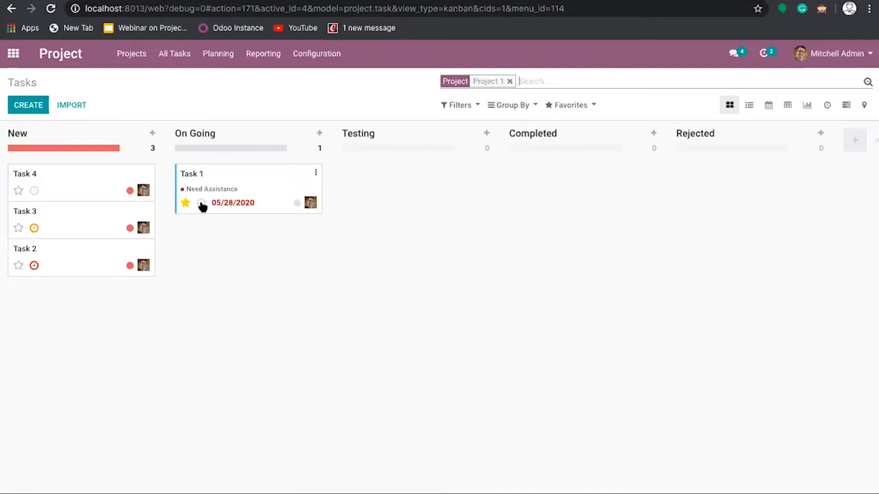
{"action": "left_click", "coordinate": [200, 204]}
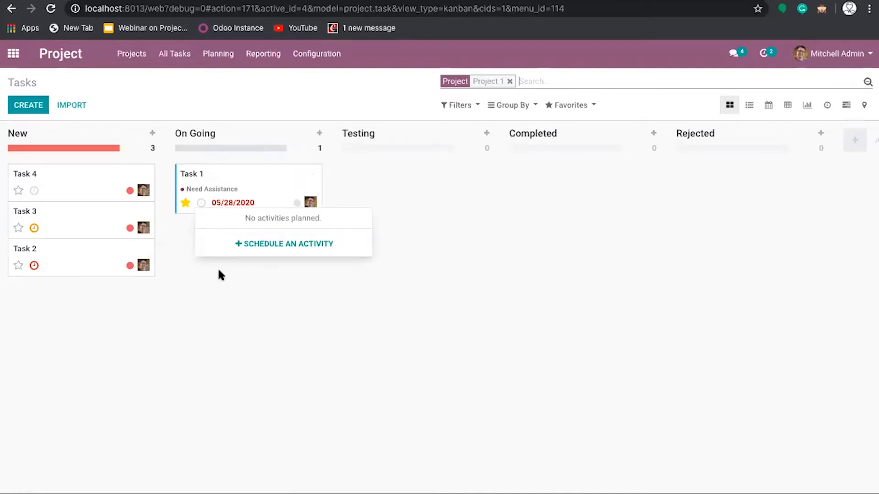
- Mark Task 2's overdue To Do activity as done without feedback
{"action": "left_click", "coordinate": [34, 265]}
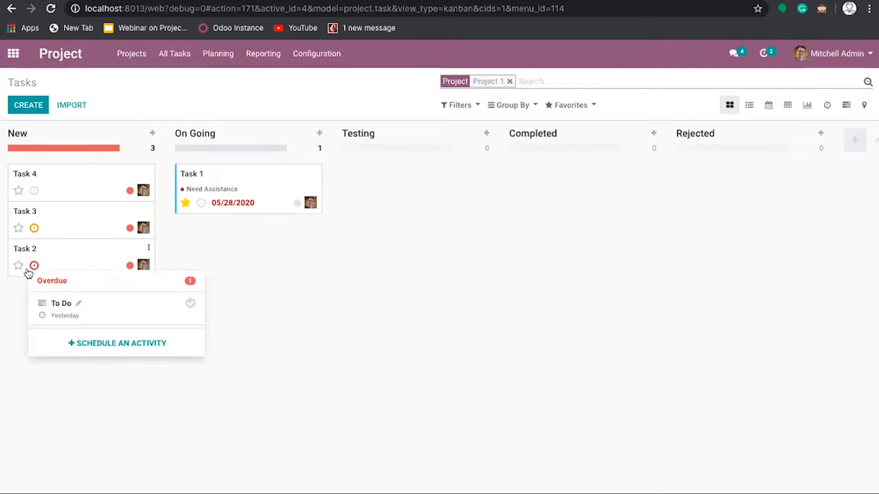
{"action": "left_click", "coordinate": [190, 304]}
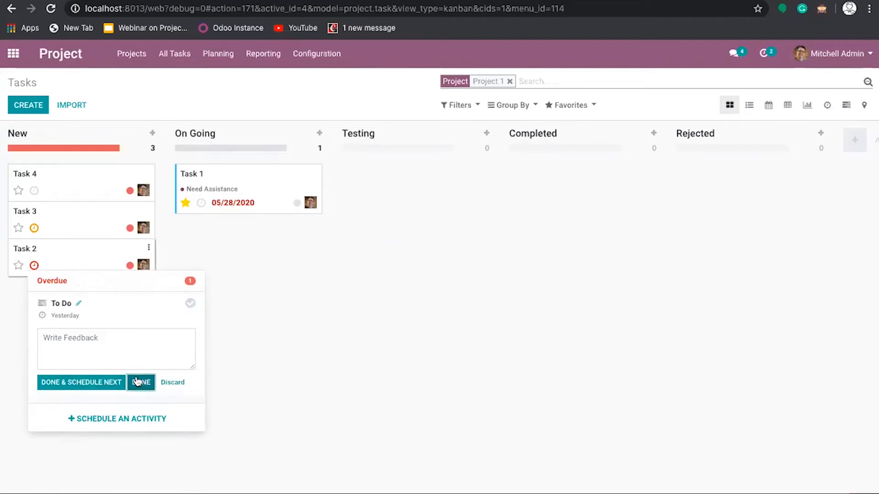
{"action": "left_click", "coordinate": [138, 382]}
- Complete Task 3's Call activity with the option to schedule a next one, and close the follow-up activity form without scheduling anything
{"action": "left_click", "coordinate": [34, 228]}
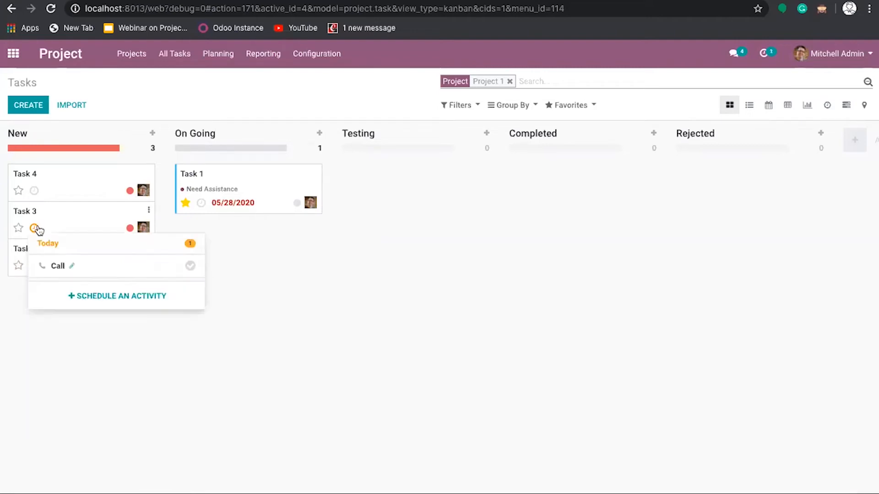
{"action": "left_click", "coordinate": [190, 266]}
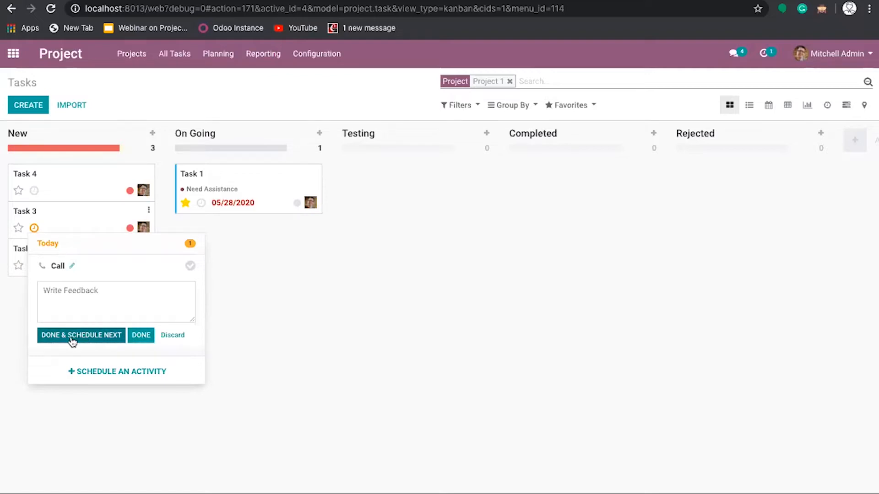
{"action": "left_click", "coordinate": [90, 337]}
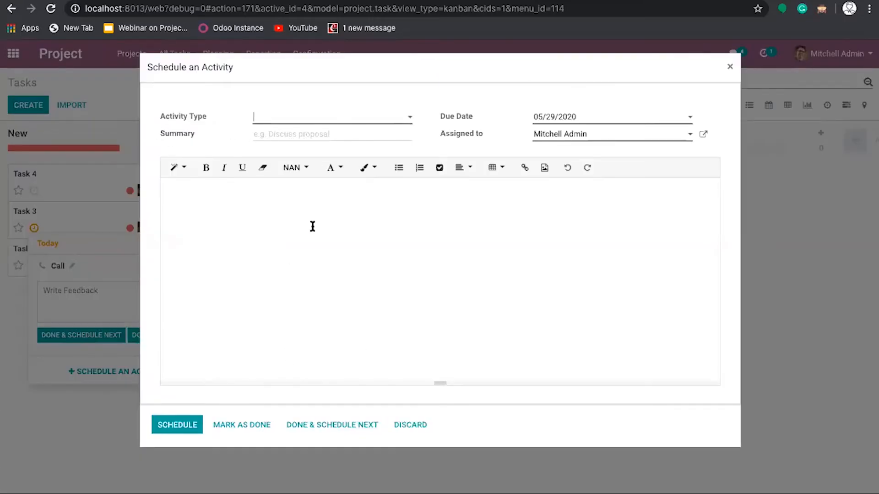
{"action": "left_click", "coordinate": [355, 118]}
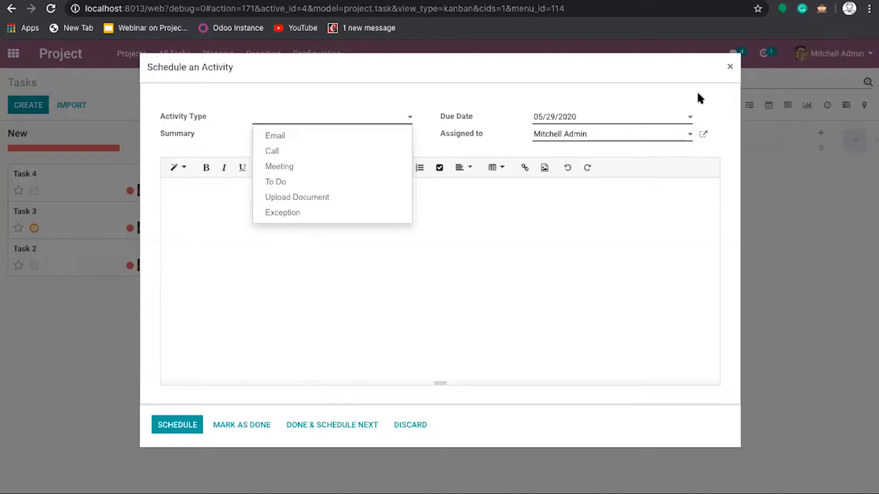
{"action": "left_click", "coordinate": [730, 66]}
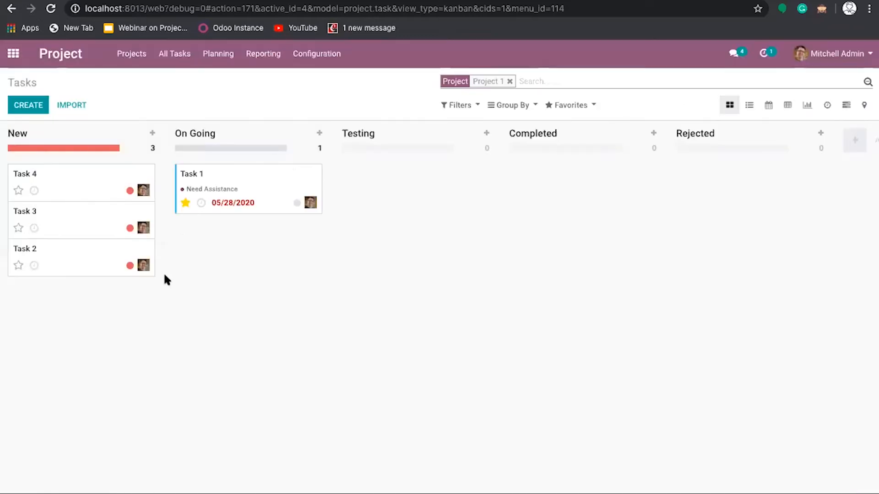
- Open Task 1 and examine its logged history of completed activities, deadline notes, invitations, and stage changes
{"action": "left_click", "coordinate": [221, 209]}
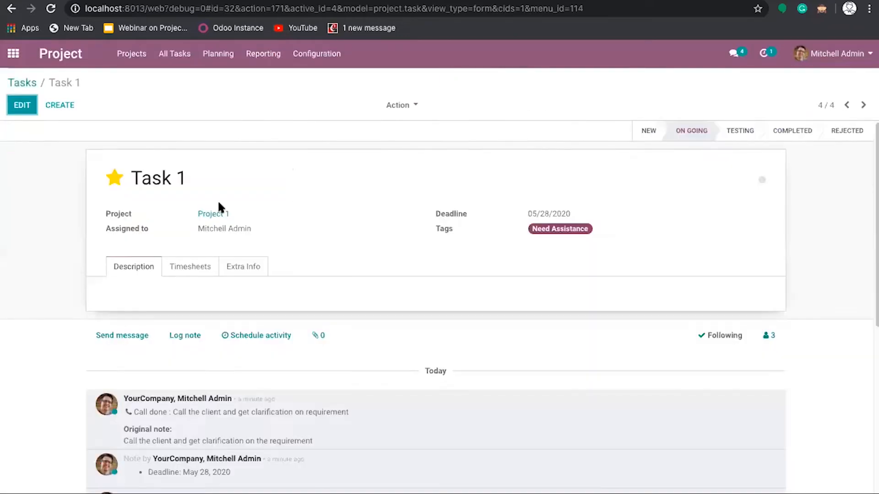
{"action": "scroll", "coordinate": [263, 288], "scroll_direction": "down", "scroll_amount": 6}
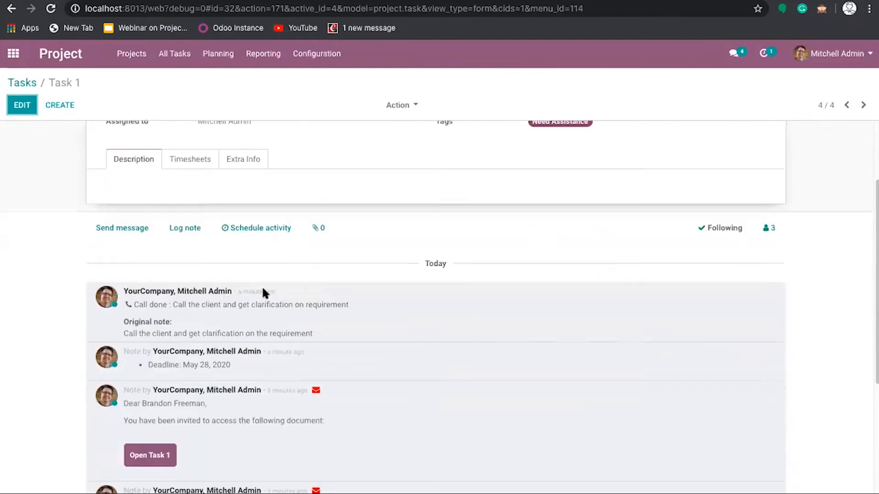
{"action": "scroll", "coordinate": [268, 305], "scroll_direction": "up", "scroll_amount": 3}
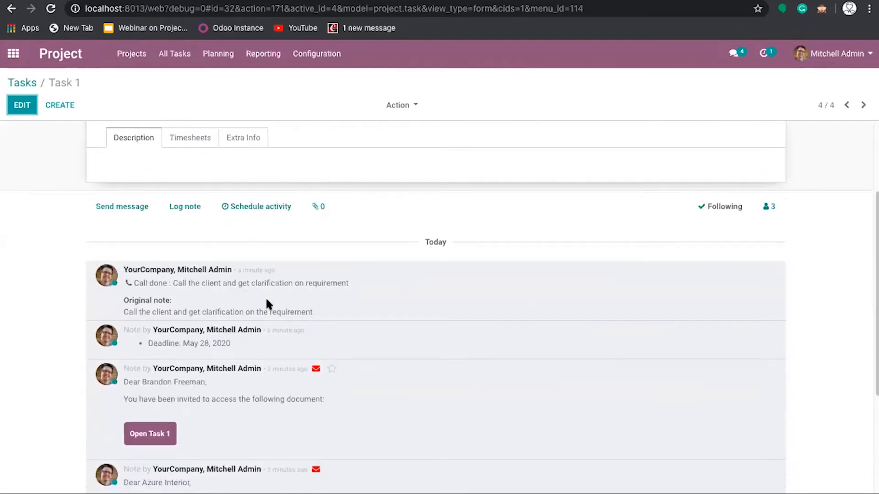
{"action": "scroll", "coordinate": [266, 299], "scroll_direction": "down", "scroll_amount": 2}
{"action": "scroll", "coordinate": [267, 299], "scroll_direction": "down", "scroll_amount": 3}
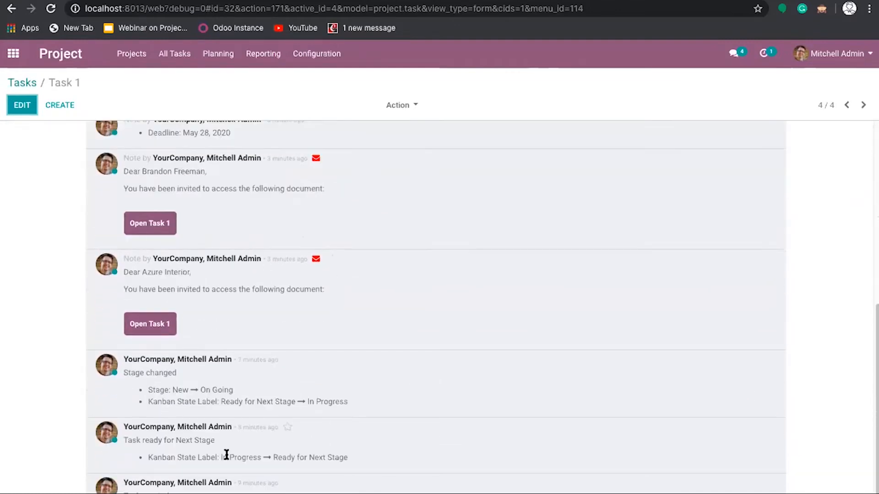
{"action": "scroll", "coordinate": [226, 455], "scroll_direction": "up", "scroll_amount": 7}
{"action": "scroll", "coordinate": [226, 454], "scroll_direction": "up", "scroll_amount": 1}
{"action": "scroll", "coordinate": [226, 455], "scroll_direction": "down", "scroll_amount": 7}
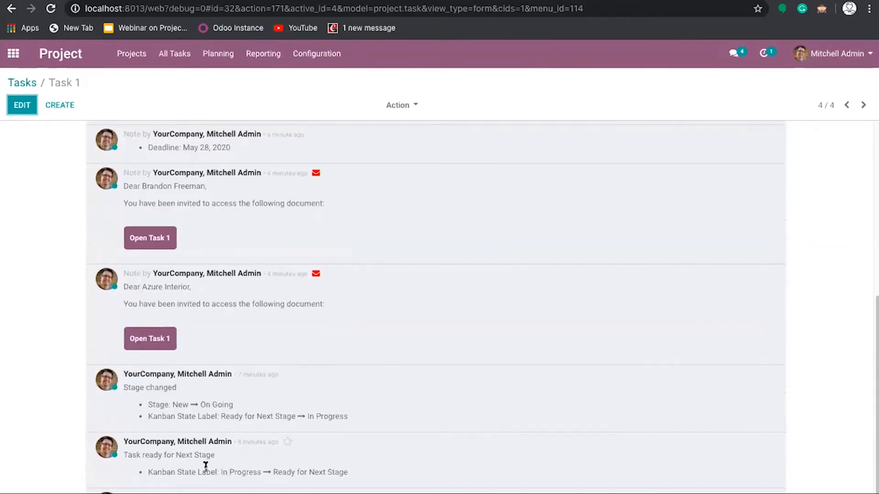
{"action": "scroll", "coordinate": [205, 466], "scroll_direction": "down", "scroll_amount": 1}
{"action": "scroll", "coordinate": [205, 465], "scroll_direction": "up", "scroll_amount": 7}
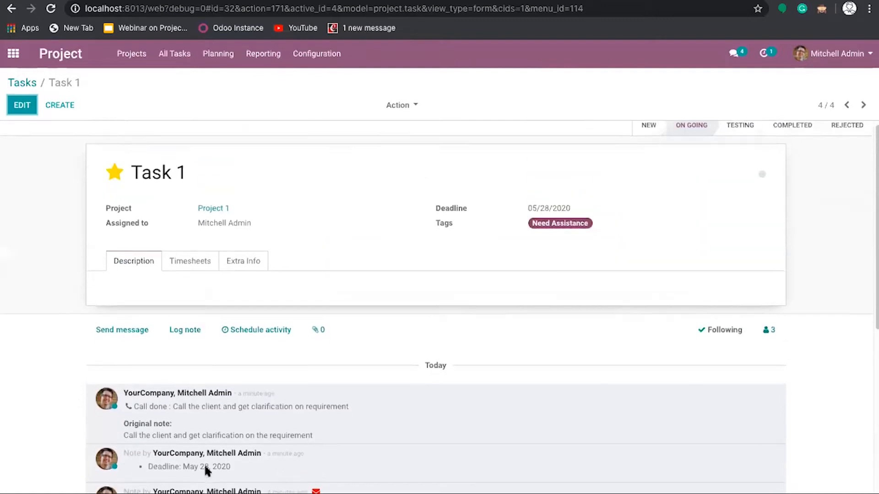
{"action": "scroll", "coordinate": [206, 465], "scroll_direction": "down", "scroll_amount": 7}
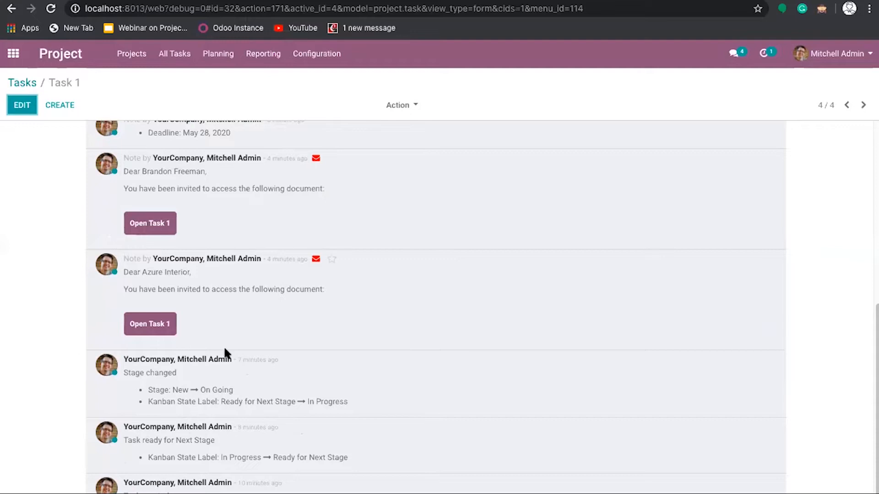
{"action": "scroll", "coordinate": [225, 350], "scroll_direction": "up", "scroll_amount": 7}
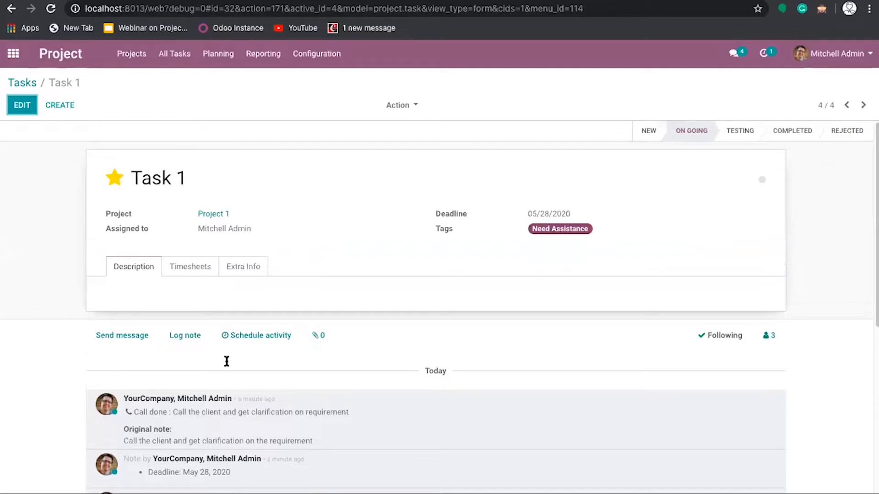
- Open Task 1 for editing and check its message, log note, and attachment options without adding anything
{"action": "left_click", "coordinate": [22, 108]}
{"action": "scroll", "coordinate": [108, 334], "scroll_direction": "down", "scroll_amount": 6}
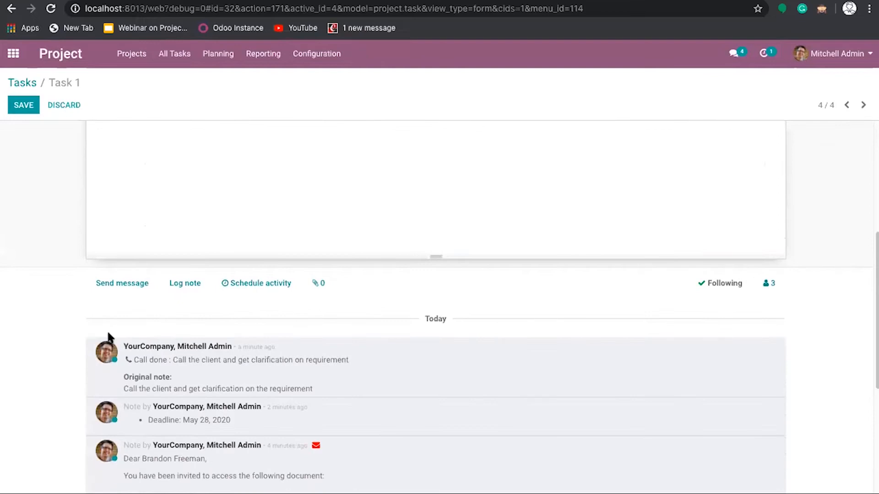
{"action": "left_click", "coordinate": [129, 287]}
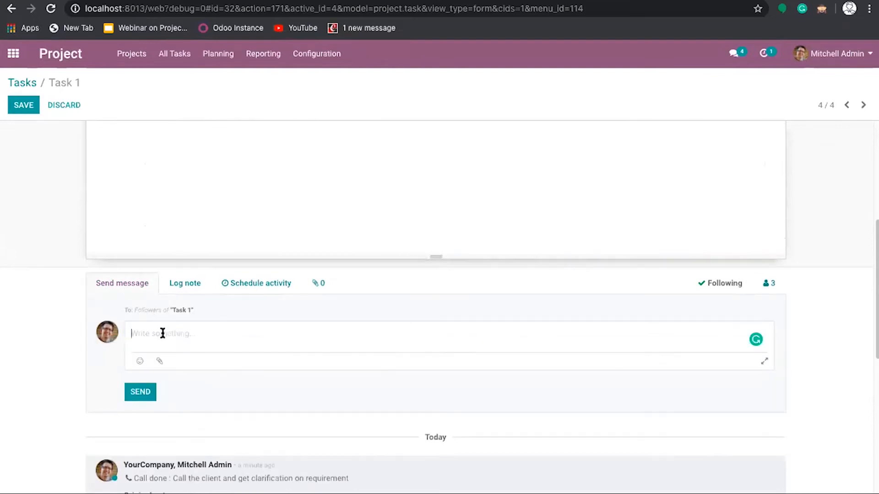
{"action": "left_click", "coordinate": [195, 286]}
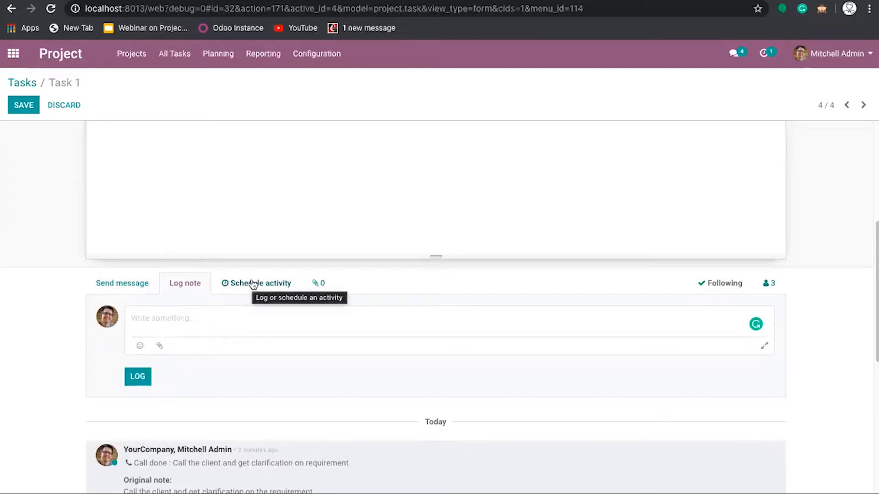
{"action": "left_click", "coordinate": [317, 284]}
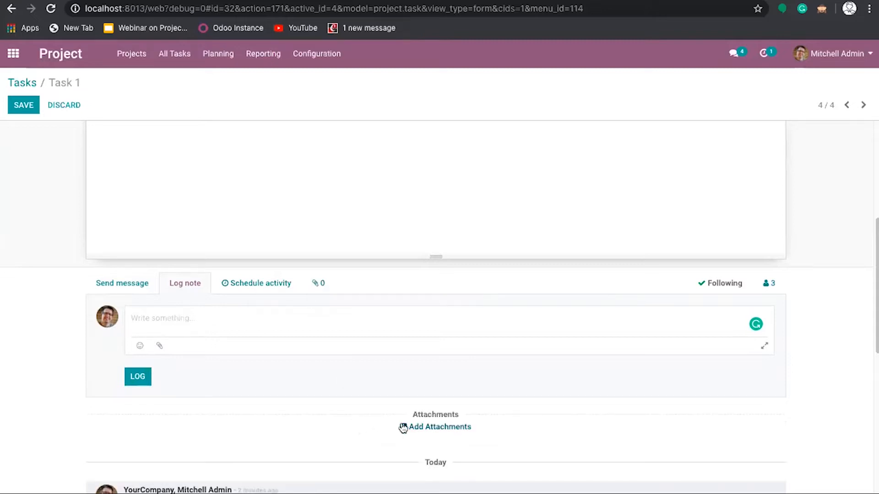
{"action": "left_click", "coordinate": [404, 427]}
{"action": "left_click", "coordinate": [324, 55]}
- Unfollow Task 1 and follow it again
{"action": "scroll", "coordinate": [736, 284], "scroll_direction": "up", "scroll_amount": 8}
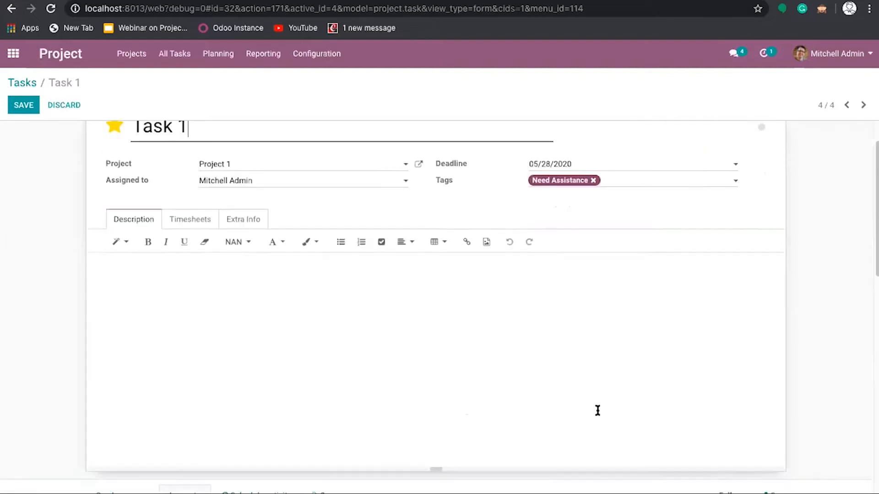
{"action": "scroll", "coordinate": [597, 411], "scroll_direction": "down", "scroll_amount": 5}
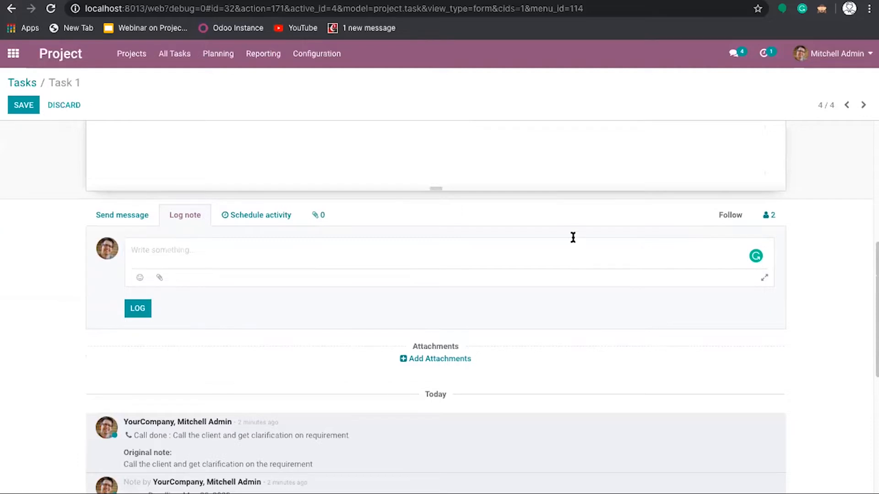
{"action": "scroll", "coordinate": [574, 242], "scroll_direction": "up", "scroll_amount": 3}
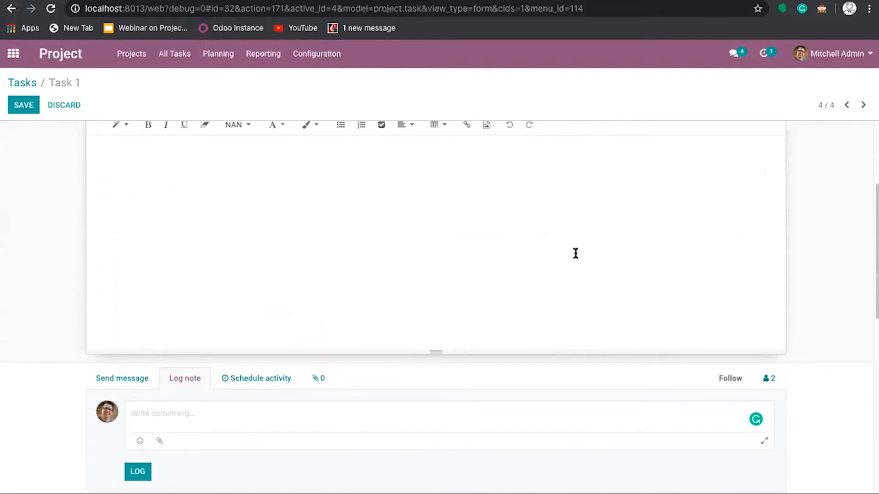
{"action": "left_click", "coordinate": [730, 385]}
{"action": "scroll", "coordinate": [642, 394], "scroll_direction": "down", "scroll_amount": 8}
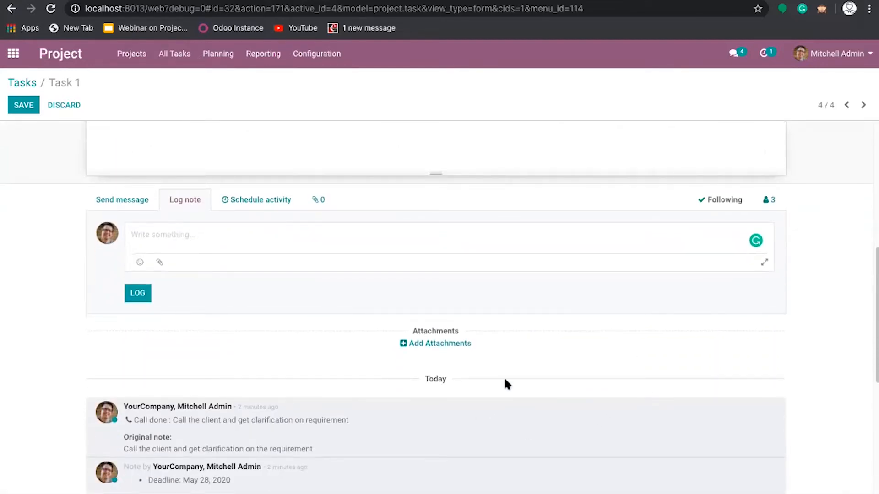
- View Task 1's follower list and the follower invitation form, and close the form without inviting anyone
{"action": "left_click", "coordinate": [770, 203]}
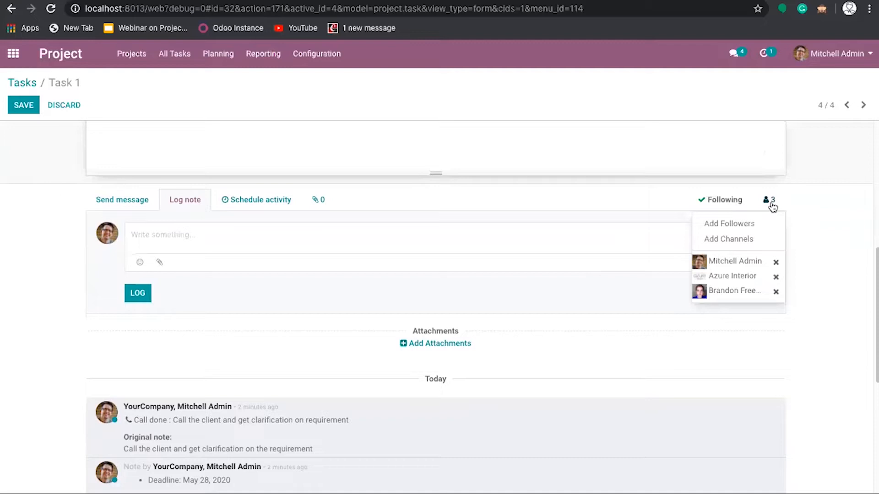
{"action": "left_click", "coordinate": [734, 225]}
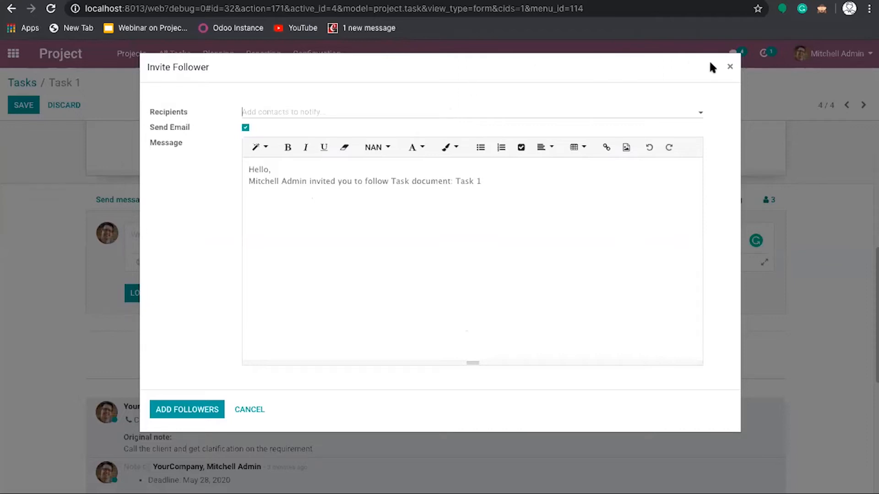
{"action": "left_click", "coordinate": [730, 67]}
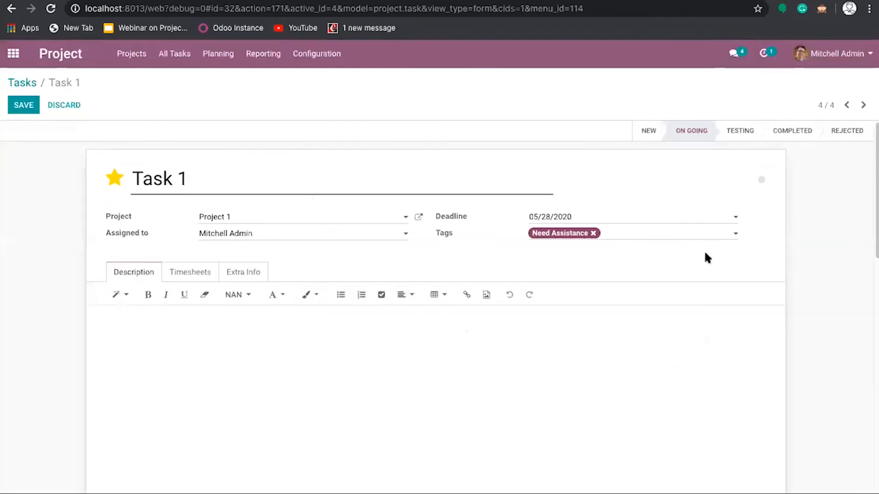
- Set the planned hours in Task 1's timesheets to 1
{"action": "scroll", "coordinate": [708, 258], "scroll_direction": "down", "scroll_amount": 9}
{"action": "scroll", "coordinate": [708, 256], "scroll_direction": "up", "scroll_amount": 2}
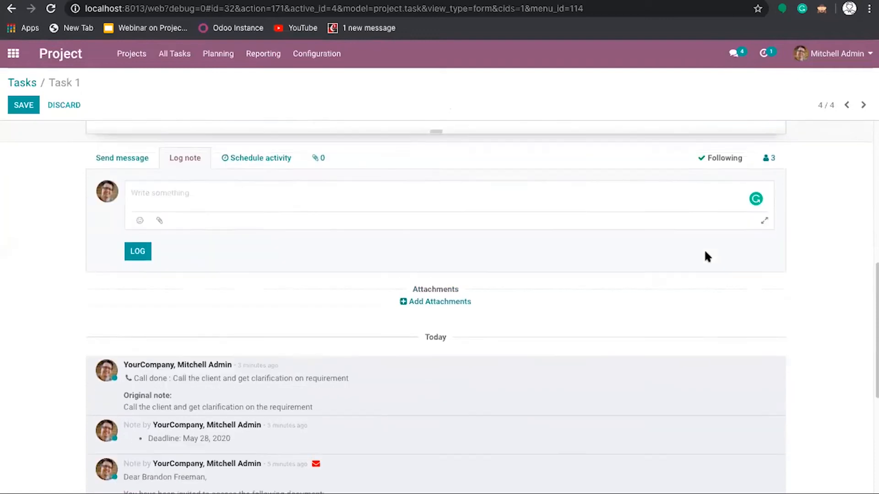
{"action": "scroll", "coordinate": [704, 251], "scroll_direction": "up", "scroll_amount": 7}
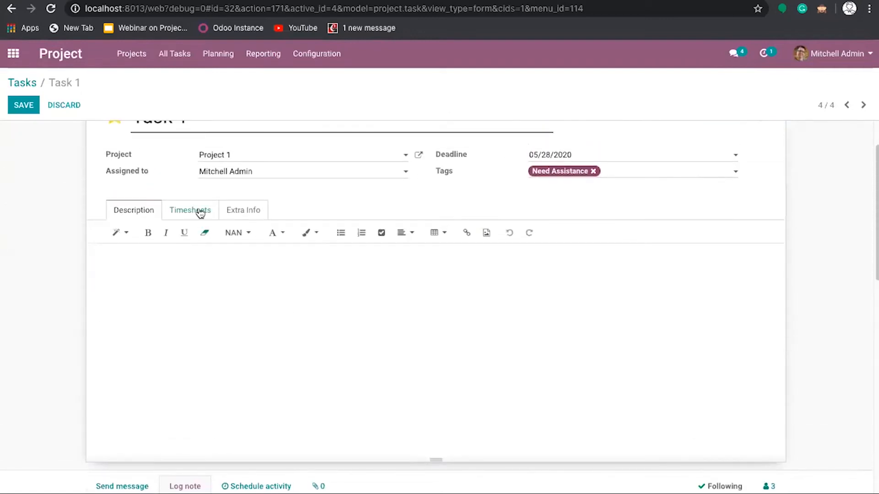
{"action": "left_click", "coordinate": [200, 214]}
{"action": "double_click", "coordinate": [251, 242]}
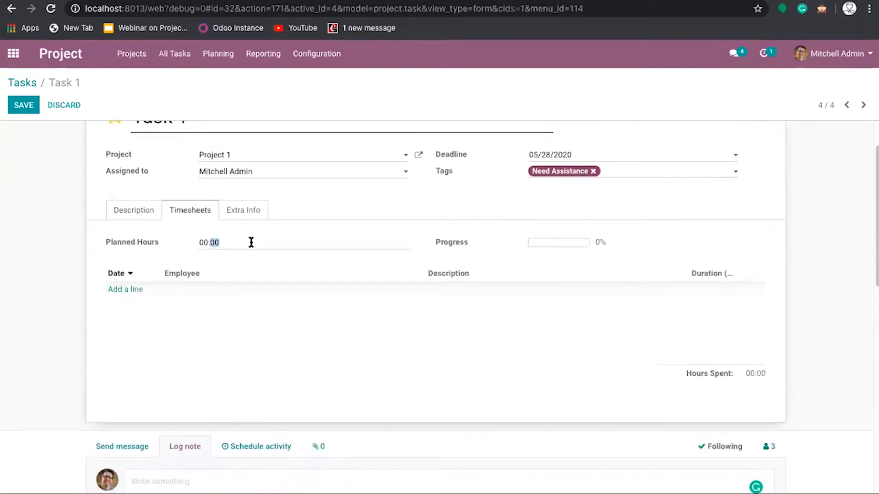
{"action": "key", "text": "ctrl+a"}
{"action": "type", "text": "1"}
{"action": "left_click", "coordinate": [281, 274]}
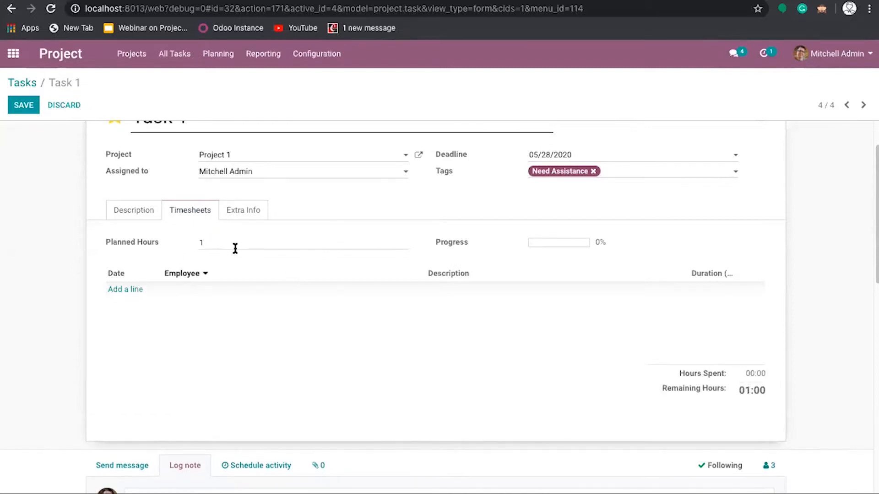
- Add a timesheet line to Task 1 with the description "Called the client and clarified the requirement"
{"action": "left_click", "coordinate": [131, 292]}
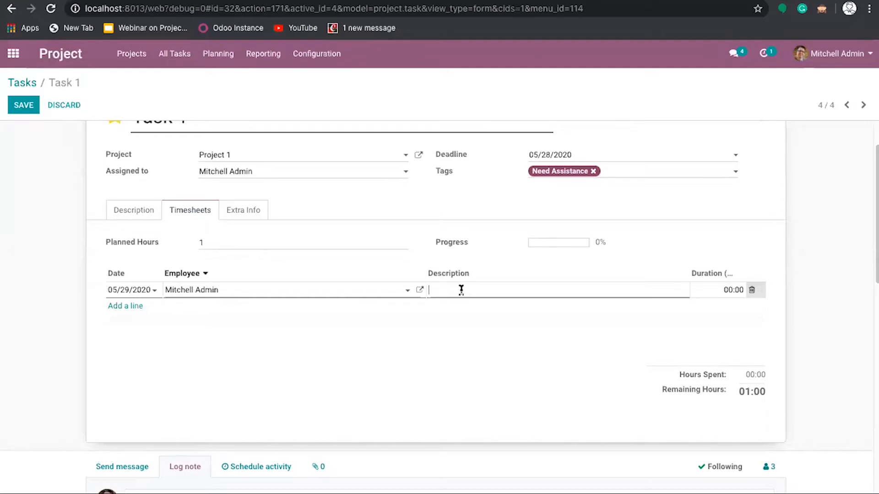
{"action": "type", "text": "Te"}
{"action": "key", "text": "BackSpace"}
{"action": "key", "text": "BackSpace"}
{"action": "type", "text": "Tas"}
{"action": "key", "text": "BackSpace"}
{"action": "key", "text": "BackSpace"}
{"action": "type", "text": "ask 1De"}
{"action": "key", "text": "BackSpace"}
{"action": "key", "text": "BackSpace"}
{"action": "key", "text": "BackSpace"}
{"action": "key", "text": "BackSpace"}
{"action": "key", "text": "BackSpace"}
{"action": "key", "text": "BackSpace"}
{"action": "key", "text": "BackSpace"}
{"action": "key", "text": "BackSpace"}
{"action": "key", "text": "BackSpace"}
{"action": "type", "text": "Called the client and clarified the requirement"}
- Set the duration of the client call timesheet line to 00:30
{"action": "left_click", "coordinate": [715, 290]}
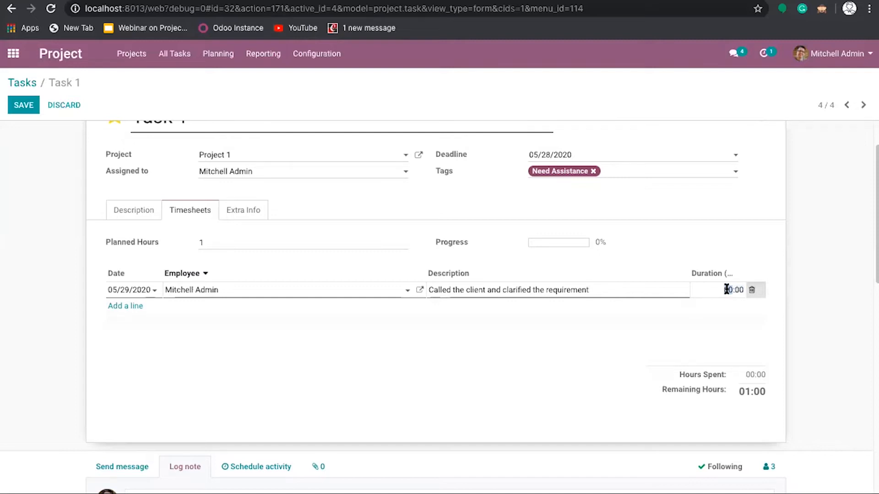
{"action": "double_click", "coordinate": [737, 288]}
{"action": "type", "text": "30"}
{"action": "left_click", "coordinate": [647, 208]}
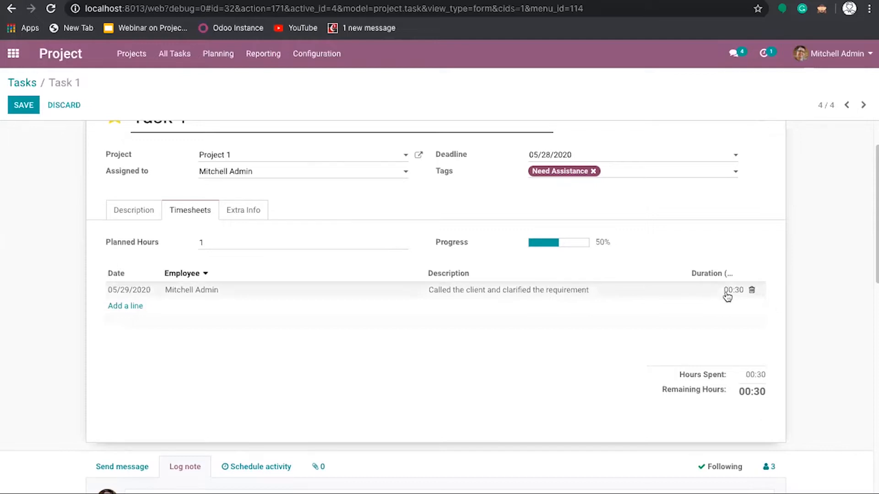
- Add a second timesheet line and set its employee to the first one suggested in the employee list
{"action": "left_click", "coordinate": [137, 306]}
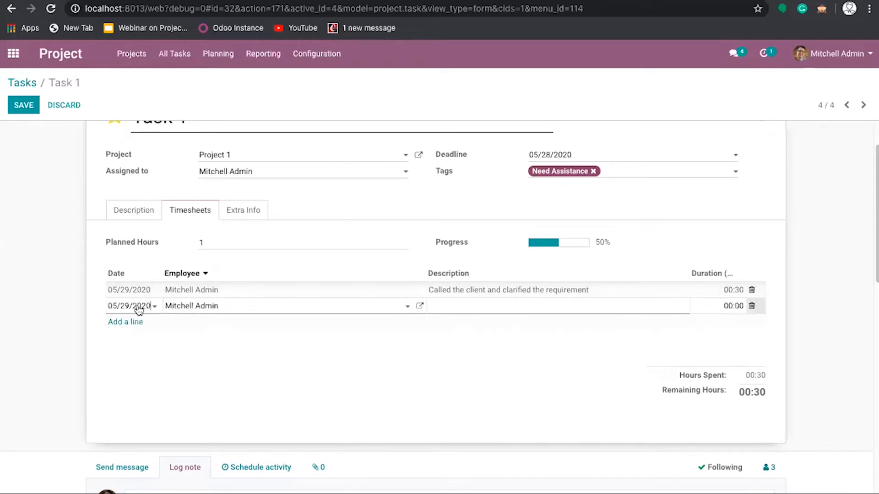
{"action": "left_click", "coordinate": [390, 311]}
{"action": "left_click", "coordinate": [390, 311]}
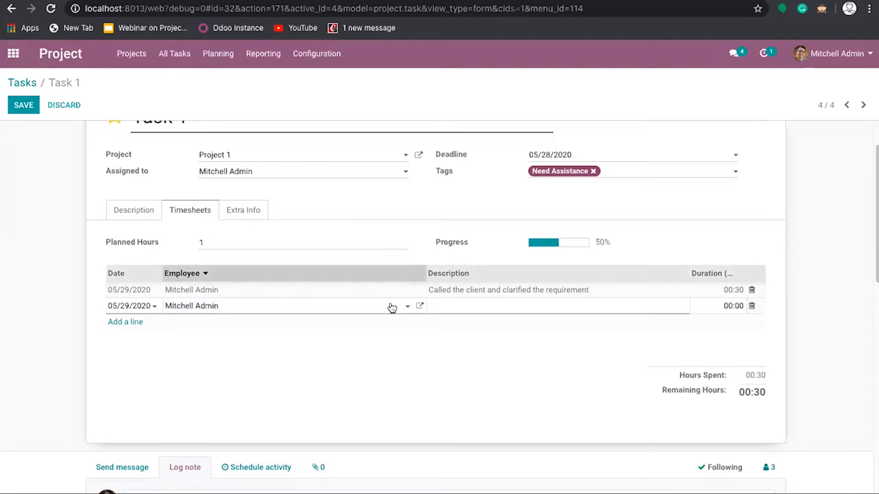
{"action": "left_click", "coordinate": [392, 307]}
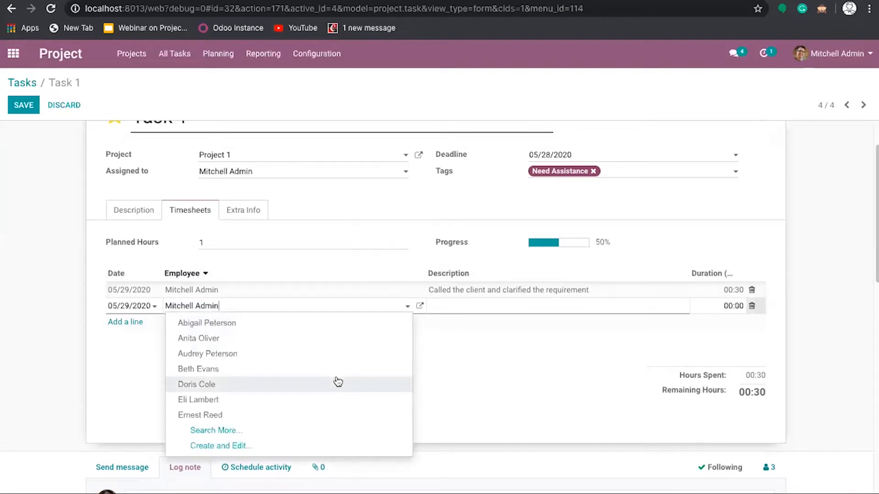
{"action": "left_click", "coordinate": [284, 325]}
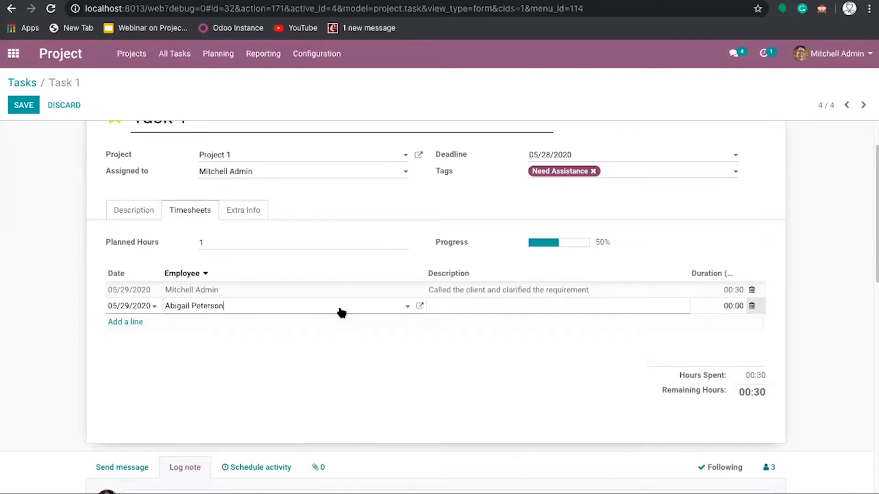
- Describe the second timesheet line as "Documented the requirement"
{"action": "left_click", "coordinate": [479, 305]}
{"action": "type", "text": "Document ed the Meetin"}
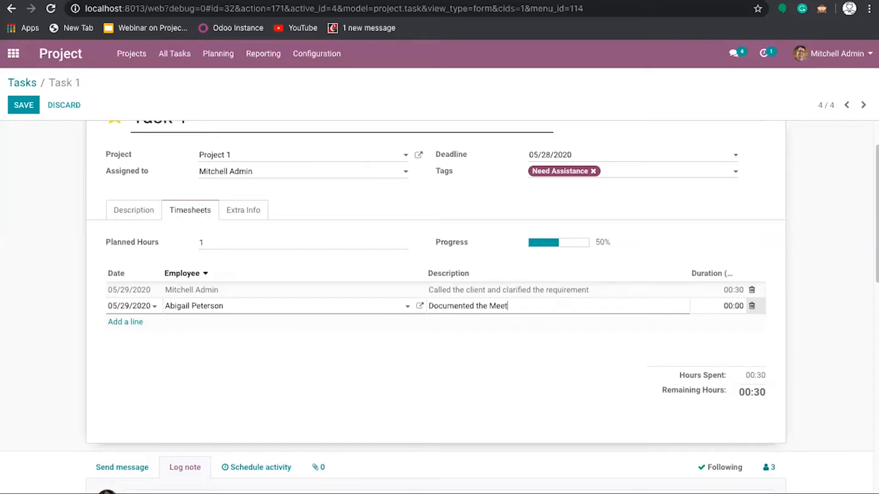
{"action": "key", "text": "BackSpace"}
{"action": "key", "text": "BackSpace"}
{"action": "key", "text": "BackSpace"}
{"action": "key", "text": "BackSpace"}
{"action": "key", "text": "BackSpace"}
{"action": "key", "text": "BackSpace"}
{"action": "type", "text": "requirement"}
{"action": "left_click", "coordinate": [548, 351]}
- Set the duration of the documentation timesheet line to 00:20
{"action": "left_click", "coordinate": [711, 306]}
{"action": "type", "text": "20"}
{"action": "key", "text": "BackSpace"}
{"action": "key", "text": "BackSpace"}
{"action": "type", "text": ":20"}
{"action": "left_click", "coordinate": [562, 370]}
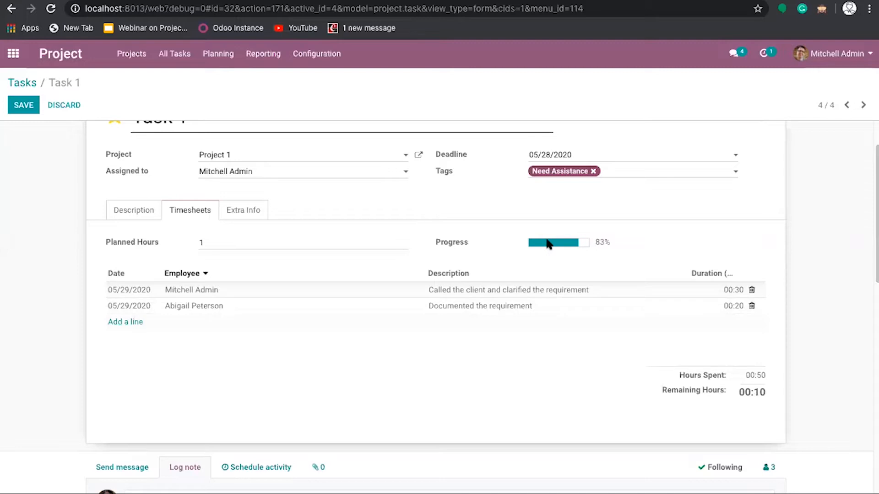
- Set Azure Interior as the customer in Task 1's extra information
{"action": "scroll", "coordinate": [604, 255], "scroll_direction": "down", "scroll_amount": 1}
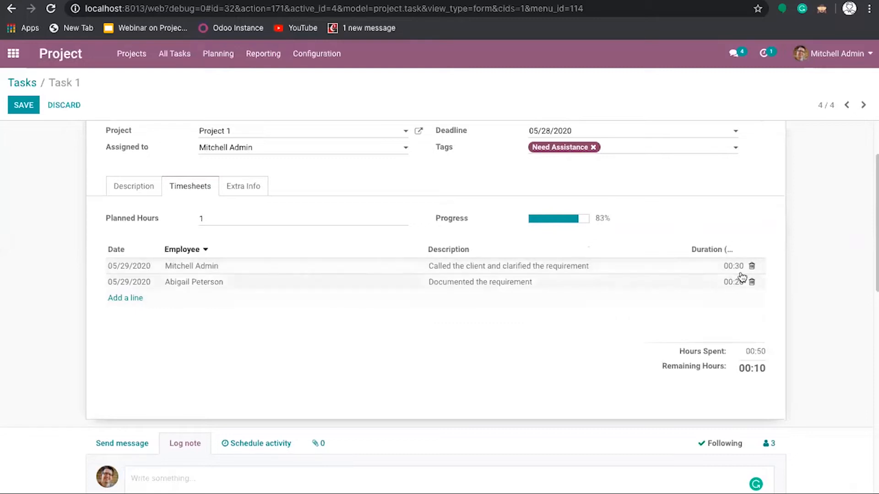
{"action": "scroll", "coordinate": [496, 291], "scroll_direction": "up", "scroll_amount": 1}
{"action": "scroll", "coordinate": [496, 292], "scroll_direction": "up", "scroll_amount": 2}
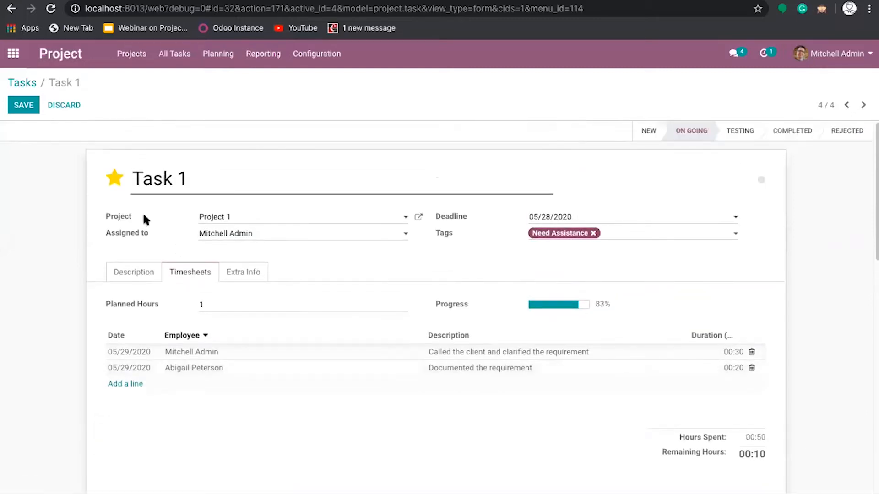
{"action": "scroll", "coordinate": [385, 300], "scroll_direction": "down", "scroll_amount": 2}
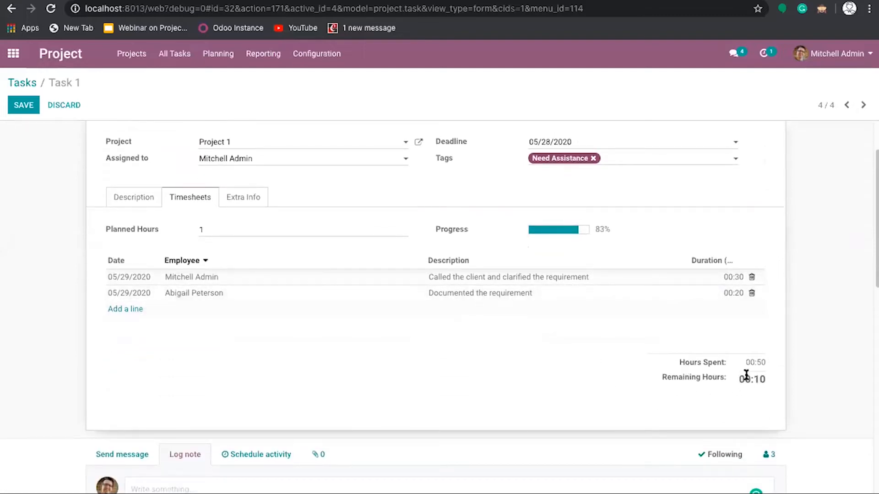
{"action": "scroll", "coordinate": [668, 353], "scroll_direction": "up", "scroll_amount": 1}
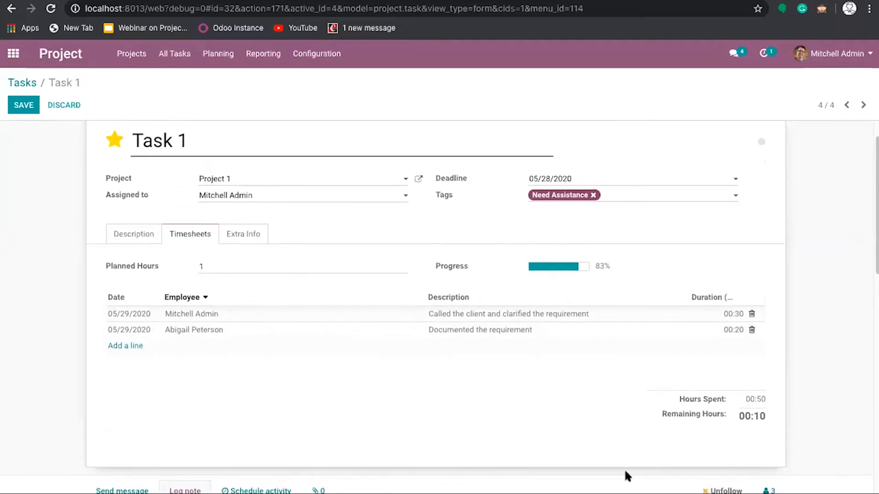
{"action": "left_click", "coordinate": [241, 242]}
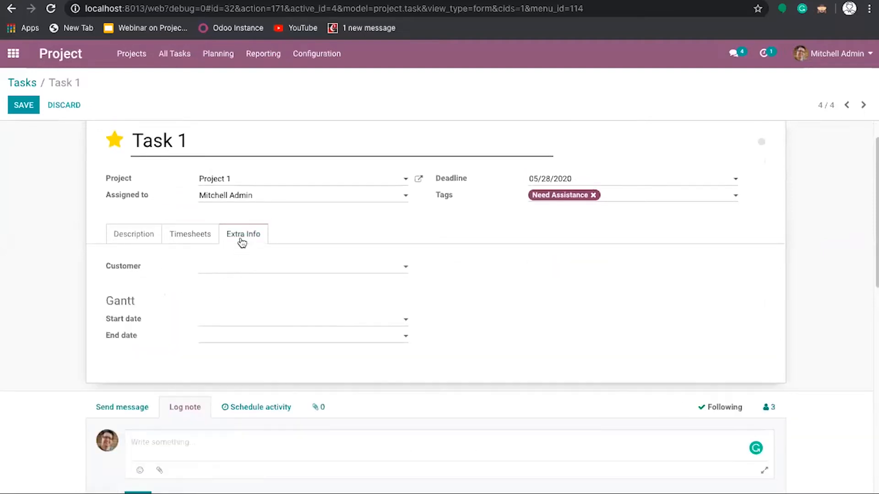
{"action": "left_click", "coordinate": [272, 269]}
{"action": "left_click", "coordinate": [273, 284]}
{"action": "scroll", "coordinate": [318, 273], "scroll_direction": "up", "scroll_amount": 1}
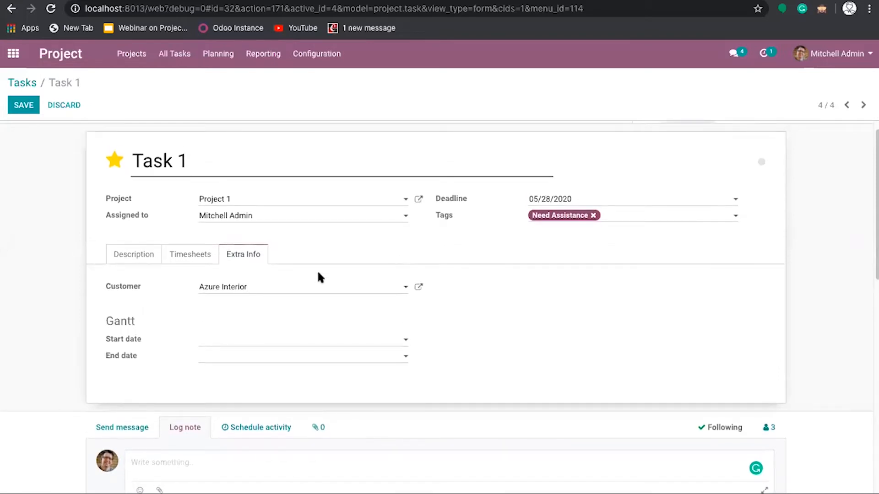
{"action": "left_click", "coordinate": [284, 294]}
- Set Task 1's Gantt start date to 05/01/2020 and its end date to 05/30/2020
{"action": "scroll", "coordinate": [217, 308], "scroll_direction": "down", "scroll_amount": 1}
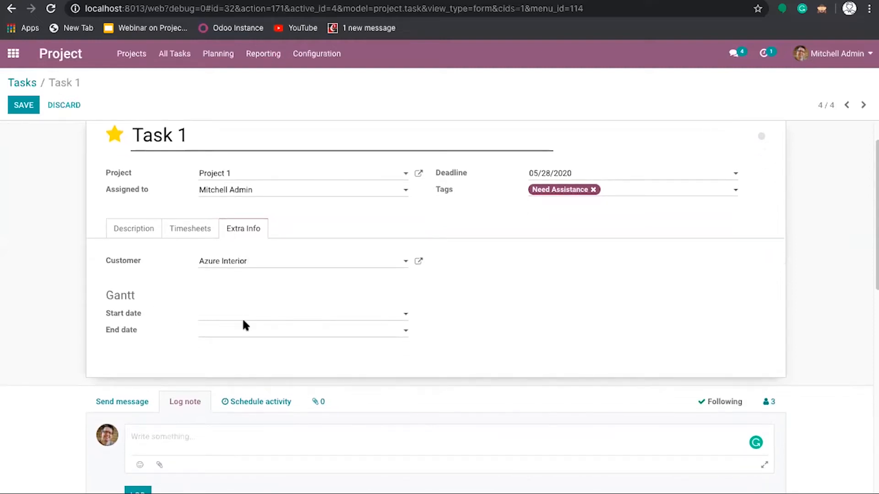
{"action": "left_click", "coordinate": [260, 323]}
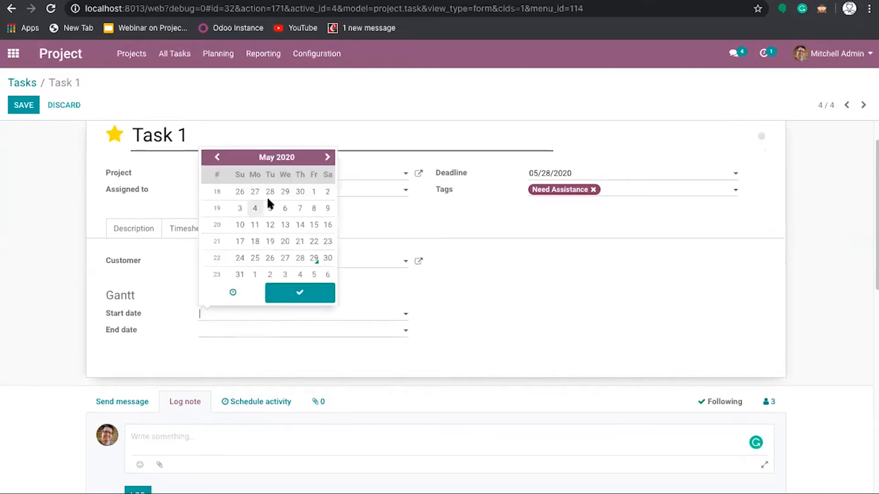
{"action": "left_click", "coordinate": [314, 192]}
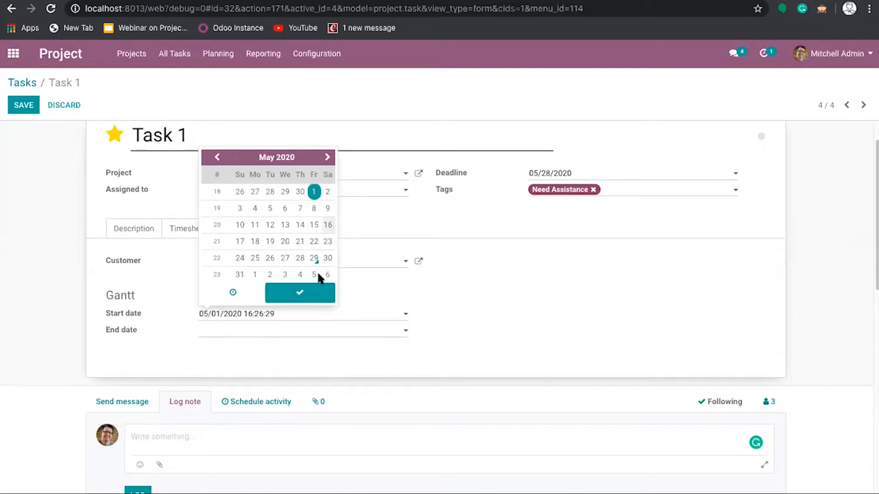
{"action": "left_click", "coordinate": [298, 336]}
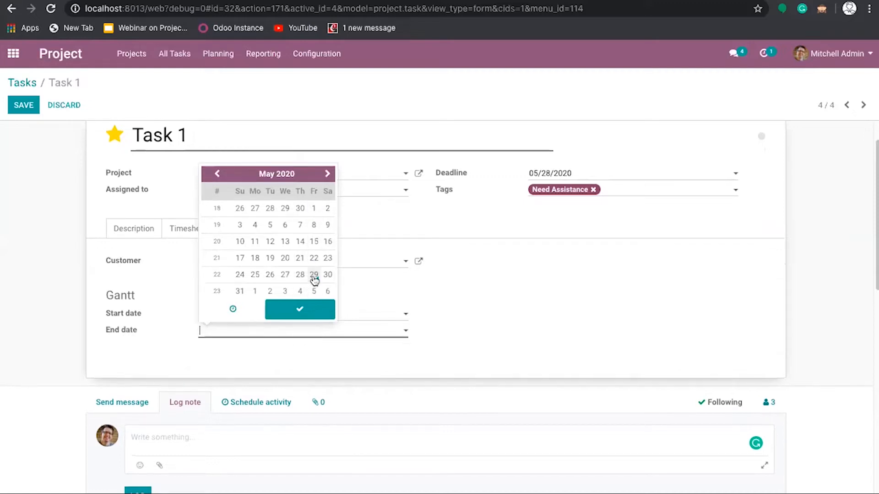
{"action": "left_click", "coordinate": [328, 274]}
{"action": "left_click", "coordinate": [475, 302]}
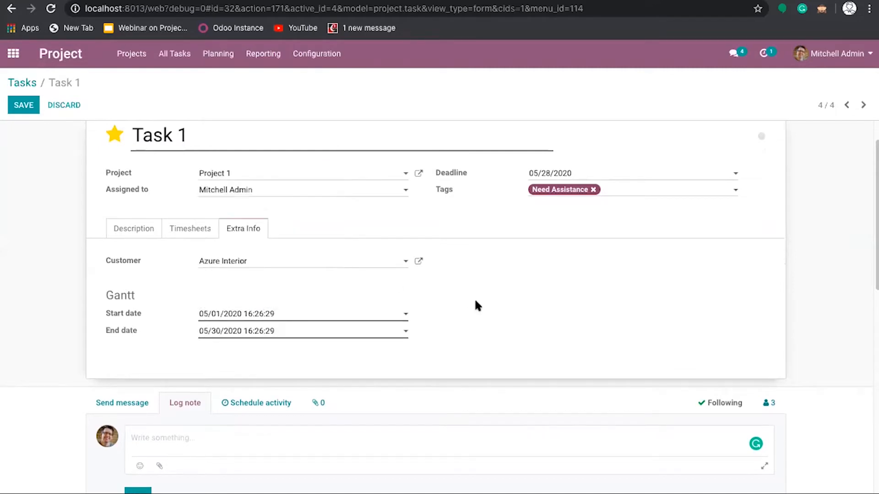
- Check Task 1's description and timesheets, and save the task
{"action": "scroll", "coordinate": [476, 306], "scroll_direction": "up", "scroll_amount": 1}
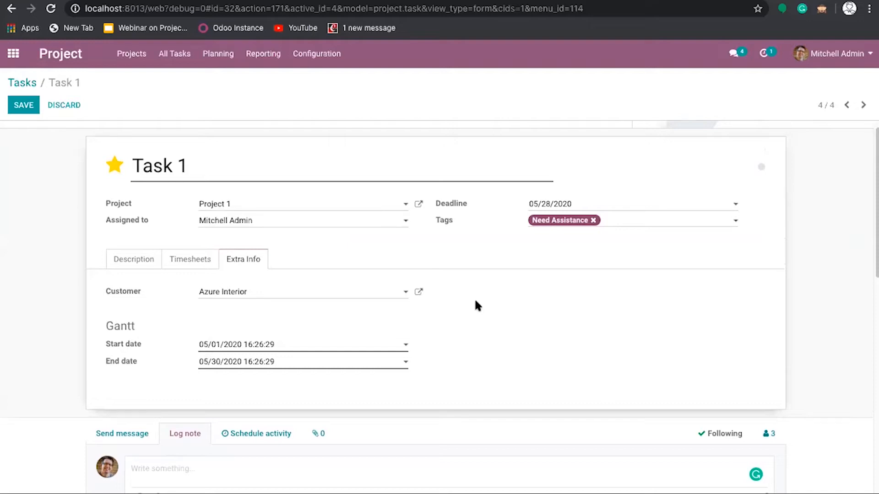
{"action": "scroll", "coordinate": [457, 314], "scroll_direction": "up", "scroll_amount": 1}
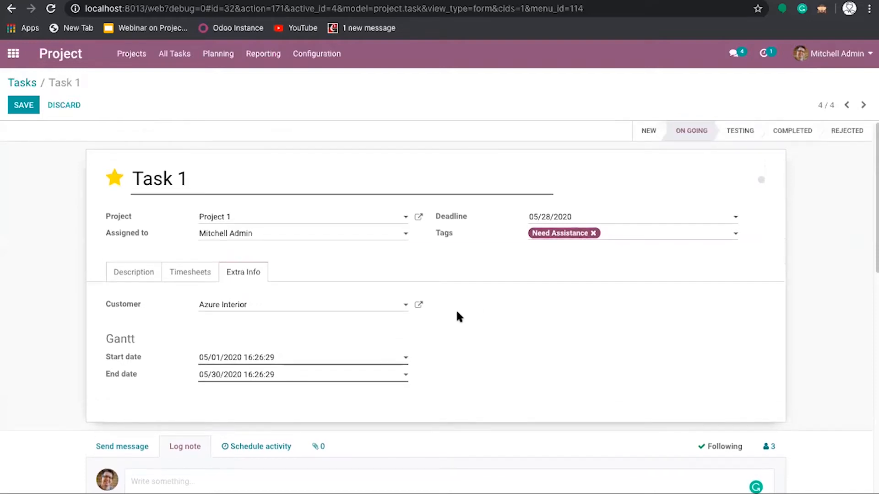
{"action": "left_click", "coordinate": [138, 274]}
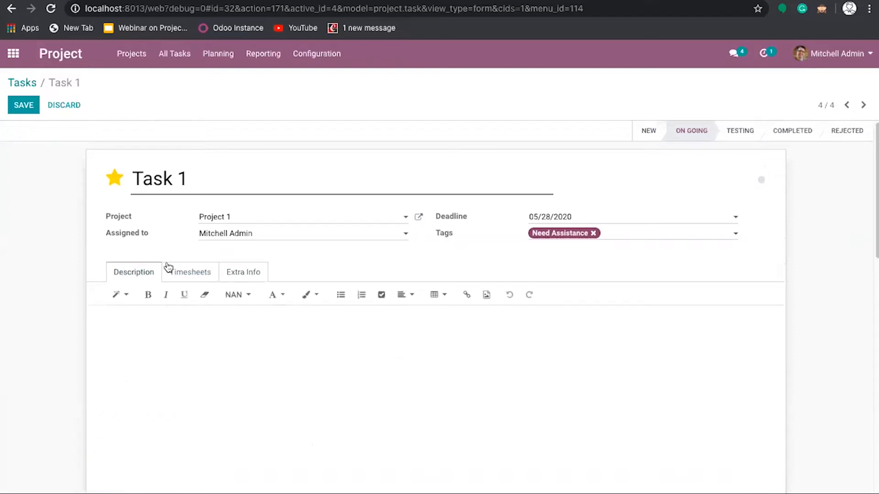
{"action": "left_click", "coordinate": [184, 273]}
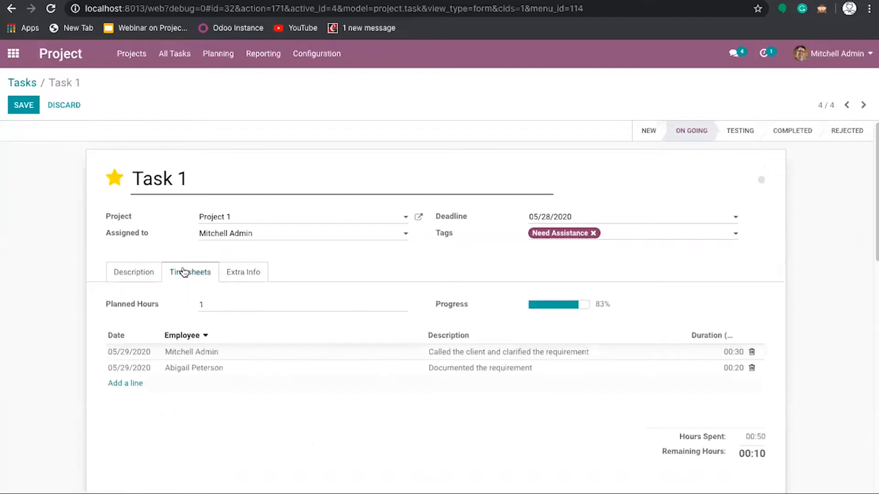
{"action": "left_click", "coordinate": [26, 107]}
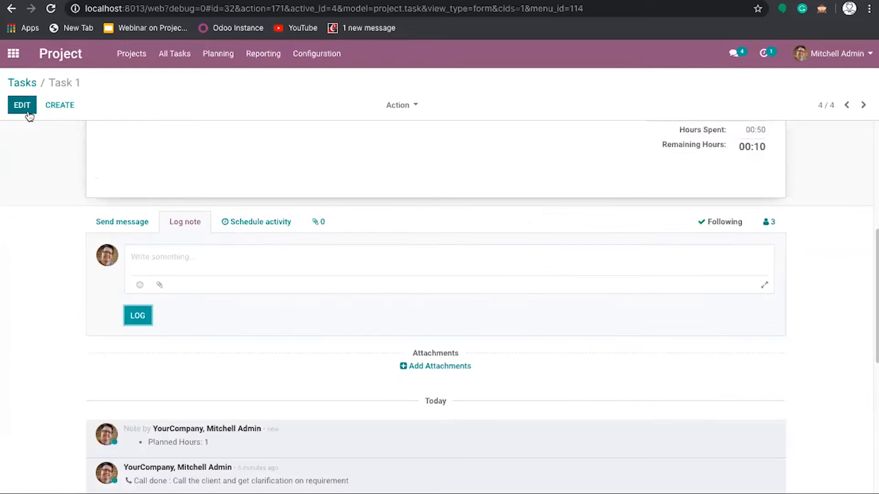
{"action": "scroll", "coordinate": [138, 197], "scroll_direction": "up", "scroll_amount": 6}
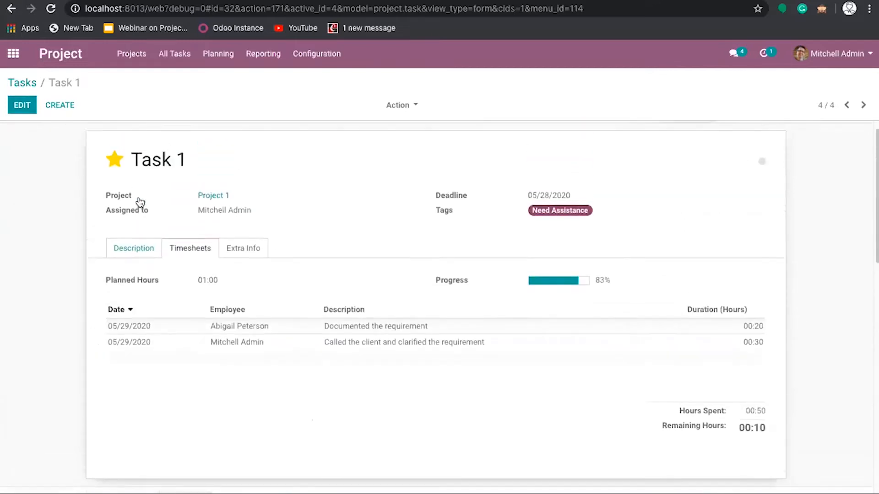
{"action": "scroll", "coordinate": [194, 268], "scroll_direction": "up", "scroll_amount": 1}
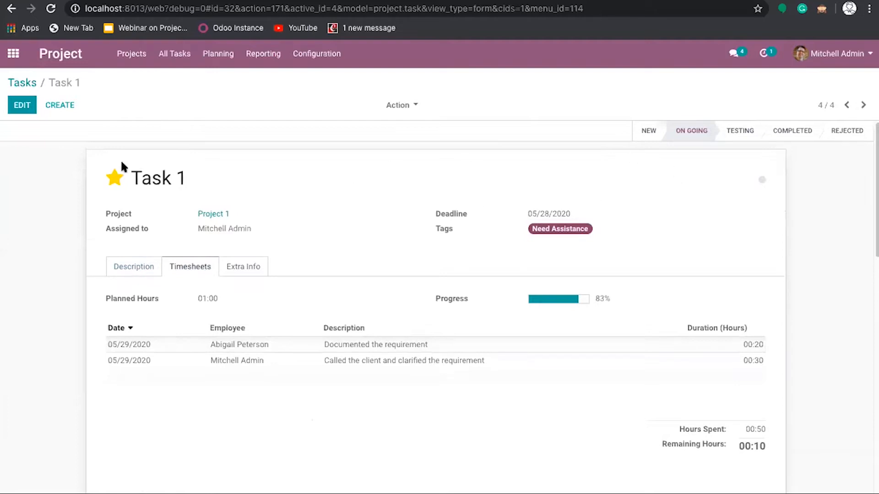
- Reopen Task 1 from the task board, change its deadline to 05/29/2020 and save it
{"action": "left_click", "coordinate": [28, 82]}
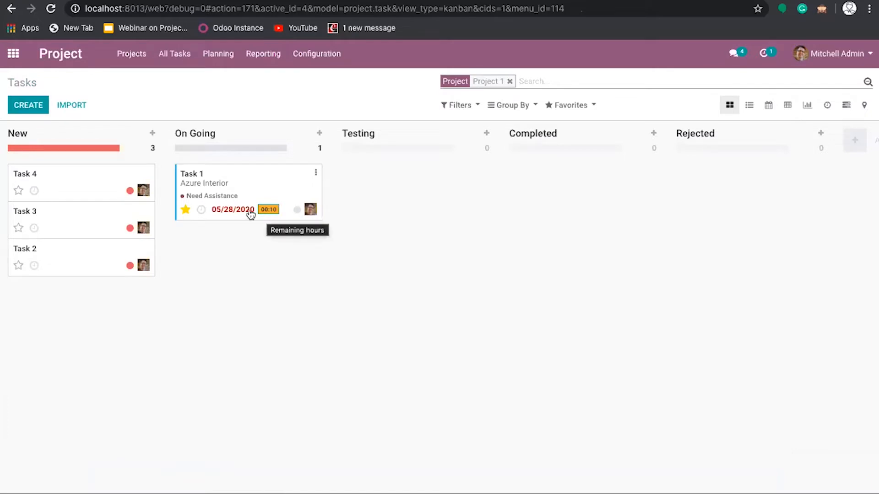
{"action": "left_click", "coordinate": [222, 214]}
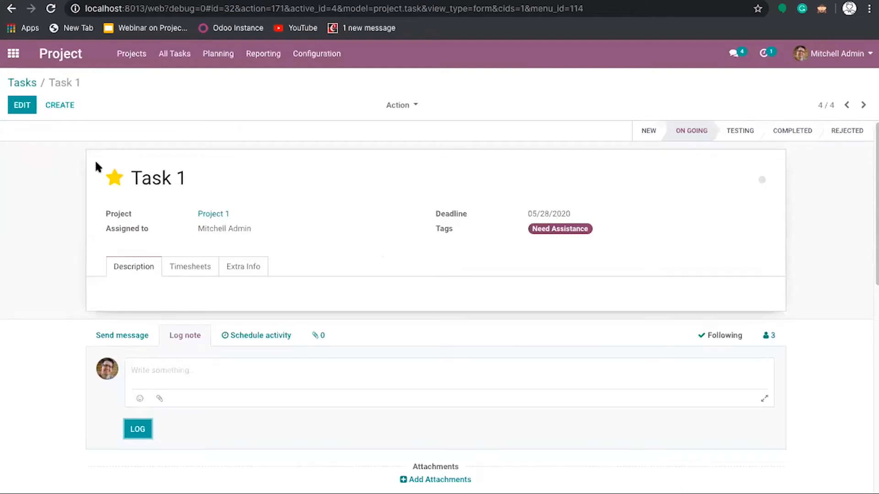
{"action": "left_click", "coordinate": [22, 105]}
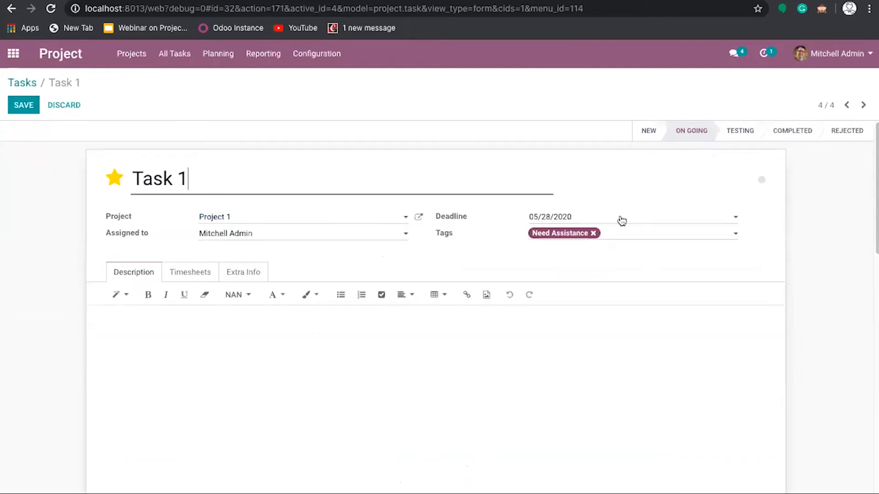
{"action": "left_click", "coordinate": [622, 221]}
{"action": "left_click", "coordinate": [643, 337]}
{"action": "left_click", "coordinate": [24, 105]}
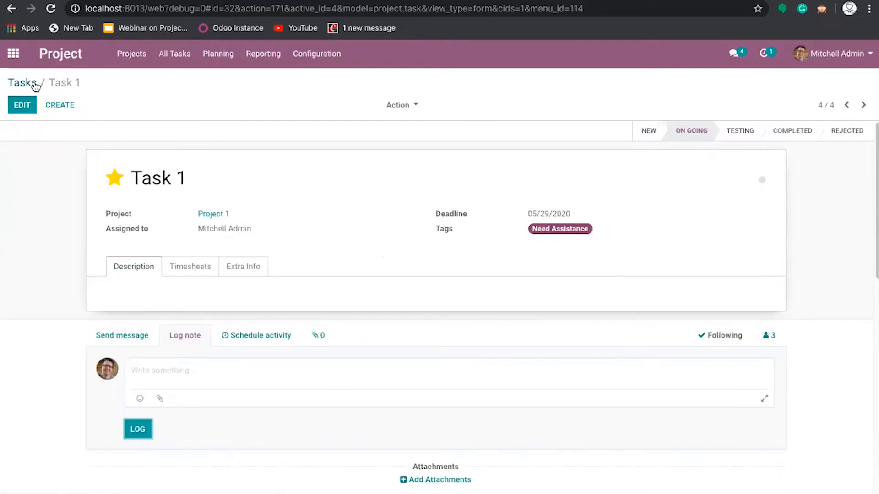
- Move Task 1 to the Testing stage on the task board and open its timesheets
{"action": "left_click", "coordinate": [34, 86]}
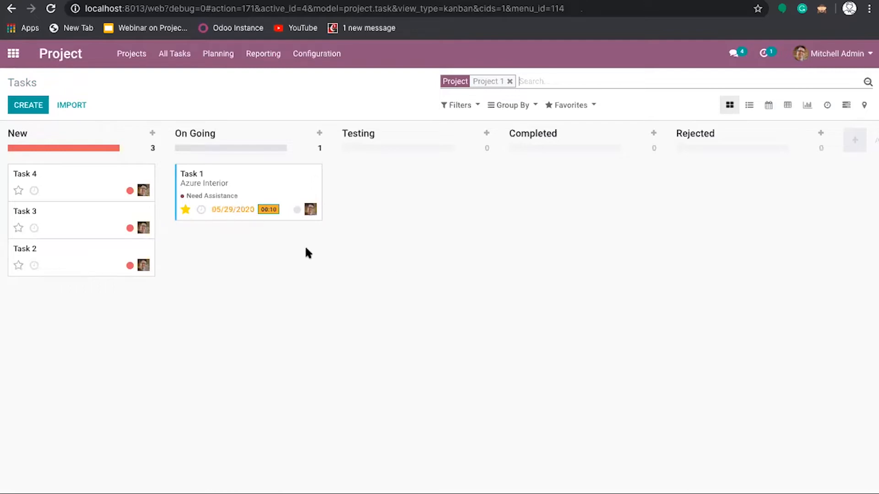
{"action": "left_click_drag", "start_coordinate": [228, 180], "coordinate": [378, 181]}
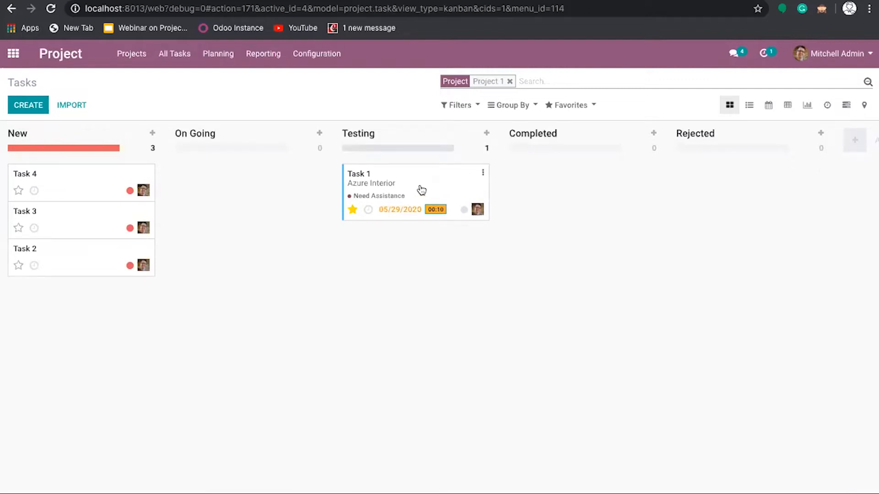
{"action": "left_click", "coordinate": [418, 183]}
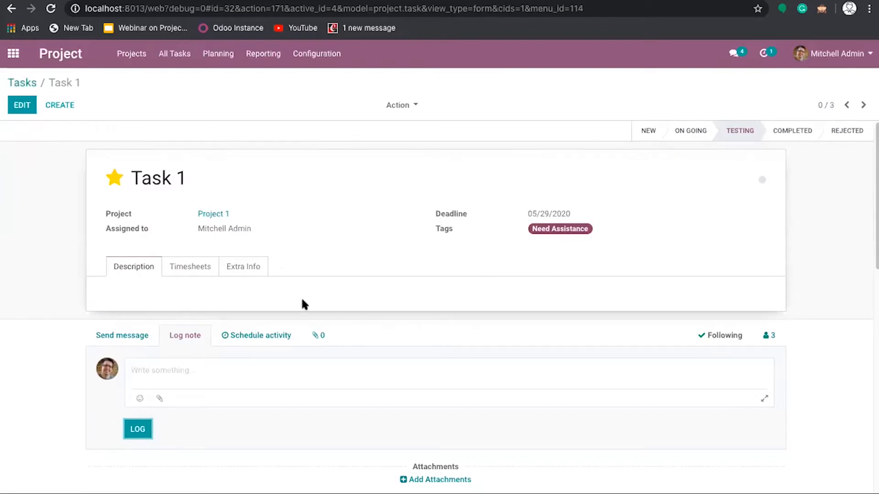
{"action": "left_click", "coordinate": [198, 269]}
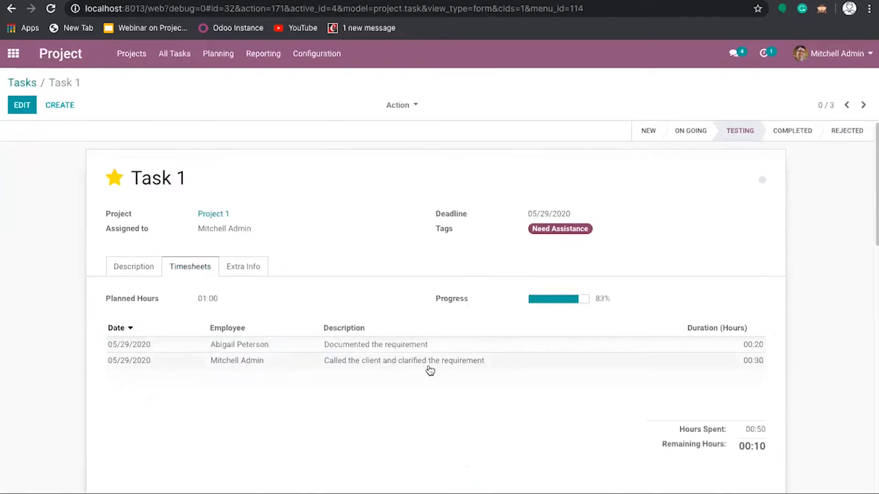
- Log a 00:10 timesheet line with the description "Checking" on Task 1 and save the task
{"action": "left_click", "coordinate": [22, 105]}
{"action": "left_click", "coordinate": [138, 384]}
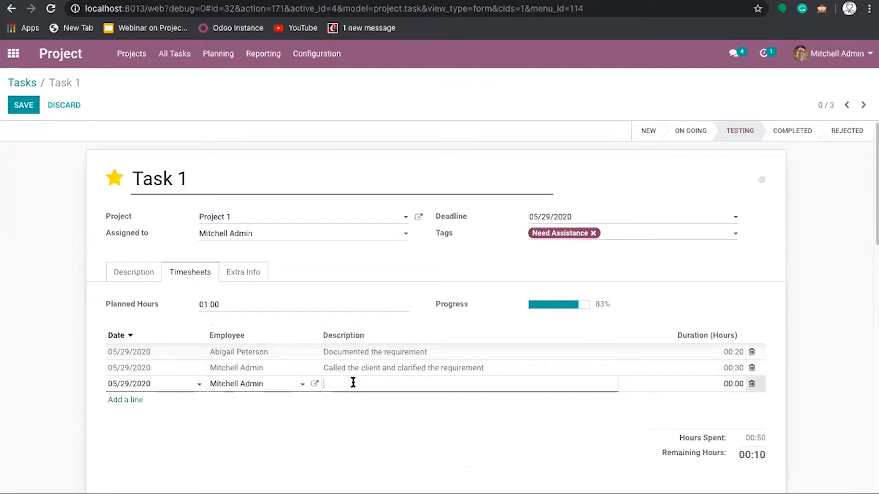
{"action": "type", "text": "Testing"}
{"action": "left_click", "coordinate": [725, 387]}
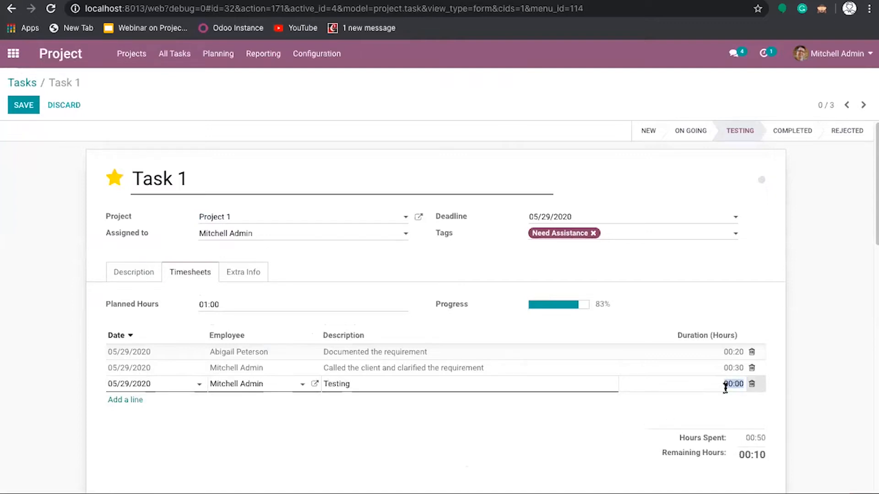
{"action": "left_click", "coordinate": [740, 383]}
{"action": "double_click", "coordinate": [741, 383]}
{"action": "left_click", "coordinate": [595, 382]}
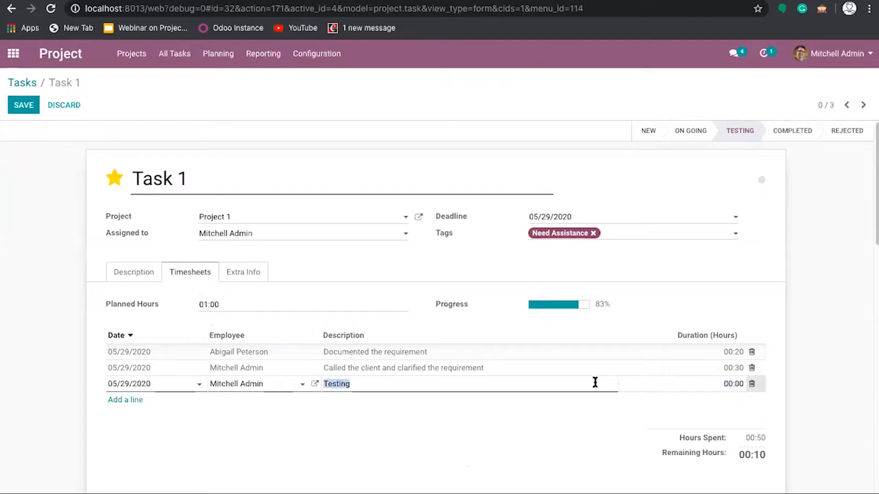
{"action": "type", "text": "Checking"}
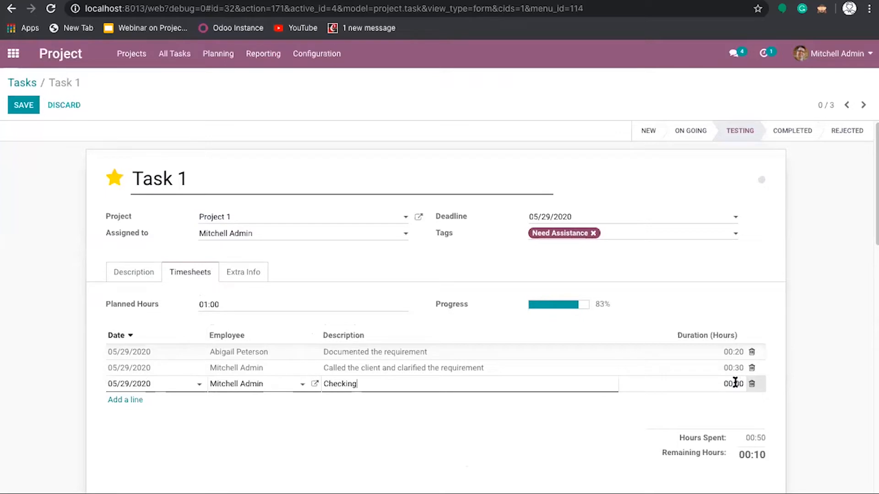
{"action": "key", "text": "Tab"}
{"action": "type", "text": "00:10"}
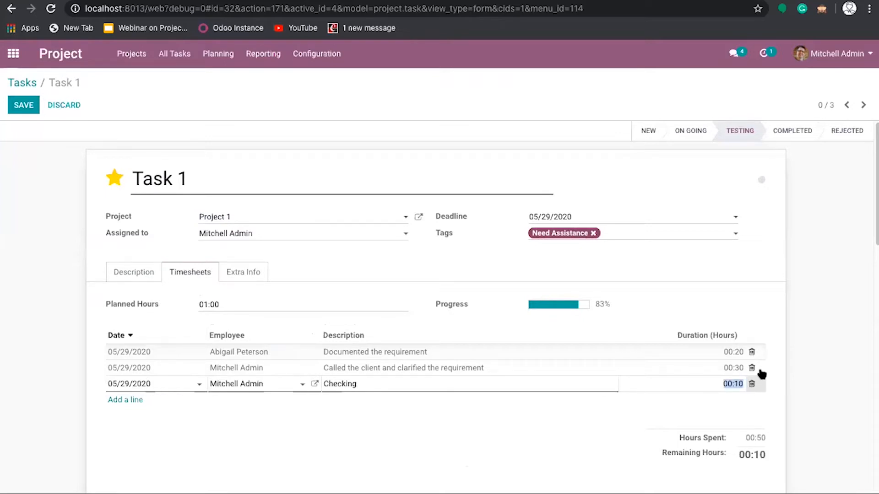
{"action": "left_click", "coordinate": [846, 380]}
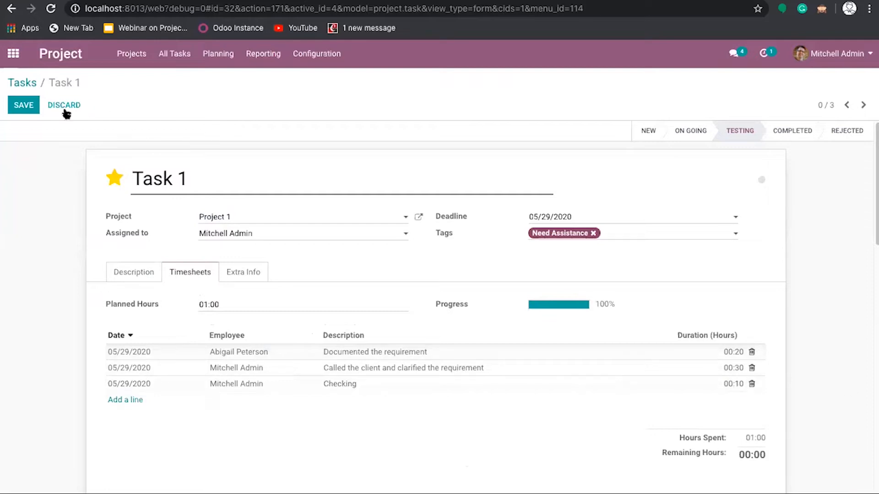
{"action": "left_click", "coordinate": [32, 107]}
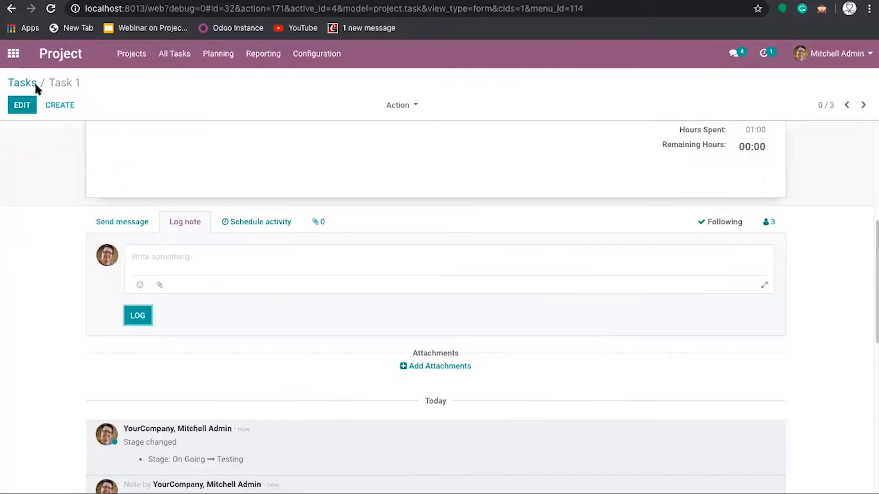
- Return to Project 1's task board and set Task 1's kanban state to the green ready status
{"action": "left_click", "coordinate": [34, 88]}
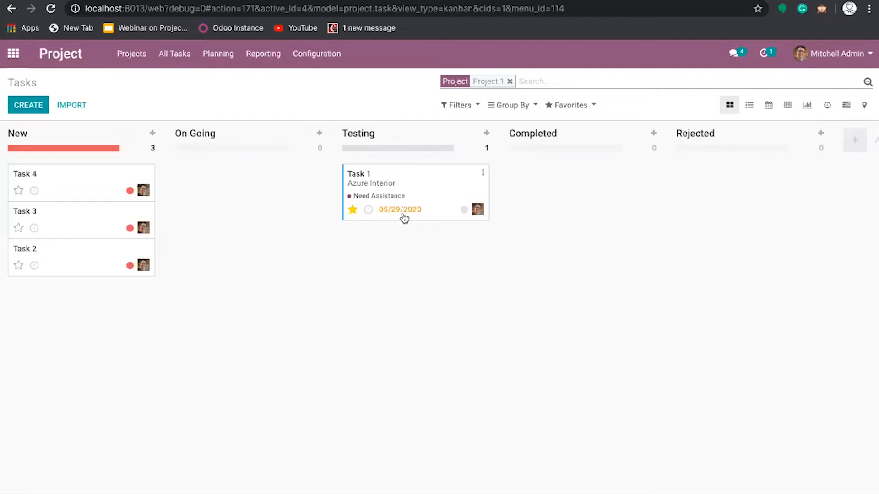
{"action": "left_click", "coordinate": [464, 210]}
{"action": "left_click", "coordinate": [437, 228]}
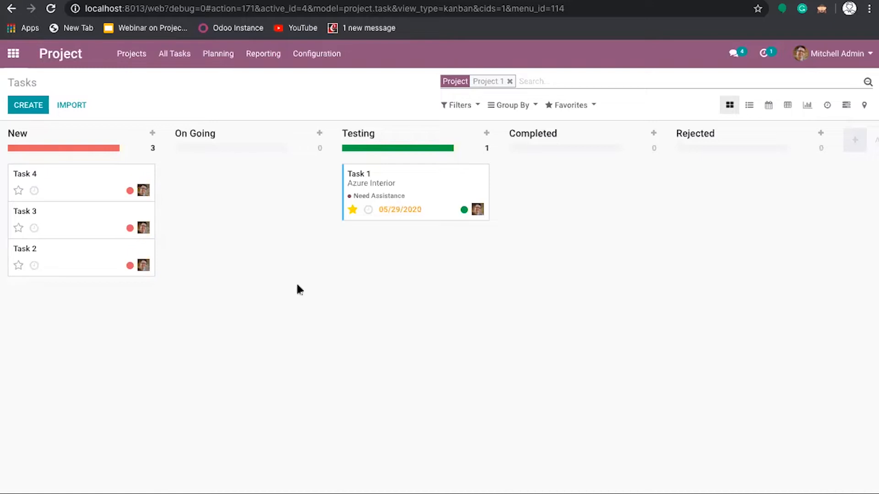
- Open Task 2 from the New stage and display its timesheets
{"action": "left_click", "coordinate": [72, 251]}
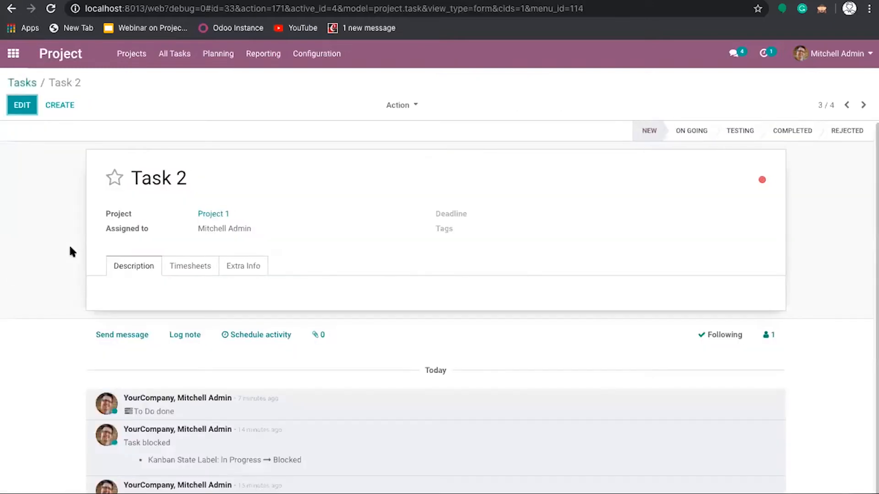
{"action": "left_click", "coordinate": [182, 270]}
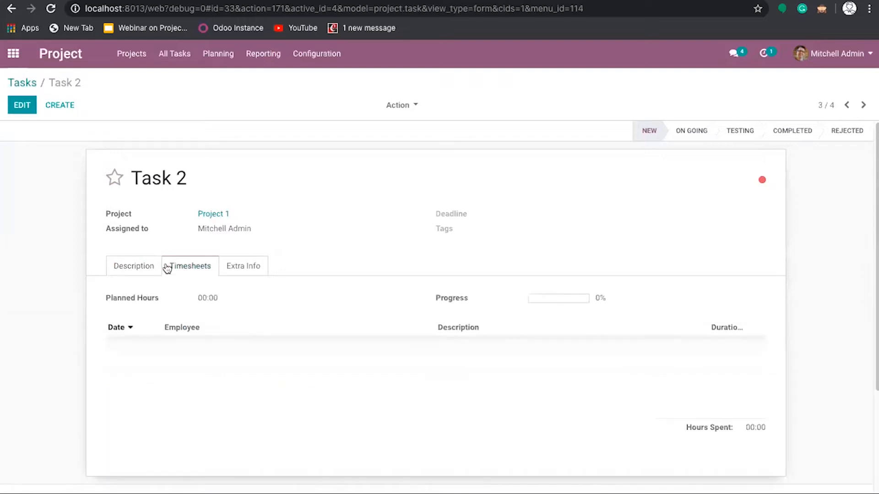
- Try to log 1 hour on Task 2's timesheet without a description and save the task
{"action": "left_click", "coordinate": [32, 109]}
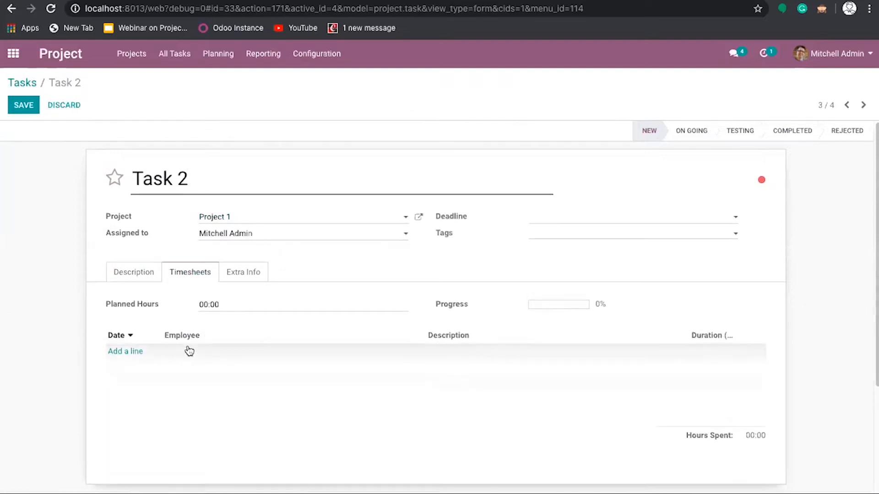
{"action": "left_click", "coordinate": [130, 354]}
{"action": "left_click", "coordinate": [716, 352]}
{"action": "type", "text": "1"}
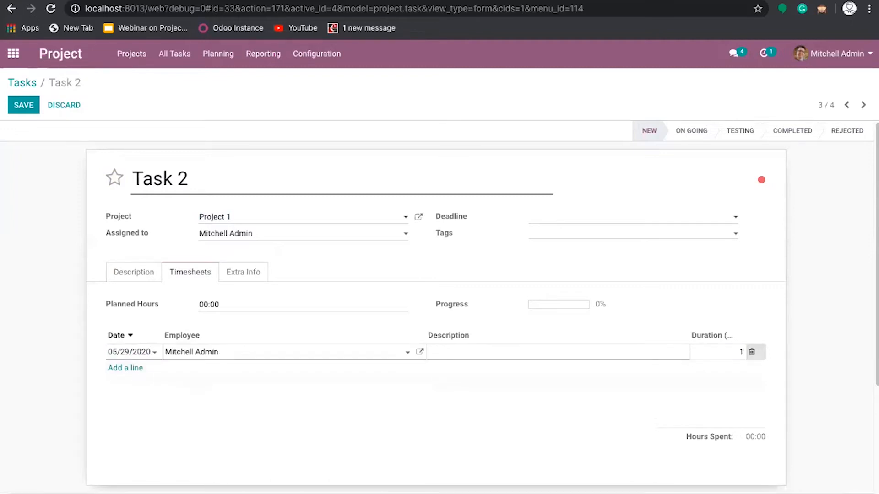
{"action": "left_click", "coordinate": [767, 301]}
{"action": "left_click", "coordinate": [264, 134]}
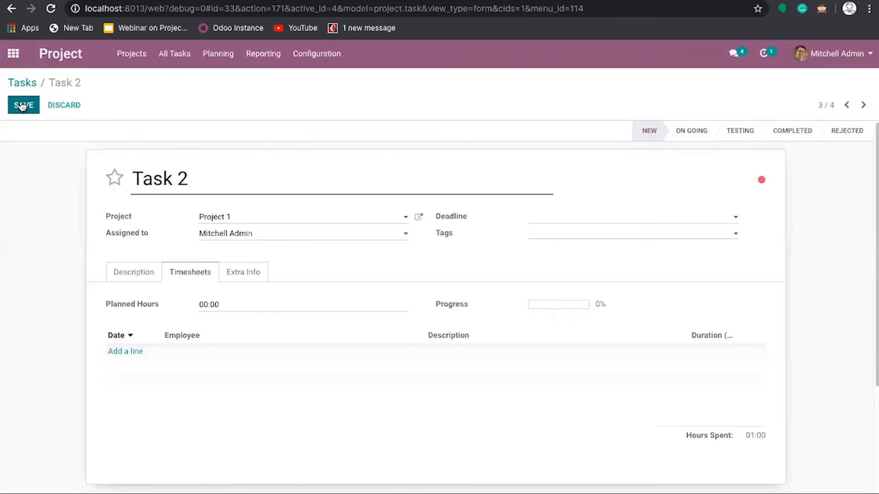
{"action": "left_click", "coordinate": [21, 104]}
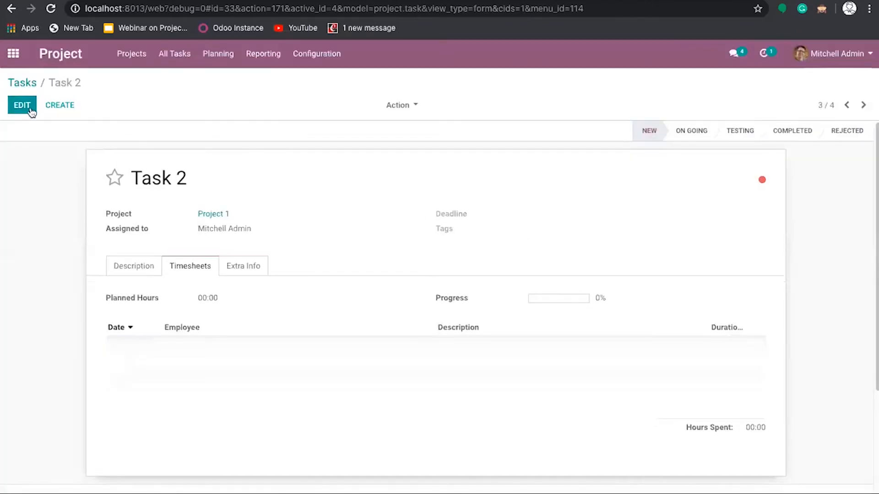
- Log a timesheet line of 1 hour with the description "Test" on Task 2 and save the task
{"action": "left_click", "coordinate": [22, 105]}
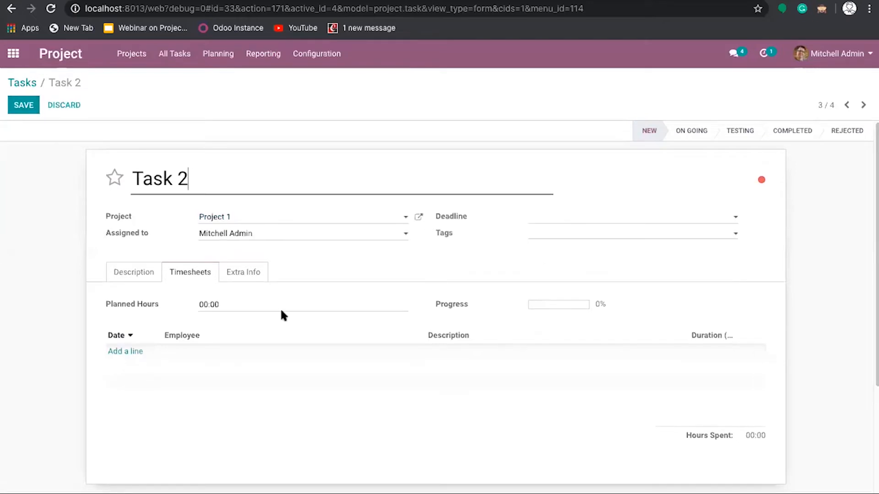
{"action": "left_click", "coordinate": [132, 351]}
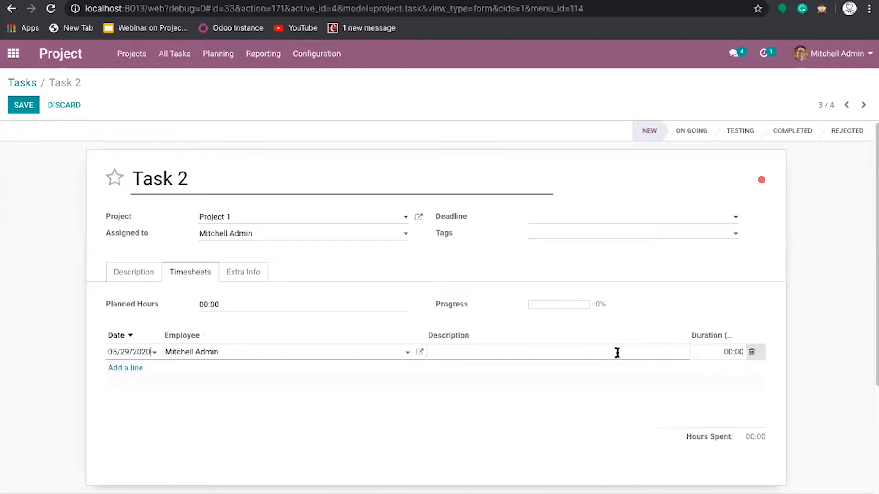
{"action": "type", "text": "Test"}
{"action": "left_click", "coordinate": [726, 352]}
{"action": "type", "text": "1"}
{"action": "left_click", "coordinate": [21, 101]}
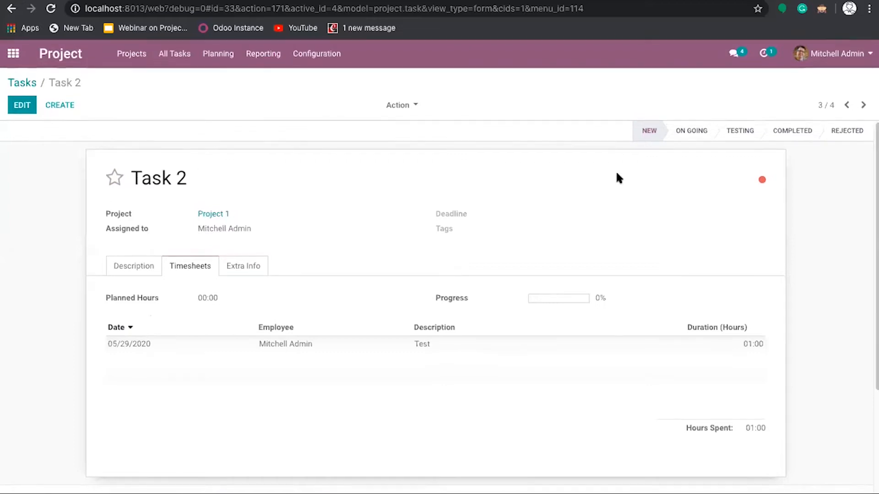
- Change Task 2's kanban state to In Progress and return to the task board
{"action": "left_click", "coordinate": [763, 182]}
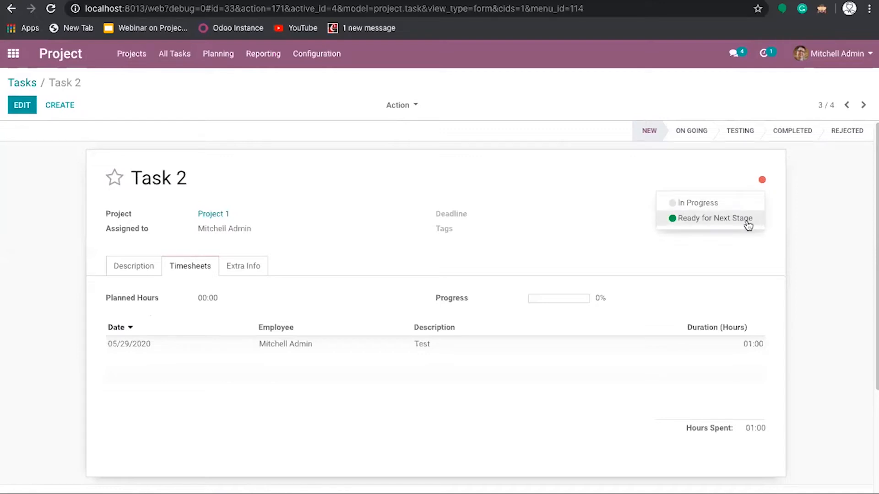
{"action": "left_click", "coordinate": [720, 205]}
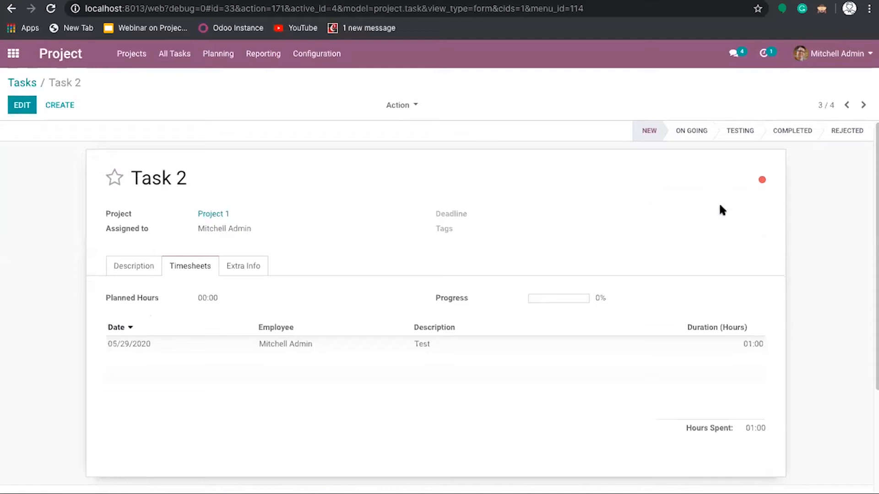
{"action": "left_click", "coordinate": [29, 84]}
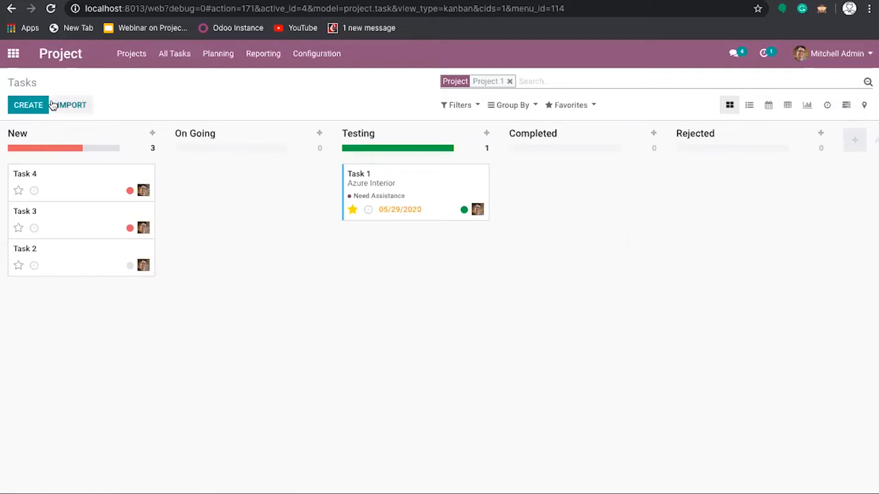
- Open Project 1's timesheets from the projects overview
{"action": "left_click", "coordinate": [134, 55]}
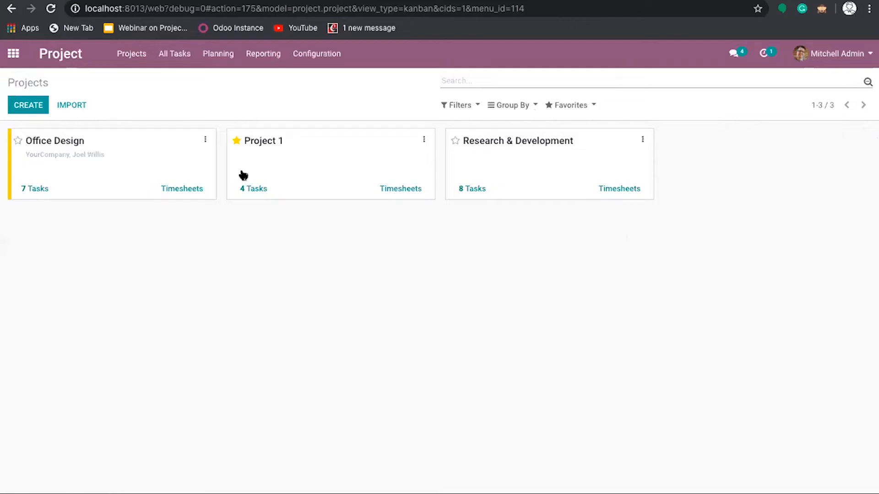
{"action": "left_click", "coordinate": [408, 192]}
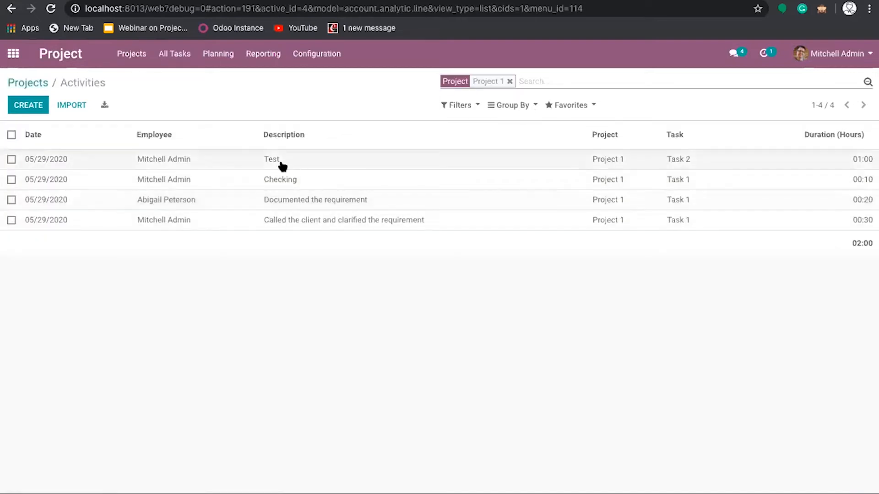
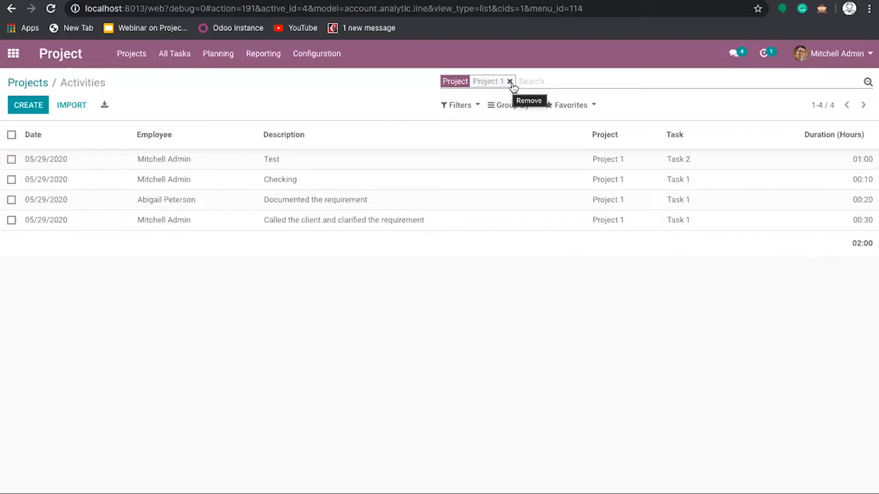
- Remove the Project 1 filter from the timesheet list, group it by employee and expand the administrator's entries
{"action": "left_click", "coordinate": [511, 82]}
{"action": "left_click", "coordinate": [476, 106]}
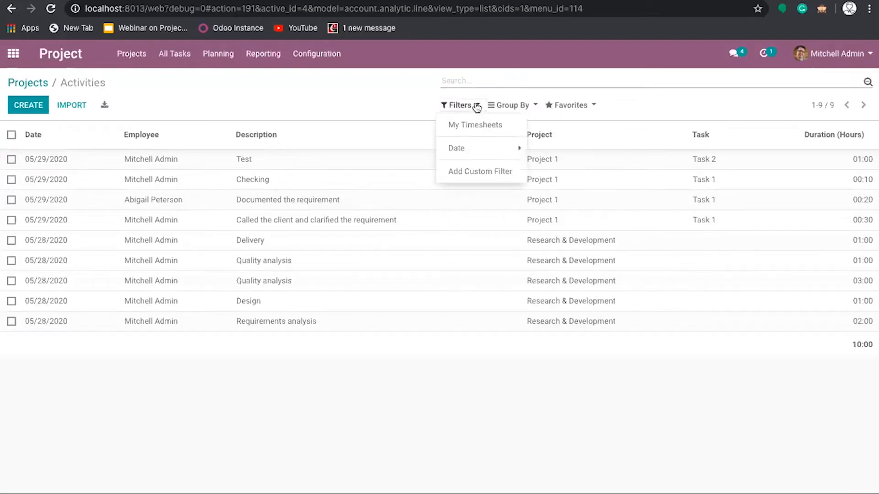
{"action": "left_click", "coordinate": [510, 106]}
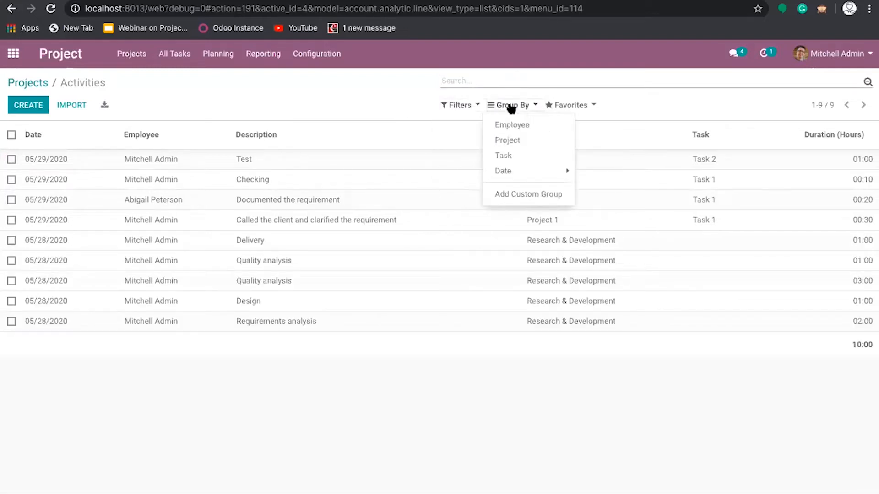
{"action": "left_click", "coordinate": [506, 125]}
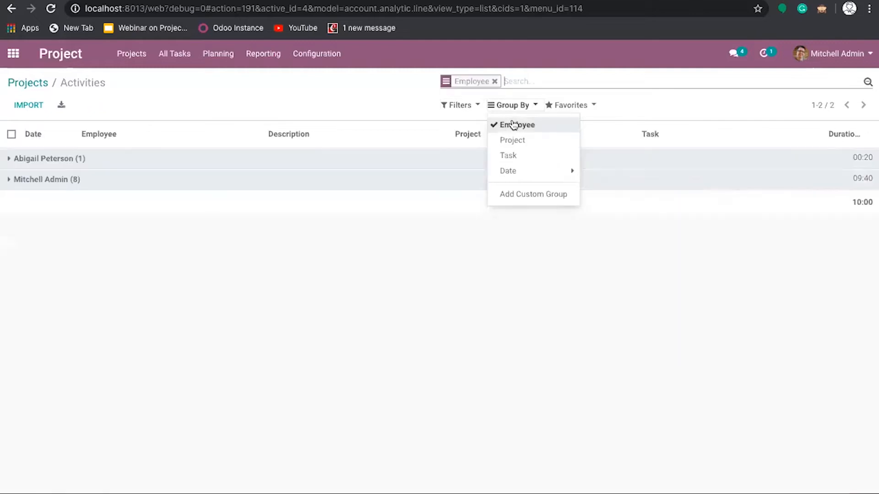
{"action": "left_click", "coordinate": [11, 183]}
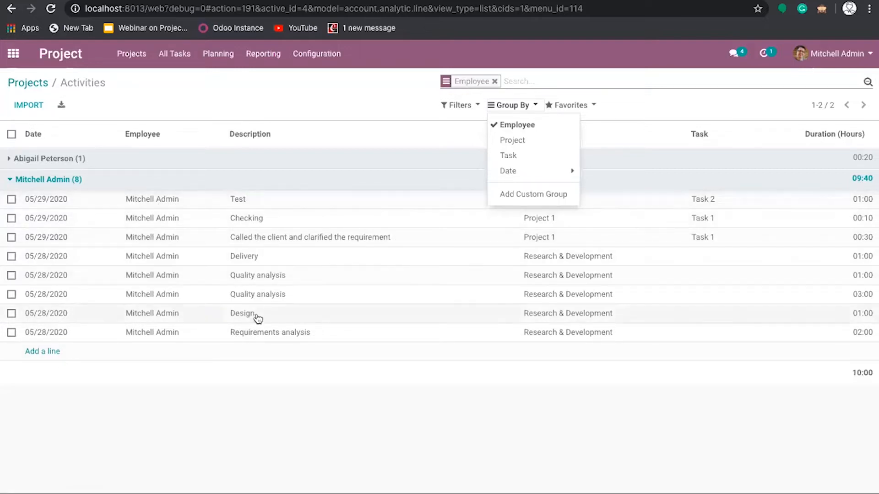
{"action": "left_click", "coordinate": [652, 103]}
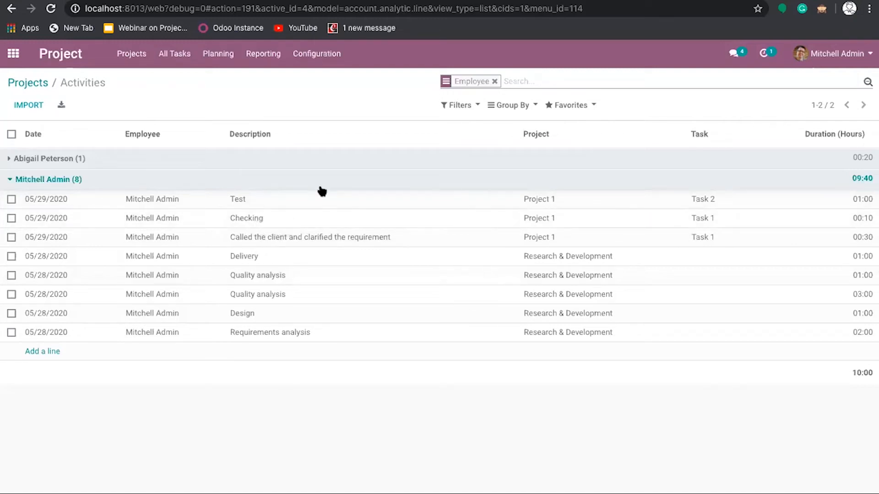
- Group the timesheets additionally by project and expand the administrator's Project 1 and Research & Development entries
{"action": "left_click", "coordinate": [531, 104]}
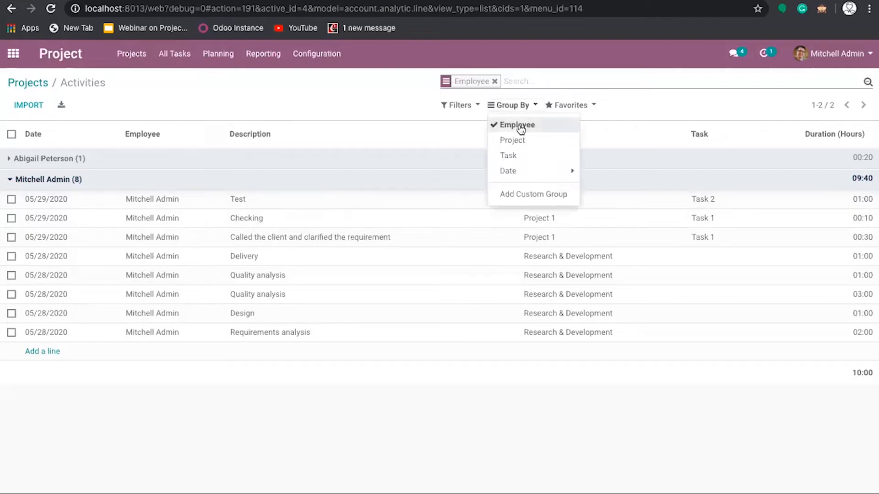
{"action": "left_click", "coordinate": [527, 141]}
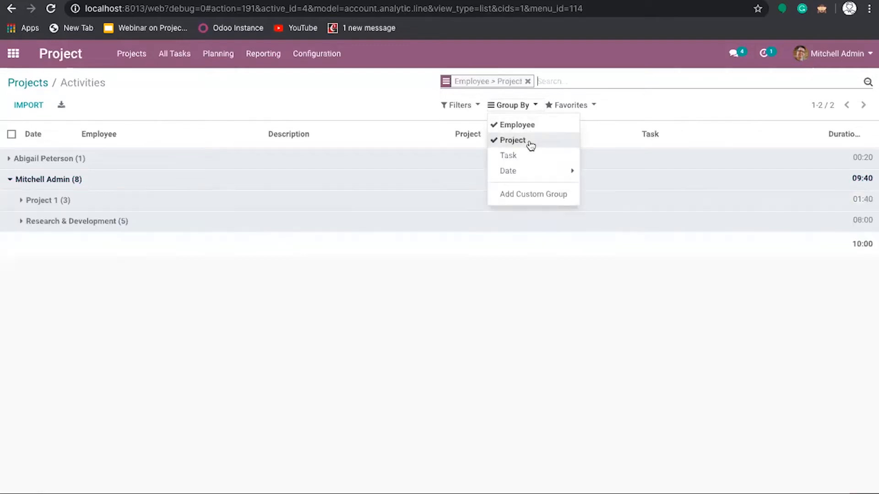
{"action": "left_click", "coordinate": [467, 301]}
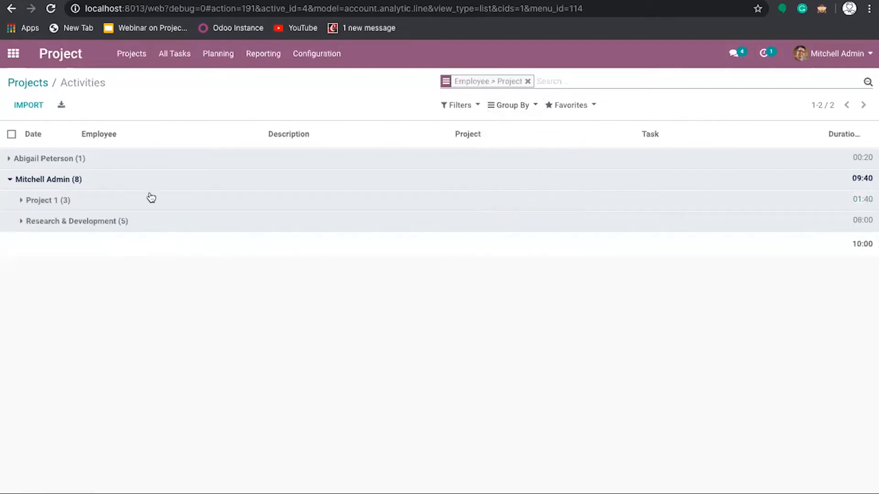
{"action": "left_click", "coordinate": [22, 202]}
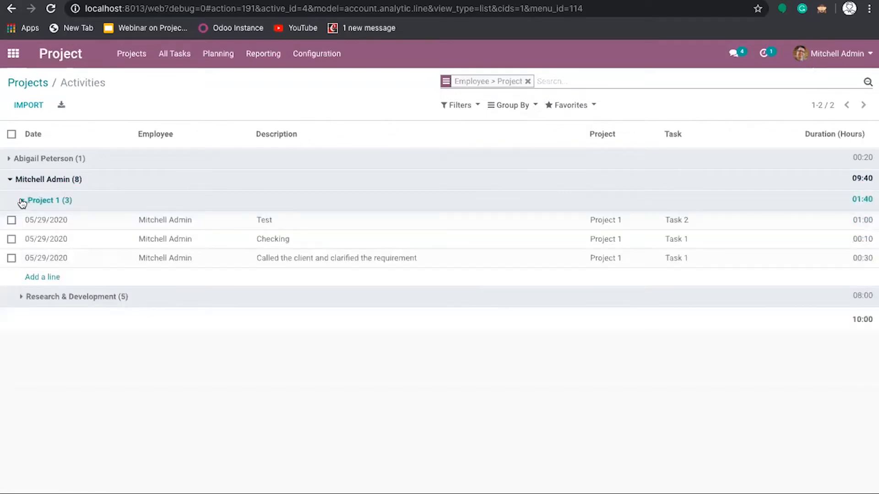
{"action": "left_click", "coordinate": [23, 298]}
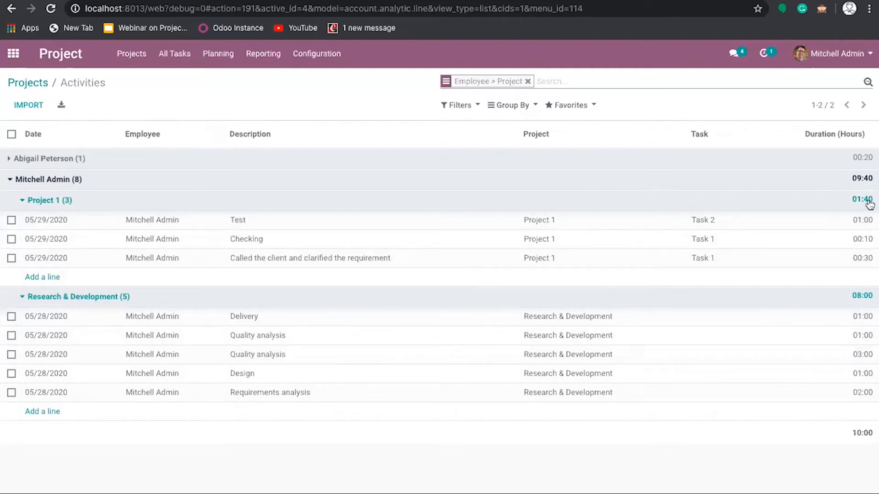
{"action": "left_click", "coordinate": [337, 259]}
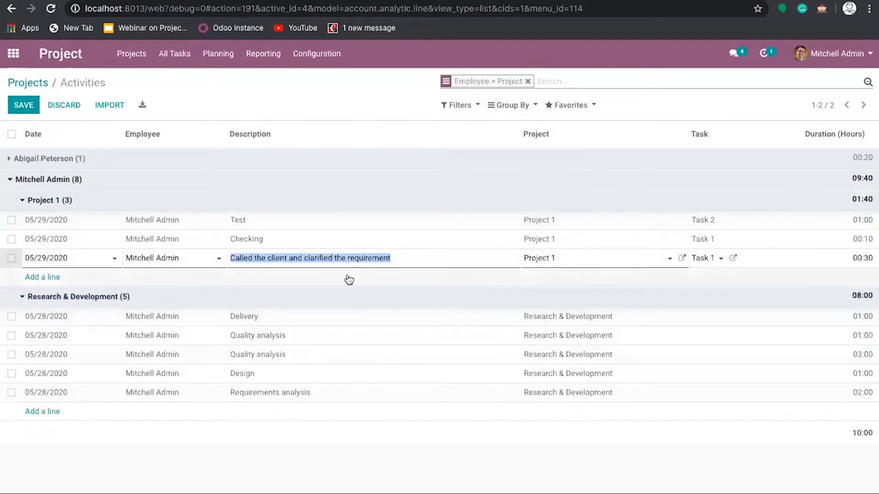
- Reassign the "Called the client and clarified the requirement" timesheet entry to project Office Design and task Energy Certificate, and save it
{"action": "left_click", "coordinate": [429, 262]}
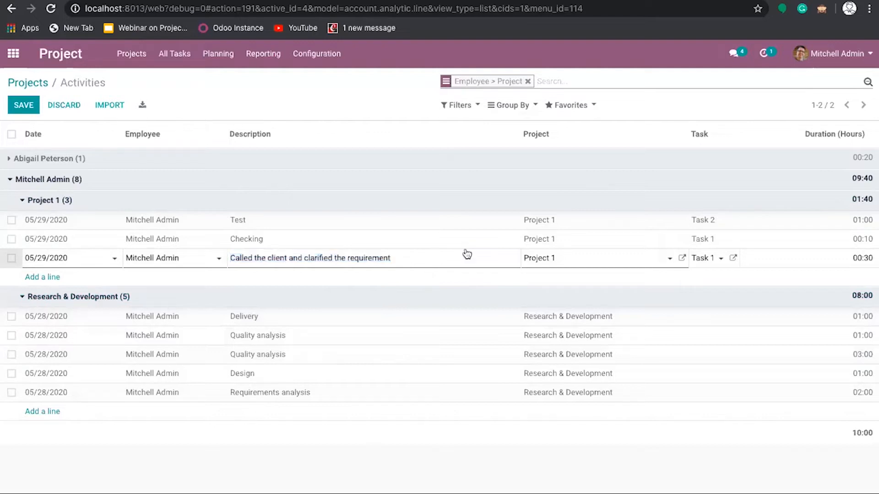
{"action": "left_click", "coordinate": [651, 262]}
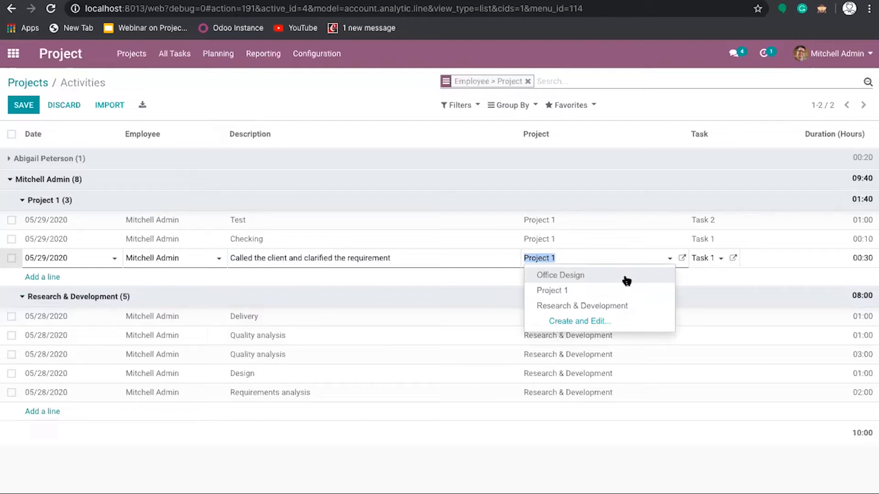
{"action": "left_click", "coordinate": [626, 280]}
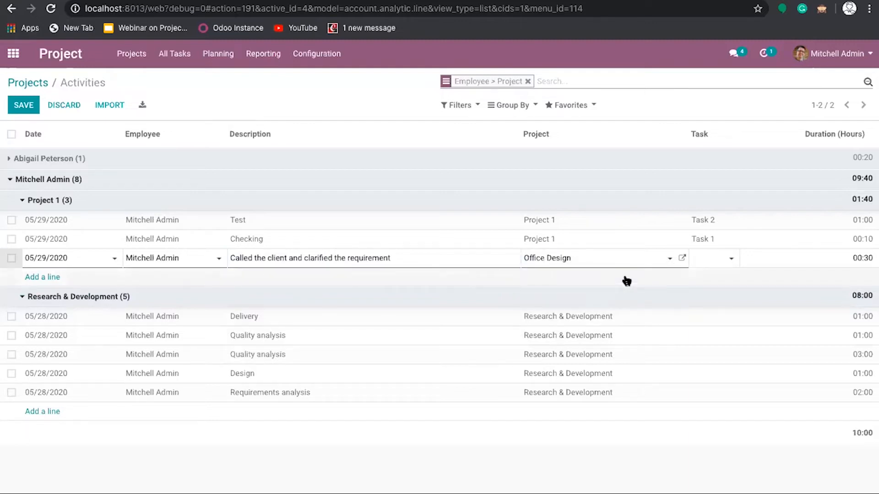
{"action": "left_click", "coordinate": [733, 258]}
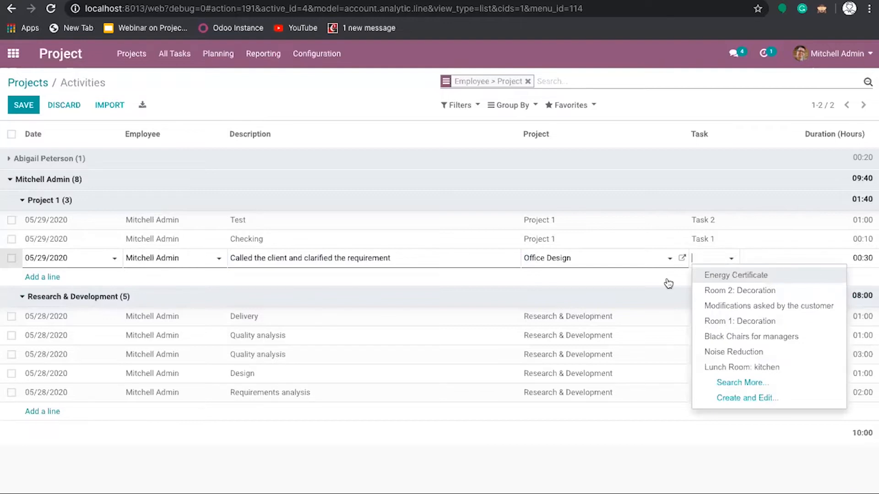
{"action": "left_click", "coordinate": [730, 275]}
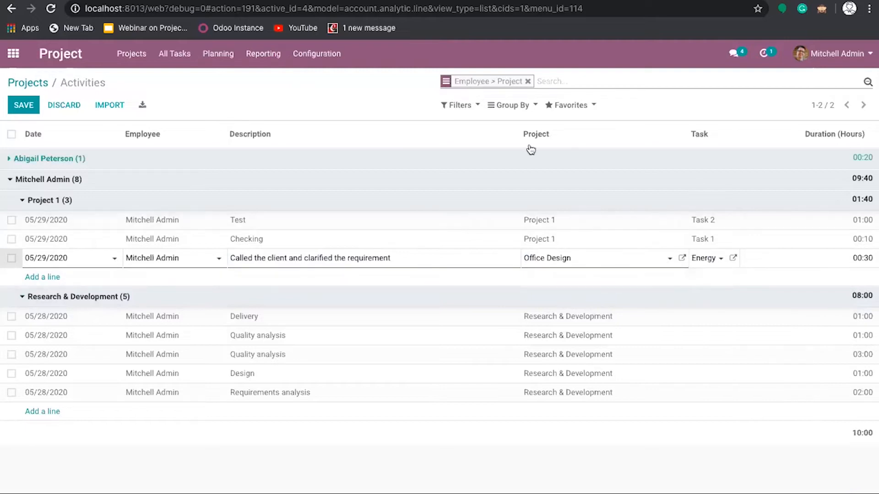
{"action": "left_click", "coordinate": [411, 109]}
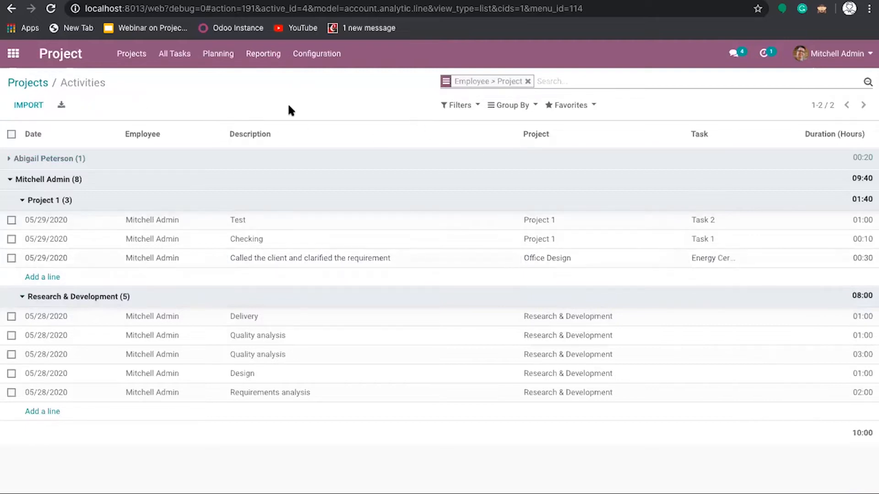
- Reload the timesheet list, group it by employee and project, and expand the administrator's Project 1 entries
{"action": "left_click", "coordinate": [52, 9]}
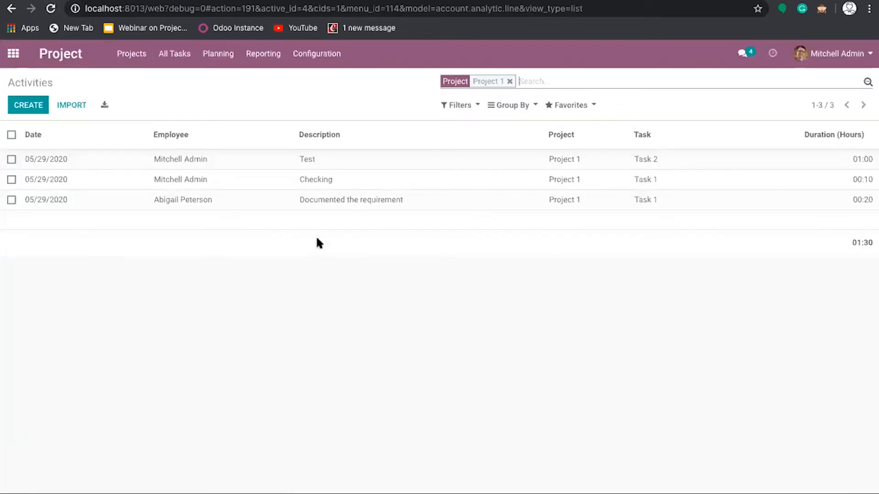
{"action": "left_click", "coordinate": [523, 108]}
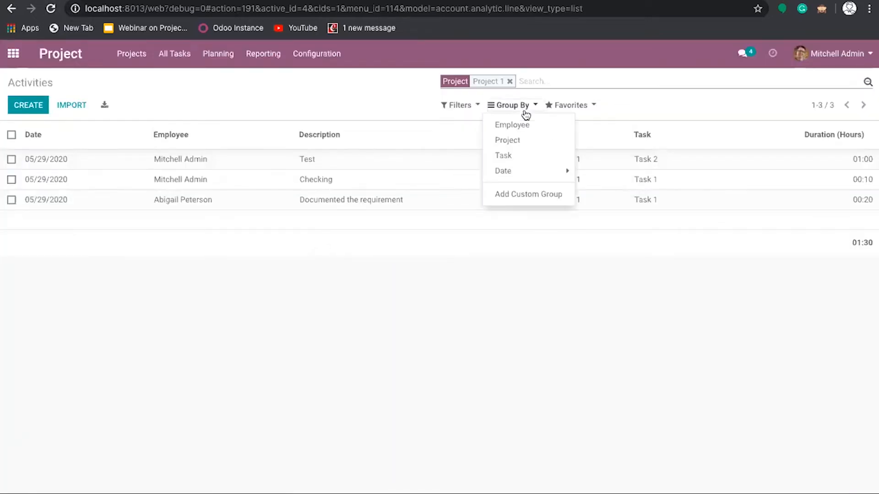
{"action": "left_click", "coordinate": [527, 128]}
{"action": "left_click", "coordinate": [525, 141]}
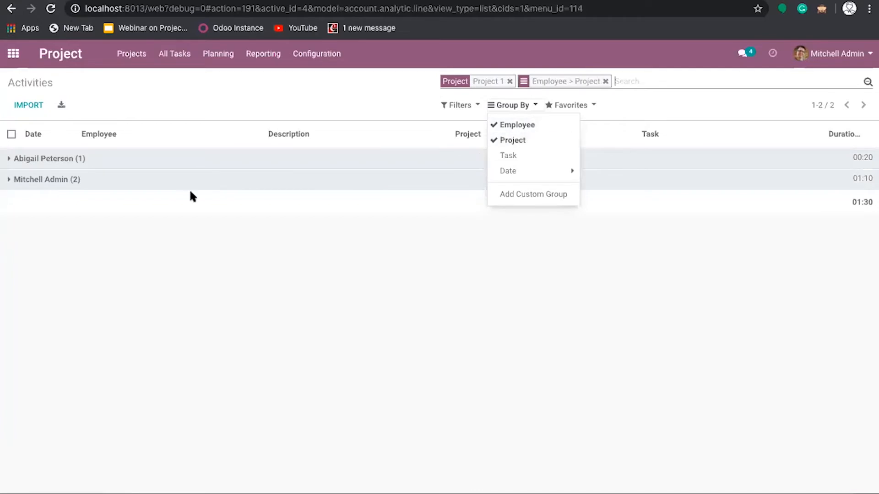
{"action": "left_click", "coordinate": [8, 179]}
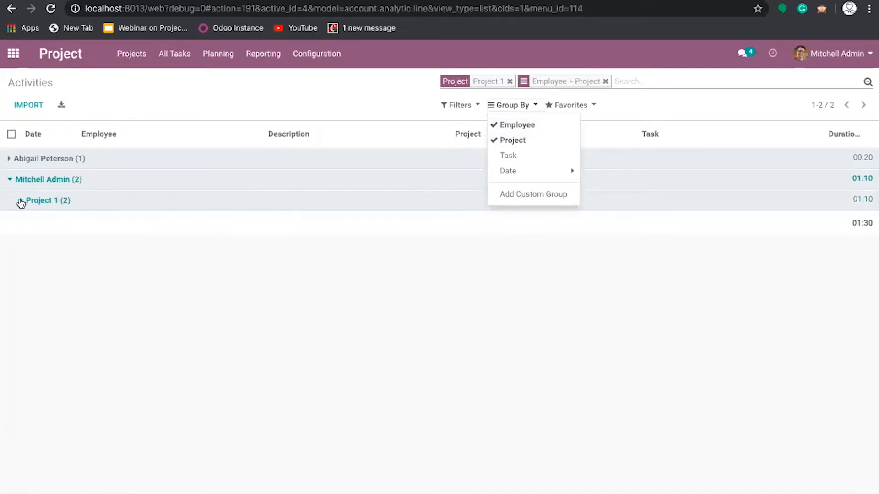
{"action": "left_click", "coordinate": [20, 201]}
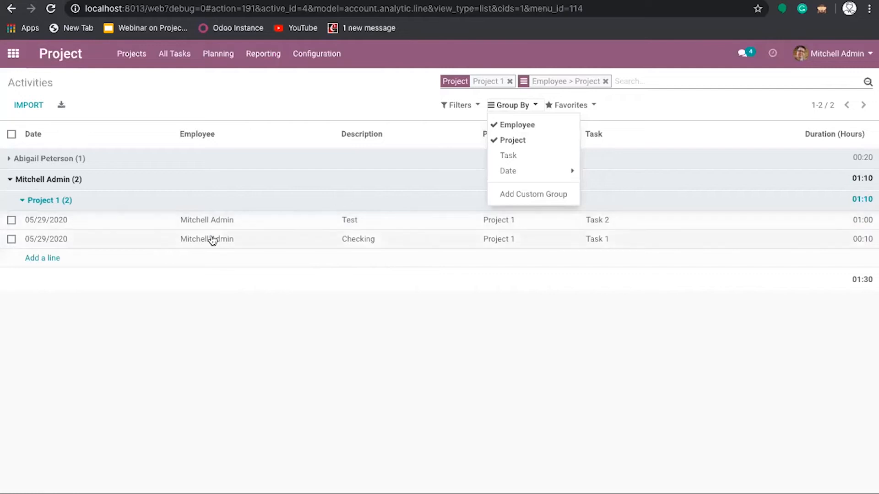
- Remove the Project 1 filter and expand the administrator's Office Design, Project 1 and Research & Development entries
{"action": "left_click", "coordinate": [510, 82]}
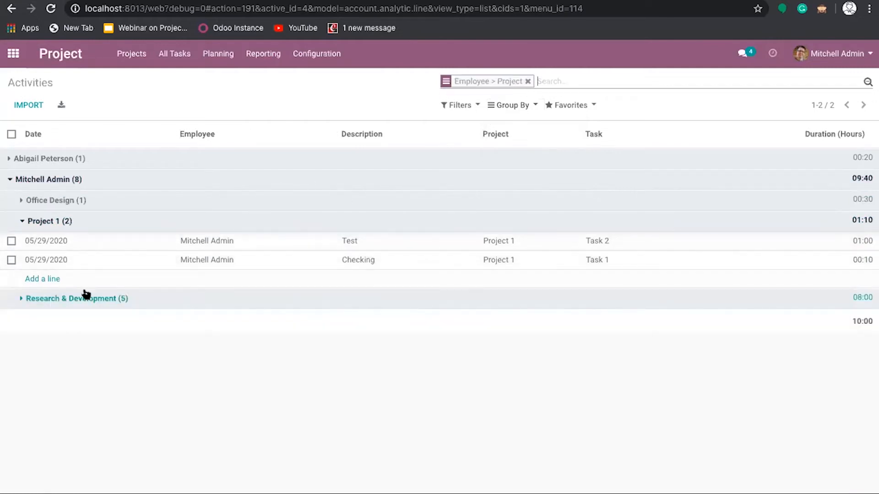
{"action": "left_click", "coordinate": [14, 185]}
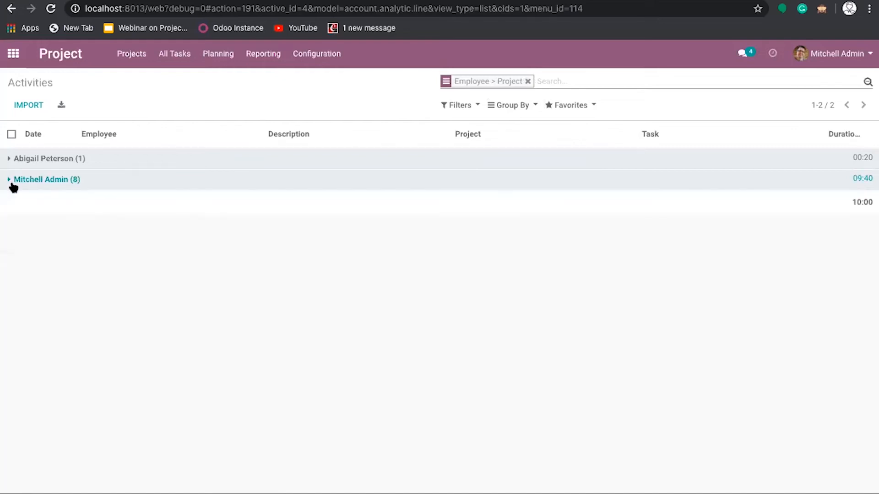
{"action": "left_click", "coordinate": [13, 185]}
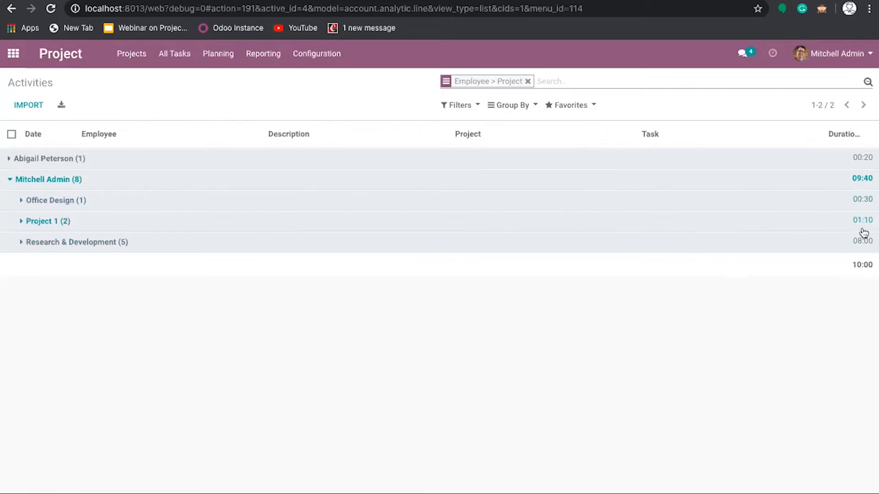
{"action": "left_click", "coordinate": [24, 200]}
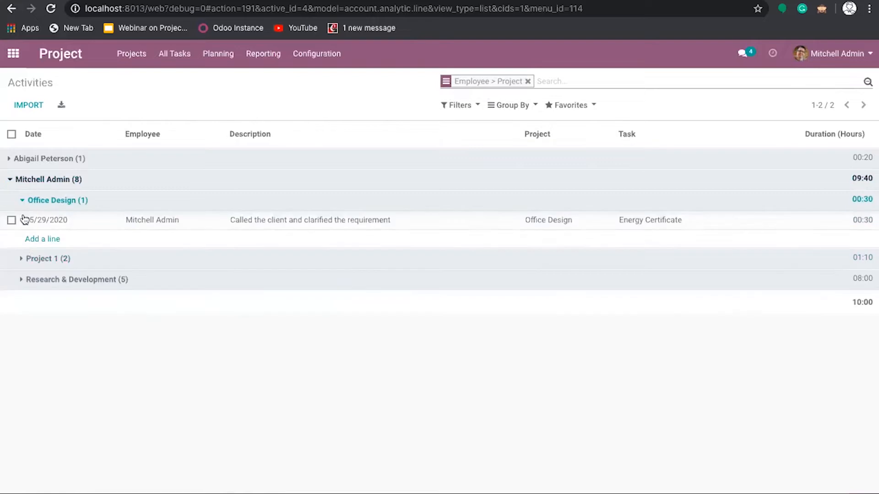
{"action": "left_click", "coordinate": [24, 258]}
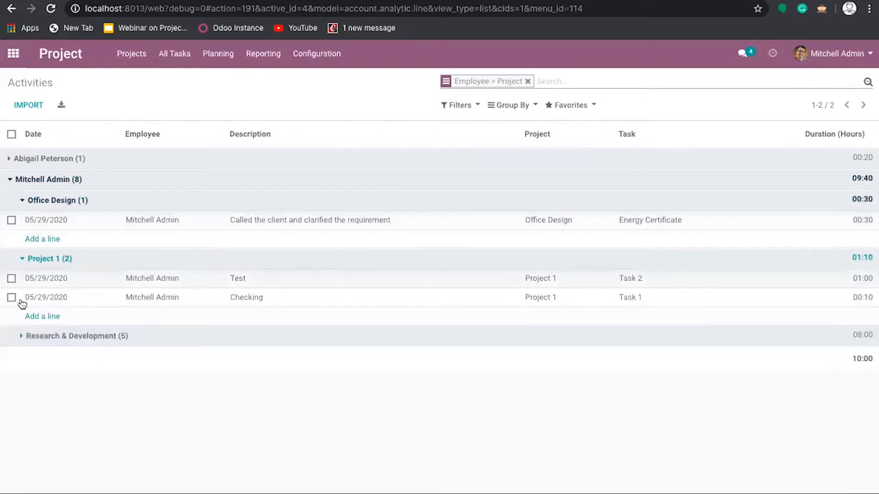
{"action": "left_click", "coordinate": [24, 336]}
- Group the timesheets additionally by task and by a custom Partner group, and expand Task 1 under Project 1
{"action": "left_click", "coordinate": [525, 107]}
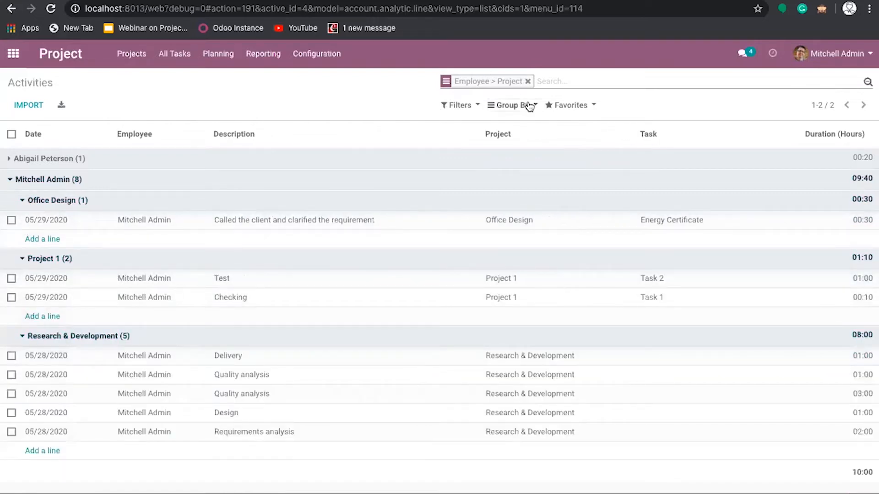
{"action": "left_click", "coordinate": [525, 155]}
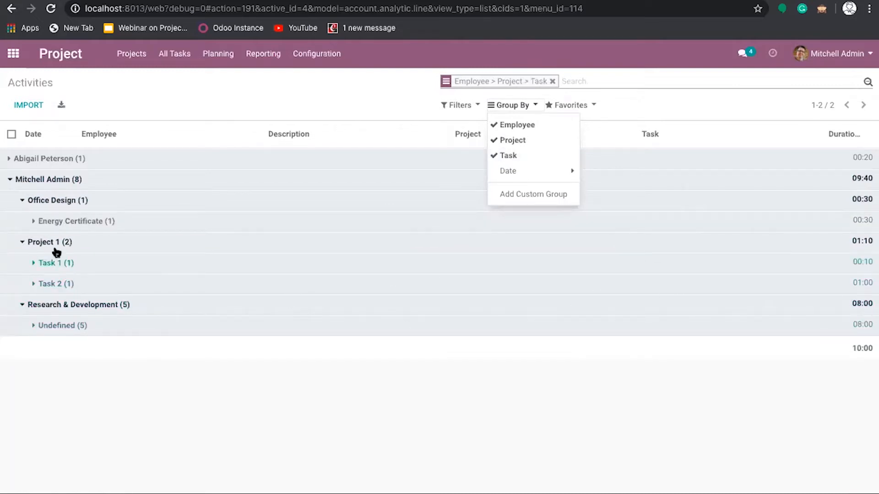
{"action": "left_click", "coordinate": [554, 195]}
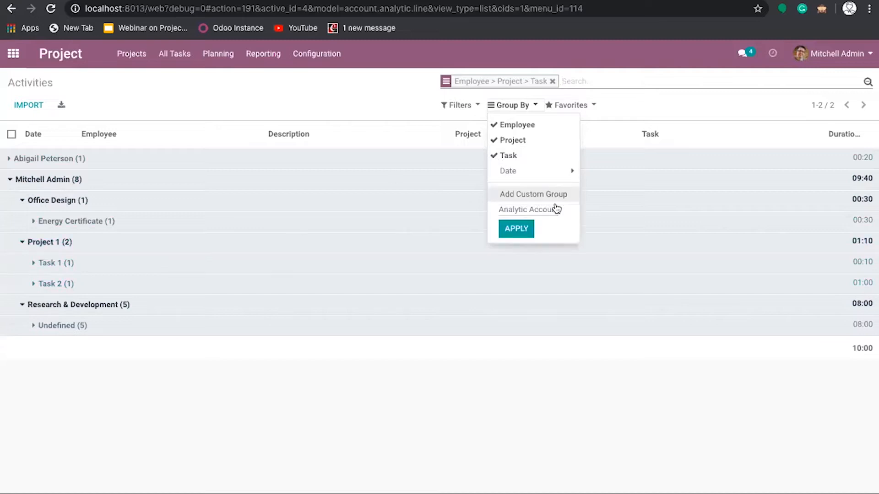
{"action": "left_click", "coordinate": [555, 210]}
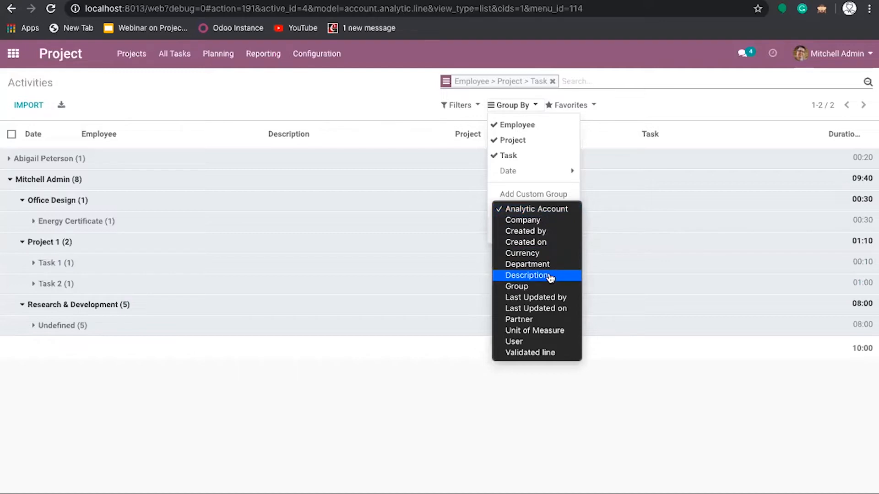
{"action": "left_click", "coordinate": [545, 321]}
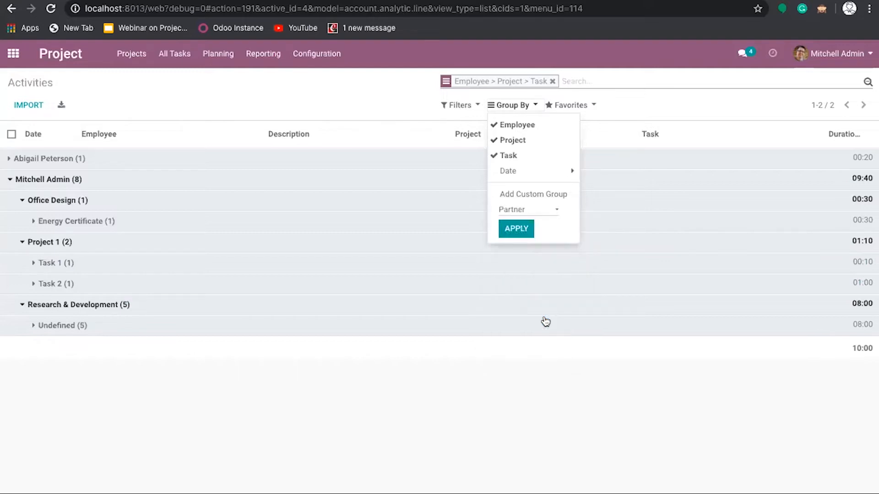
{"action": "left_click", "coordinate": [522, 234]}
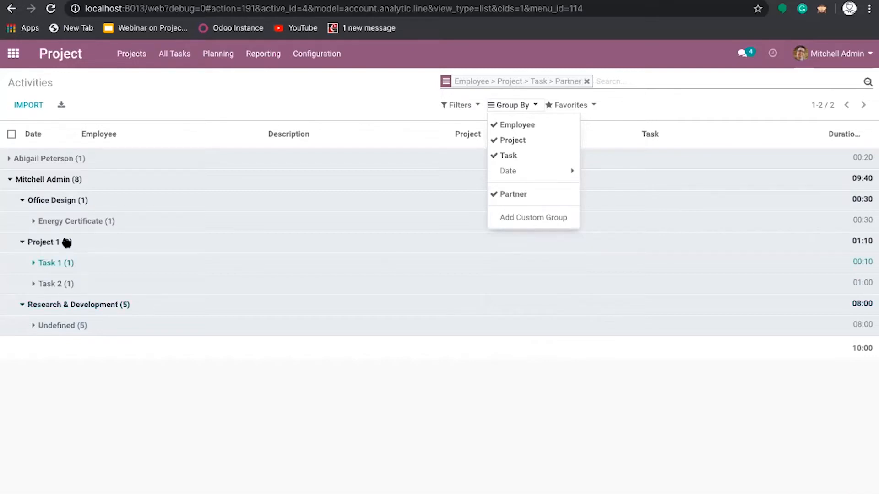
{"action": "left_click", "coordinate": [256, 101]}
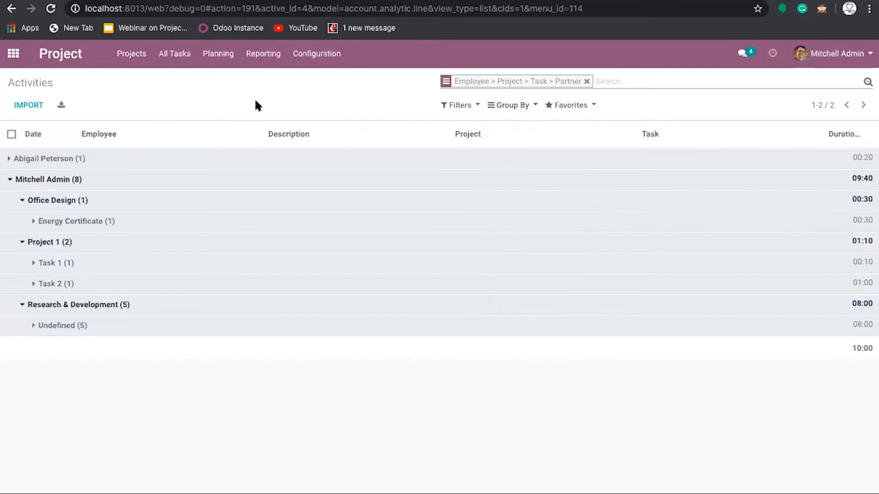
{"action": "left_click", "coordinate": [34, 265]}
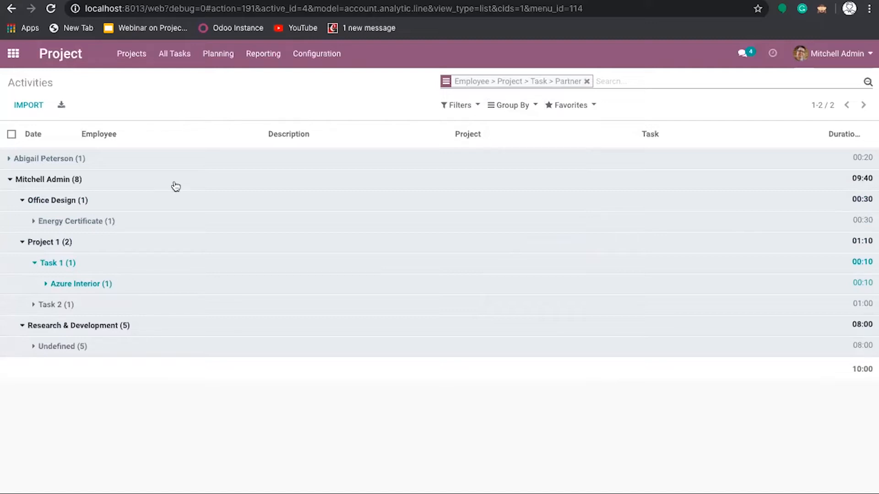
- Clear the combined grouping, group the timesheets by Partner only and expand the Azure Interior entries
{"action": "left_click", "coordinate": [586, 81]}
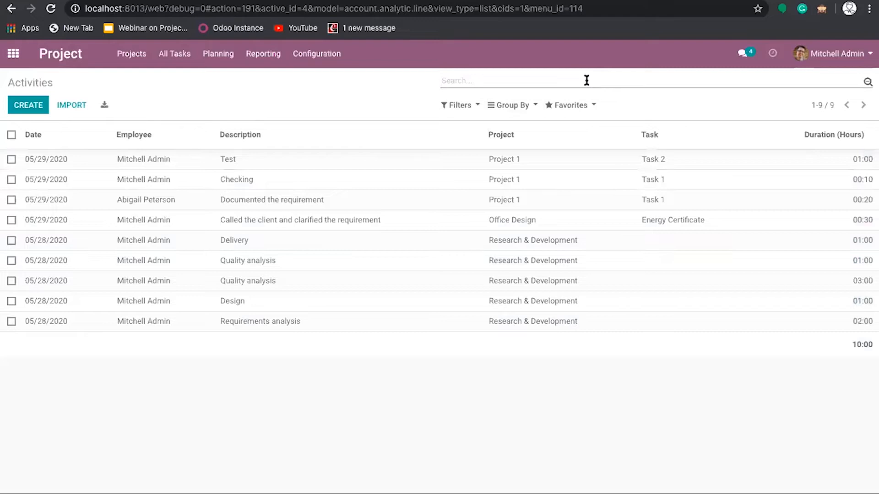
{"action": "left_click", "coordinate": [534, 106]}
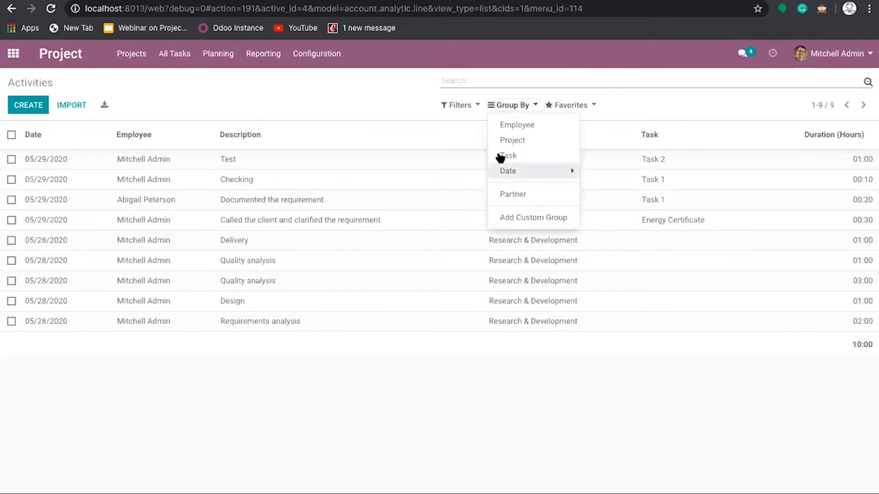
{"action": "left_click", "coordinate": [508, 194]}
{"action": "left_click", "coordinate": [105, 289]}
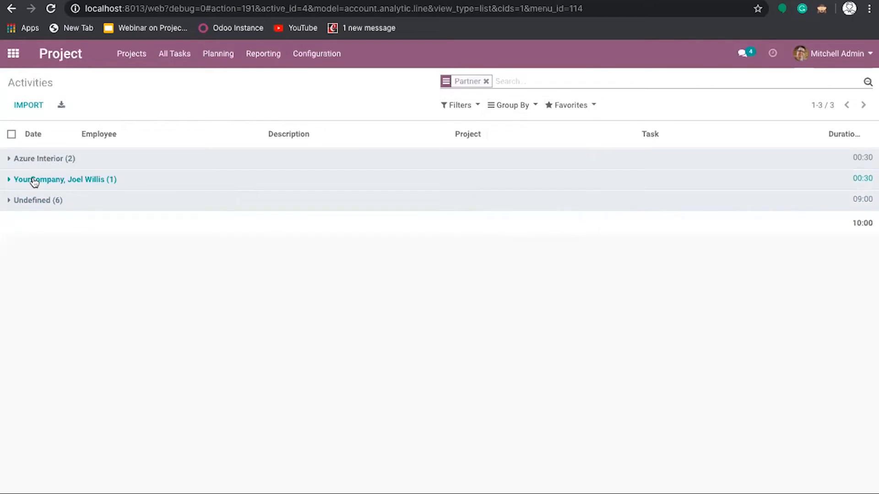
{"action": "left_click", "coordinate": [15, 160]}
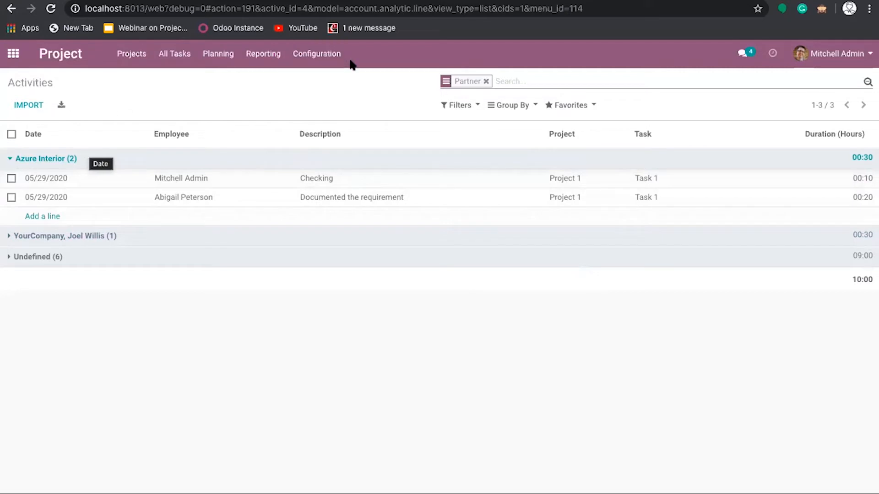
- Group the timesheets additionally by project within each partner and expand the remaining partner groups, including Undefined
{"action": "left_click", "coordinate": [517, 105]}
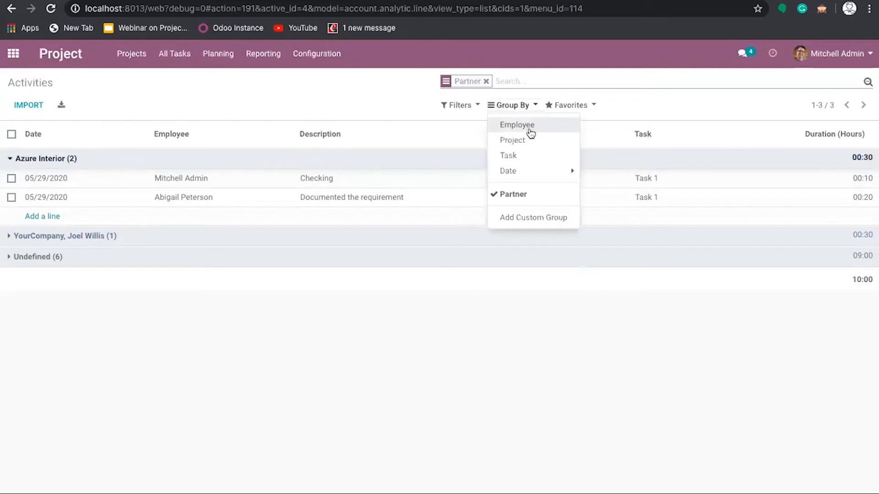
{"action": "left_click", "coordinate": [526, 140]}
{"action": "left_click", "coordinate": [359, 93]}
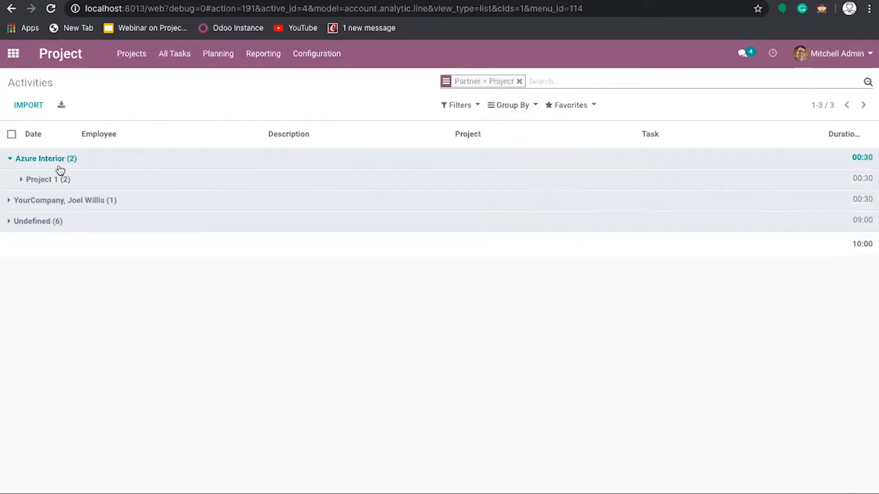
{"action": "left_click", "coordinate": [9, 201]}
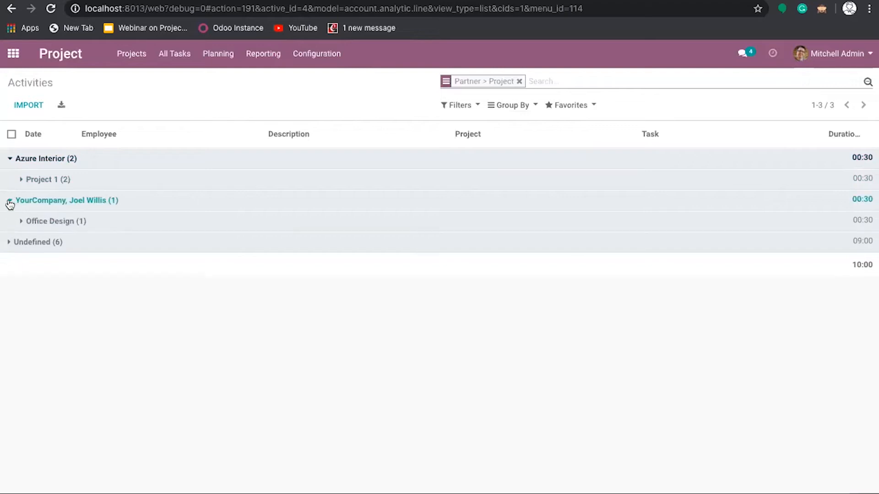
{"action": "left_click", "coordinate": [11, 242]}
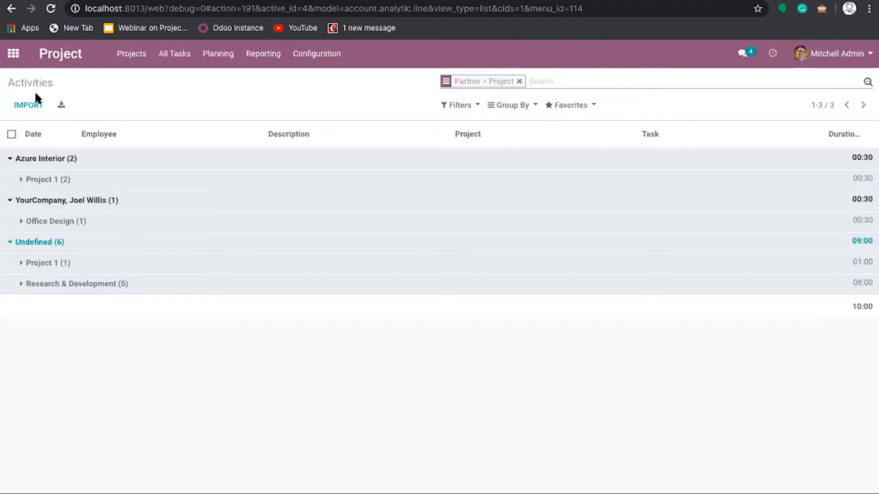
- Return to the projects overview and open Project 1's task board
{"action": "left_click", "coordinate": [179, 57]}
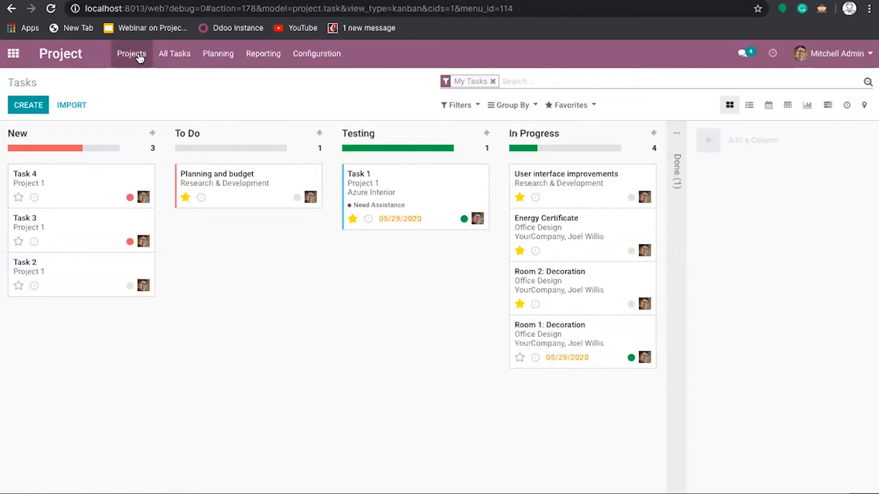
{"action": "left_click", "coordinate": [136, 54]}
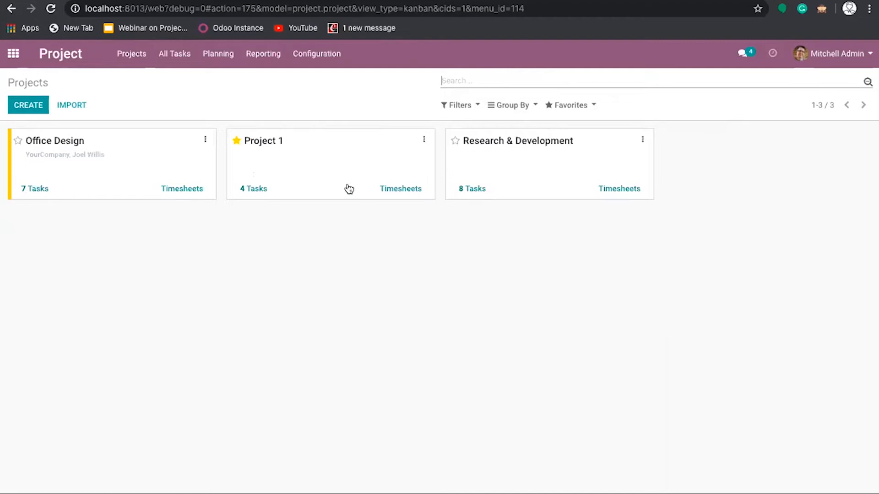
{"action": "left_click", "coordinate": [319, 165]}
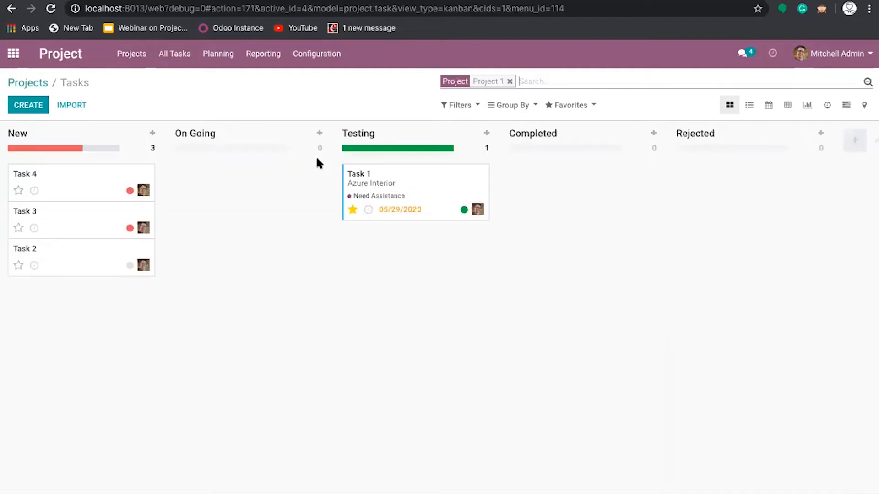
- Open the Research & Development project from the configuration list of projects and start editing it
{"action": "left_click", "coordinate": [40, 82]}
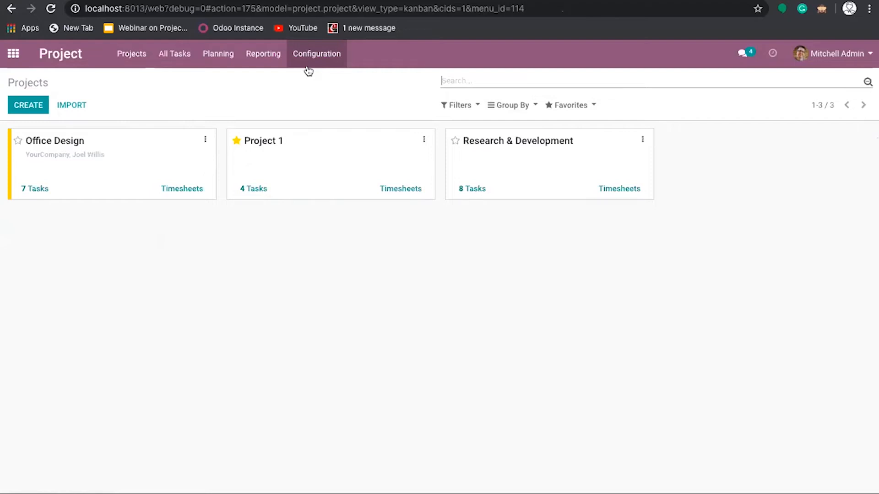
{"action": "left_click", "coordinate": [317, 55]}
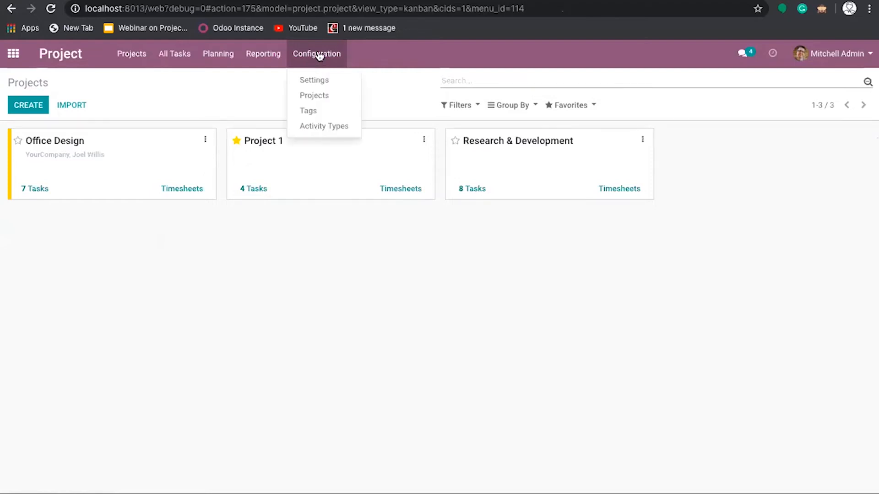
{"action": "left_click", "coordinate": [331, 96]}
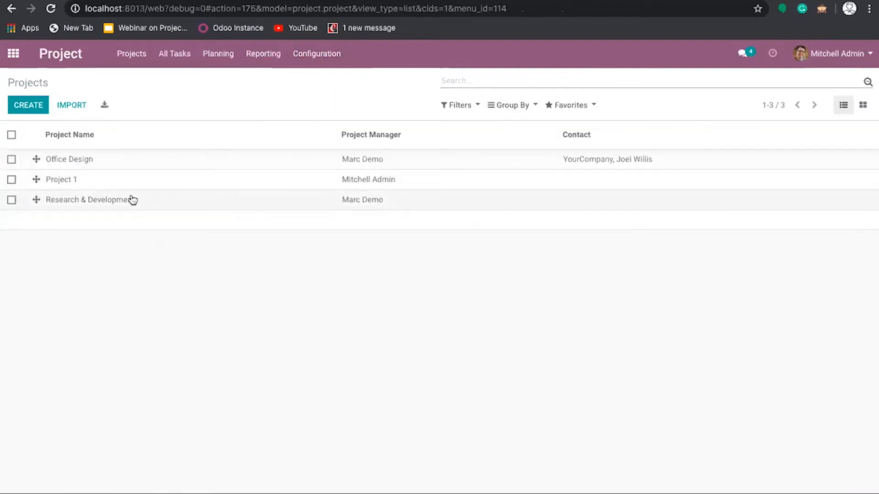
{"action": "left_click", "coordinate": [130, 201]}
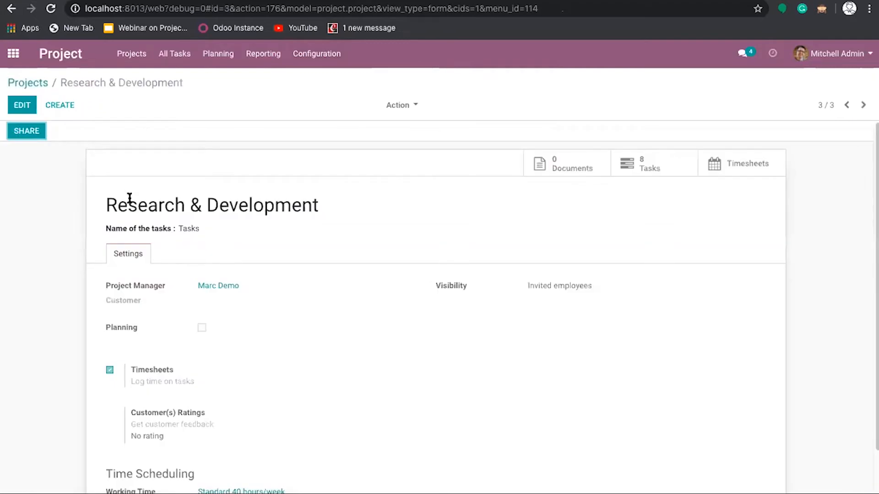
{"action": "left_click", "coordinate": [22, 105]}
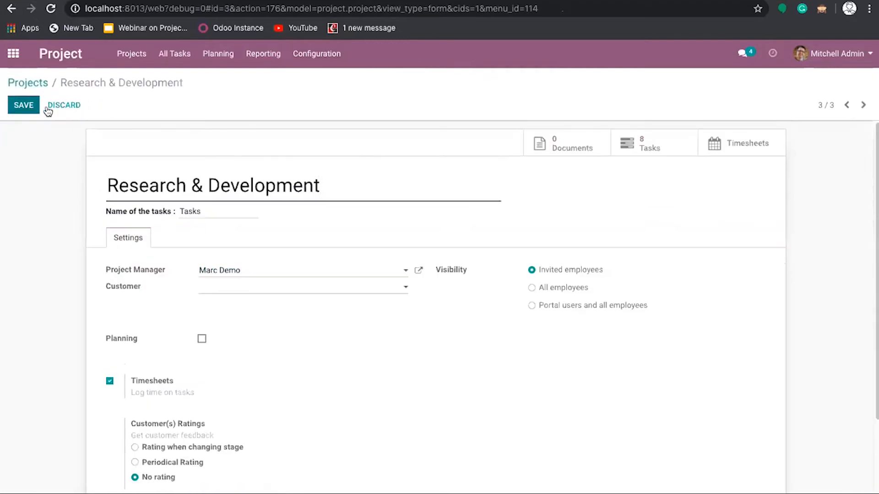
- Review the Research & Development project's settings and the label used for its tasks
{"action": "scroll", "coordinate": [177, 284], "scroll_direction": "down", "scroll_amount": 2}
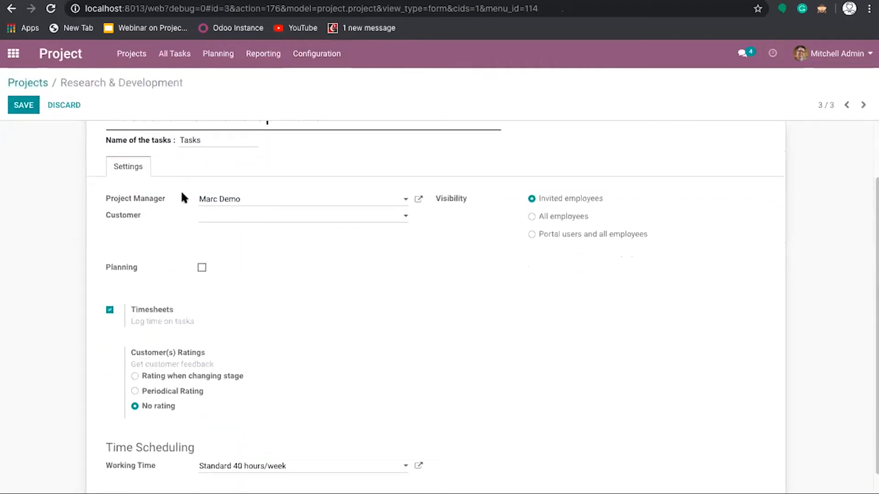
{"action": "scroll", "coordinate": [180, 189], "scroll_direction": "up", "scroll_amount": 2}
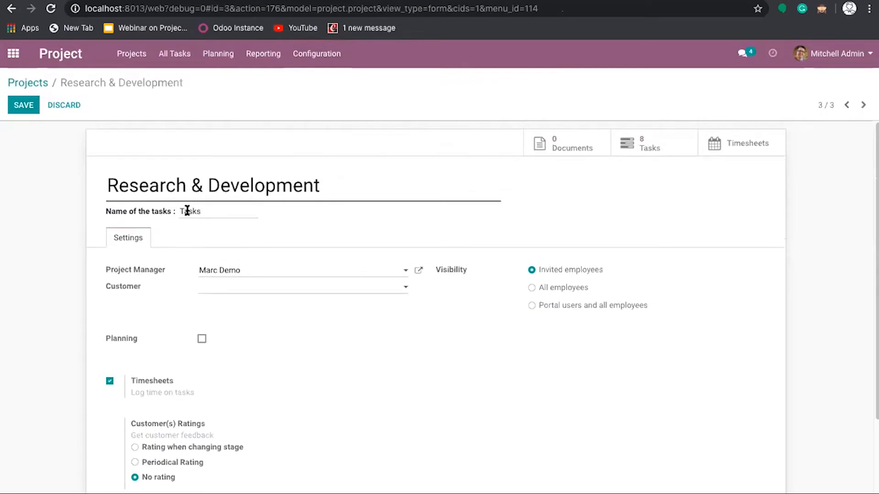
{"action": "double_click", "coordinate": [205, 211]}
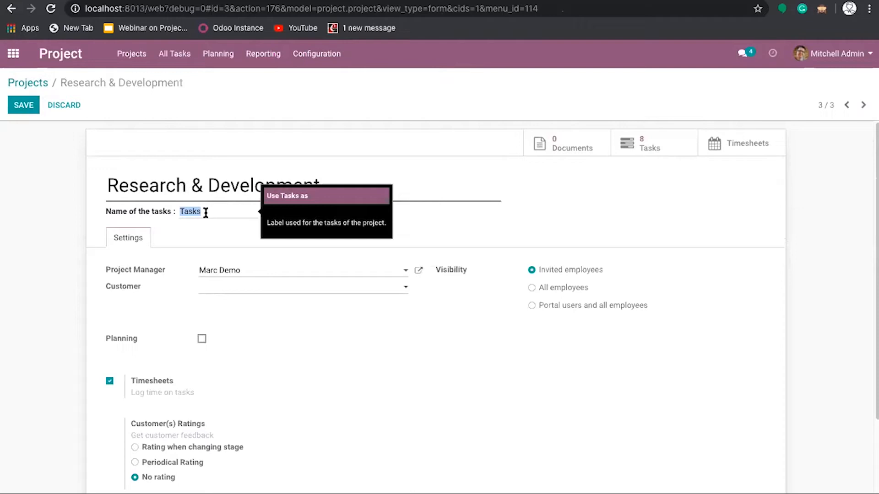
{"action": "left_click", "coordinate": [204, 227]}
{"action": "left_click", "coordinate": [209, 211]}
{"action": "double_click", "coordinate": [209, 210]}
{"action": "left_click", "coordinate": [212, 231]}
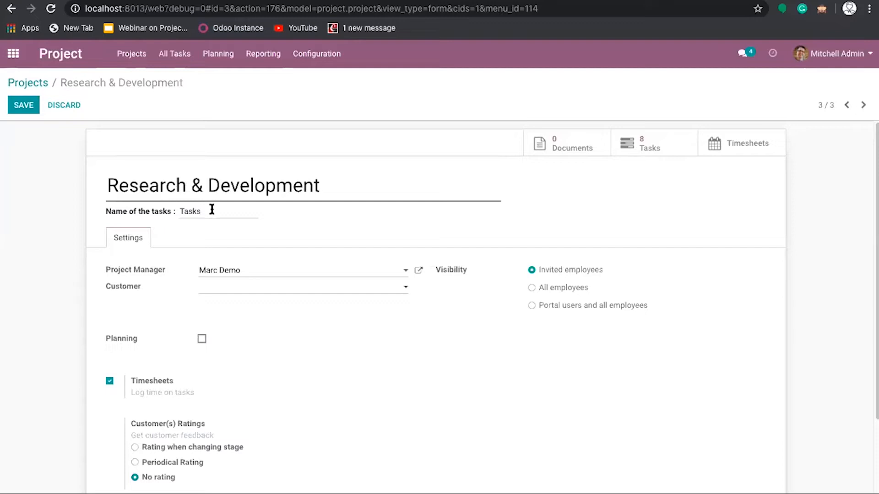
{"action": "mouse_move", "coordinate": [212, 210]}
- Enable Planning for the Research & Development project
{"action": "scroll", "coordinate": [202, 293], "scroll_direction": "down", "scroll_amount": 2}
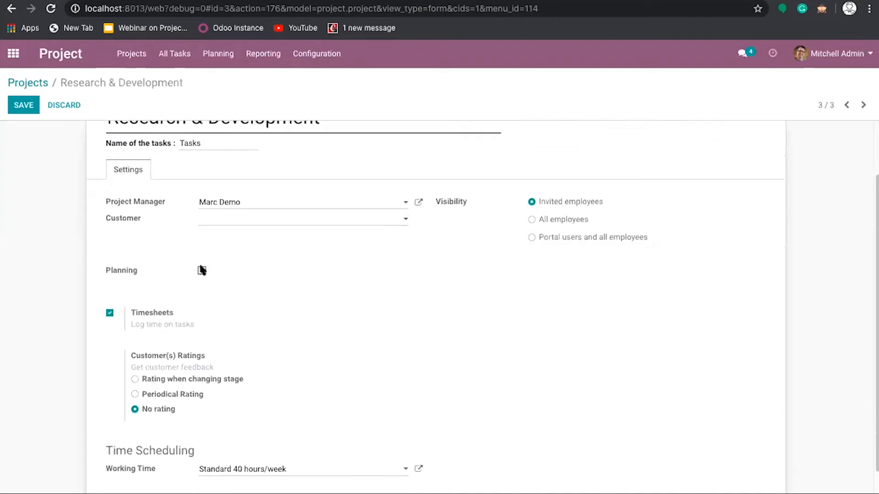
{"action": "left_click", "coordinate": [202, 271]}
{"action": "scroll", "coordinate": [214, 268], "scroll_direction": "up", "scroll_amount": 3}
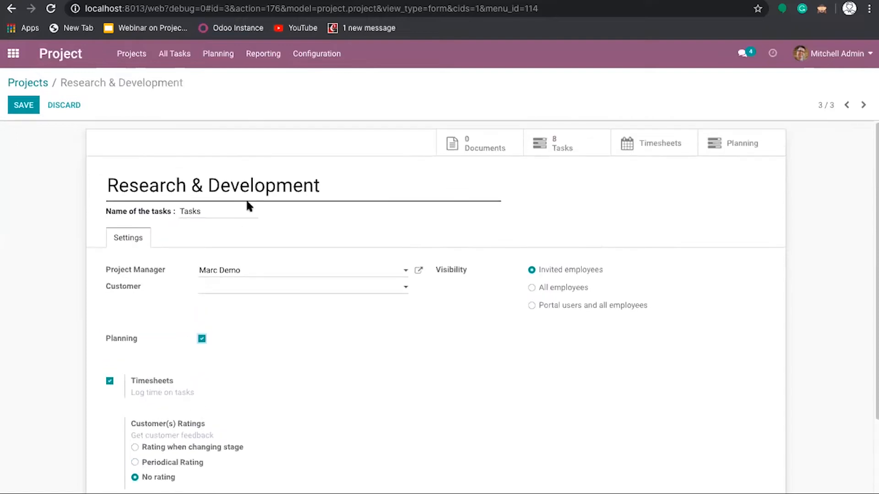
- Try the customer rating option Rating when changing stage and look at its public visibility setting
{"action": "scroll", "coordinate": [239, 347], "scroll_direction": "down", "scroll_amount": 5}
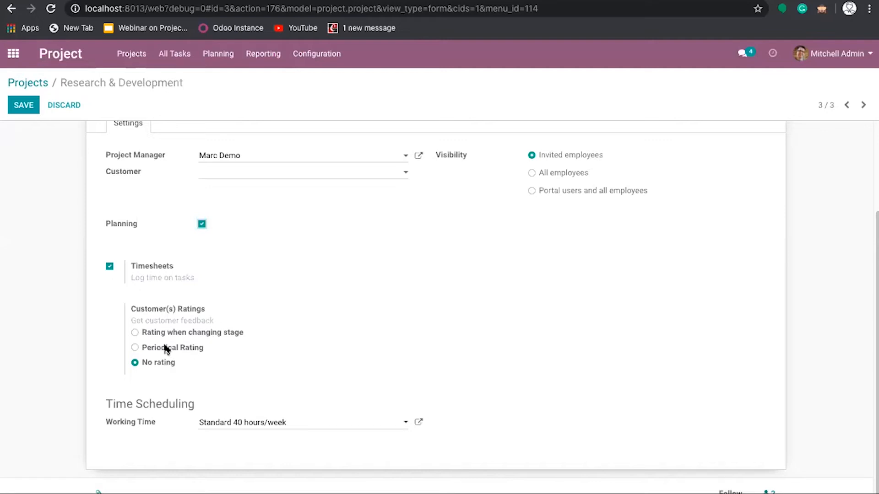
{"action": "left_click", "coordinate": [174, 334]}
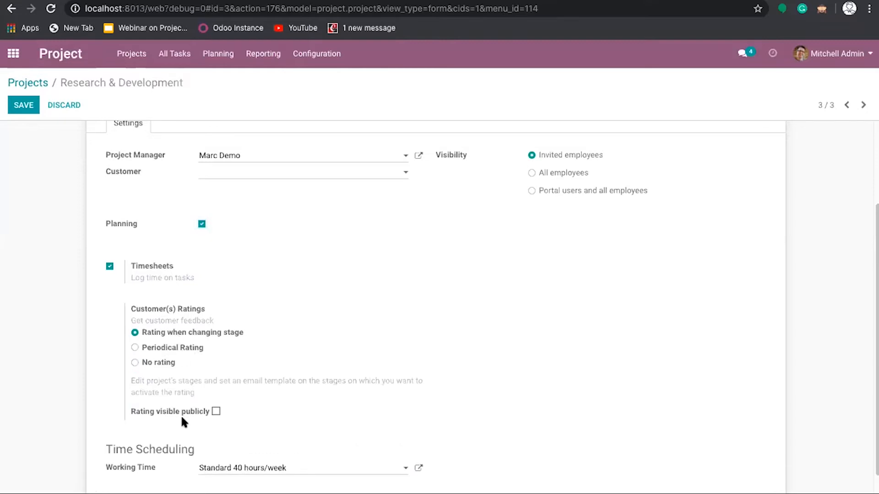
{"action": "left_click", "coordinate": [215, 411]}
- Try Periodical Rating with a Once a Month frequency, clear the frequency and return customer ratings to No rating
{"action": "left_click", "coordinate": [192, 349]}
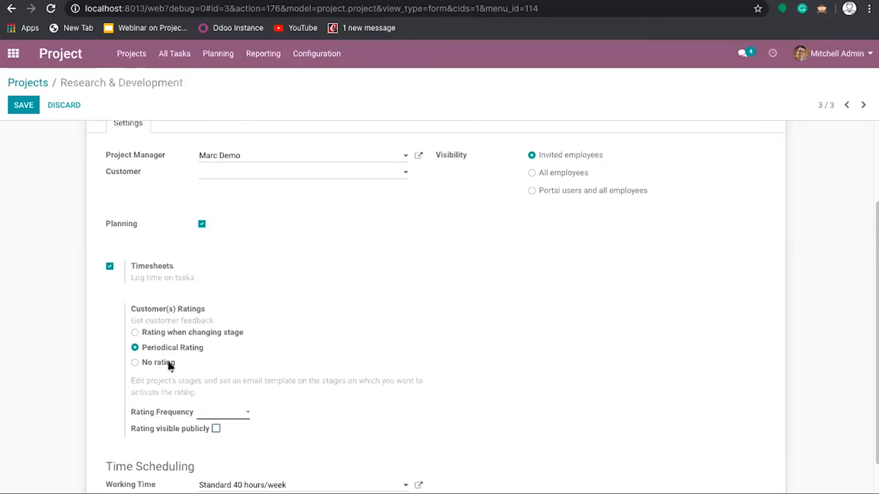
{"action": "left_click", "coordinate": [241, 416]}
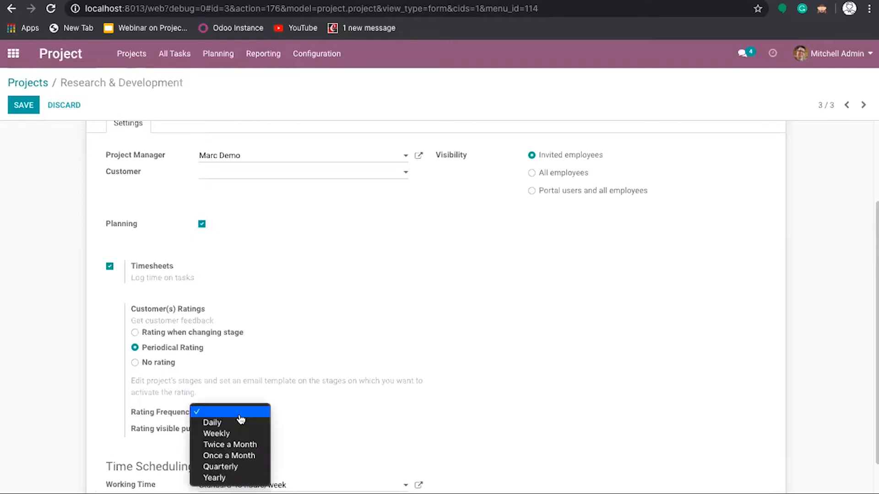
{"action": "left_click", "coordinate": [319, 417]}
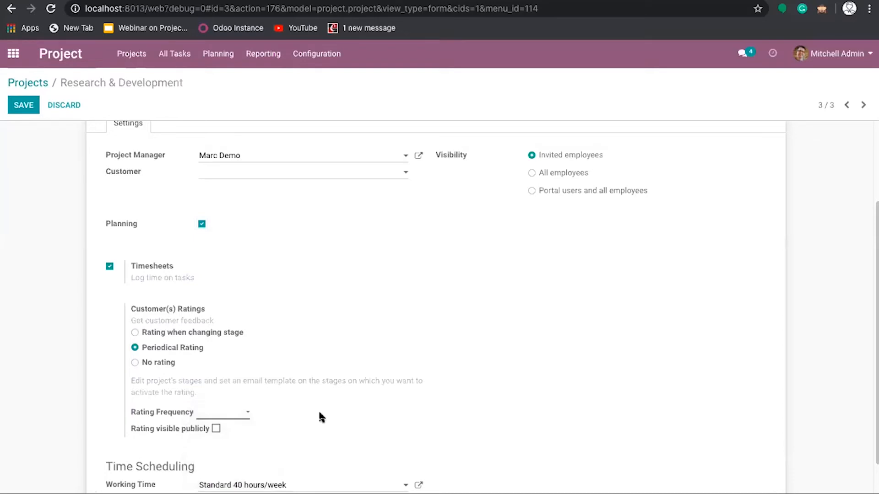
{"action": "left_click", "coordinate": [242, 417]}
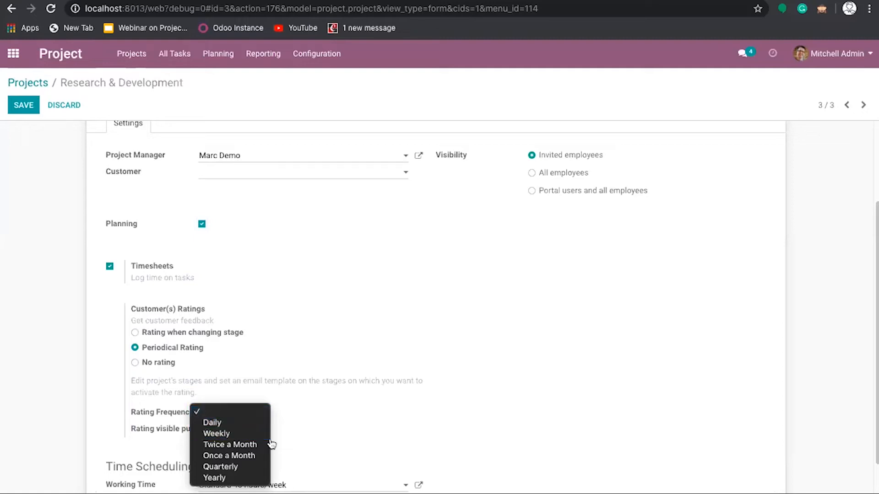
{"action": "left_click", "coordinate": [264, 455]}
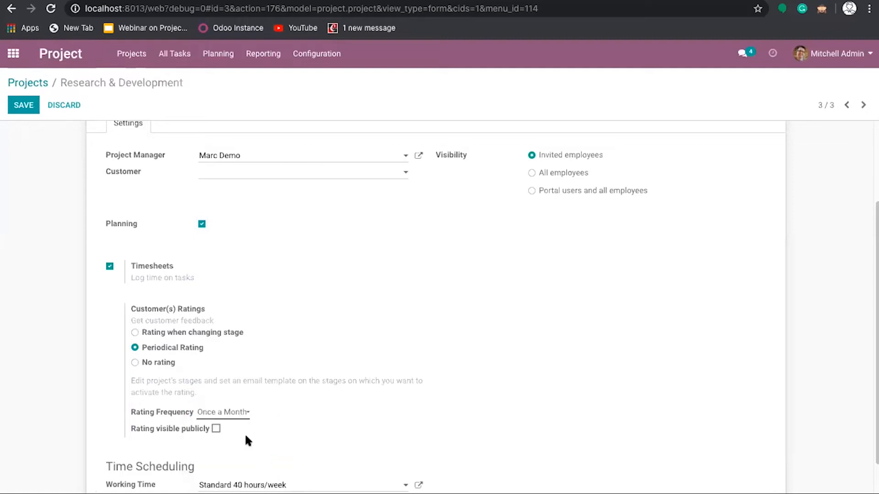
{"action": "left_click", "coordinate": [244, 418]}
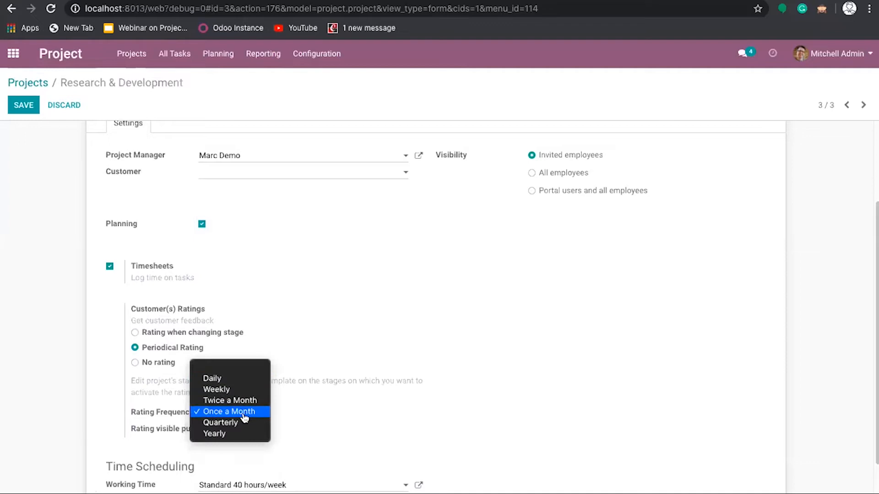
{"action": "left_click", "coordinate": [240, 366]}
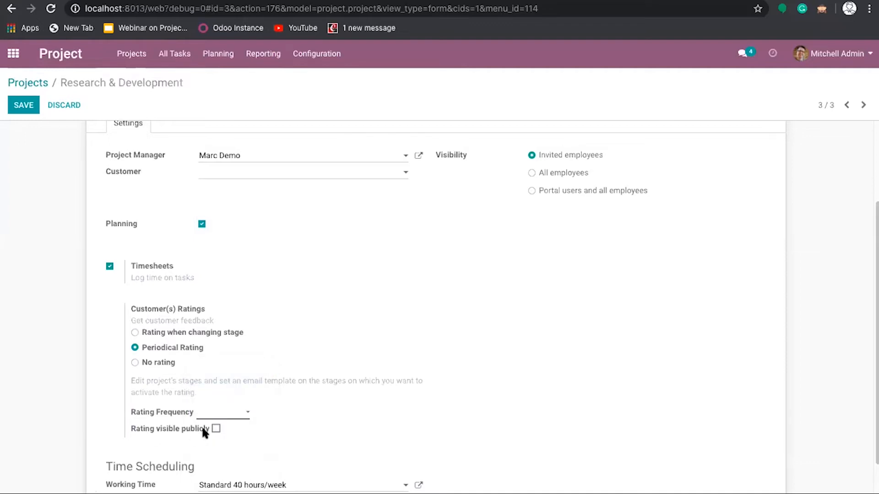
{"action": "left_click", "coordinate": [165, 363]}
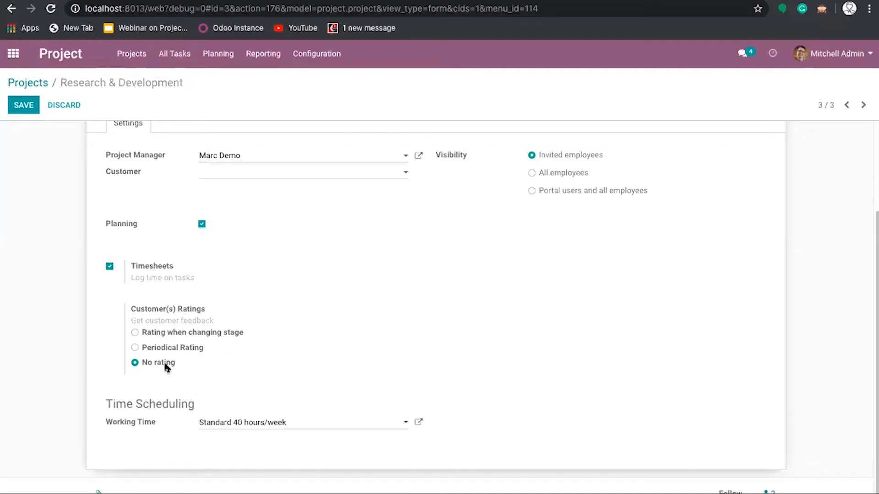
- Review the Time Scheduling section and the remaining settings of the Research & Development project
{"action": "double_click", "coordinate": [157, 403]}
{"action": "left_click", "coordinate": [158, 403]}
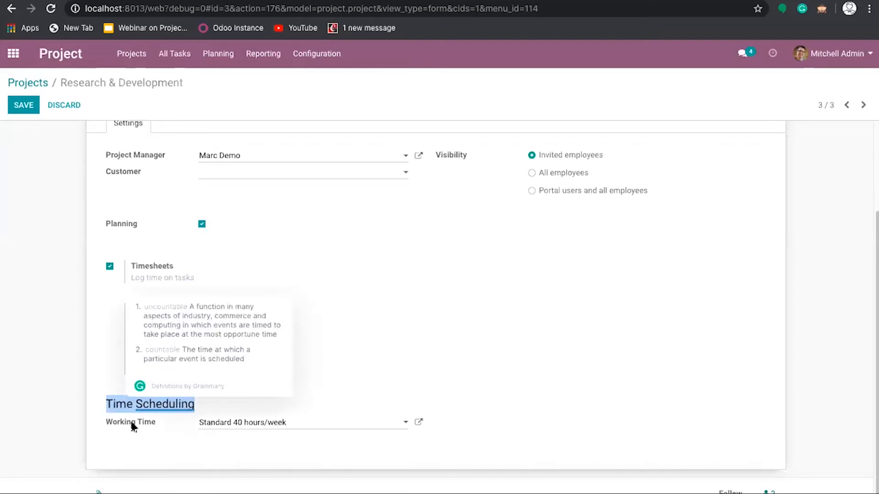
{"action": "left_click", "coordinate": [346, 338]}
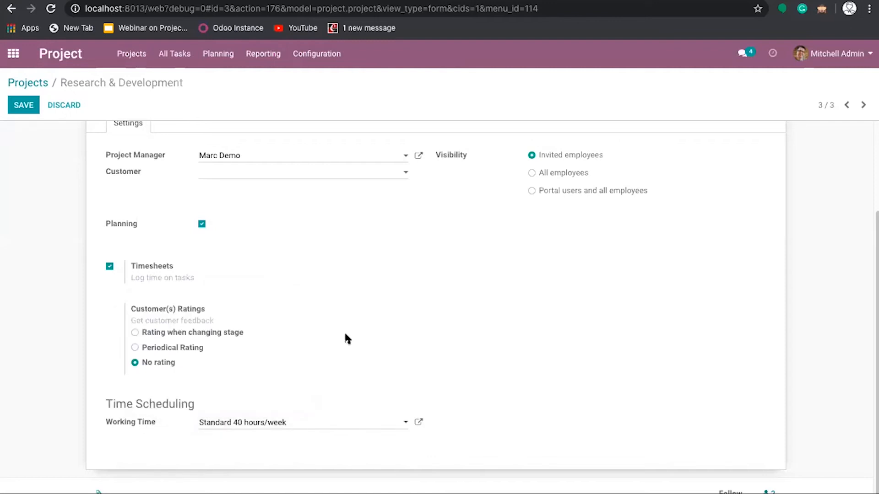
{"action": "scroll", "coordinate": [347, 338], "scroll_direction": "up", "scroll_amount": 1}
{"action": "scroll", "coordinate": [347, 339], "scroll_direction": "up", "scroll_amount": 1}
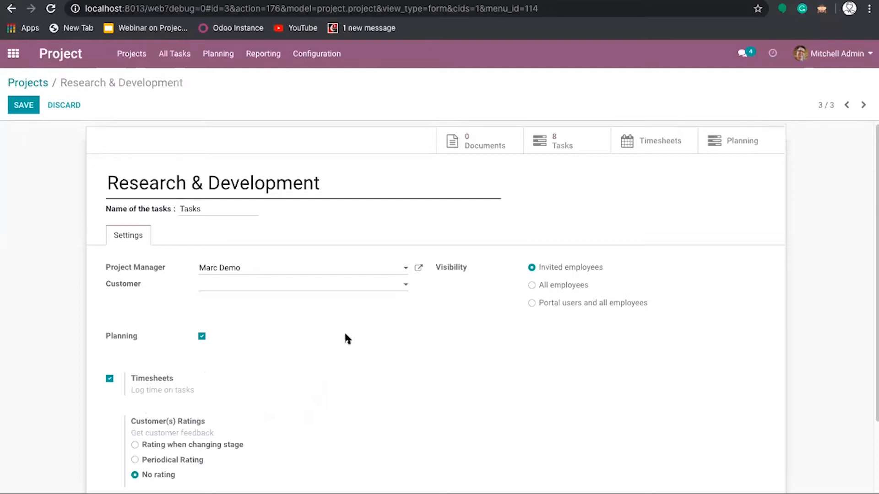
{"action": "scroll", "coordinate": [339, 344], "scroll_direction": "down", "scroll_amount": 3}
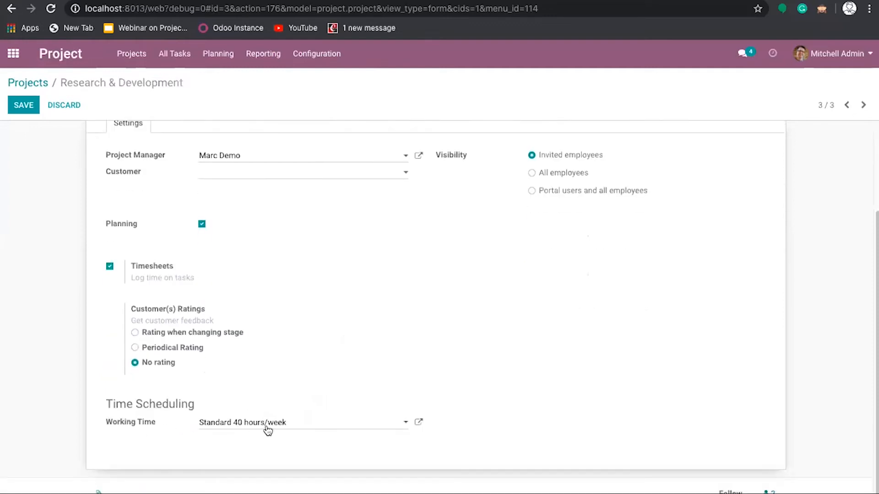
{"action": "scroll", "coordinate": [326, 318], "scroll_direction": "up", "scroll_amount": 1}
{"action": "scroll", "coordinate": [327, 319], "scroll_direction": "up", "scroll_amount": 2}
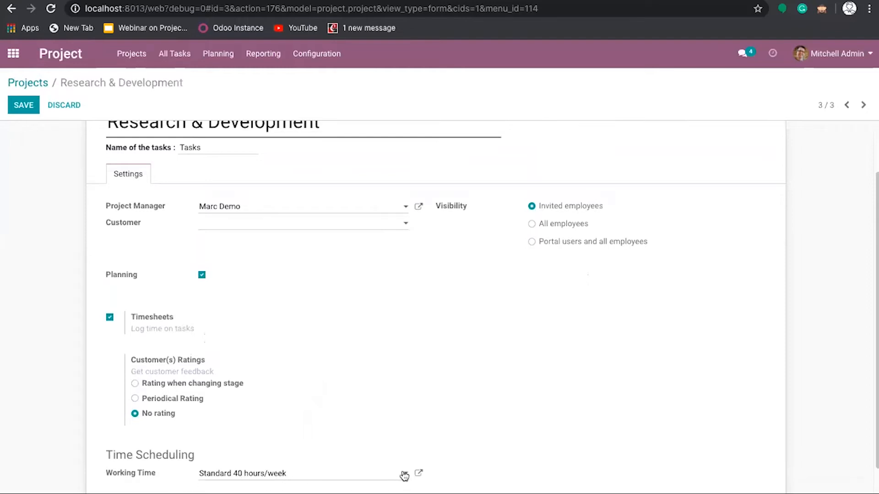
- Open the Standard 40 hours/week working time and try switching it to a 2 weeks calendar, cancelling the confirmation
{"action": "left_click", "coordinate": [419, 474]}
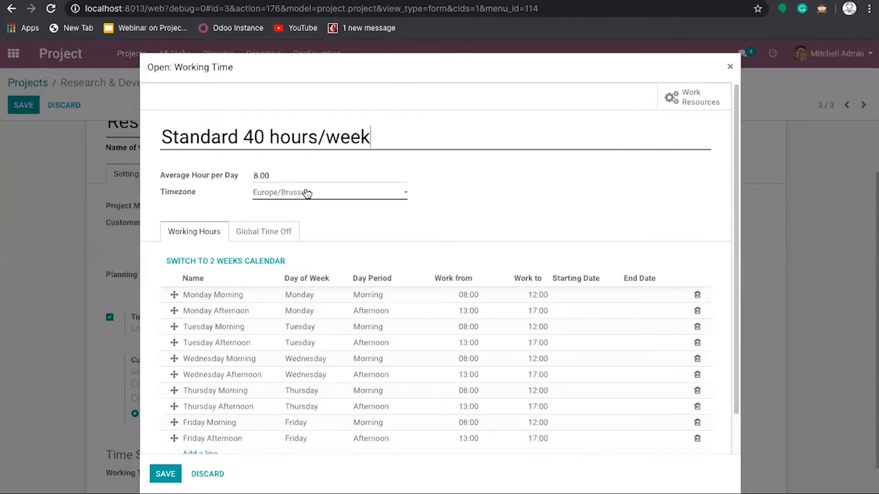
{"action": "scroll", "coordinate": [314, 215], "scroll_direction": "down", "scroll_amount": 2}
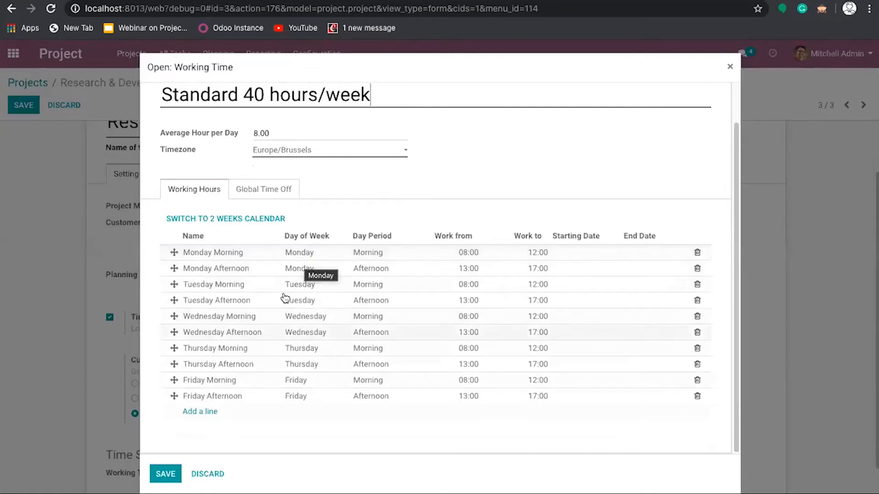
{"action": "left_click", "coordinate": [236, 220]}
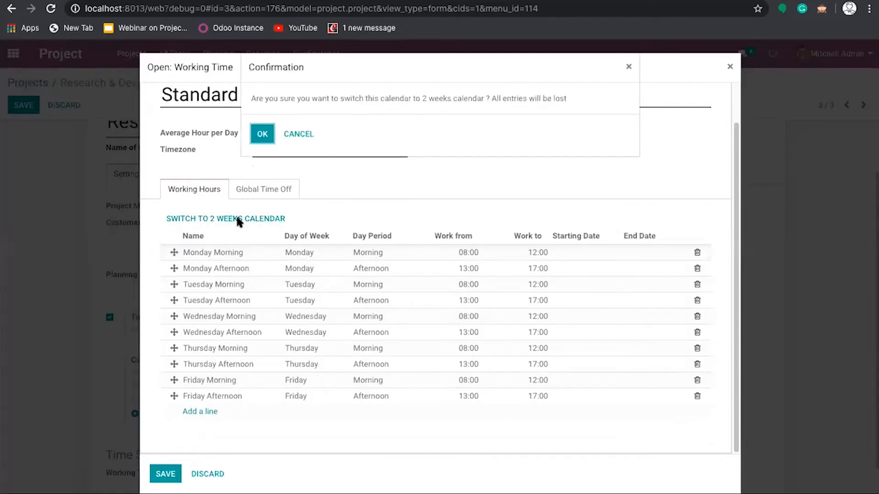
{"action": "left_click", "coordinate": [295, 133]}
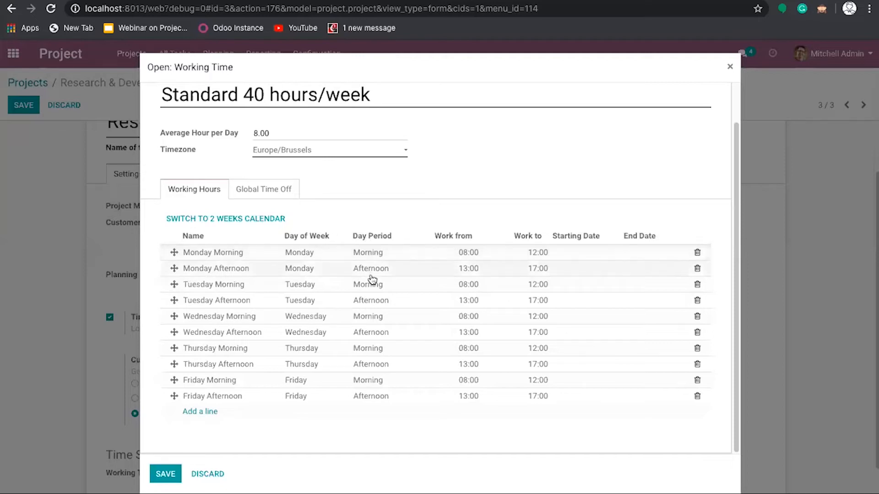
- Open the Monday Morning line's day period for editing, then discard the working time dialog
{"action": "left_click", "coordinate": [377, 253]}
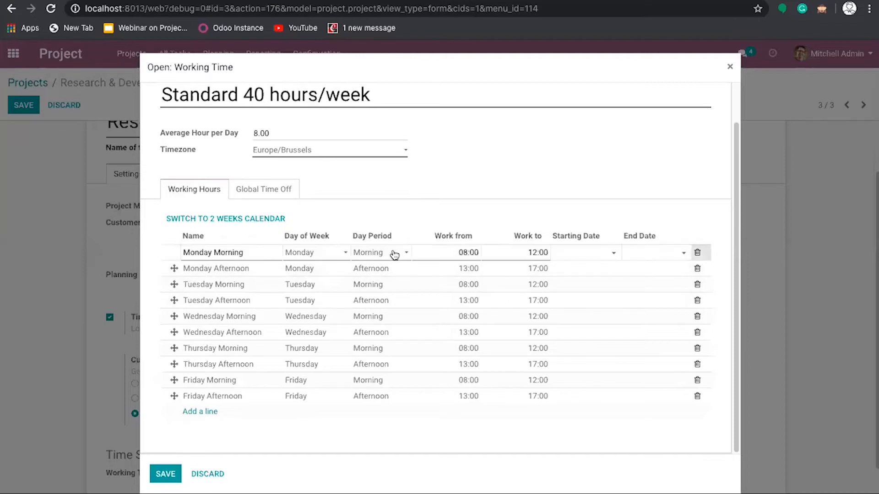
{"action": "left_click", "coordinate": [393, 253]}
{"action": "left_click", "coordinate": [444, 212]}
{"action": "left_click", "coordinate": [202, 474]}
- Save the Research & Development project's settings
{"action": "scroll", "coordinate": [276, 383], "scroll_direction": "down", "scroll_amount": 1}
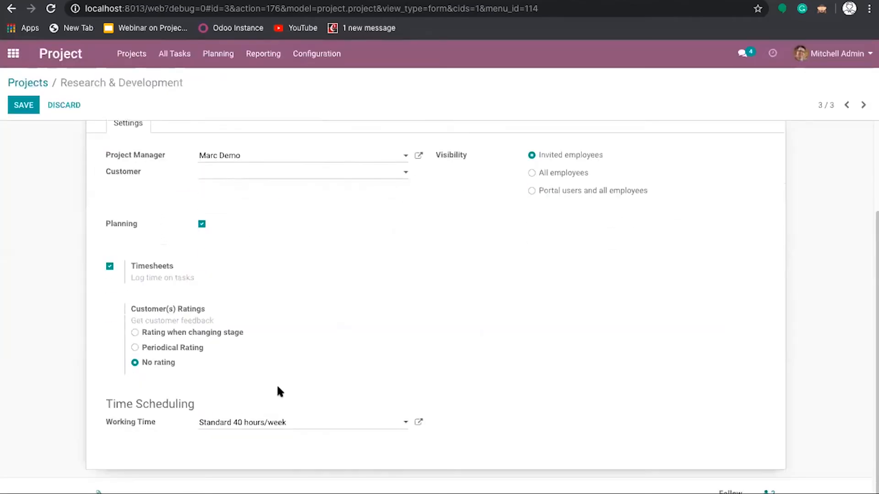
{"action": "scroll", "coordinate": [279, 392], "scroll_direction": "up", "scroll_amount": 3}
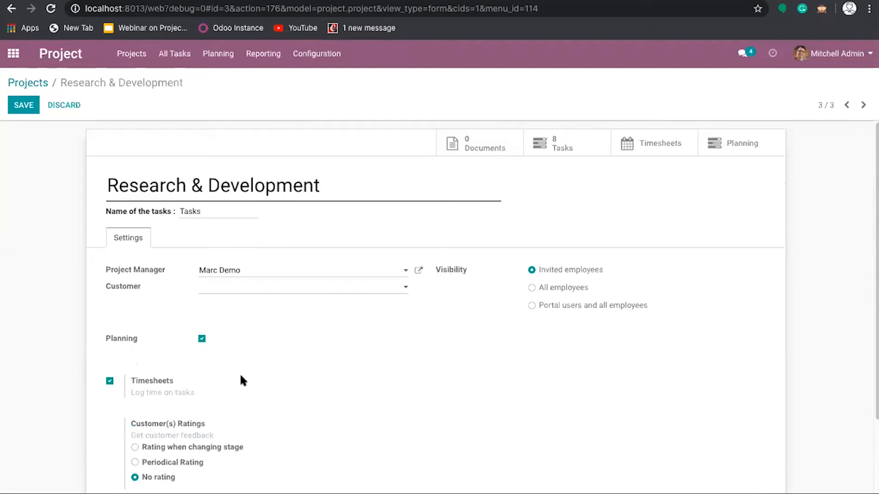
{"action": "left_click", "coordinate": [27, 108]}
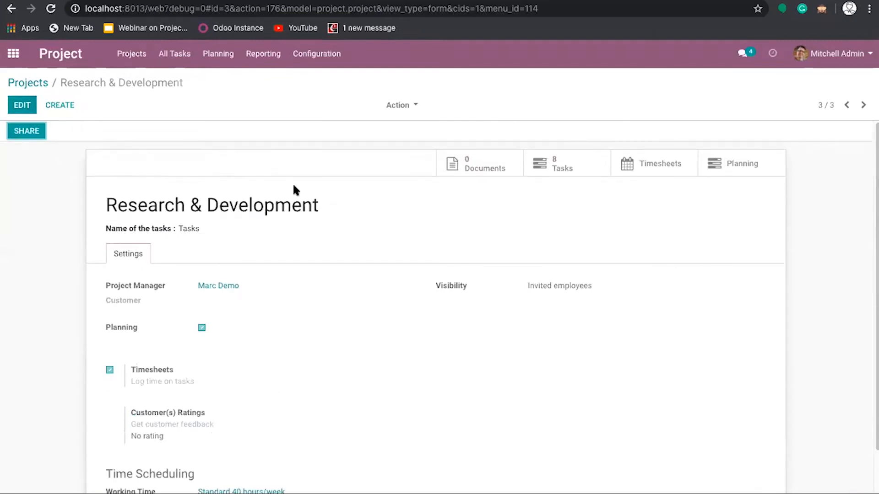
- Activate developer mode for the Research & Development project form
{"action": "scroll", "coordinate": [294, 186], "scroll_direction": "down", "scroll_amount": 3}
{"action": "scroll", "coordinate": [294, 186], "scroll_direction": "up", "scroll_amount": 3}
{"action": "left_click", "coordinate": [821, 9]}
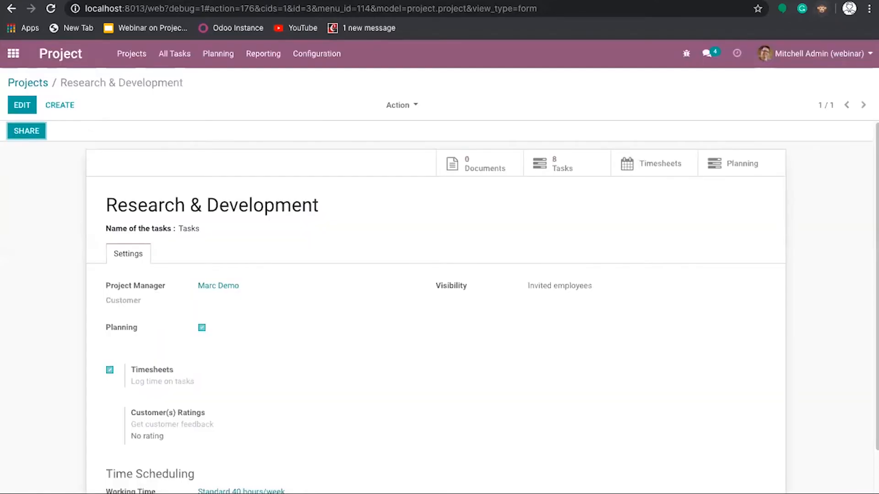
- Review the Research & Development project's settings in edit mode with developer mode on, and save the form
{"action": "left_click", "coordinate": [27, 108]}
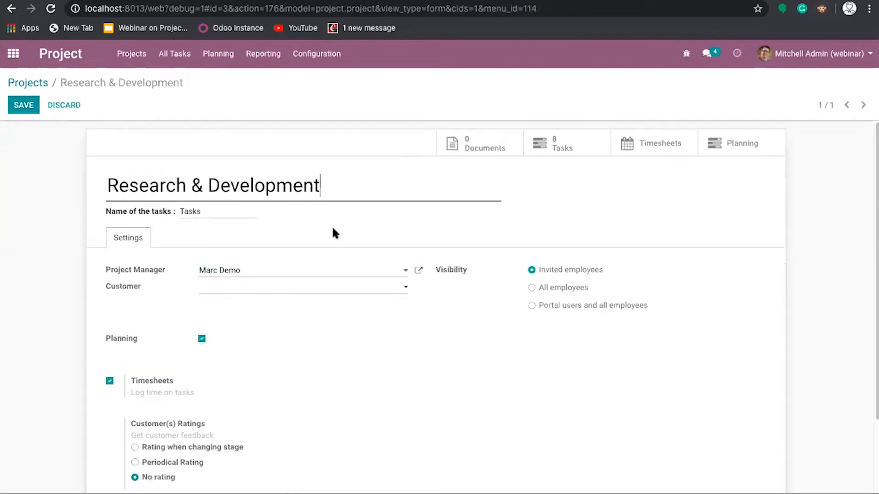
{"action": "scroll", "coordinate": [361, 345], "scroll_direction": "down", "scroll_amount": 3}
{"action": "scroll", "coordinate": [361, 345], "scroll_direction": "up", "scroll_amount": 3}
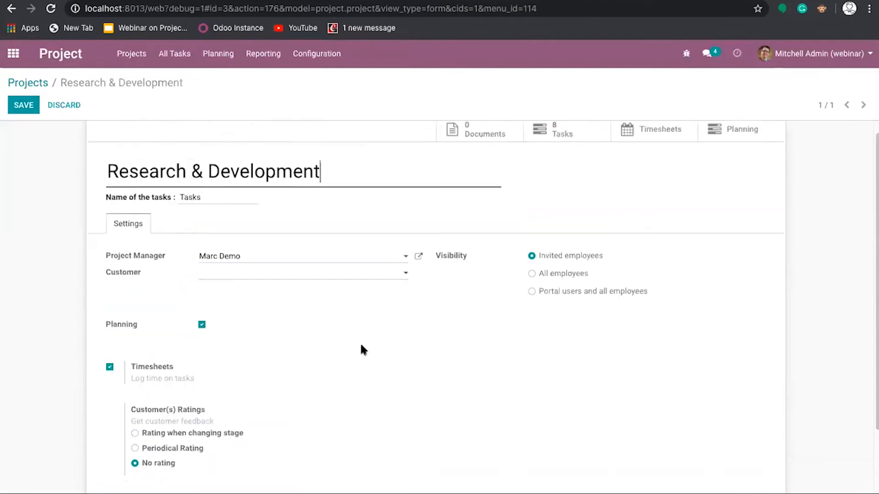
{"action": "left_click", "coordinate": [32, 107]}
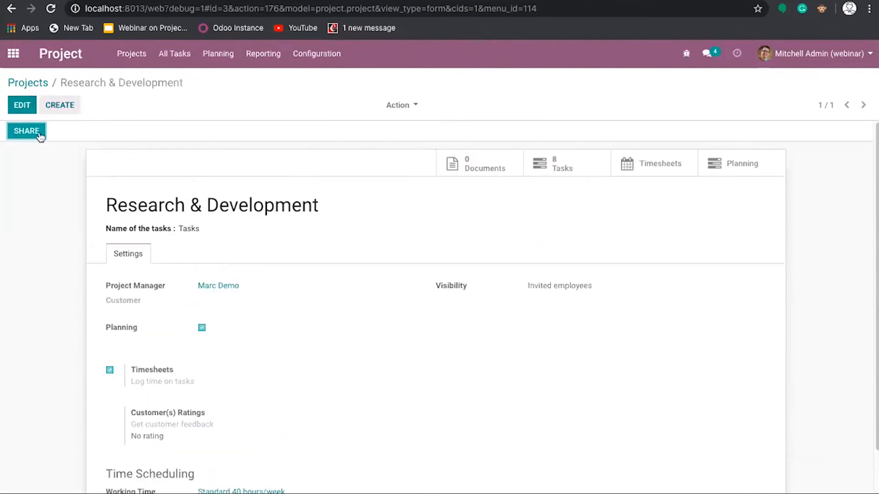
- Open the Research & Development project for editing and set its visibility to Invited employees
{"action": "left_click", "coordinate": [24, 105]}
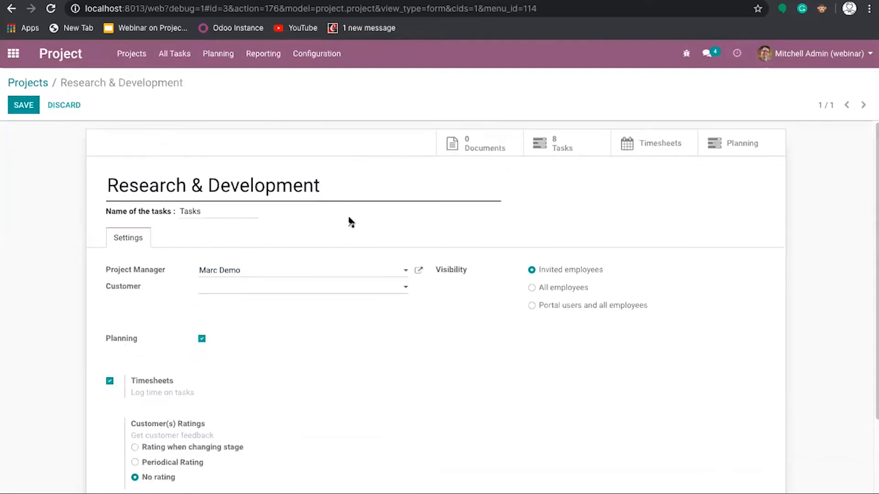
{"action": "scroll", "coordinate": [349, 222], "scroll_direction": "down", "scroll_amount": 1}
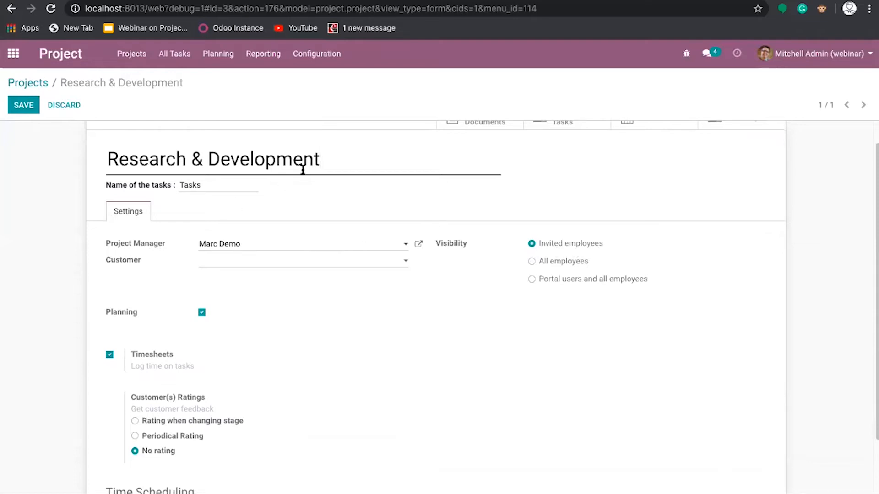
{"action": "mouse_move", "coordinate": [302, 170]}
{"action": "scroll", "coordinate": [350, 183], "scroll_direction": "up", "scroll_amount": 1}
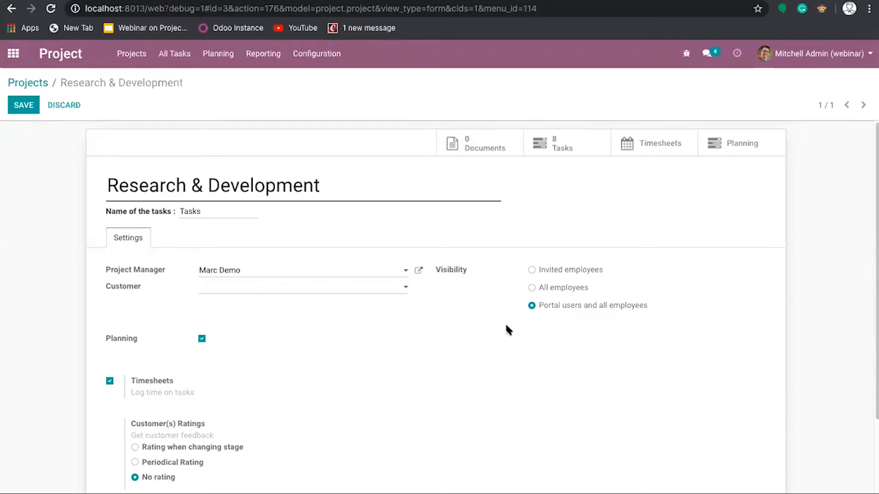
{"action": "left_click", "coordinate": [531, 270]}
{"action": "mouse_move", "coordinate": [496, 151]}
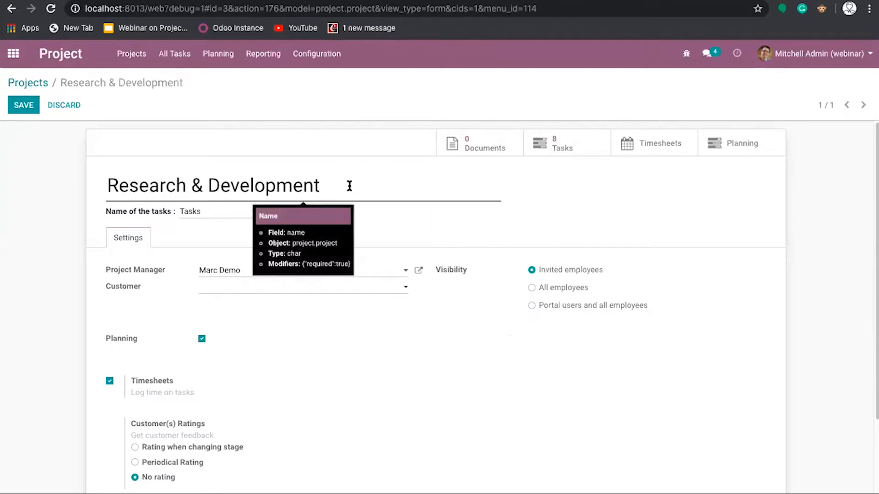
- Examine the project's documents and the type options of a new attachment, and return to the project without creating one
{"action": "left_click", "coordinate": [489, 142]}
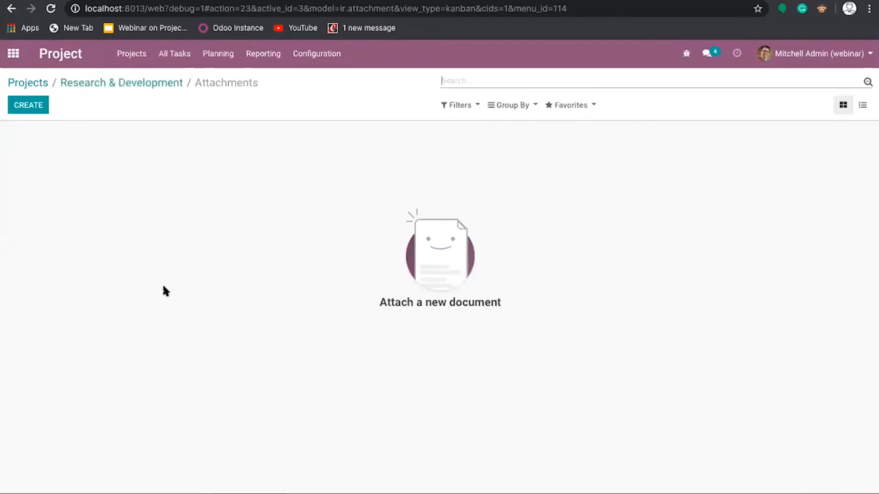
{"action": "left_click", "coordinate": [28, 107]}
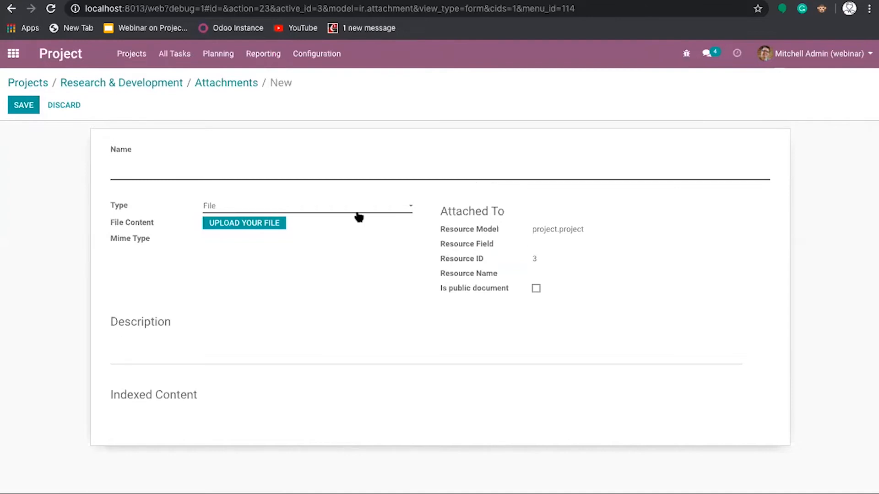
{"action": "left_click", "coordinate": [336, 209]}
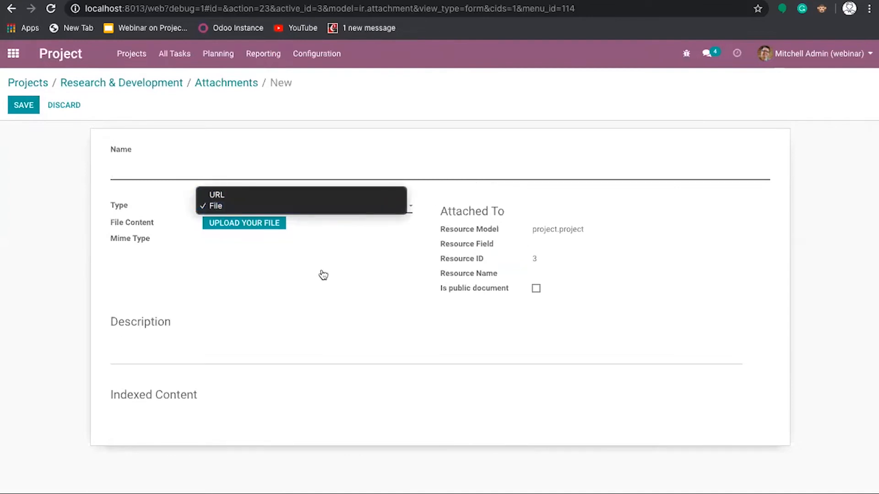
{"action": "left_click", "coordinate": [227, 287]}
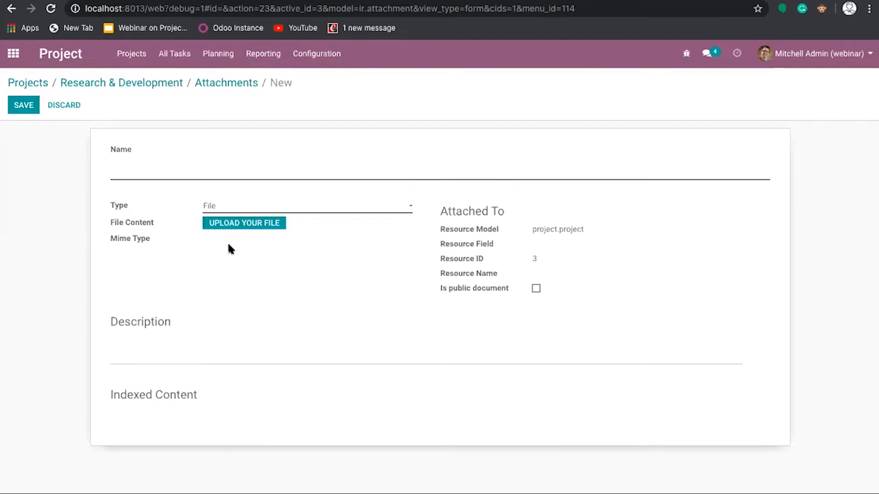
{"action": "left_click", "coordinate": [229, 83]}
{"action": "left_click", "coordinate": [172, 83]}
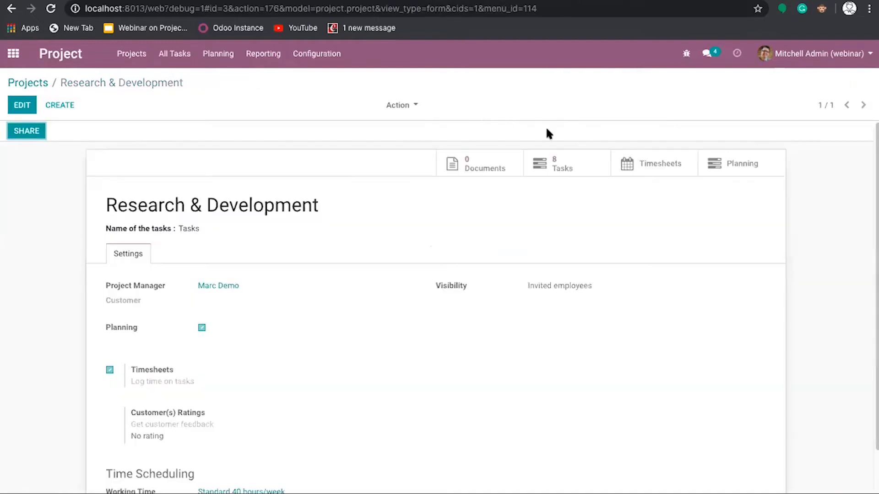
- View the project's task board and its timesheet entries, returning to the project form after each
{"action": "left_click", "coordinate": [559, 170]}
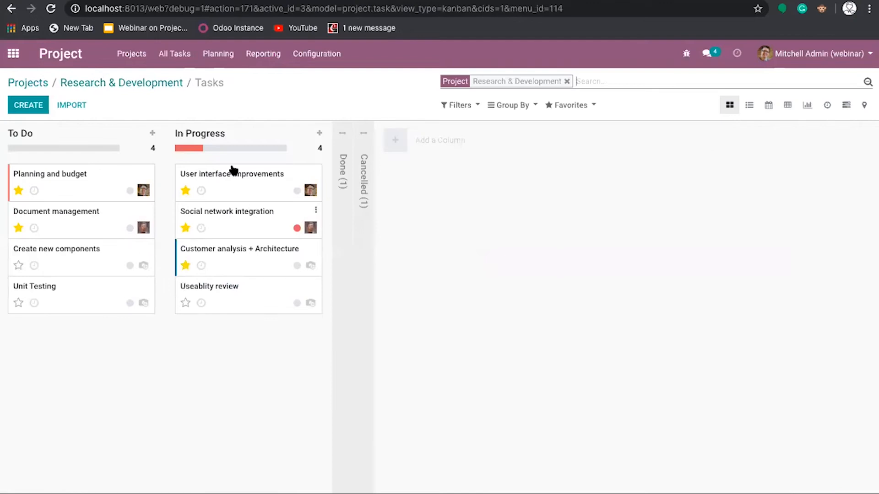
{"action": "left_click", "coordinate": [176, 83]}
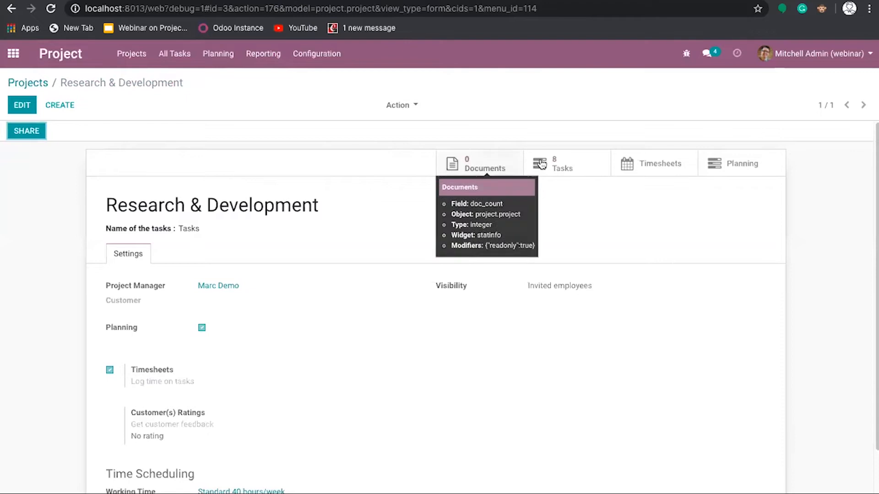
{"action": "left_click", "coordinate": [646, 158]}
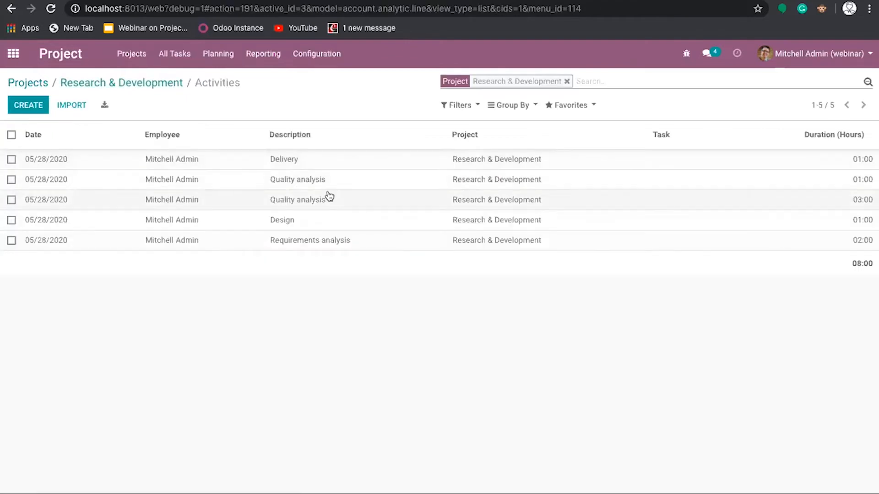
{"action": "left_click", "coordinate": [167, 84]}
- Open the project's planning schedule and view it by month and by week
{"action": "left_click", "coordinate": [713, 166]}
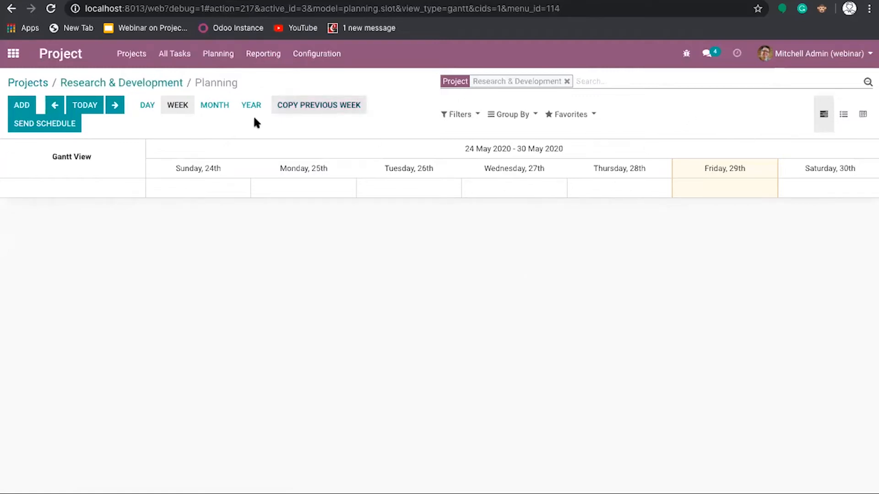
{"action": "left_click", "coordinate": [214, 108]}
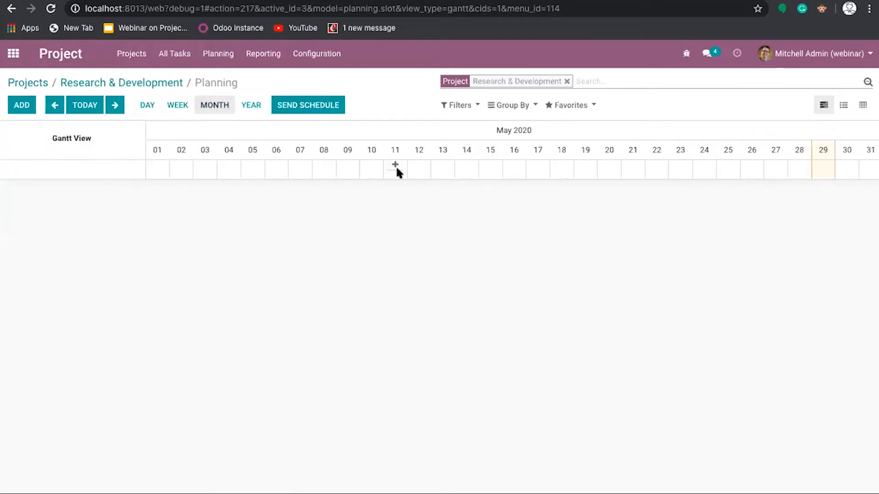
{"action": "left_click", "coordinate": [171, 104]}
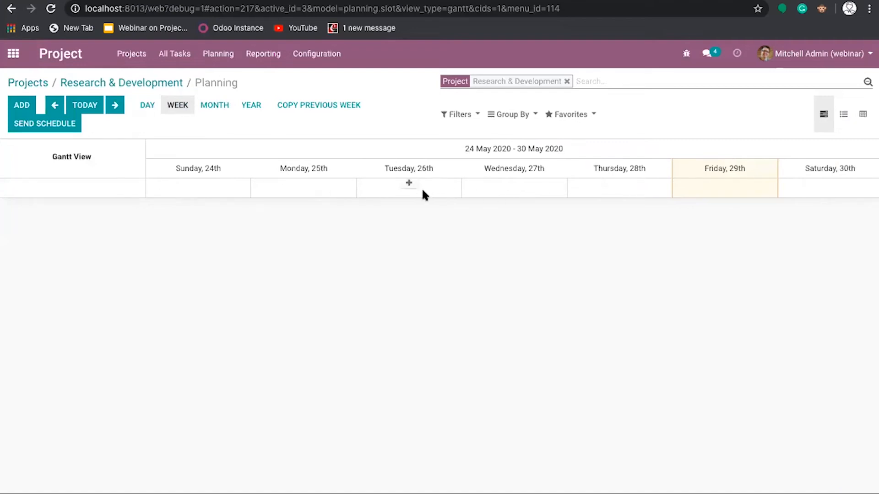
- Start a shift on Friday, 29 May 2020 for the first listed employee, with role Bartender and task Planning and budget
{"action": "left_click", "coordinate": [723, 185]}
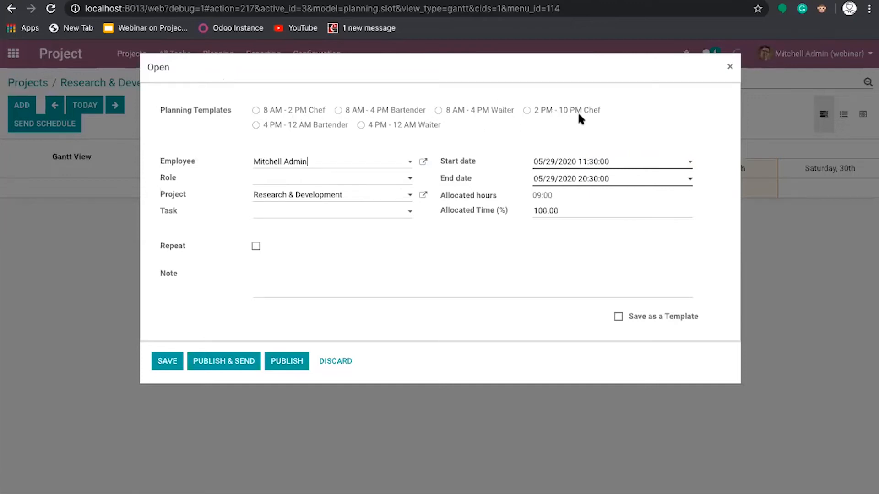
{"action": "left_click", "coordinate": [334, 165]}
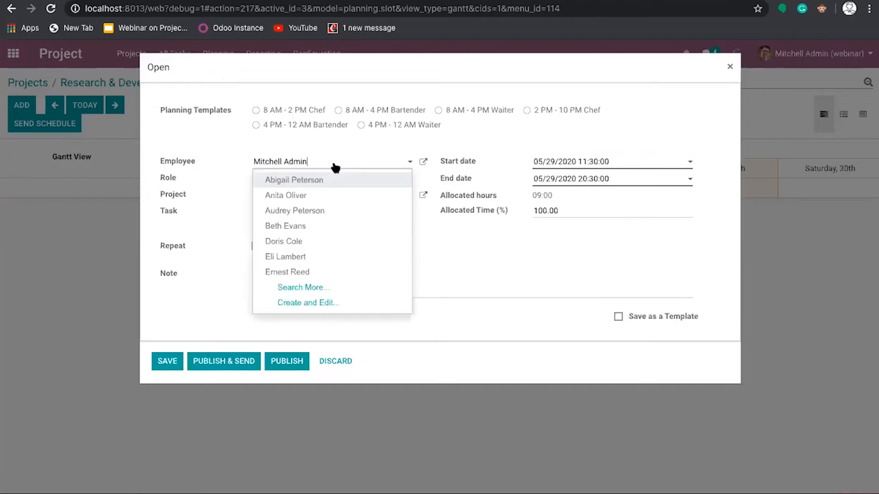
{"action": "left_click", "coordinate": [322, 179]}
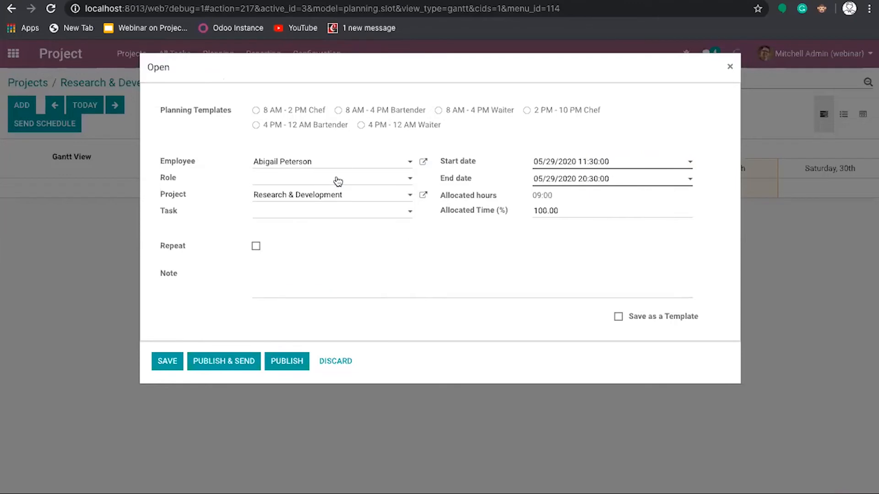
{"action": "left_click", "coordinate": [338, 180]}
{"action": "left_click", "coordinate": [331, 200]}
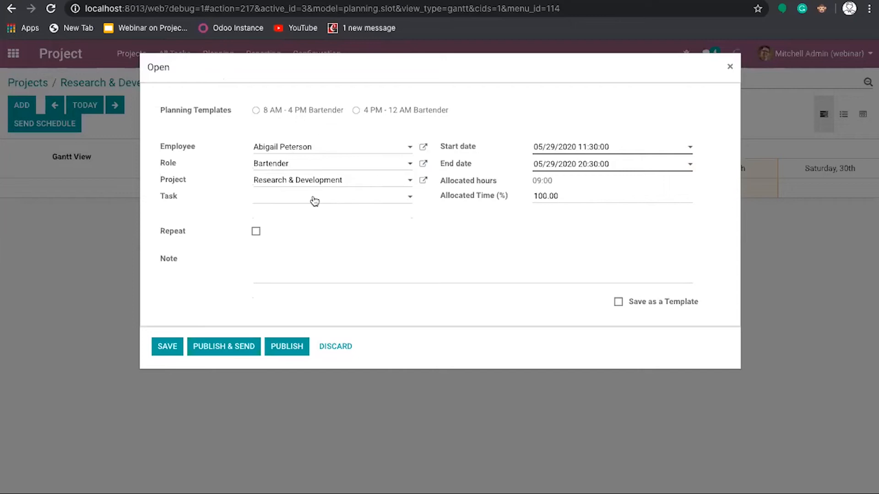
{"action": "left_click", "coordinate": [357, 199]}
{"action": "left_click", "coordinate": [346, 215]}
- Try the weekly repeat of the shift with the Until and Forever options, and close the shift without saving
{"action": "left_click", "coordinate": [255, 232]}
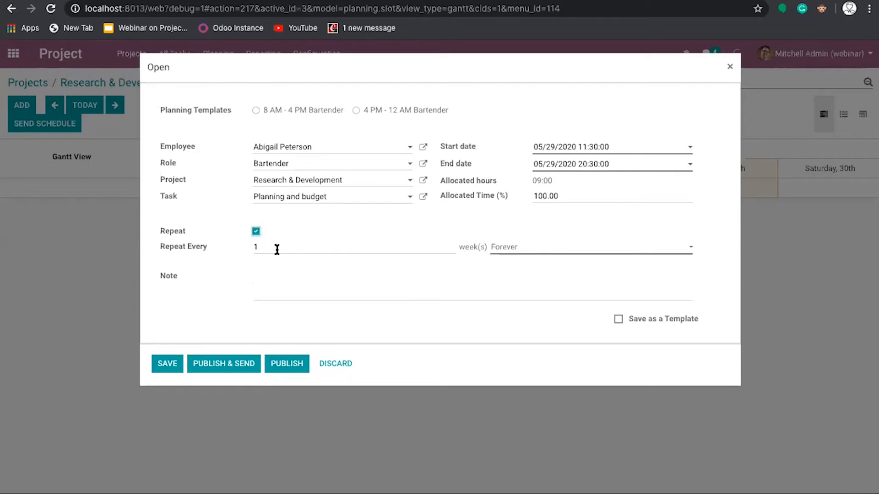
{"action": "left_click", "coordinate": [528, 247]}
{"action": "left_click", "coordinate": [526, 257]}
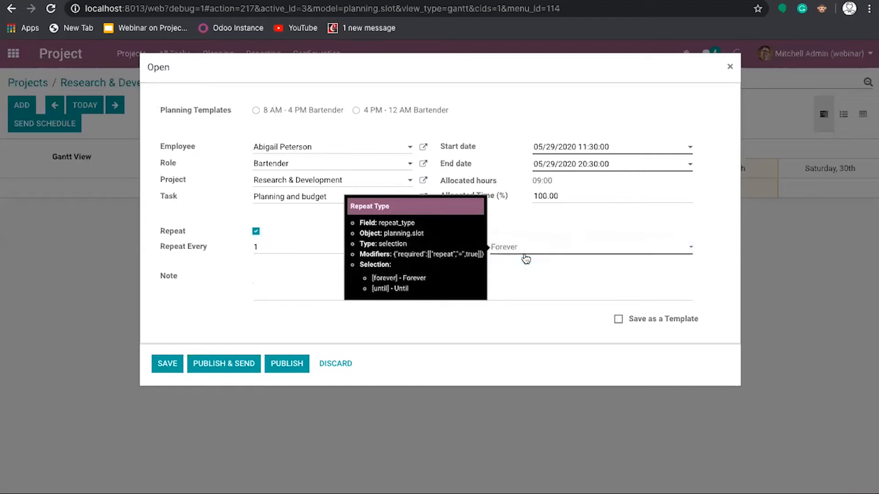
{"action": "left_click", "coordinate": [577, 254]}
{"action": "left_click", "coordinate": [529, 233]}
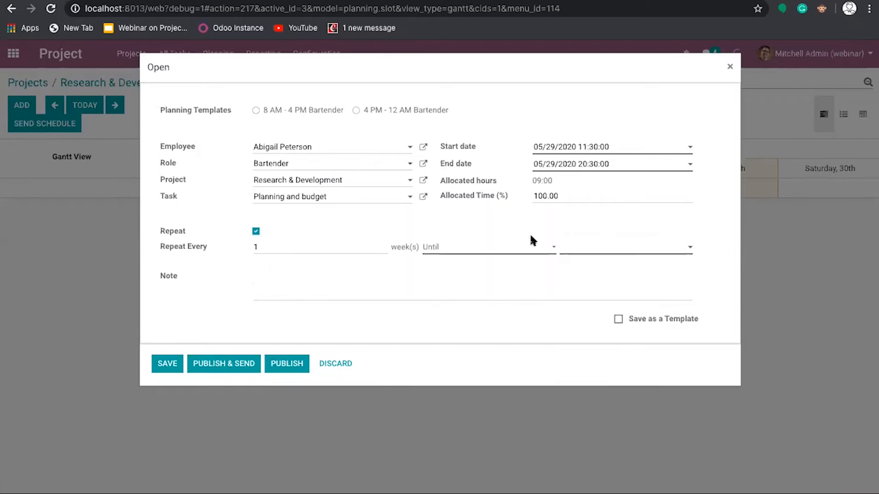
{"action": "left_click", "coordinate": [547, 248]}
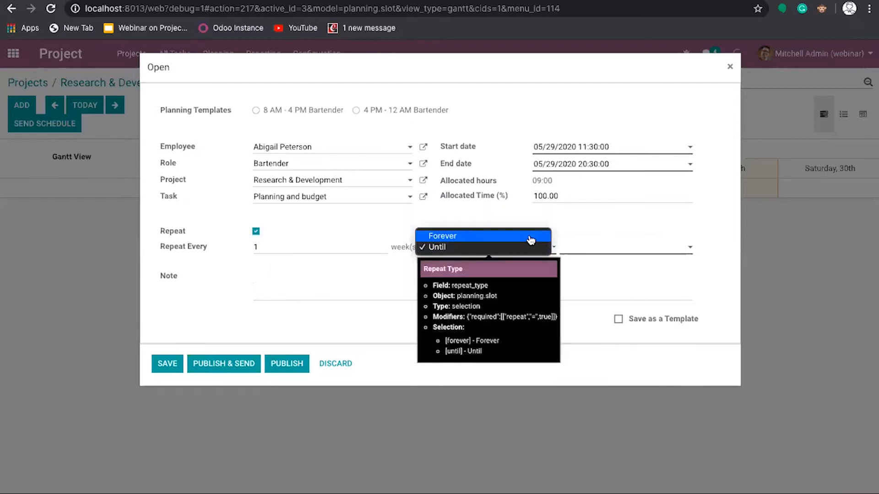
{"action": "left_click", "coordinate": [528, 234]}
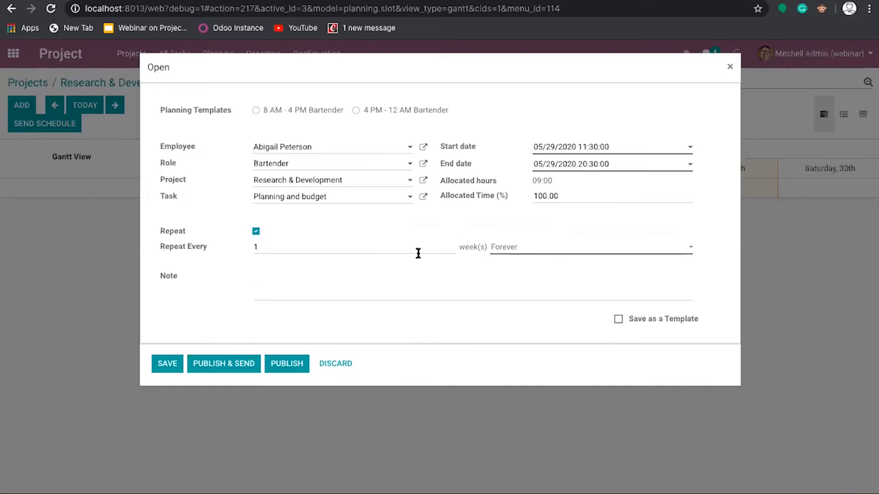
{"action": "double_click", "coordinate": [394, 251]}
{"action": "left_click", "coordinate": [282, 275]}
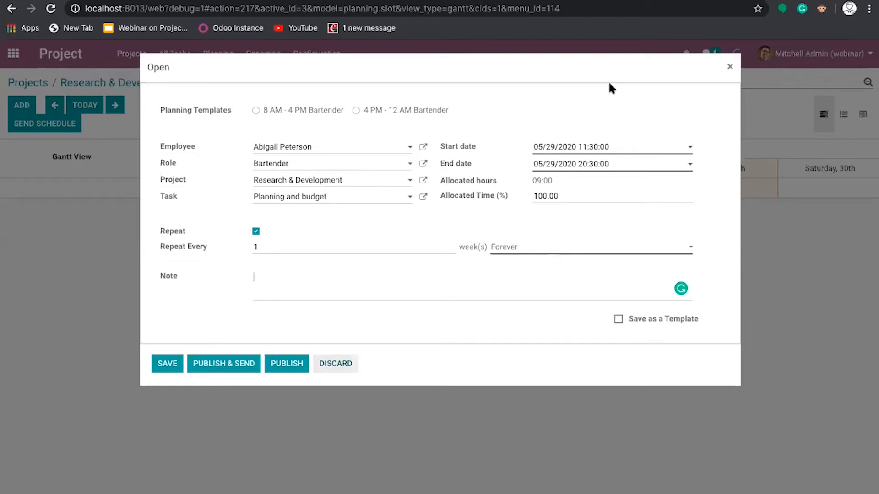
{"action": "left_click", "coordinate": [730, 70]}
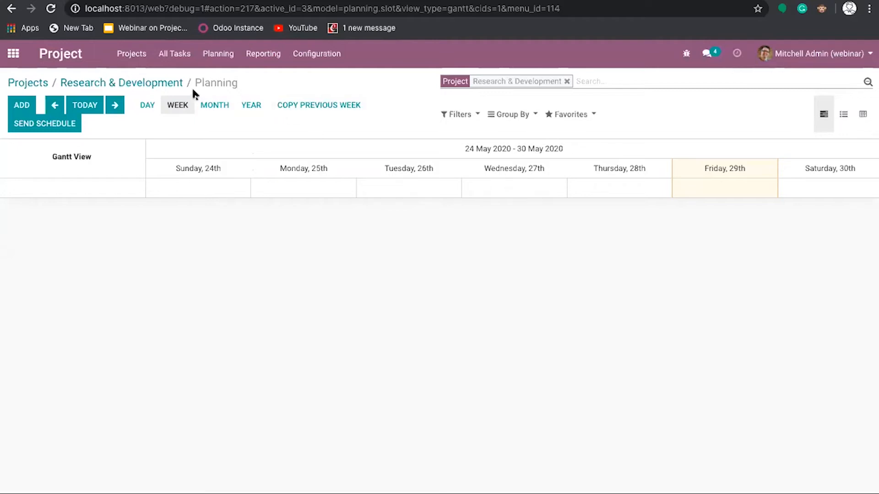
- Review the Research & Development project's settings and available record actions, and return to the projects overview
{"action": "left_click", "coordinate": [175, 87]}
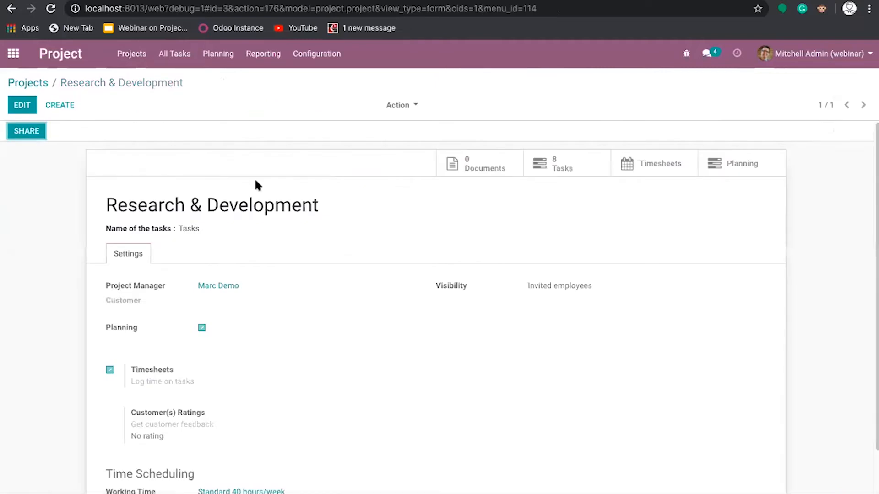
{"action": "scroll", "coordinate": [324, 312], "scroll_direction": "down", "scroll_amount": 1}
{"action": "scroll", "coordinate": [324, 317], "scroll_direction": "down", "scroll_amount": 1}
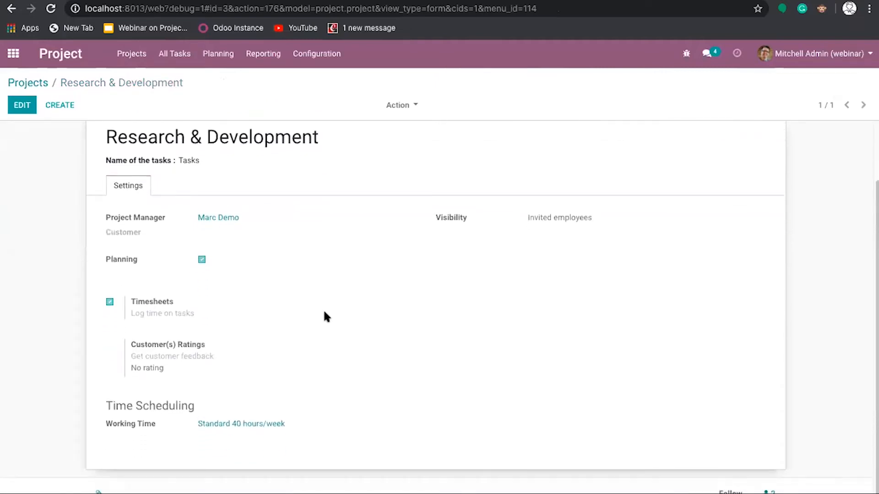
{"action": "scroll", "coordinate": [324, 317], "scroll_direction": "up", "scroll_amount": 2}
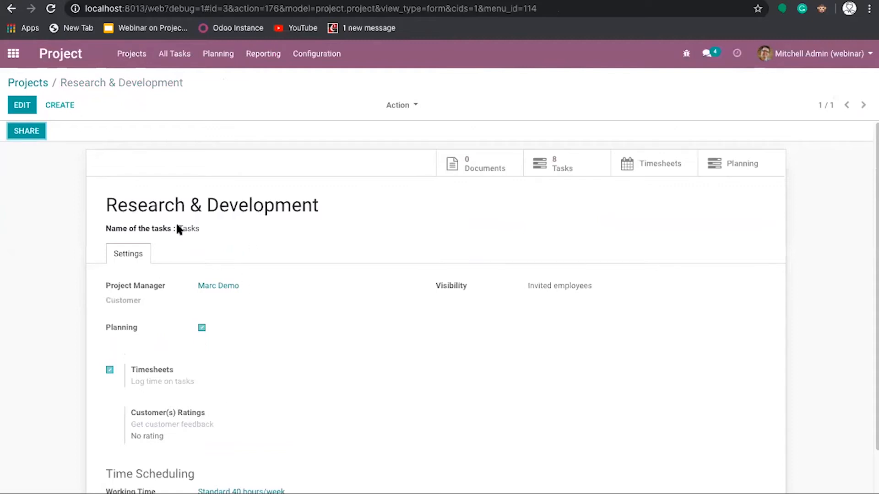
{"action": "left_click", "coordinate": [403, 106]}
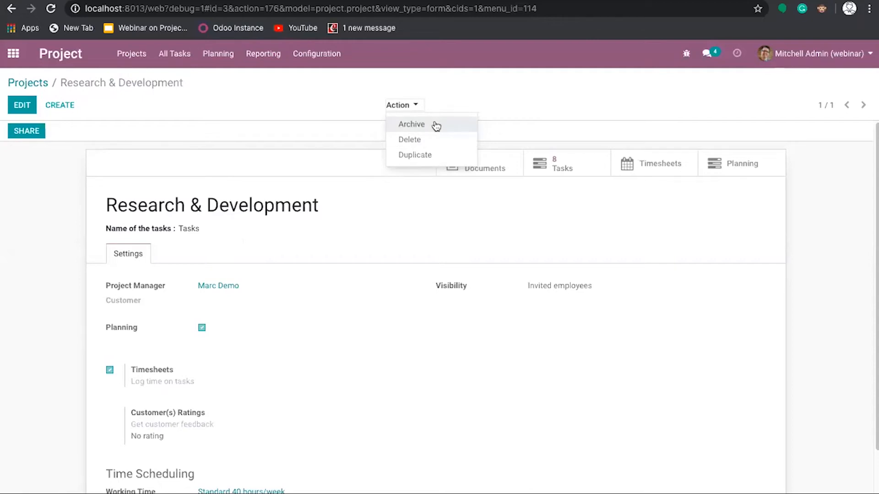
{"action": "left_click", "coordinate": [139, 59]}
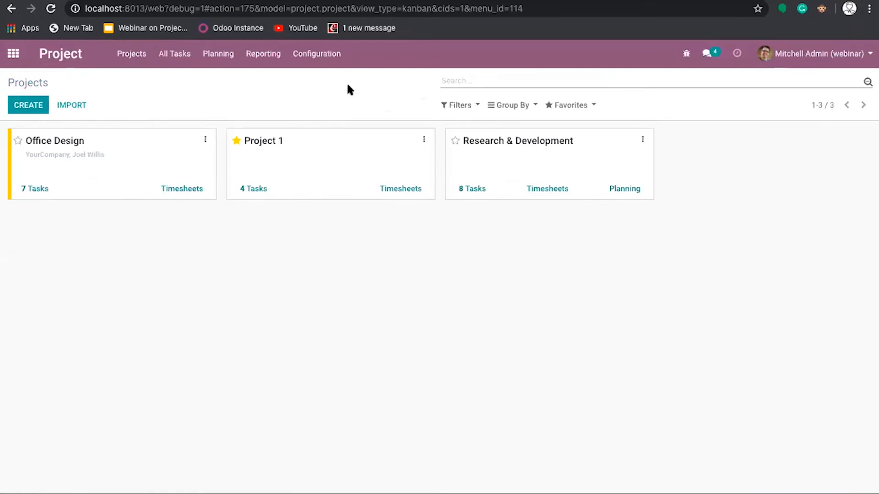
- Open the first stage named New from the project stage configuration for editing
{"action": "left_click", "coordinate": [331, 59]}
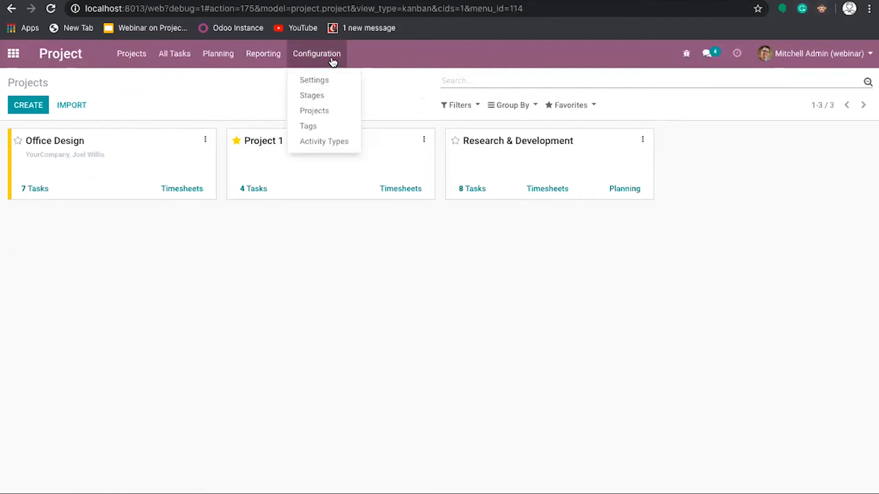
{"action": "left_click", "coordinate": [321, 94]}
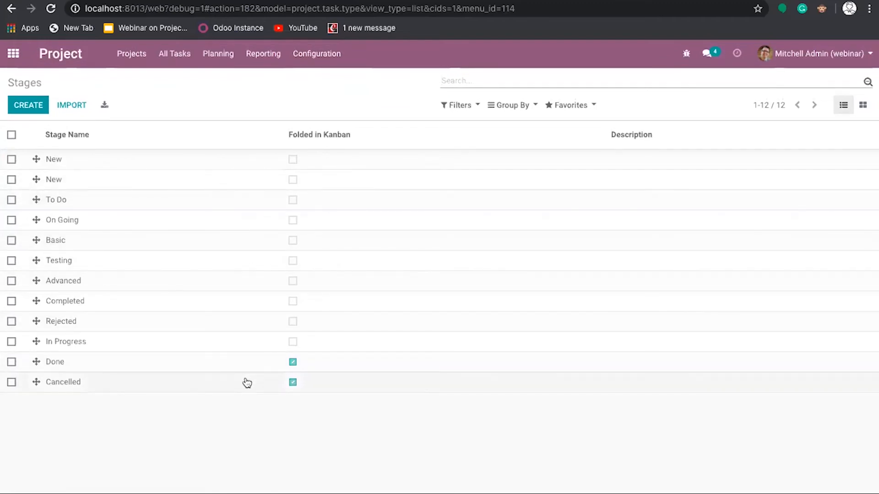
{"action": "left_click", "coordinate": [93, 160]}
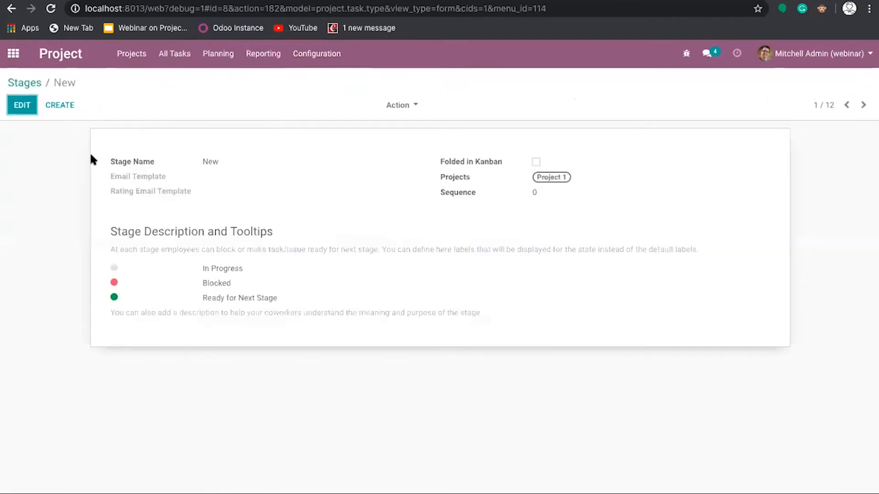
{"action": "left_click", "coordinate": [22, 105]}
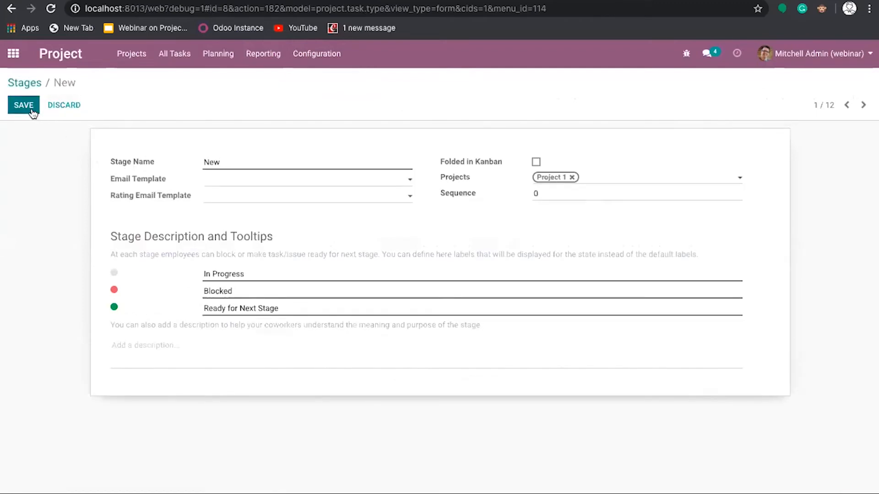
- Add Office Design and Research & Development to the projects that use the New stage
{"action": "left_click", "coordinate": [609, 180]}
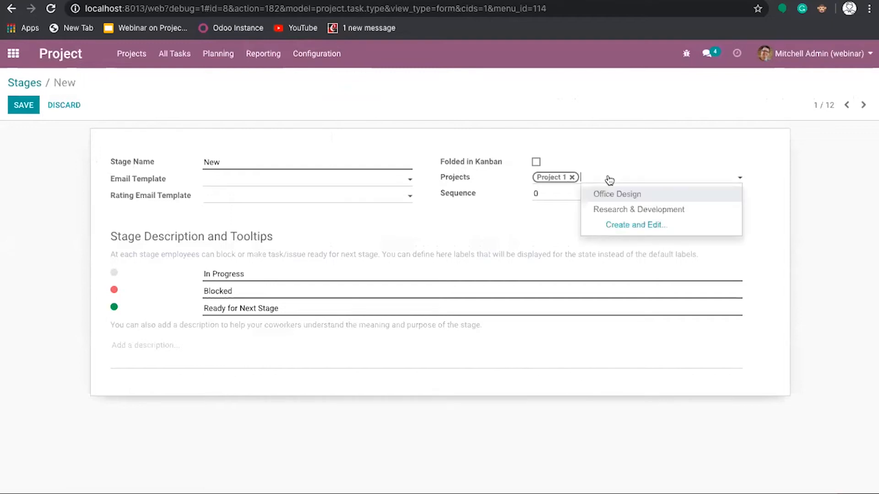
{"action": "left_click", "coordinate": [623, 192]}
{"action": "left_click", "coordinate": [688, 177]}
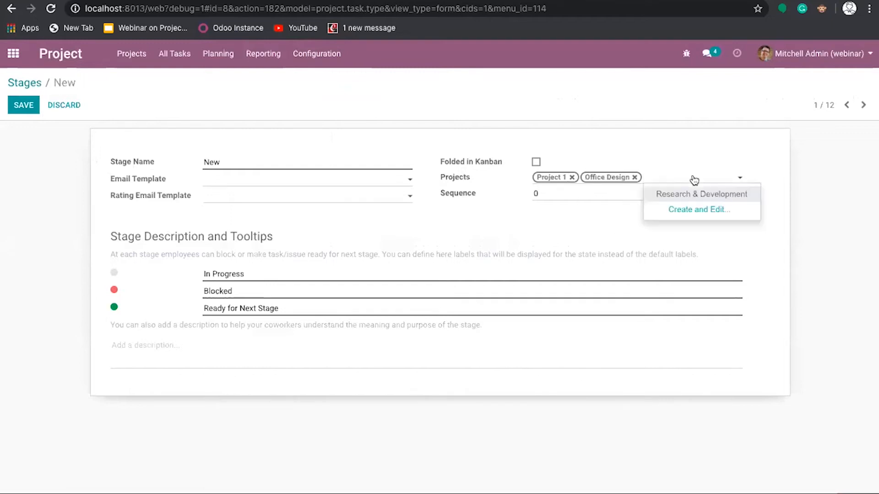
{"action": "left_click", "coordinate": [697, 194]}
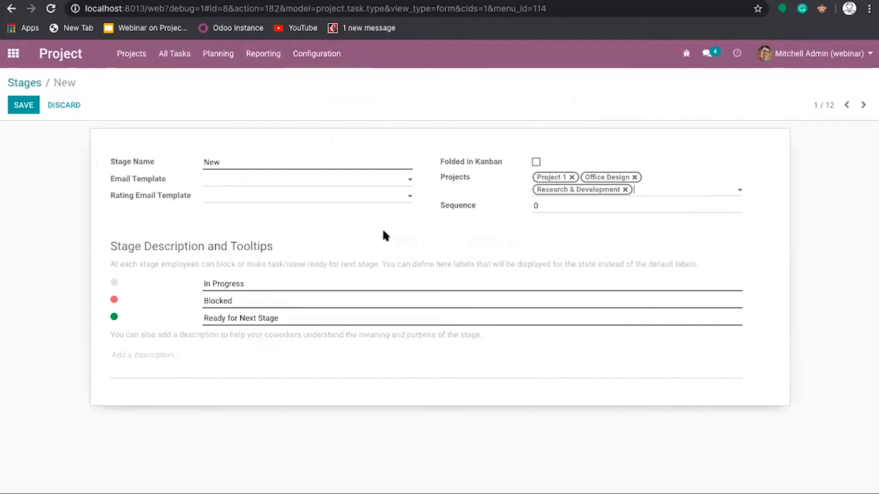
- Check the stage's available email templates and set its rating email template to Task: Rating Request
{"action": "left_click", "coordinate": [567, 207]}
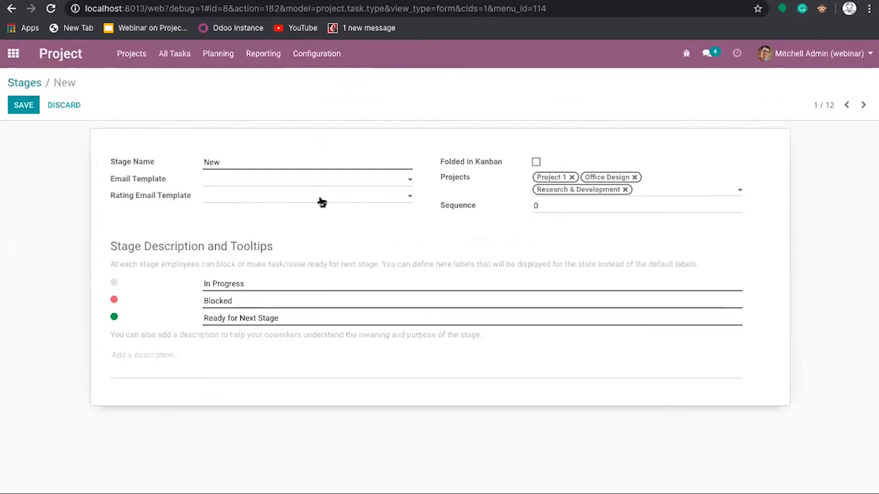
{"action": "left_click", "coordinate": [344, 184]}
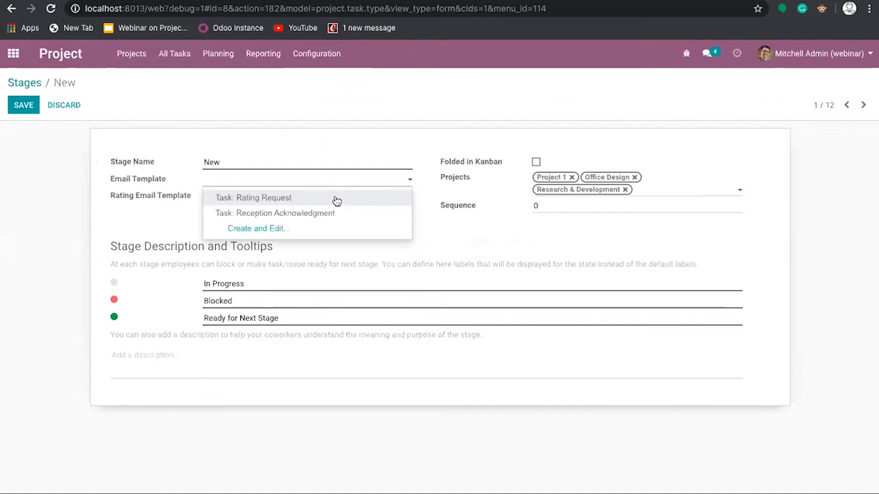
{"action": "left_click", "coordinate": [431, 199]}
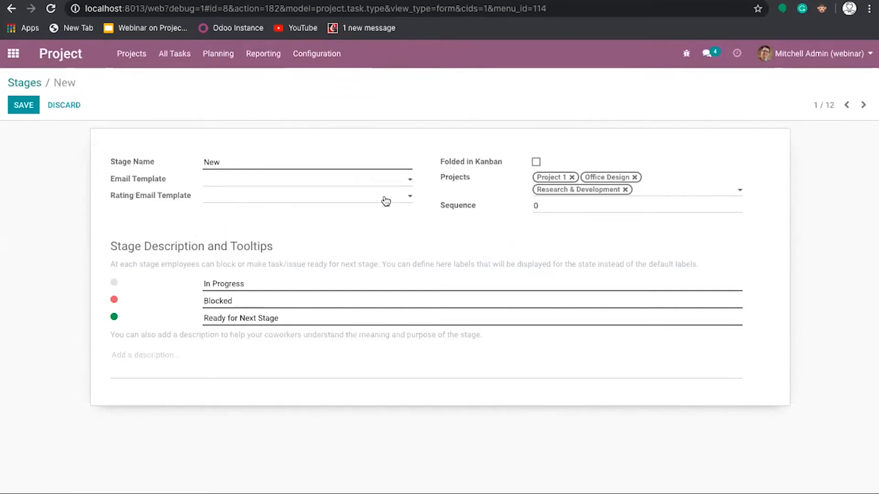
{"action": "left_click", "coordinate": [386, 202]}
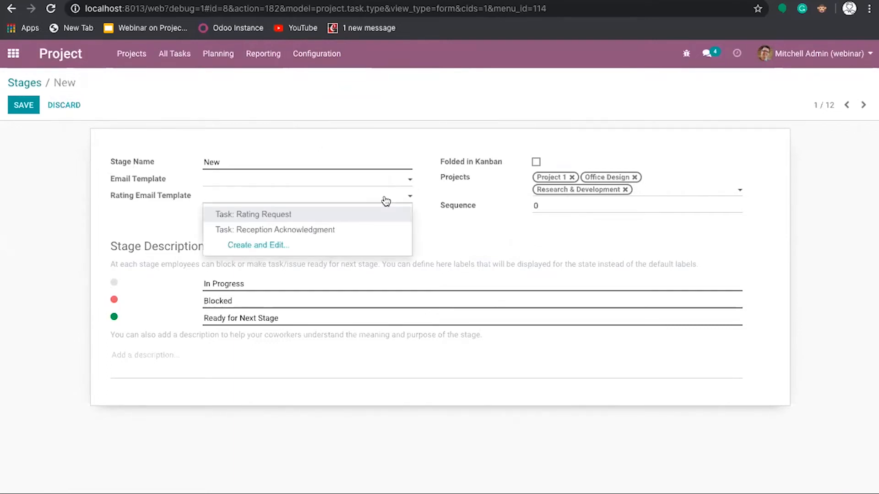
{"action": "left_click", "coordinate": [408, 215]}
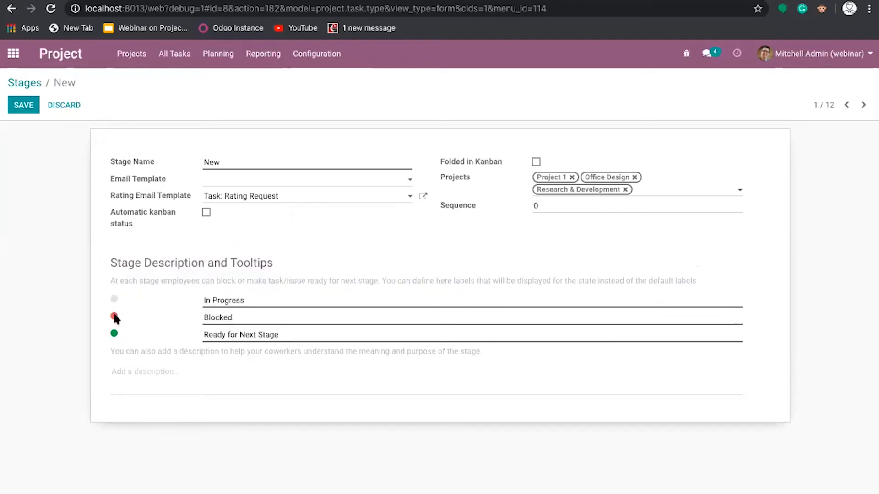
- Review the stage's In Progress, Blocked and Ready for Next Stage status labels, and save the stage
{"action": "mouse_move", "coordinate": [114, 316]}
{"action": "mouse_move", "coordinate": [115, 337]}
{"action": "left_click", "coordinate": [246, 300]}
{"action": "key", "text": "ctrl+a"}
{"action": "left_click", "coordinate": [234, 317]}
{"action": "left_click", "coordinate": [23, 106]}
- Turn developer mode off to compare the available configuration options and stage fields, and turn it back on
{"action": "left_click", "coordinate": [321, 55]}
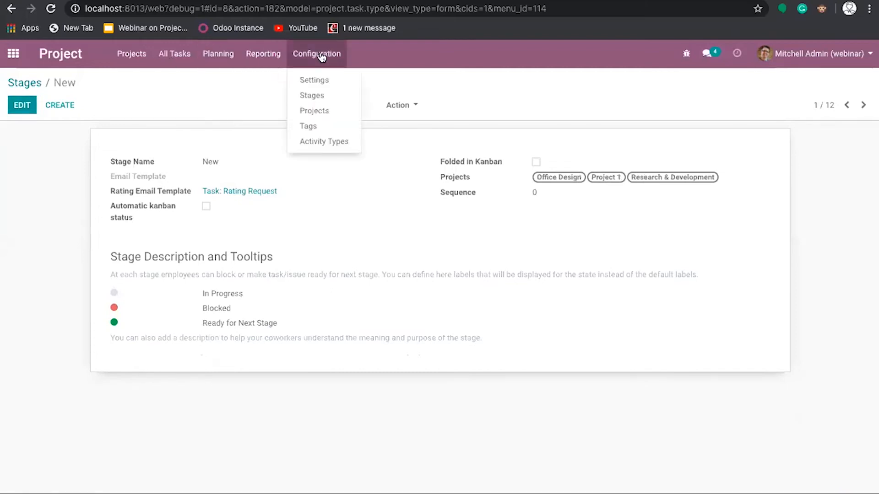
{"action": "left_click", "coordinate": [822, 10]}
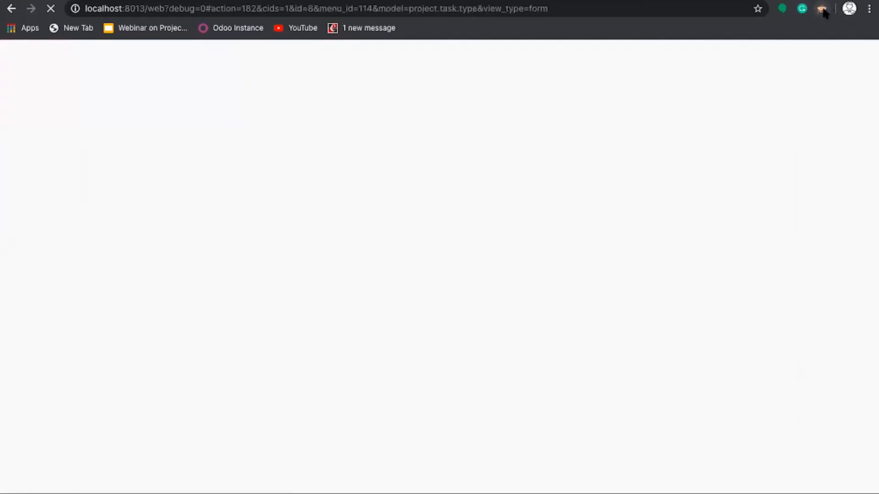
{"action": "left_click", "coordinate": [330, 60]}
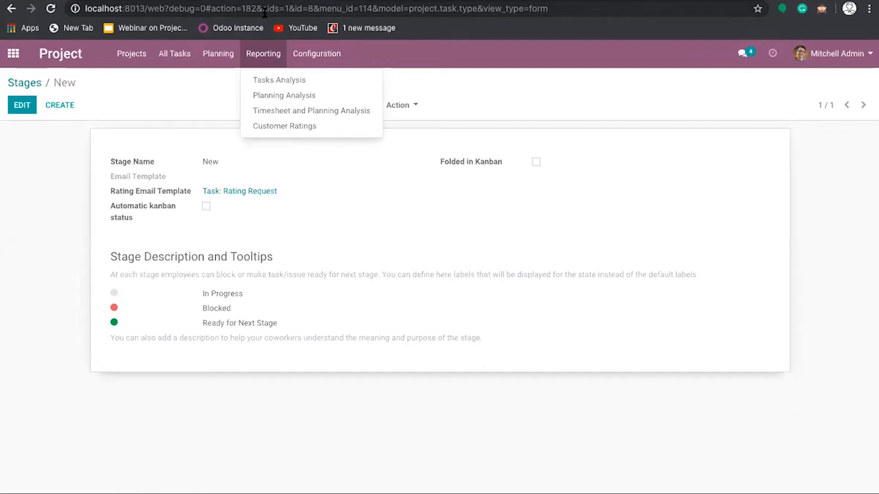
{"action": "left_click", "coordinate": [820, 11]}
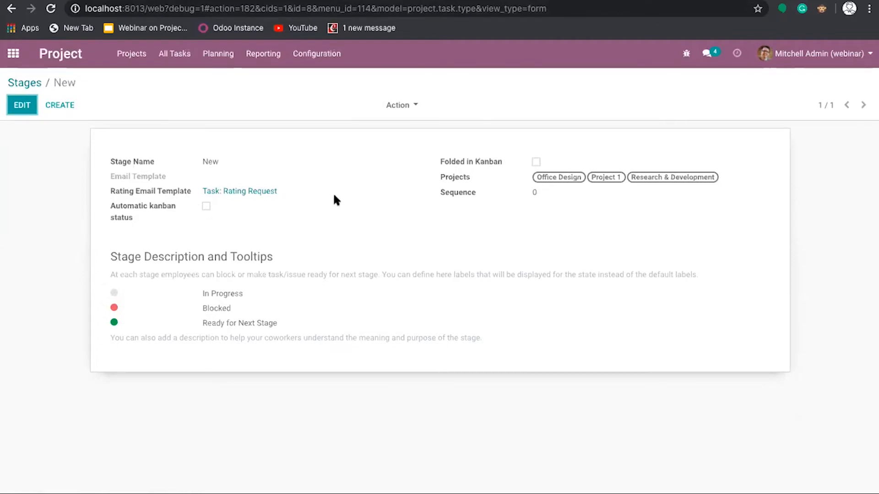
- Review the list of project tags and the list of activity types in the project configuration
{"action": "left_click", "coordinate": [326, 54]}
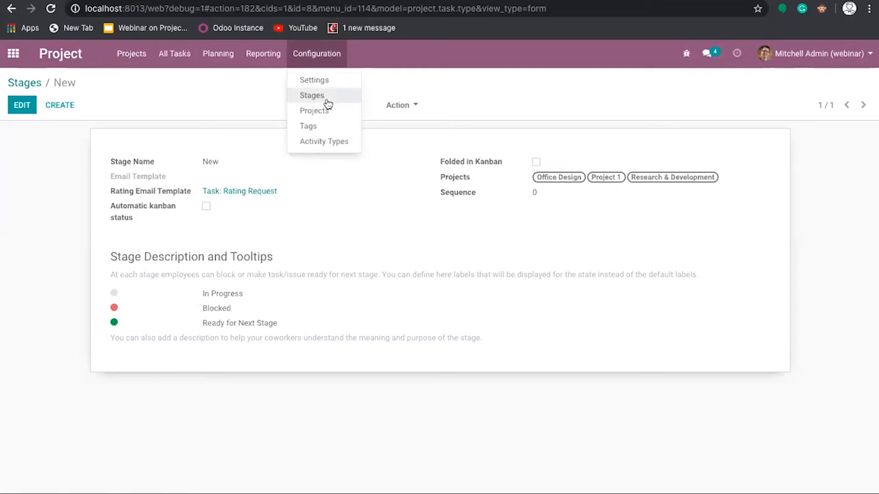
{"action": "left_click", "coordinate": [326, 127]}
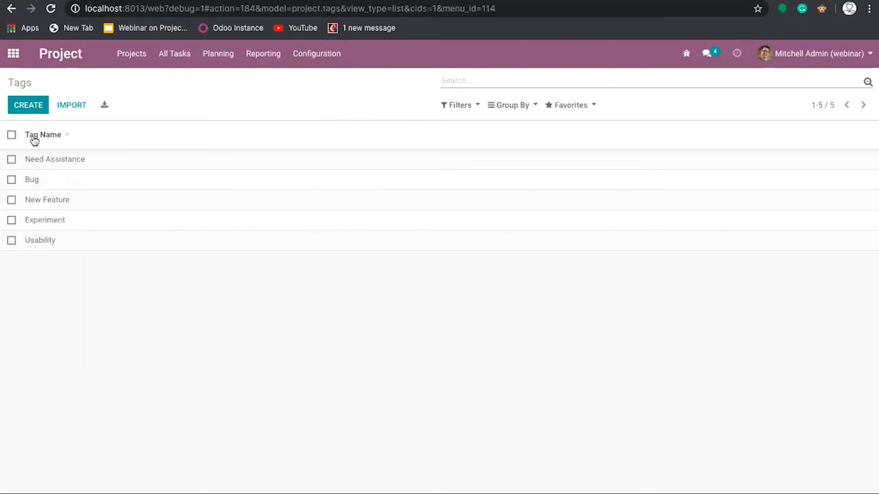
{"action": "mouse_move", "coordinate": [35, 141]}
{"action": "left_click", "coordinate": [325, 58]}
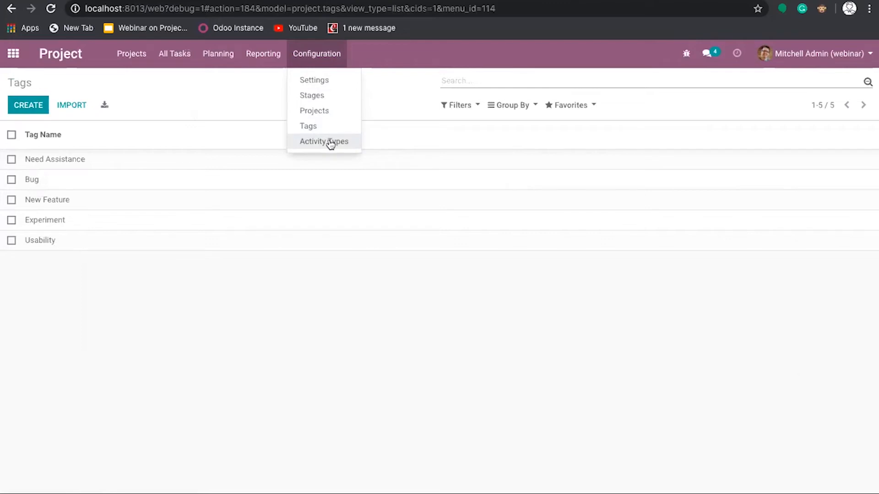
{"action": "left_click", "coordinate": [331, 143]}
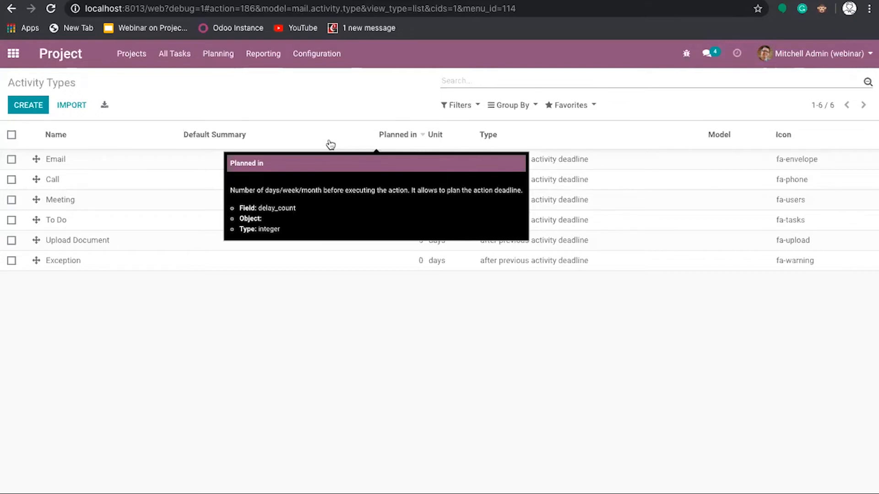
- Switch to the Cybrosys Technologies website and open its Odoo videos page
{"action": "left_click", "coordinate": [372, 32]}
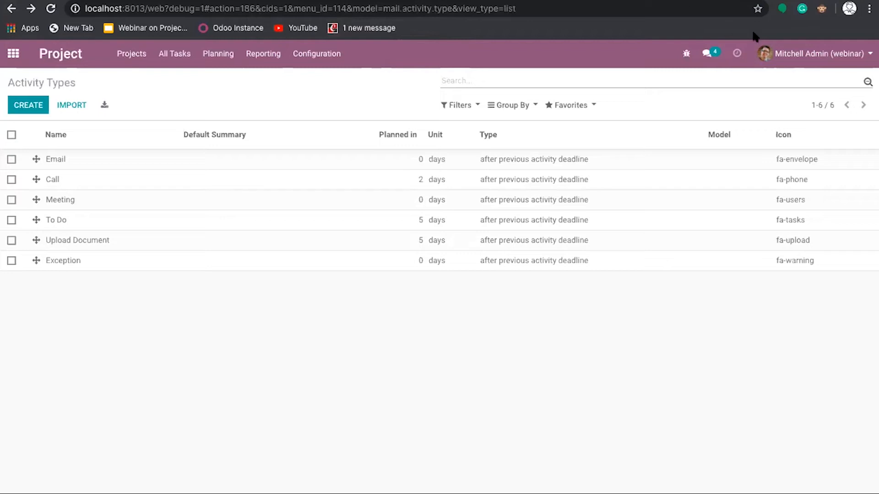
{"action": "left_click", "coordinate": [350, 27]}
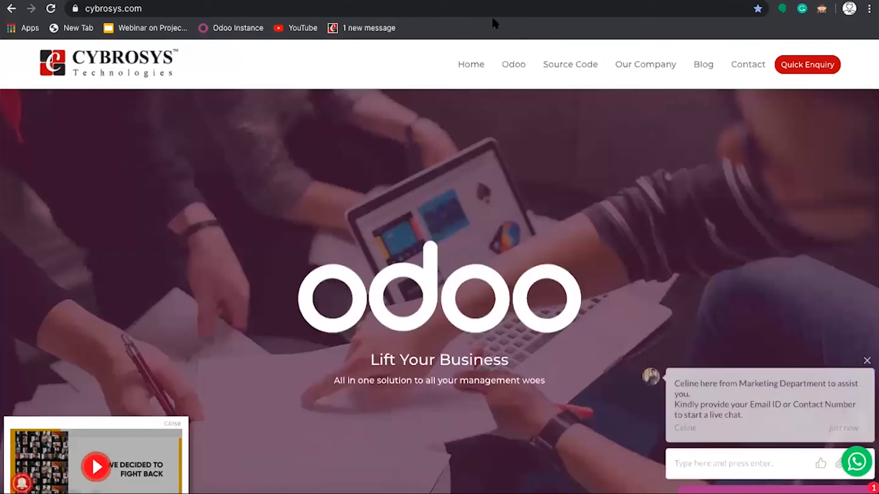
{"action": "left_click", "coordinate": [511, 67]}
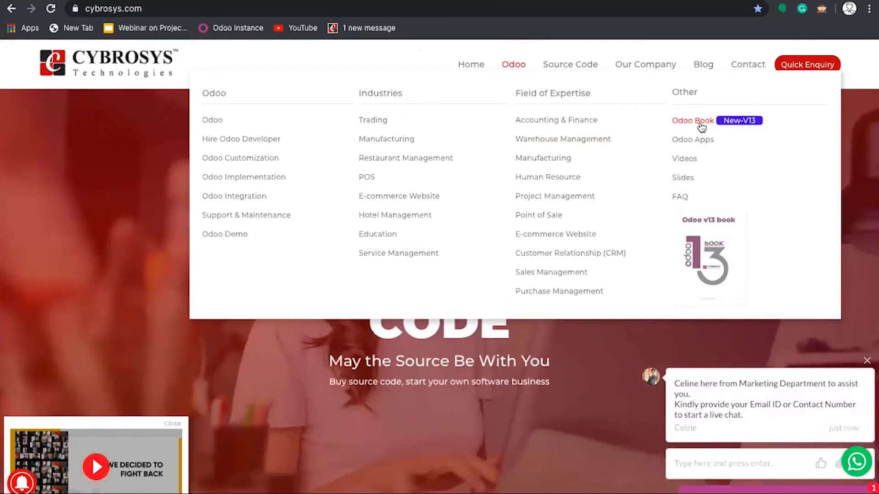
{"action": "left_click", "coordinate": [689, 160]}
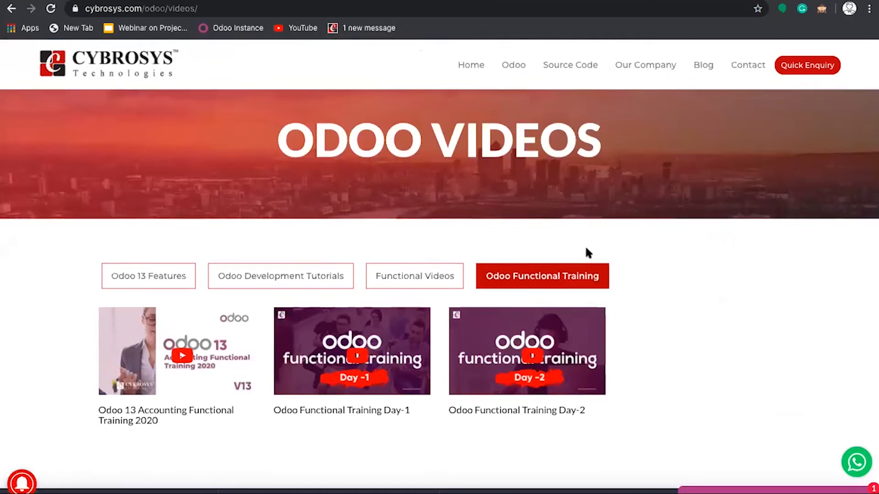
- Search the Cybrosys blog for posts tagged Project and look through the results
{"action": "left_click", "coordinate": [697, 67]}
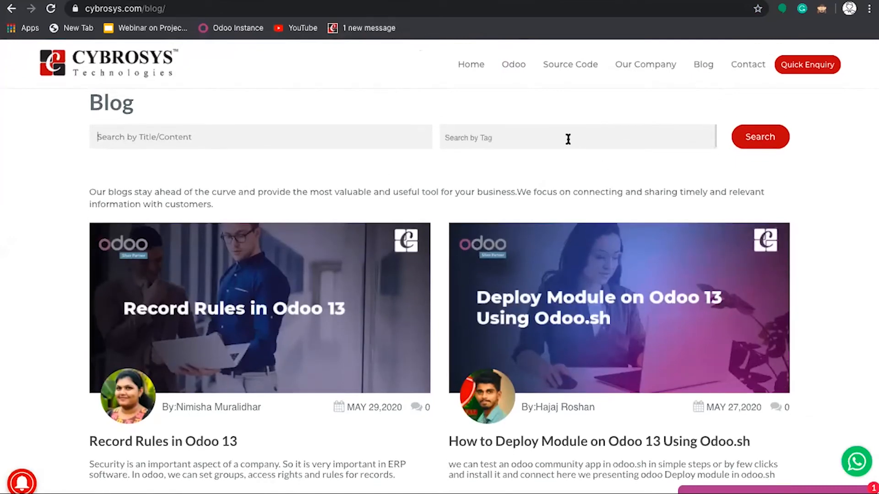
{"action": "left_click", "coordinate": [567, 139]}
{"action": "scroll", "coordinate": [501, 221], "scroll_direction": "down", "scroll_amount": 1}
{"action": "scroll", "coordinate": [501, 220], "scroll_direction": "down", "scroll_amount": 3}
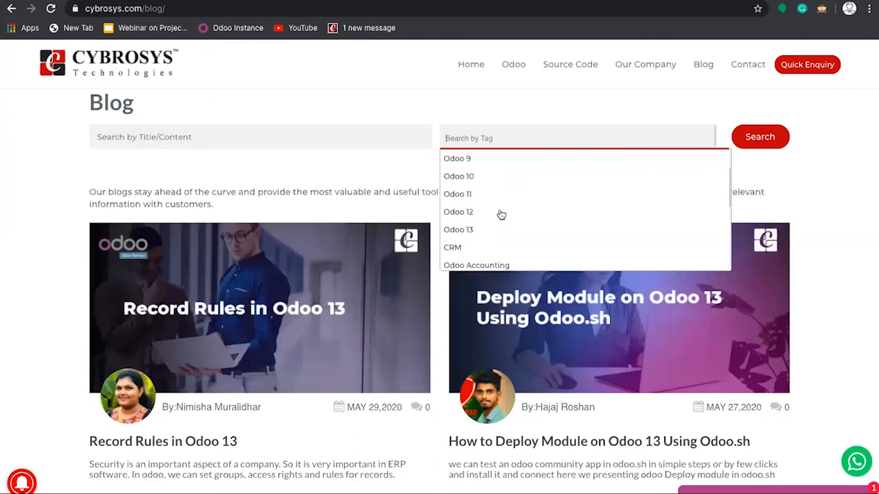
{"action": "left_click", "coordinate": [510, 137]}
{"action": "type", "text": "proje"}
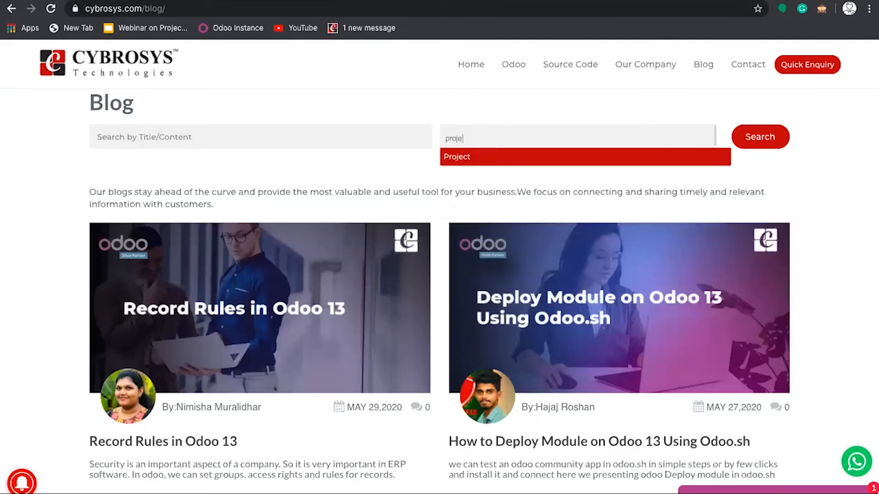
{"action": "left_click", "coordinate": [495, 156]}
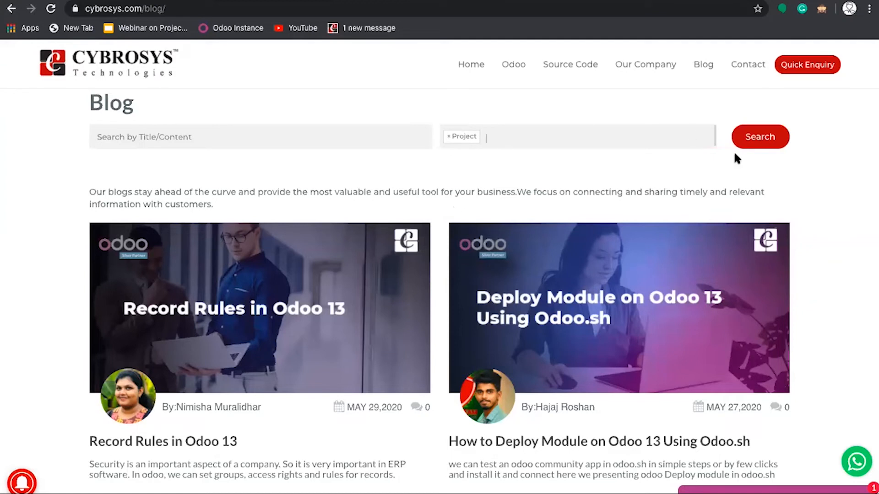
{"action": "left_click", "coordinate": [764, 144]}
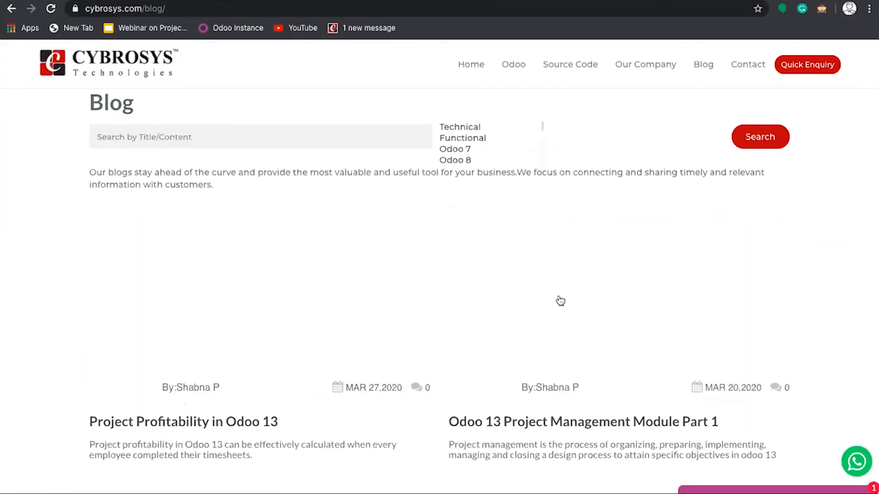
{"action": "scroll", "coordinate": [560, 300], "scroll_direction": "down", "scroll_amount": 8}
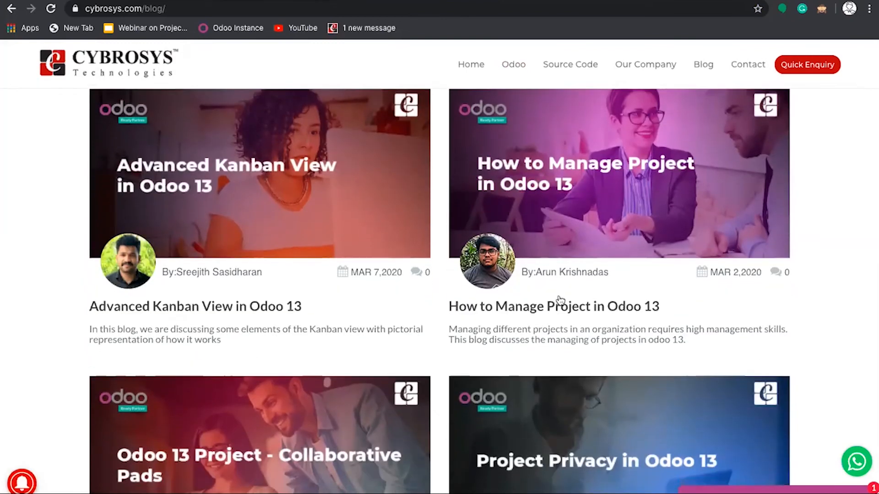
{"action": "scroll", "coordinate": [560, 300], "scroll_direction": "down", "scroll_amount": 20}
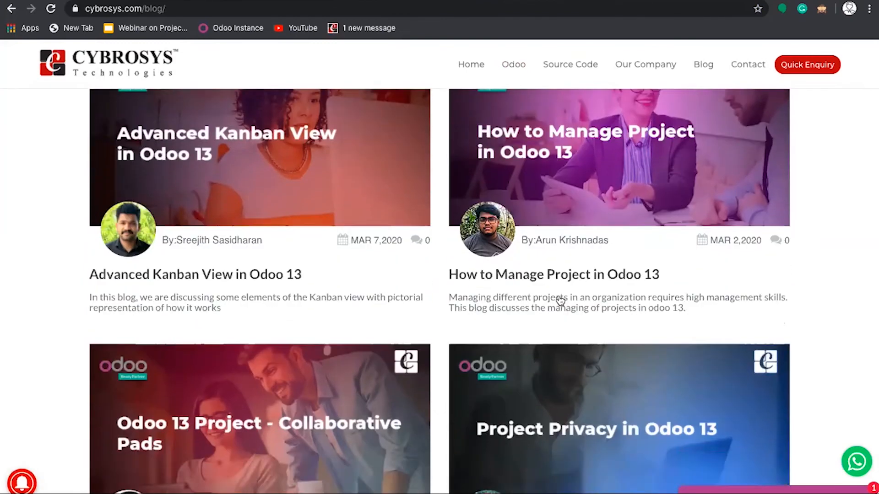
{"action": "scroll", "coordinate": [559, 300], "scroll_direction": "up", "scroll_amount": 10}
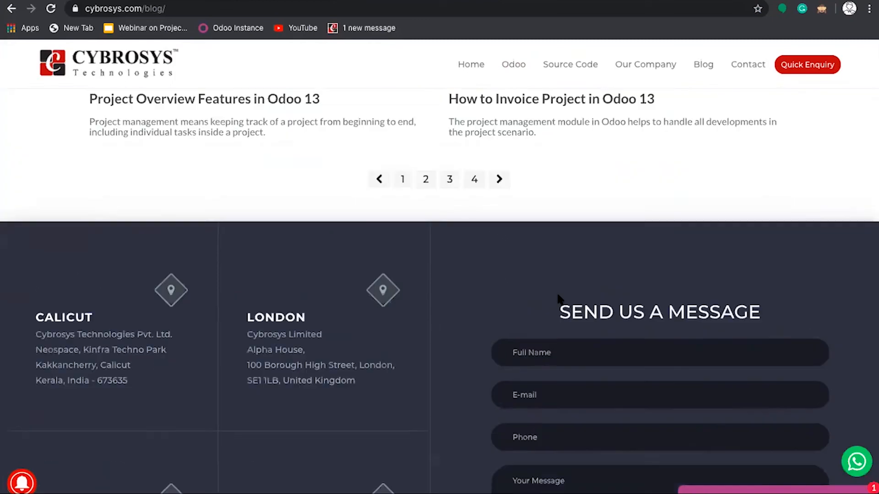
{"action": "scroll", "coordinate": [559, 300], "scroll_direction": "up", "scroll_amount": 20}
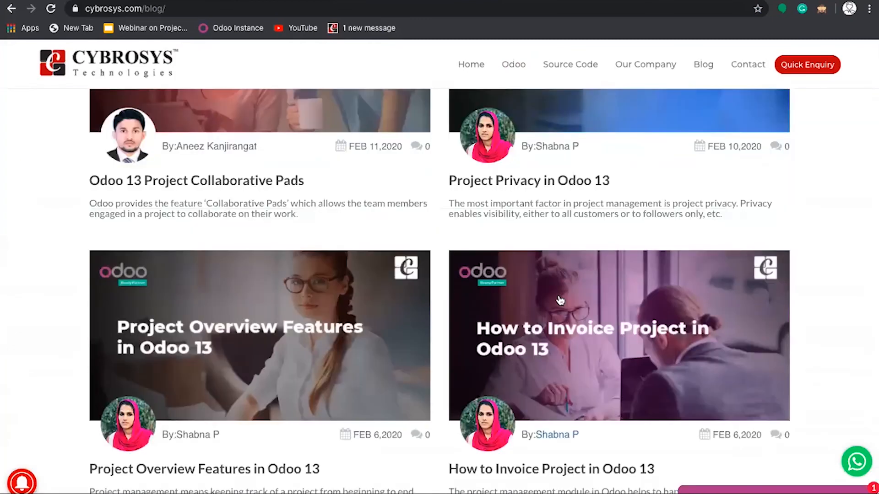
{"action": "scroll", "coordinate": [560, 300], "scroll_direction": "up", "scroll_amount": 1}
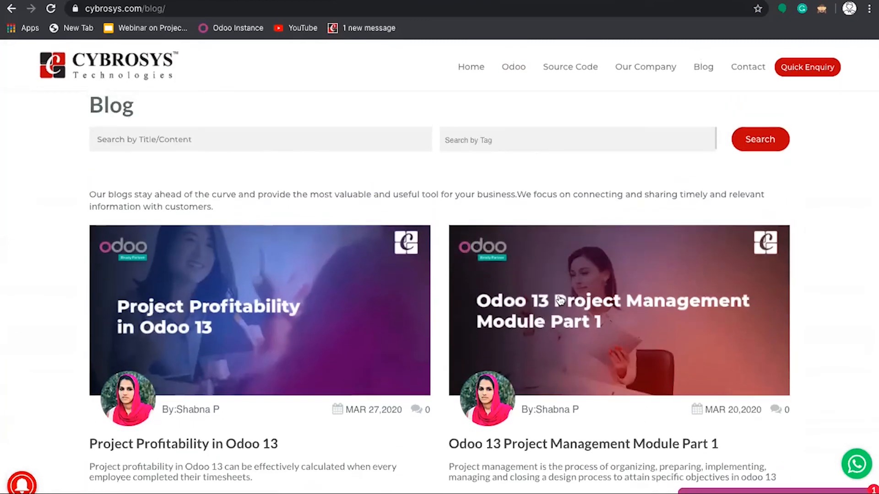
- Search the blog for posts carrying both the Odoo 13 and Project tags
{"action": "left_click", "coordinate": [602, 139]}
{"action": "scroll", "coordinate": [549, 251], "scroll_direction": "down", "scroll_amount": 3}
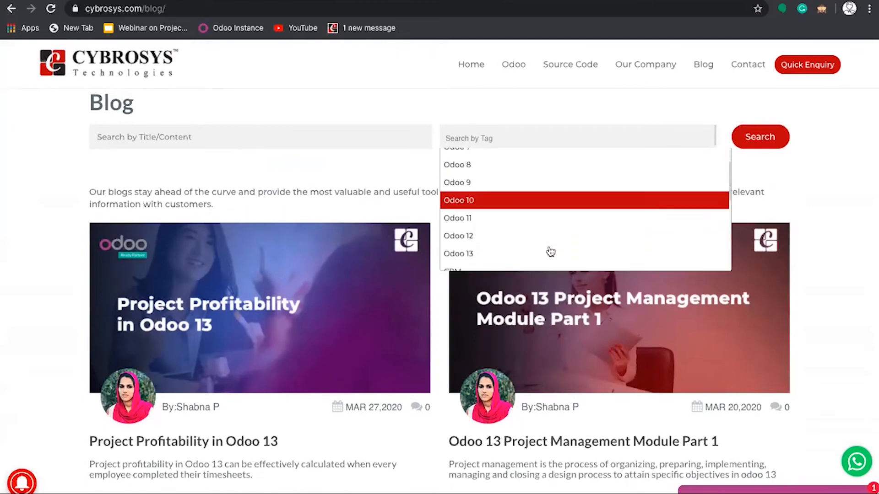
{"action": "left_click", "coordinate": [505, 207]}
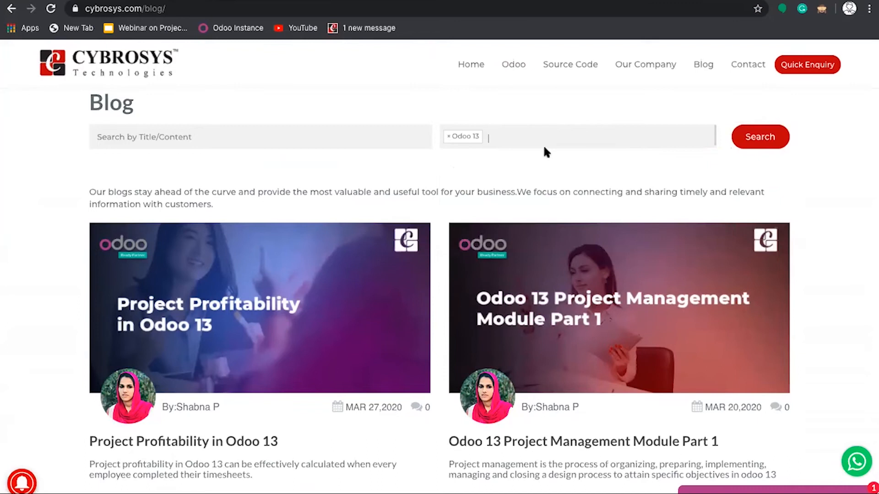
{"action": "left_click", "coordinate": [569, 138]}
{"action": "scroll", "coordinate": [532, 220], "scroll_direction": "down", "scroll_amount": 5}
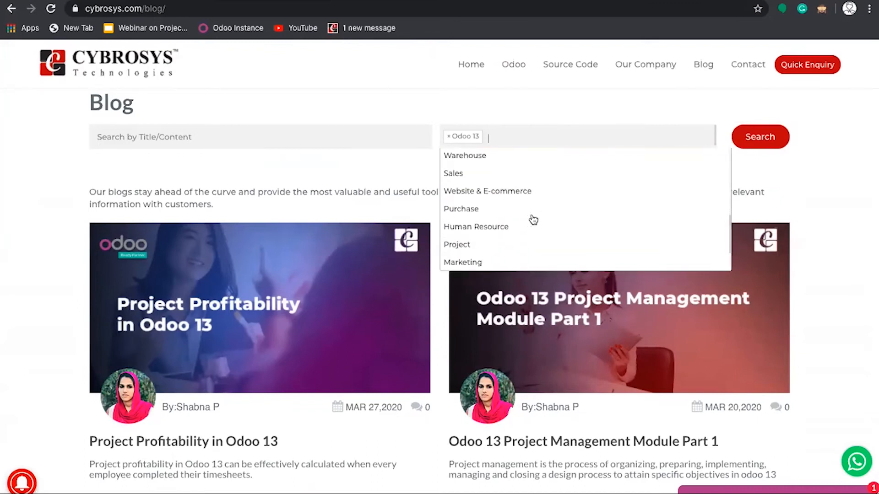
{"action": "left_click", "coordinate": [504, 208]}
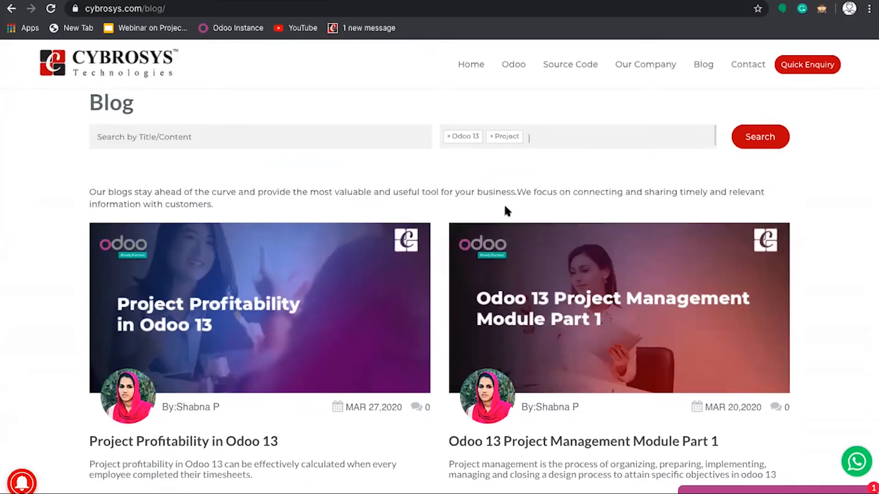
{"action": "left_click", "coordinate": [772, 140]}
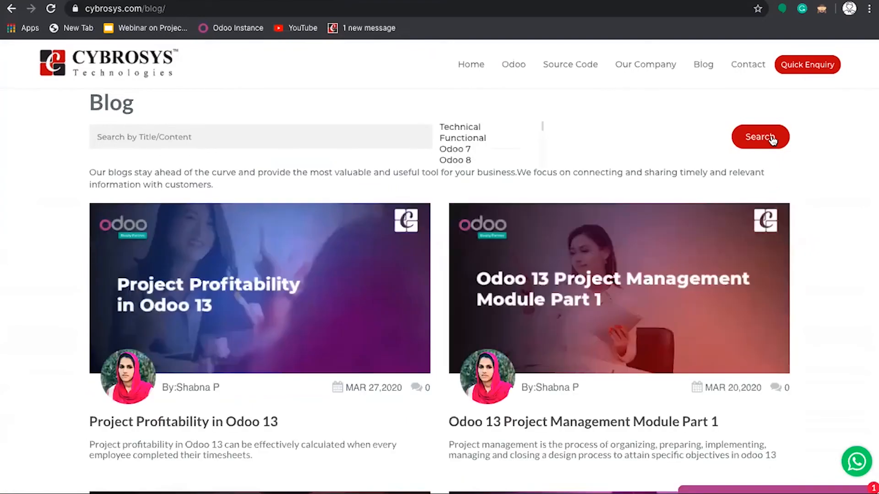
- Look through the blog posts found for the Odoo 13 and Project tags
{"action": "scroll", "coordinate": [618, 348], "scroll_direction": "down", "scroll_amount": 9}
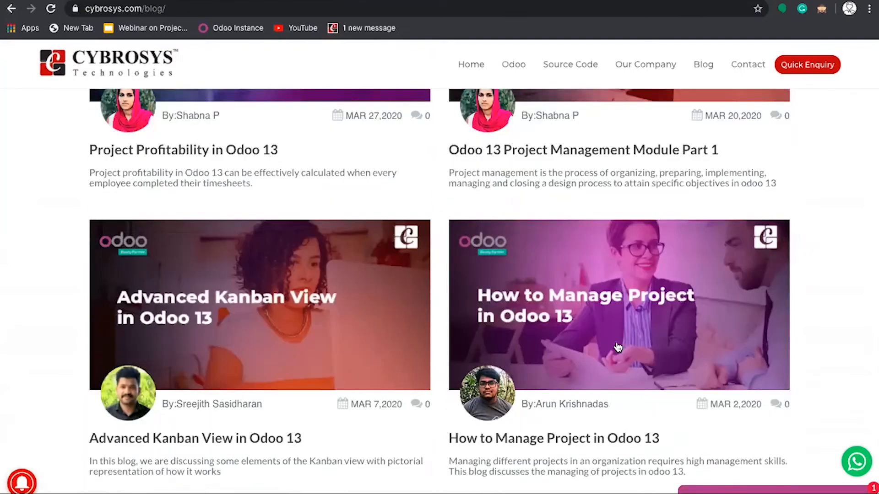
{"action": "scroll", "coordinate": [618, 347], "scroll_direction": "up", "scroll_amount": 9}
{"action": "scroll", "coordinate": [615, 339], "scroll_direction": "up", "scroll_amount": 1}
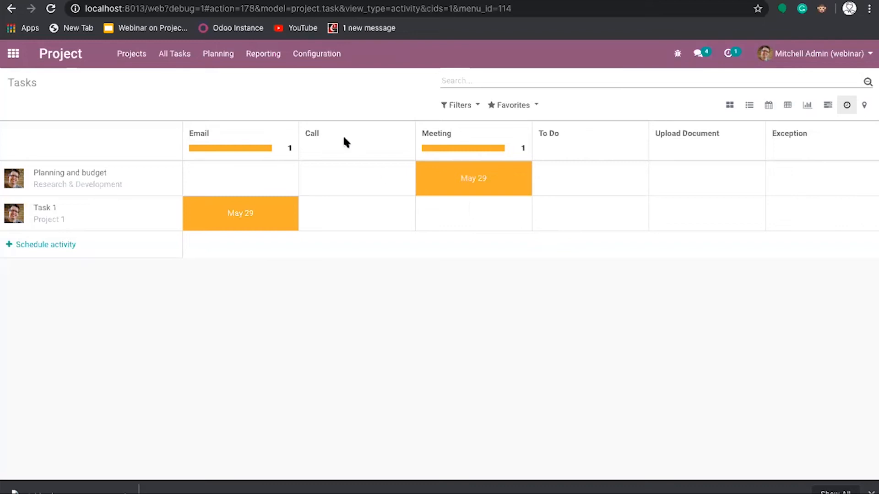
- Show the board of all tasks and examine the weekly shift planning by employee
{"action": "left_click", "coordinate": [185, 58]}
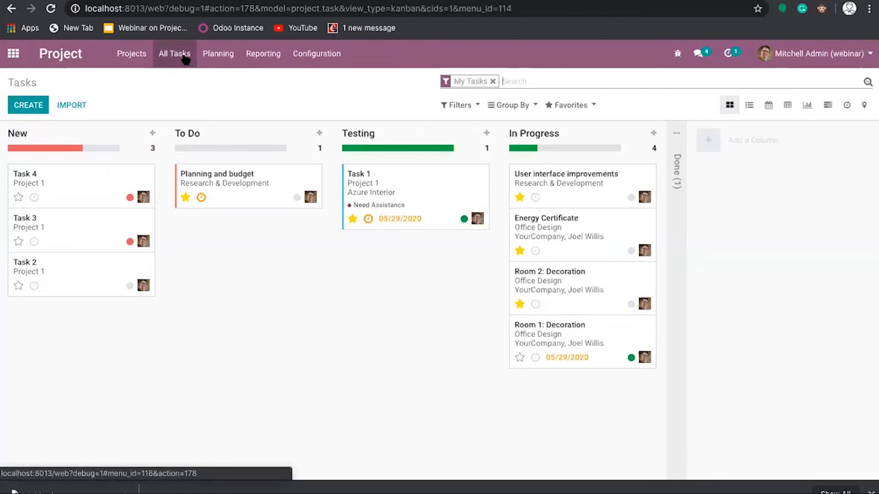
{"action": "left_click", "coordinate": [216, 59]}
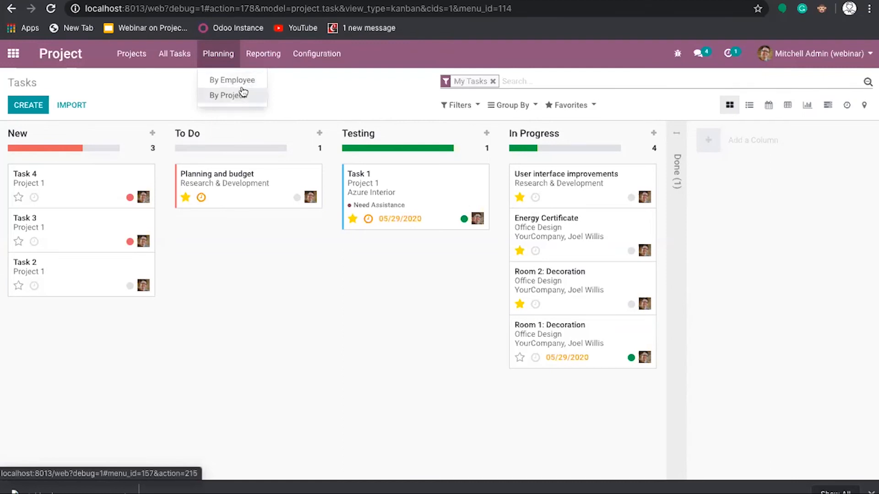
{"action": "left_click", "coordinate": [317, 53]}
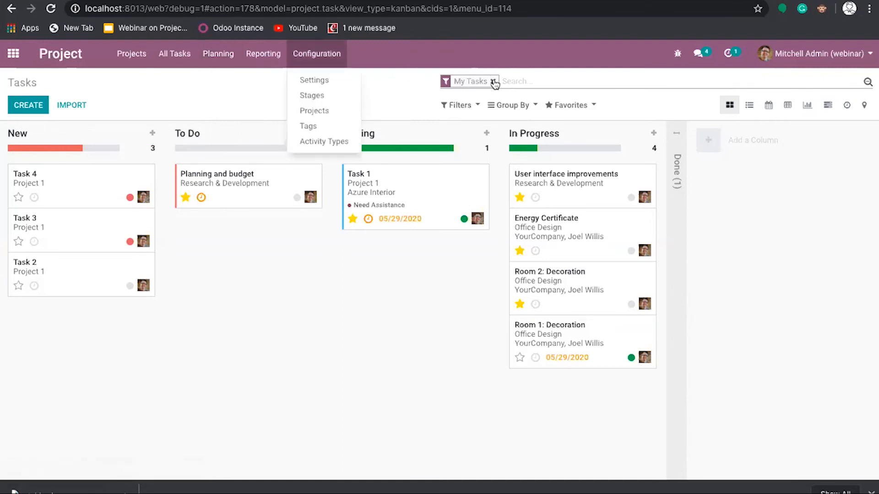
{"action": "left_click", "coordinate": [219, 58]}
{"action": "left_click", "coordinate": [221, 58]}
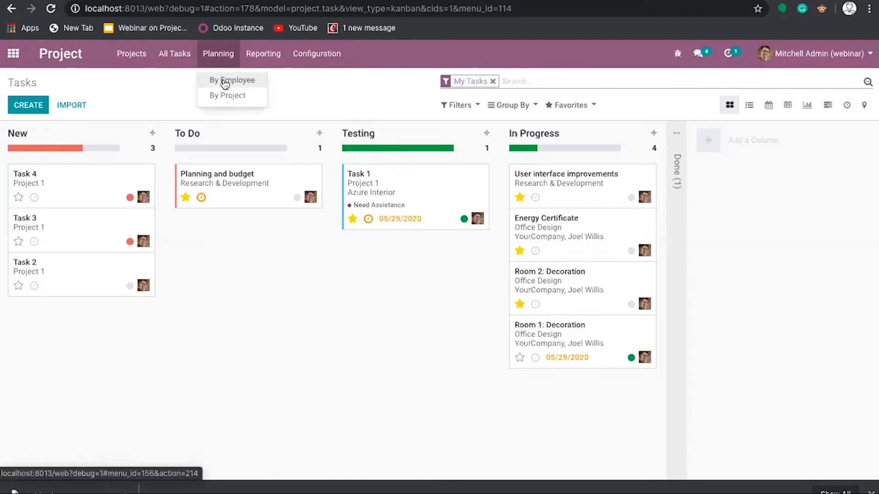
{"action": "left_click", "coordinate": [224, 83]}
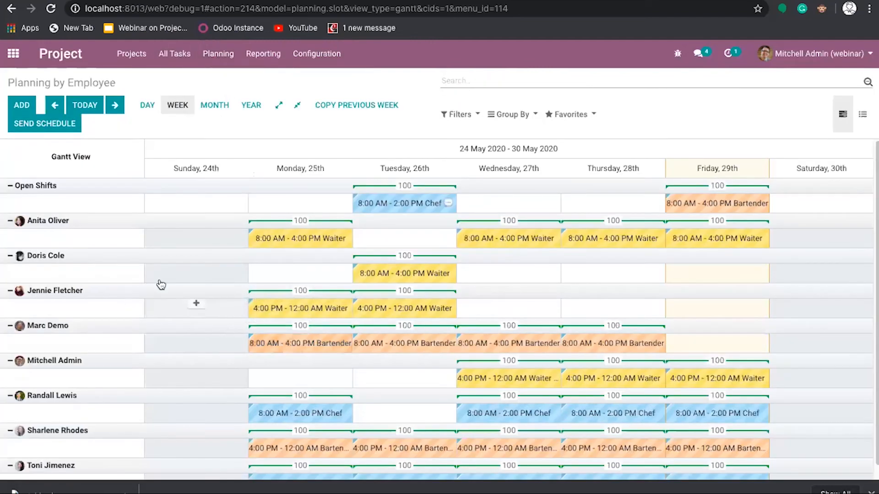
{"action": "scroll", "coordinate": [196, 247], "scroll_direction": "down", "scroll_amount": 1}
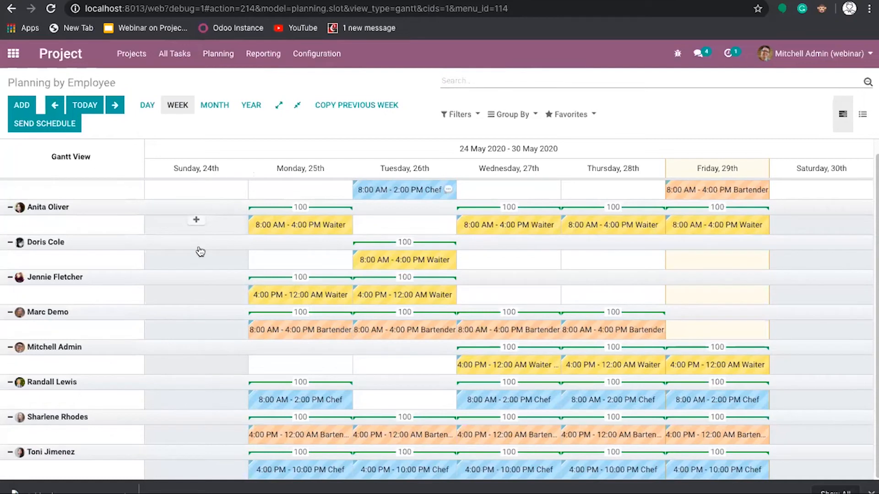
{"action": "scroll", "coordinate": [200, 251], "scroll_direction": "up", "scroll_amount": 1}
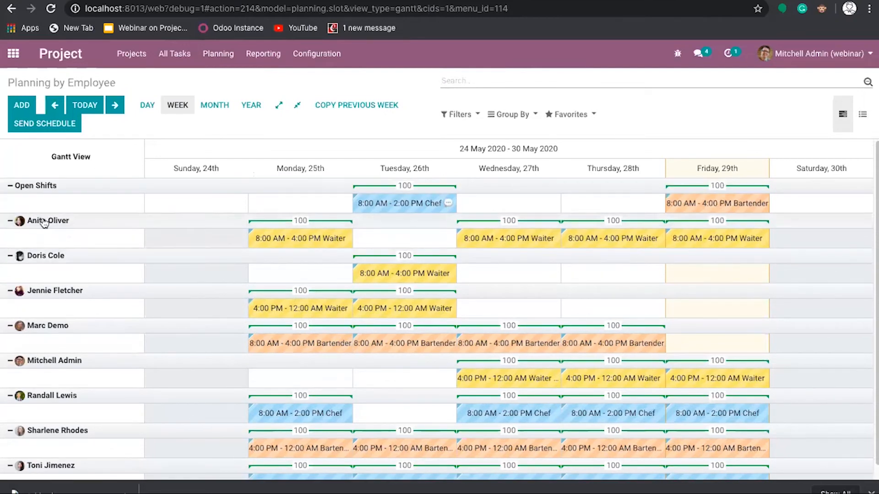
{"action": "mouse_move", "coordinate": [206, 241]}
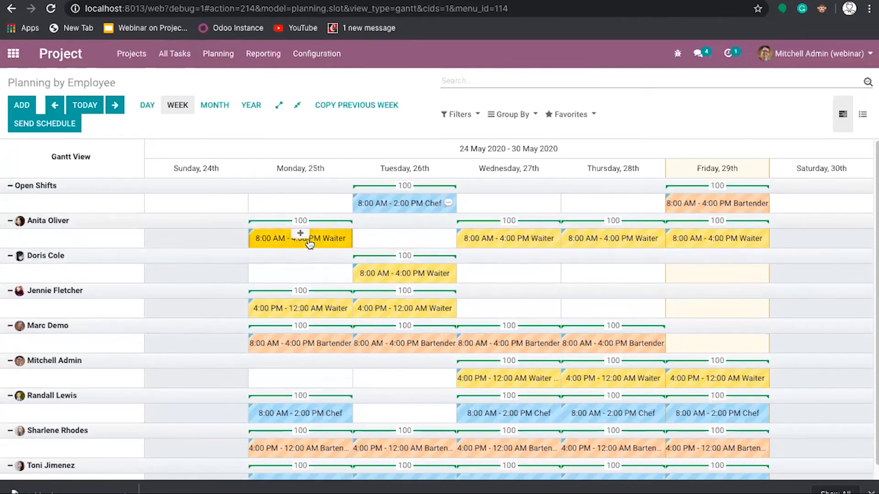
{"action": "mouse_move", "coordinate": [400, 210]}
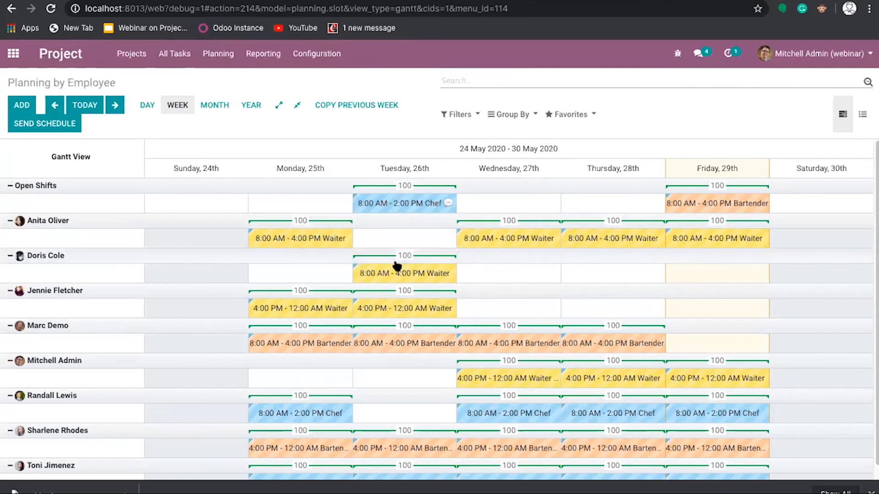
- Show the planning by project and view its Gantt chart at month and year scale
{"action": "left_click", "coordinate": [259, 56]}
{"action": "left_click", "coordinate": [215, 57]}
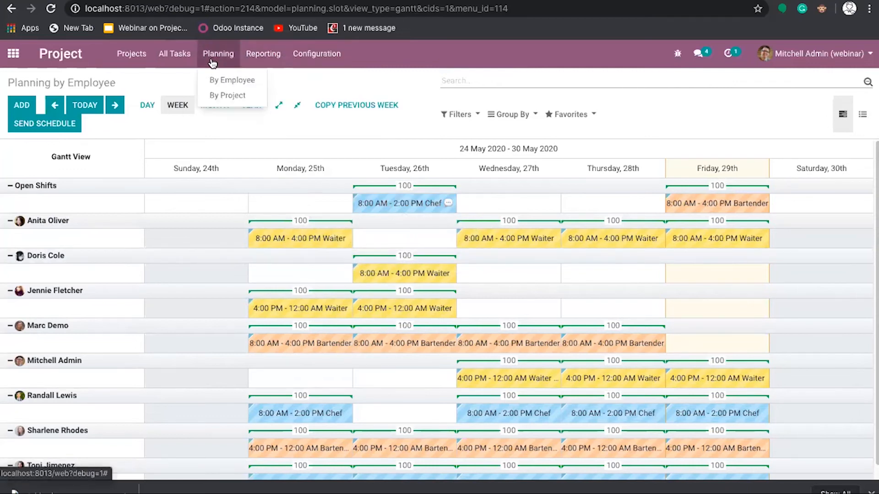
{"action": "left_click", "coordinate": [240, 97]}
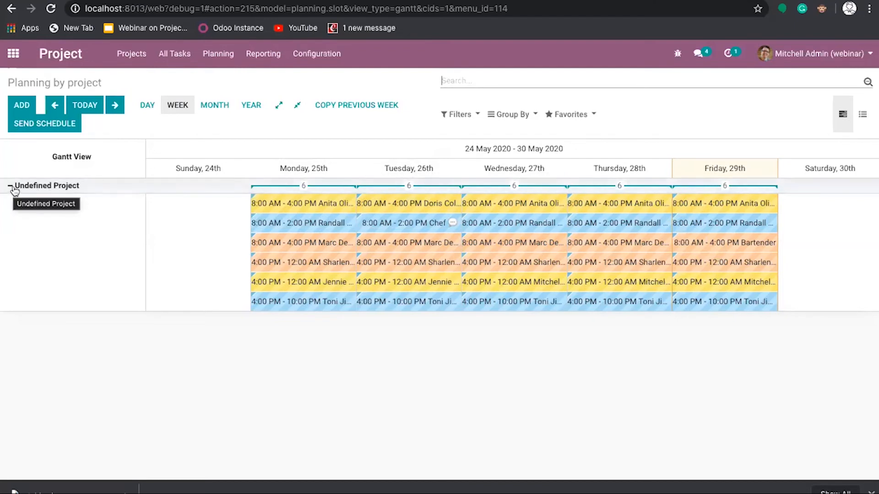
{"action": "left_click", "coordinate": [203, 106]}
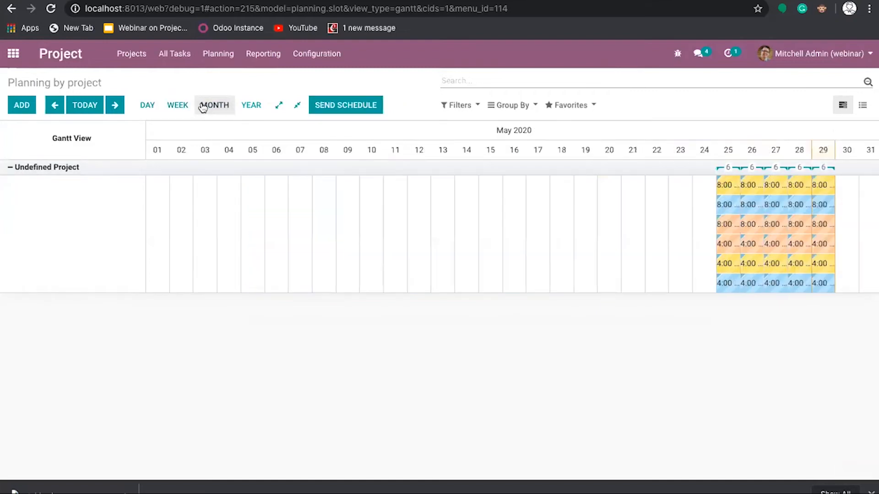
{"action": "left_click", "coordinate": [251, 105]}
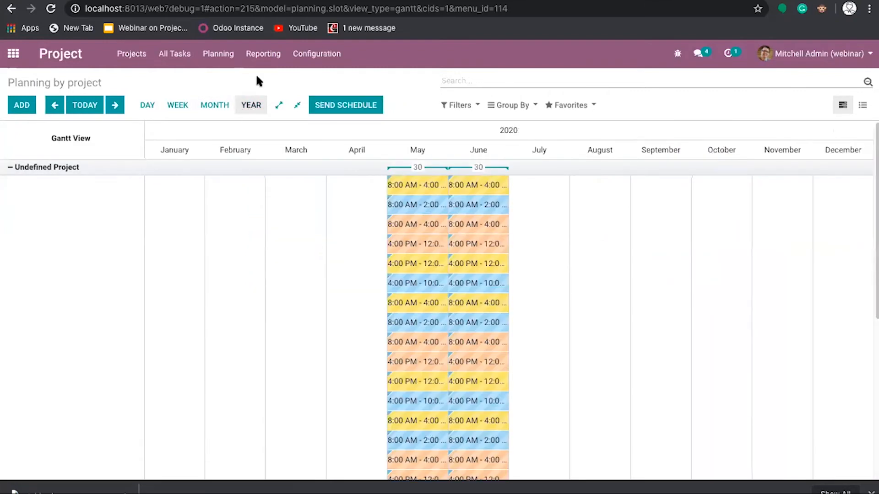
- Examine the Tasks Analysis report as a chart, with and without grouping by Project, and as a pivot table
{"action": "left_click", "coordinate": [280, 57]}
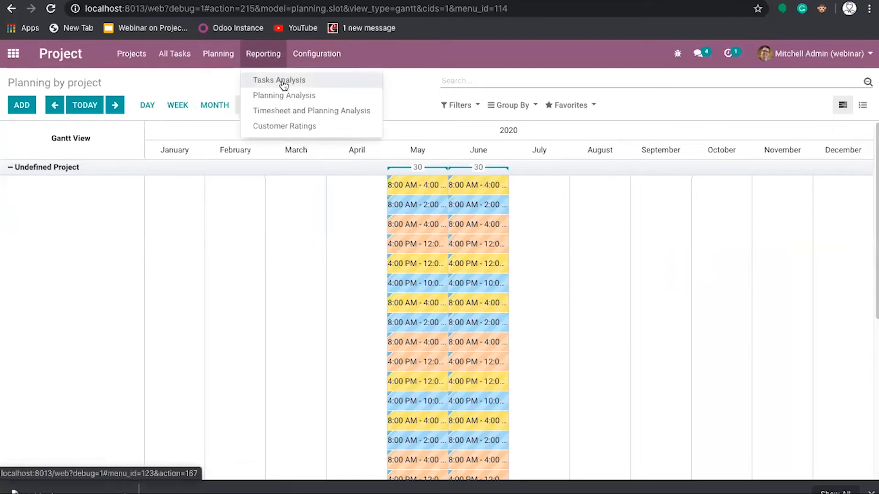
{"action": "left_click", "coordinate": [281, 80]}
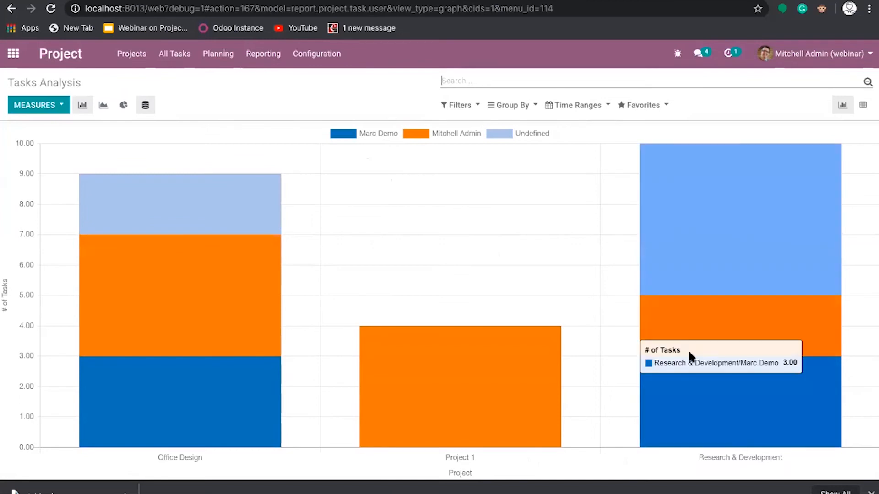
{"action": "left_click", "coordinate": [529, 108]}
{"action": "left_click", "coordinate": [527, 126]}
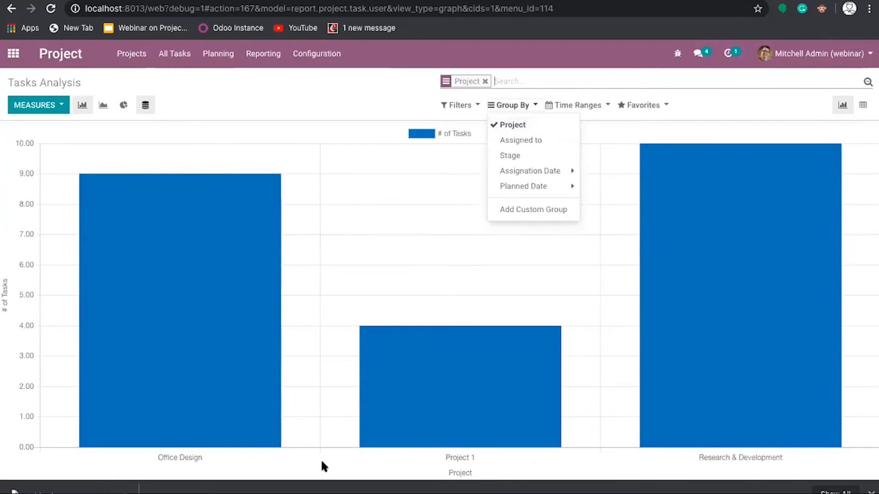
{"action": "left_click", "coordinate": [485, 81]}
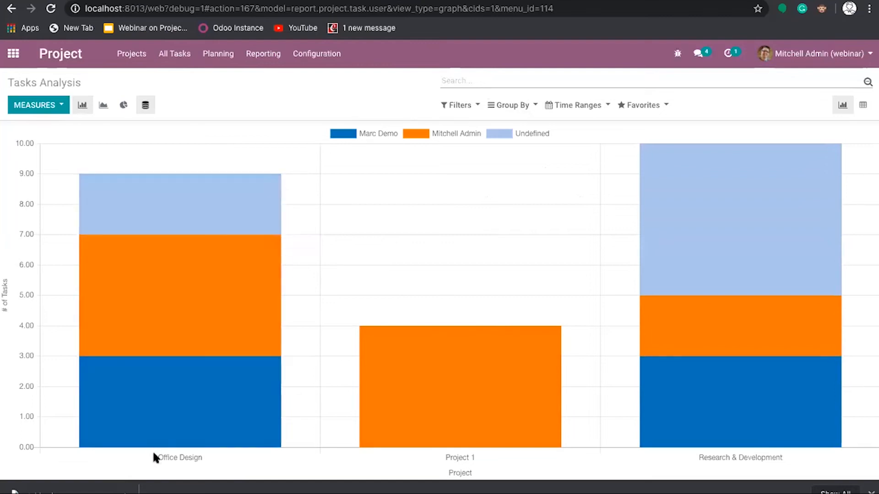
{"action": "left_click", "coordinate": [864, 103]}
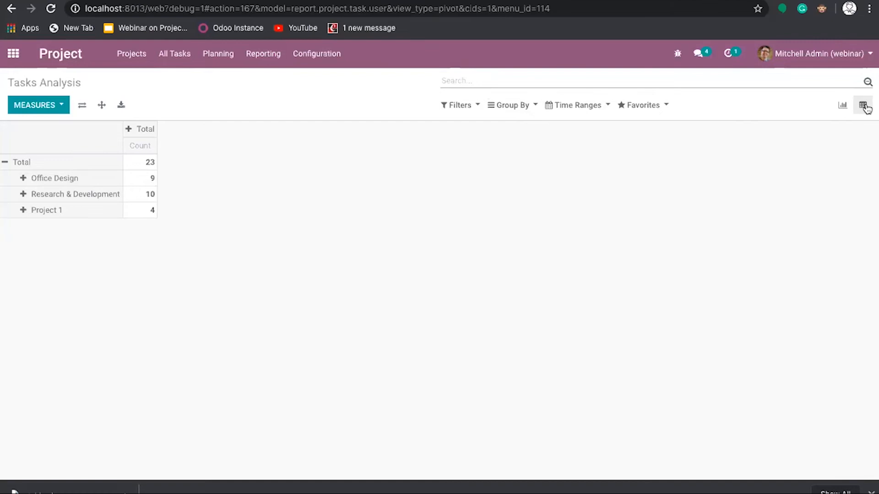
- Examine the Planning Analysis report in its pivot, bar chart, list and Gantt views
{"action": "left_click", "coordinate": [264, 66]}
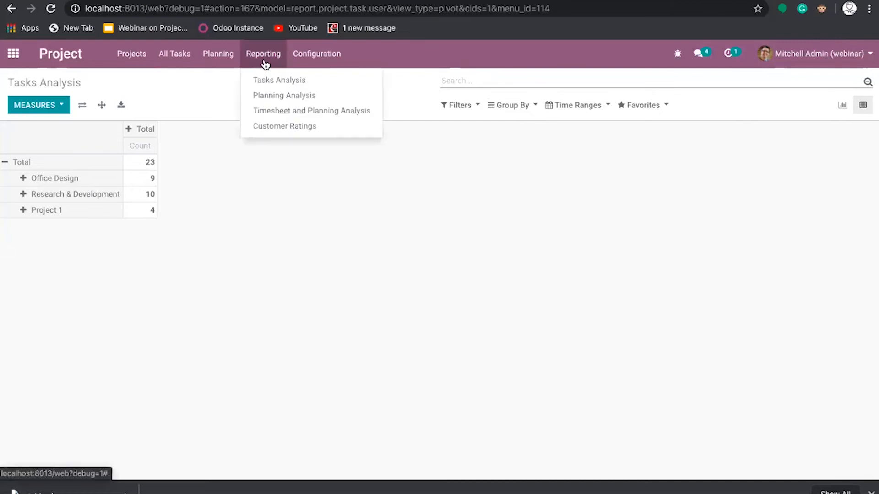
{"action": "left_click", "coordinate": [284, 93]}
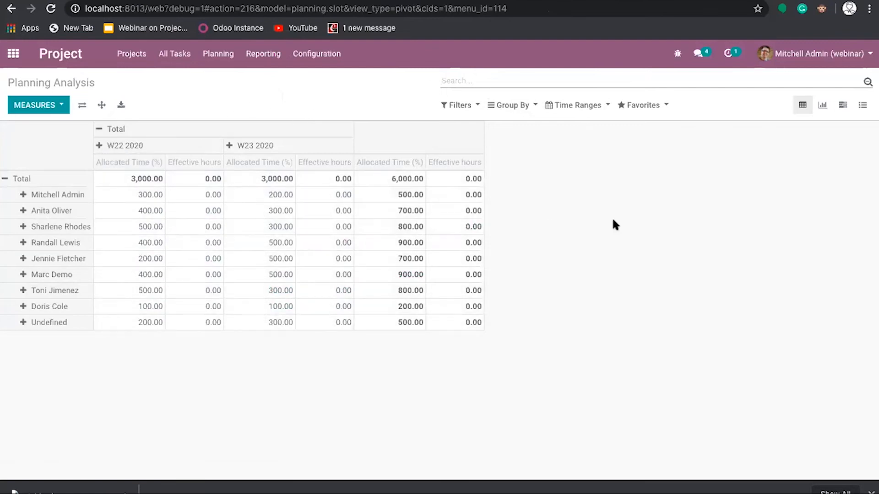
{"action": "left_click", "coordinate": [819, 109]}
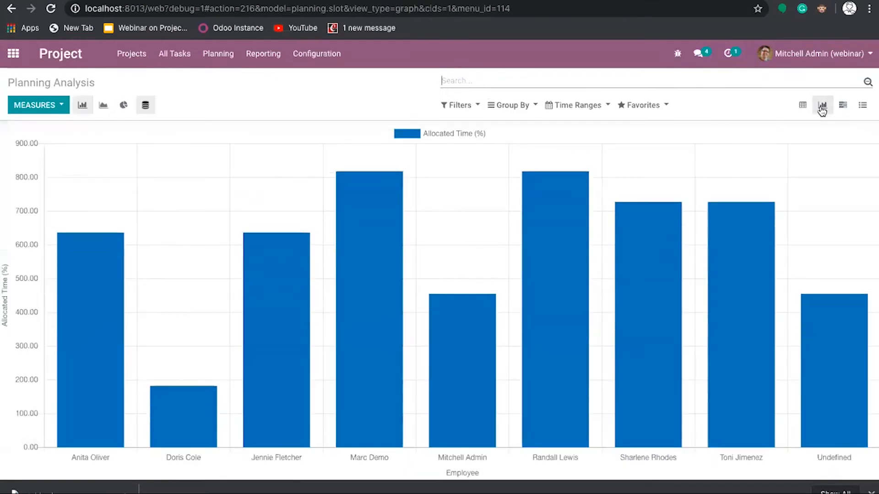
{"action": "left_click", "coordinate": [862, 106]}
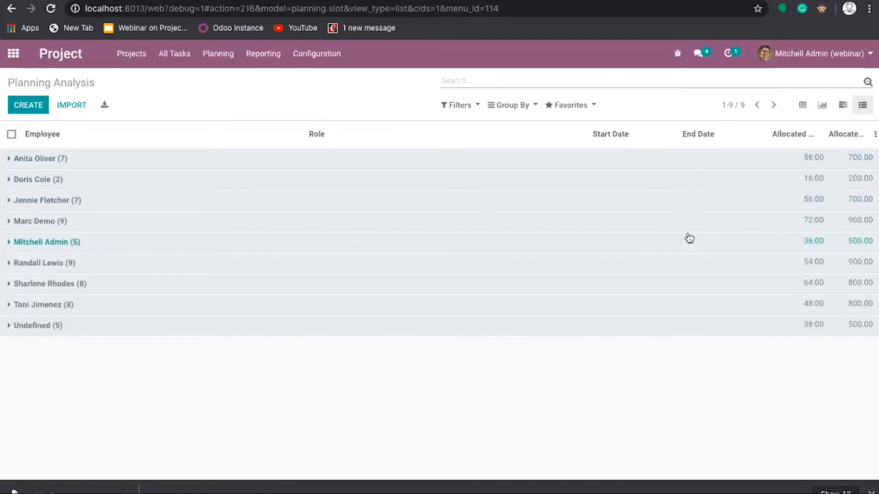
{"action": "left_click", "coordinate": [842, 105]}
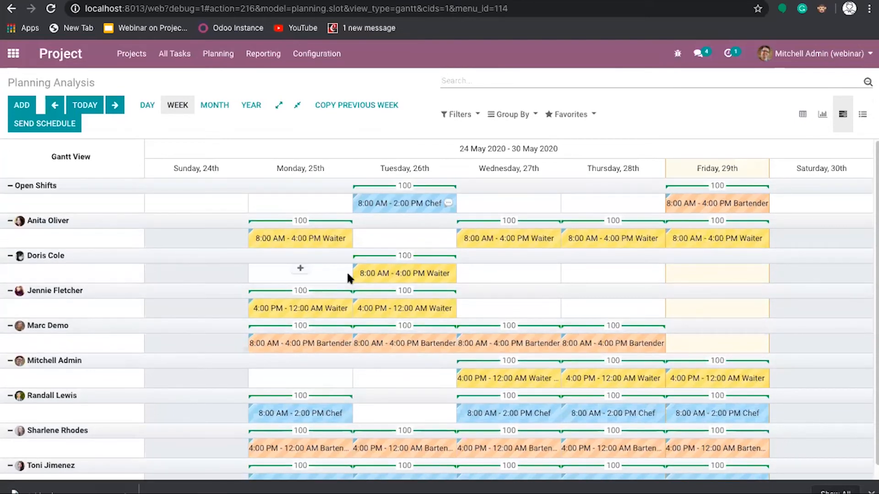
- Examine the Timesheet and Planning Analysis report as a chart and as a pivot table
{"action": "left_click", "coordinate": [271, 58]}
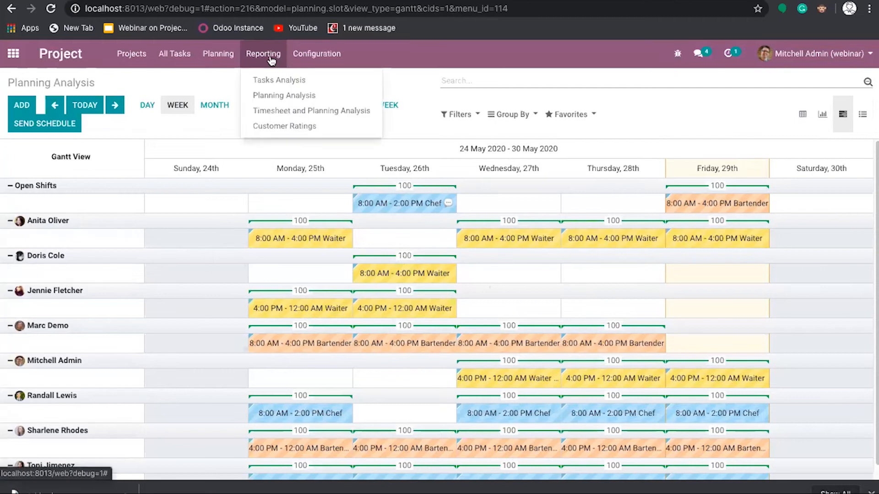
{"action": "left_click", "coordinate": [320, 112]}
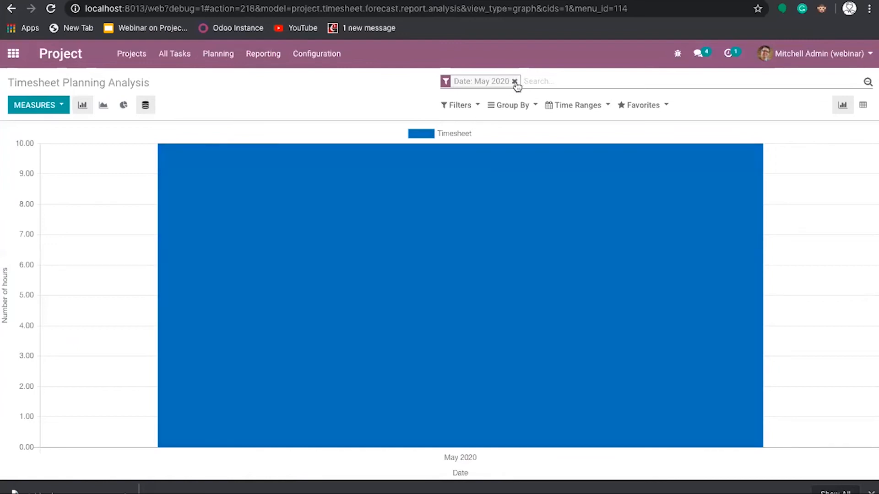
{"action": "left_click", "coordinate": [863, 105]}
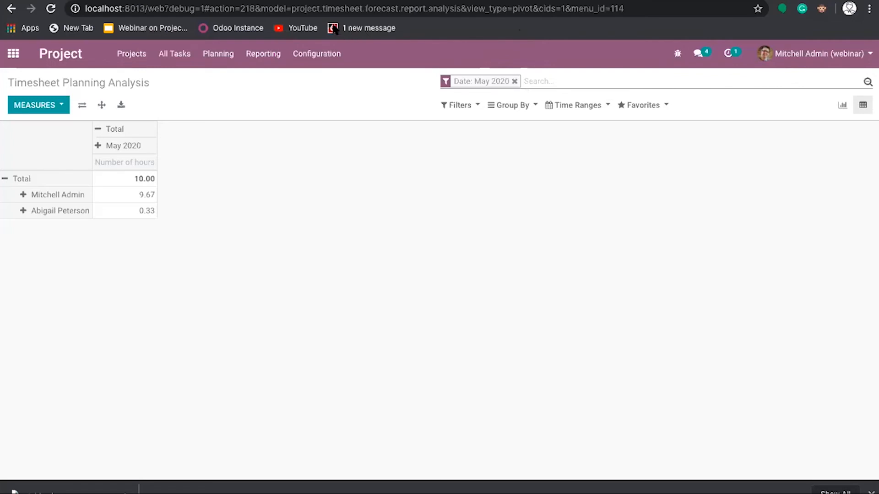
- Inspect the New portal system rating and its rated task in the Customer Ratings report, and return to the ratings overview
{"action": "left_click", "coordinate": [267, 60]}
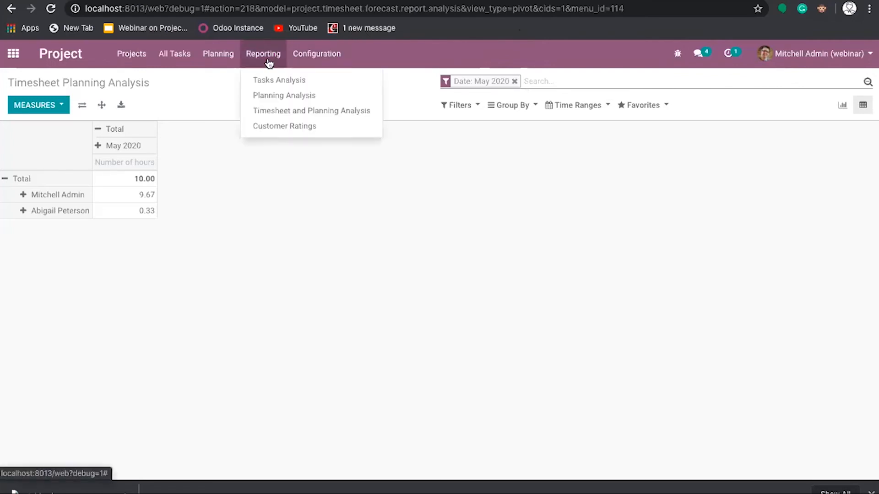
{"action": "left_click", "coordinate": [312, 127]}
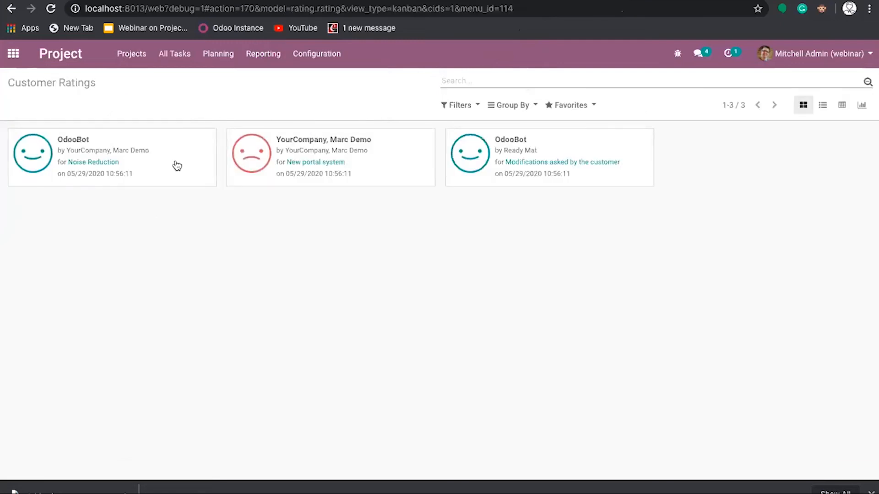
{"action": "left_click", "coordinate": [389, 171]}
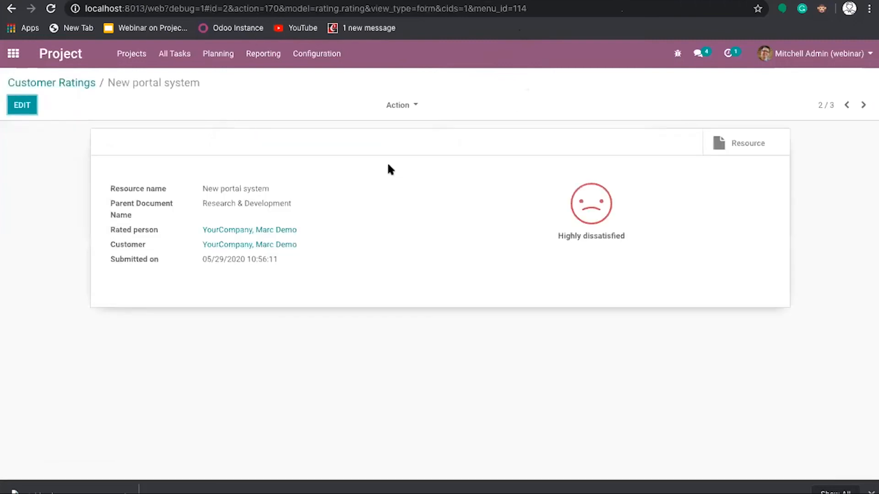
{"action": "left_click", "coordinate": [714, 146]}
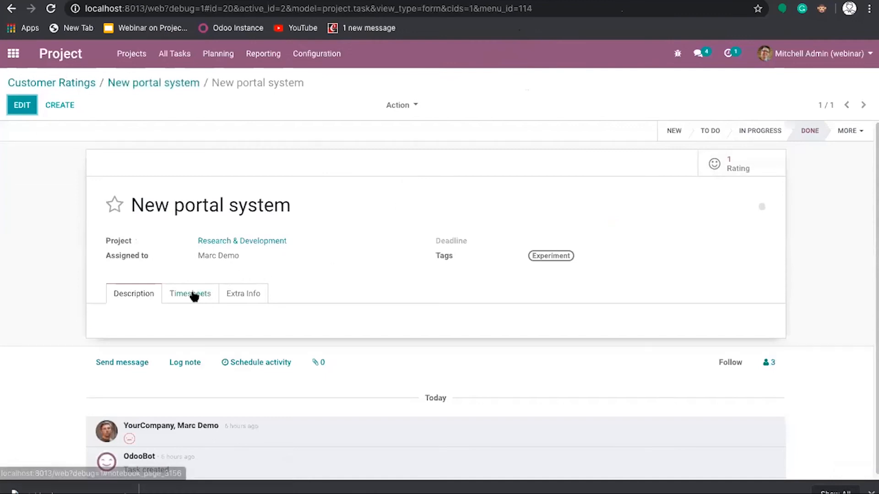
{"action": "left_click", "coordinate": [177, 85]}
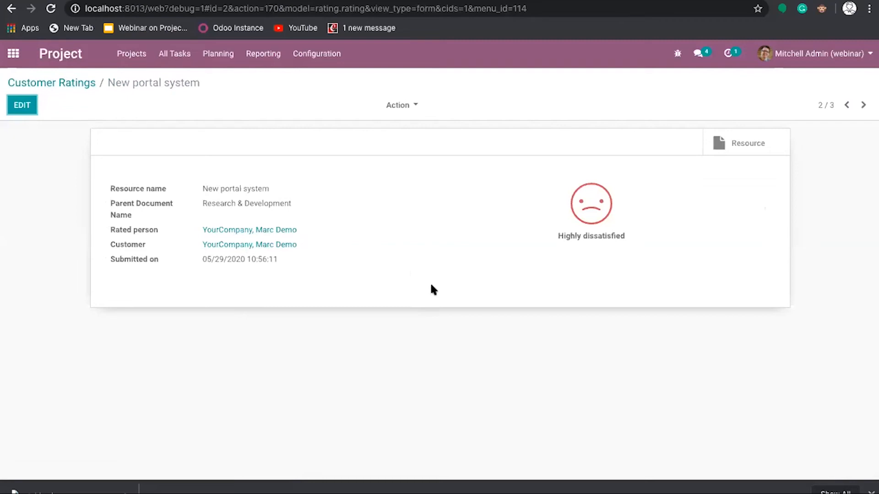
{"action": "left_click", "coordinate": [85, 83]}
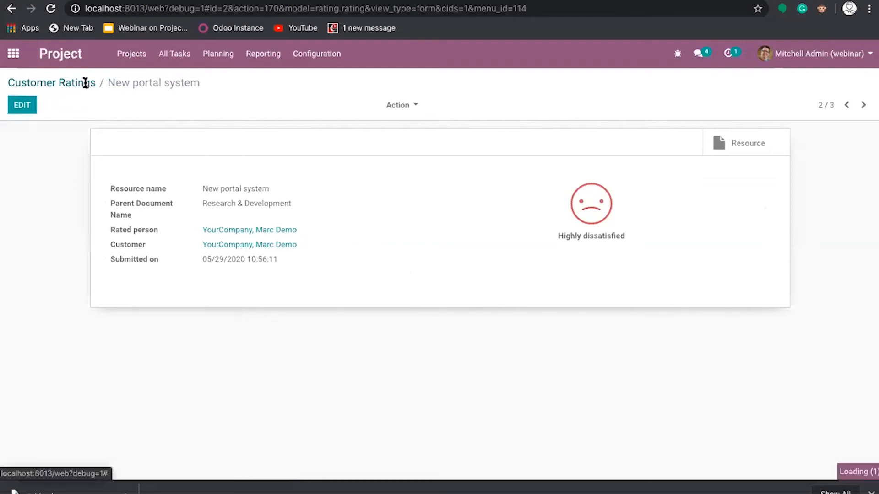
- Review the Project settings for task and time management, and open the list of task stages
{"action": "left_click", "coordinate": [310, 59]}
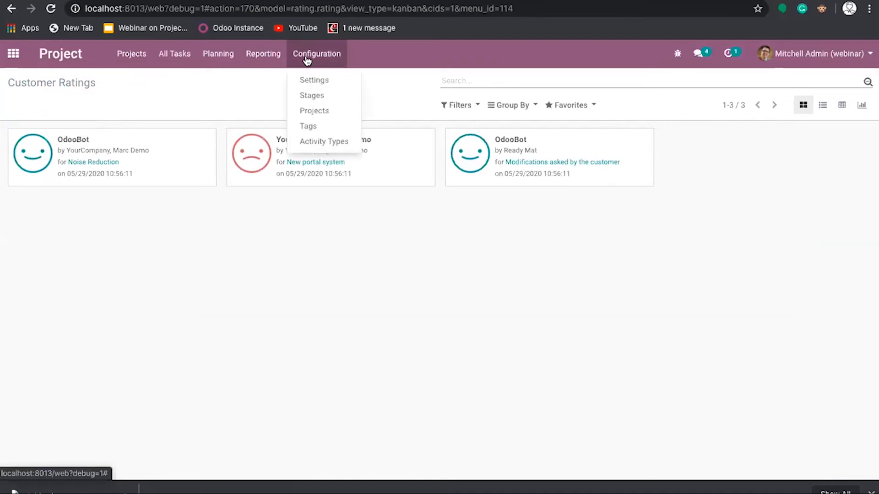
{"action": "left_click", "coordinate": [322, 81]}
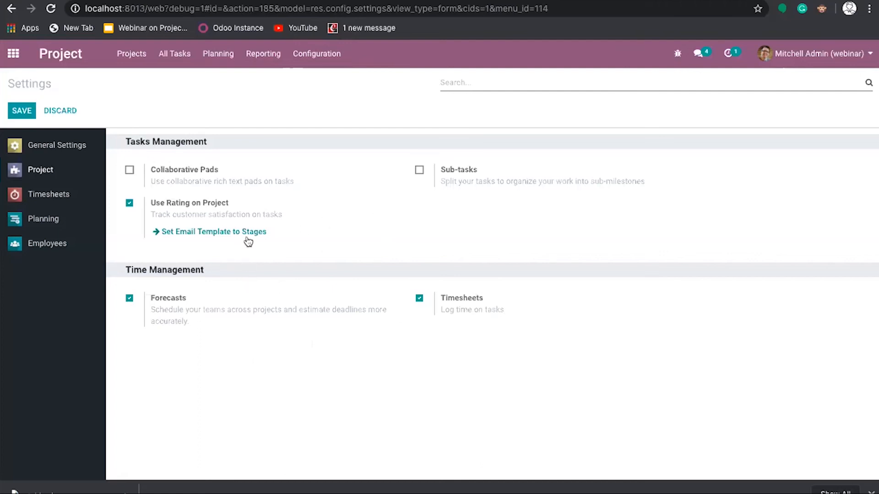
{"action": "left_click", "coordinate": [315, 54]}
{"action": "left_click", "coordinate": [332, 97]}
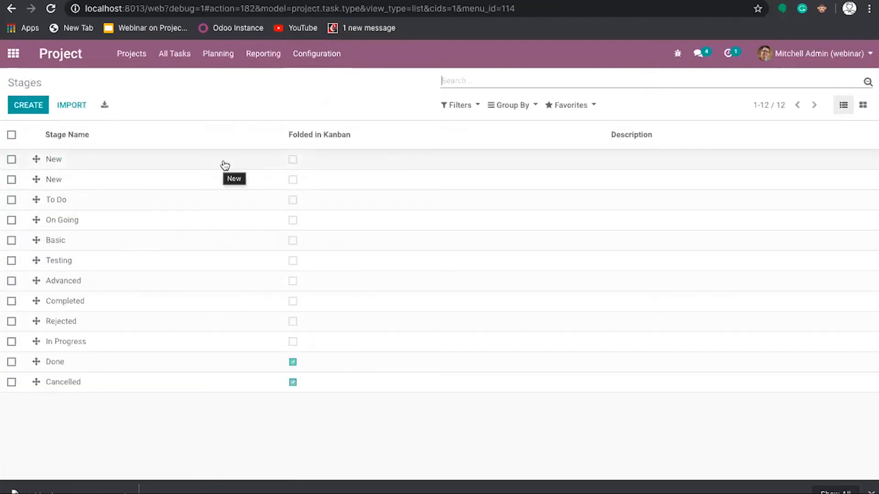
- Open the first New stage for editing and inspect its assigned projects and sequence
{"action": "left_click", "coordinate": [167, 163]}
{"action": "left_click", "coordinate": [22, 104]}
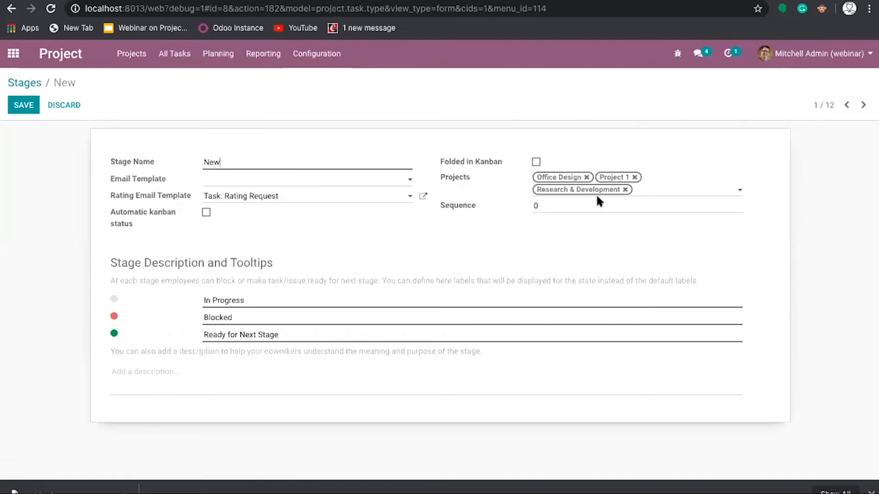
{"action": "left_click", "coordinate": [660, 192]}
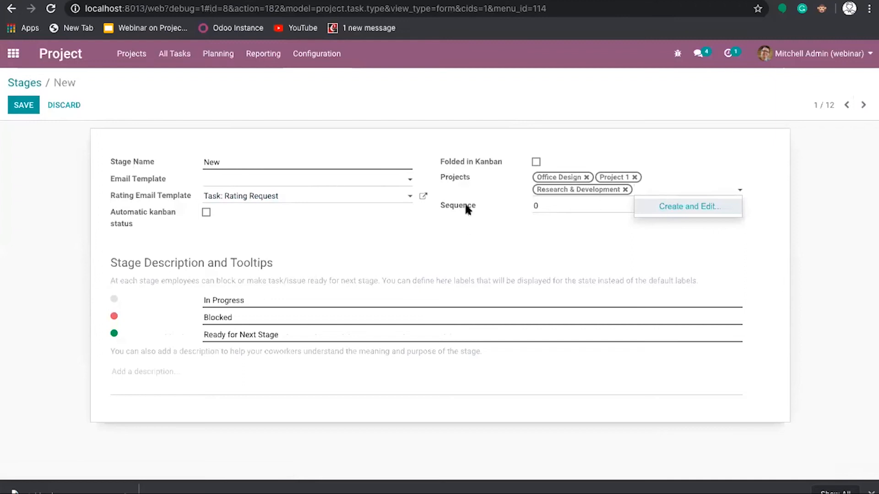
{"action": "left_click", "coordinate": [526, 225]}
{"action": "left_click", "coordinate": [554, 201]}
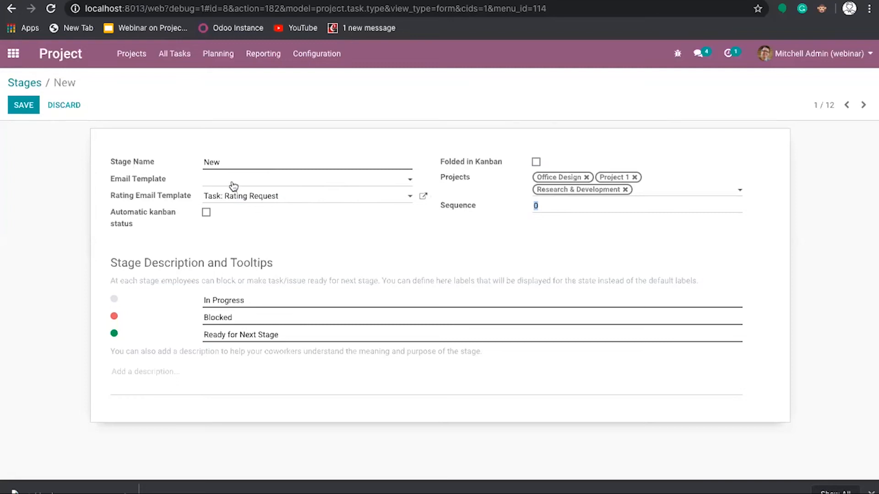
- Check the email template choices for the New stage and close the blank email template form without creating one
{"action": "left_click", "coordinate": [276, 183]}
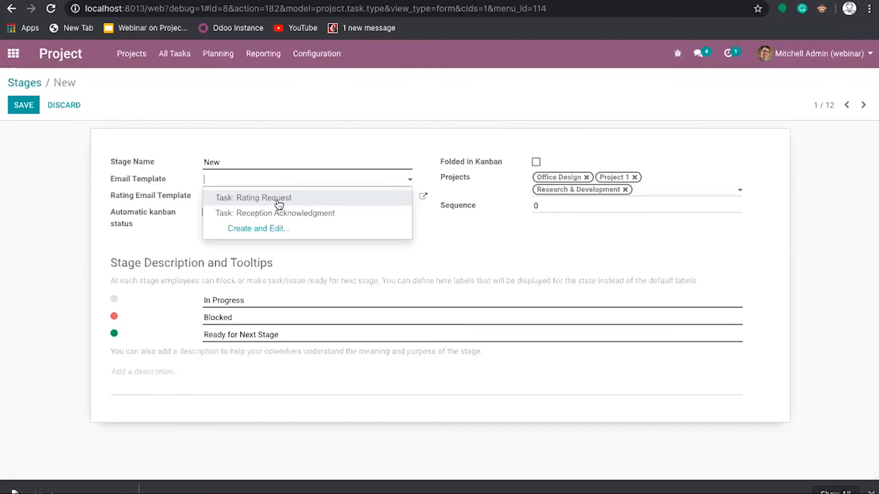
{"action": "left_click", "coordinate": [278, 199]}
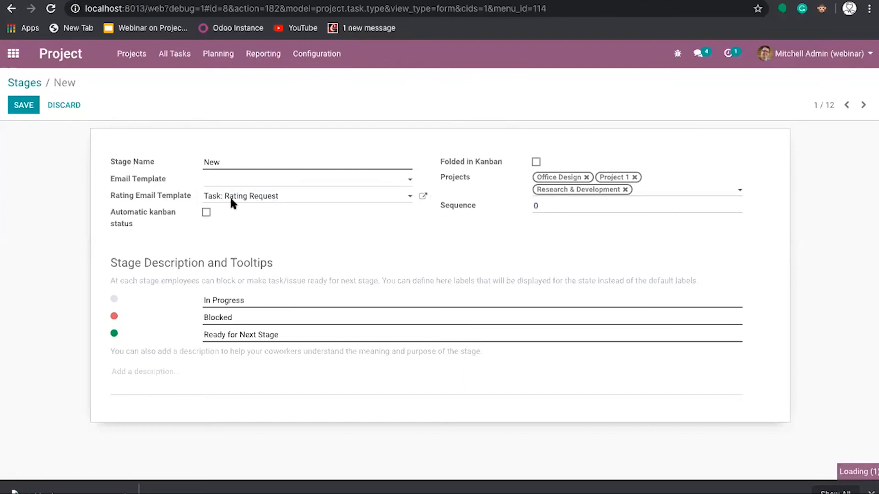
{"action": "left_click", "coordinate": [246, 196]}
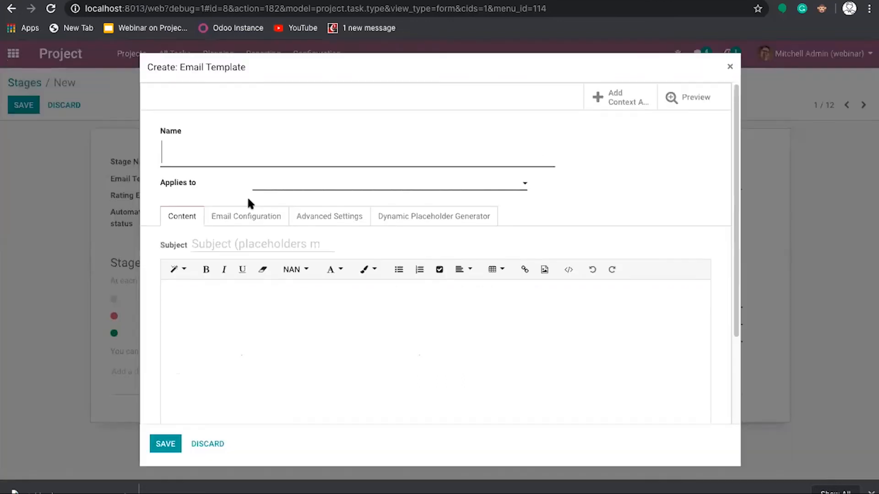
{"action": "left_click", "coordinate": [730, 66]}
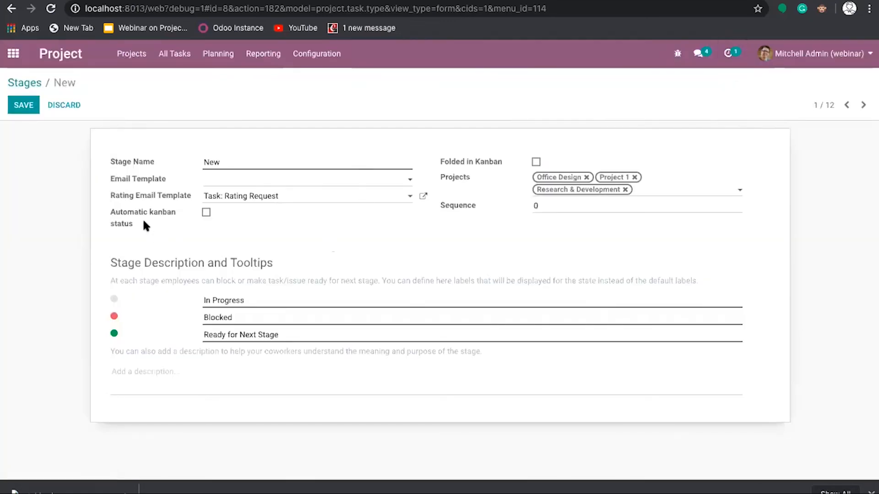
- Try enabling Automatic kanban status on the New stage and inspect its In Progress label
{"action": "left_click", "coordinate": [205, 211]}
{"action": "double_click", "coordinate": [245, 302]}
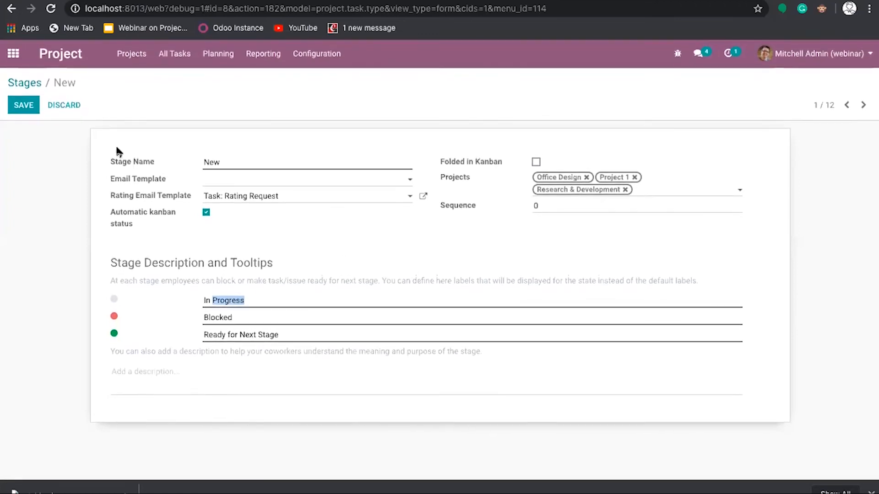
- Leave the stage without saving and open the Office Design project from the configuration's project list for editing
{"action": "left_click", "coordinate": [320, 53]}
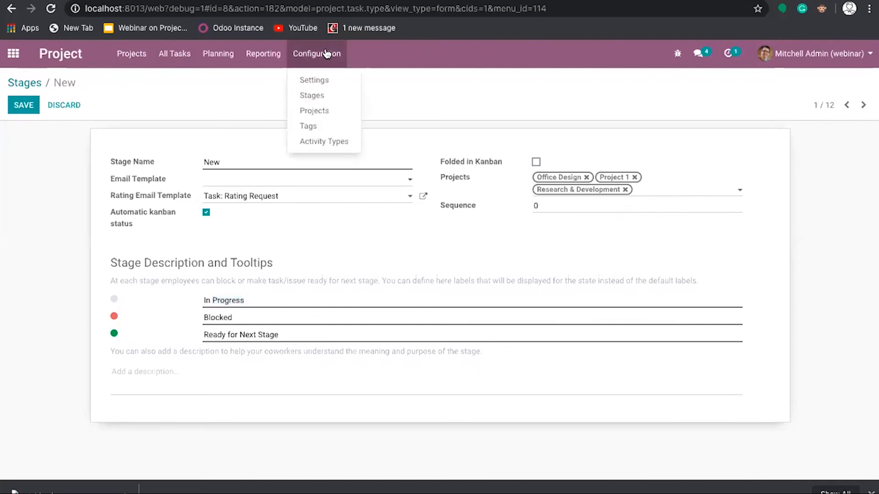
{"action": "left_click", "coordinate": [330, 110]}
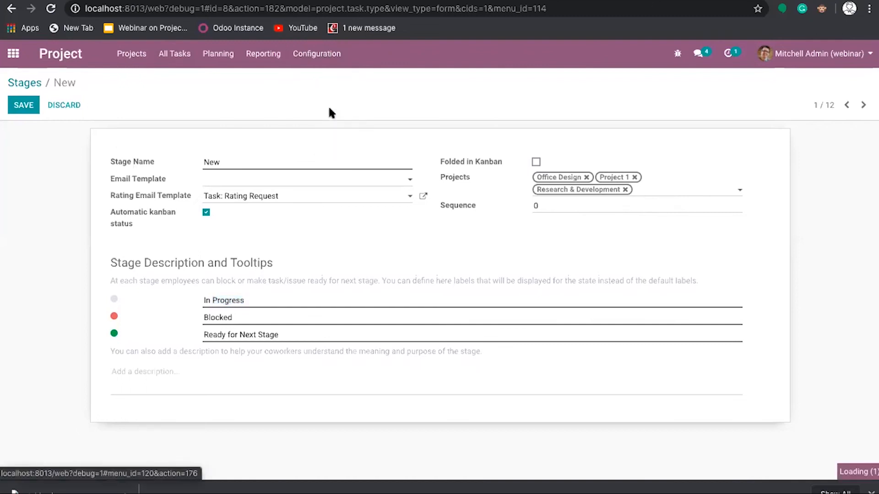
{"action": "left_click", "coordinate": [262, 134]}
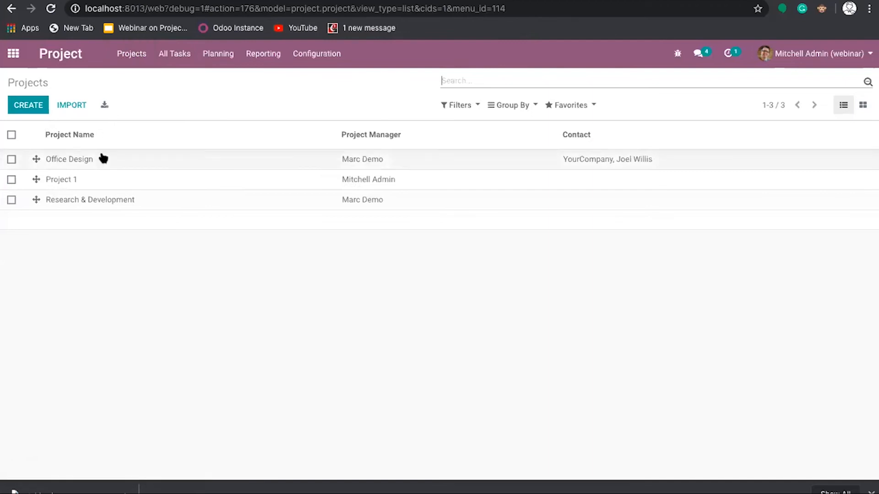
{"action": "left_click", "coordinate": [103, 158]}
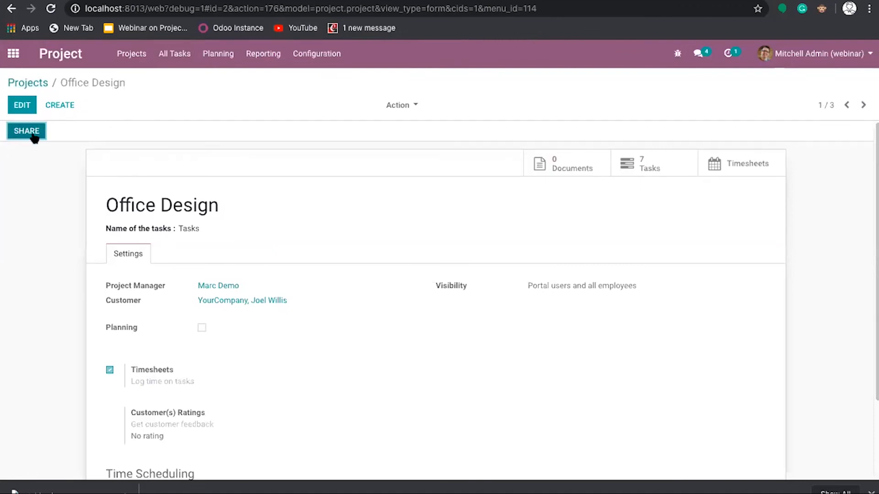
{"action": "left_click", "coordinate": [22, 104]}
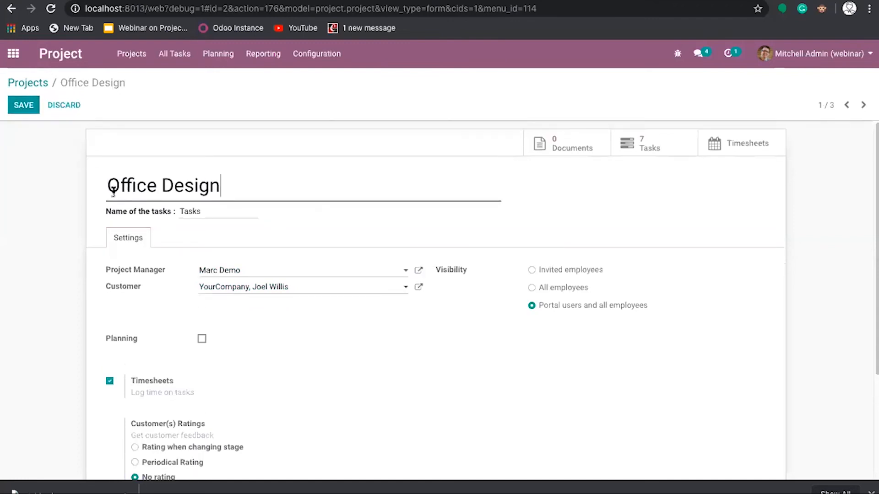
- Examine the Office Design project's name and the label used for its tasks
{"action": "left_click_drag", "start_coordinate": [106, 183], "coordinate": [238, 177]}
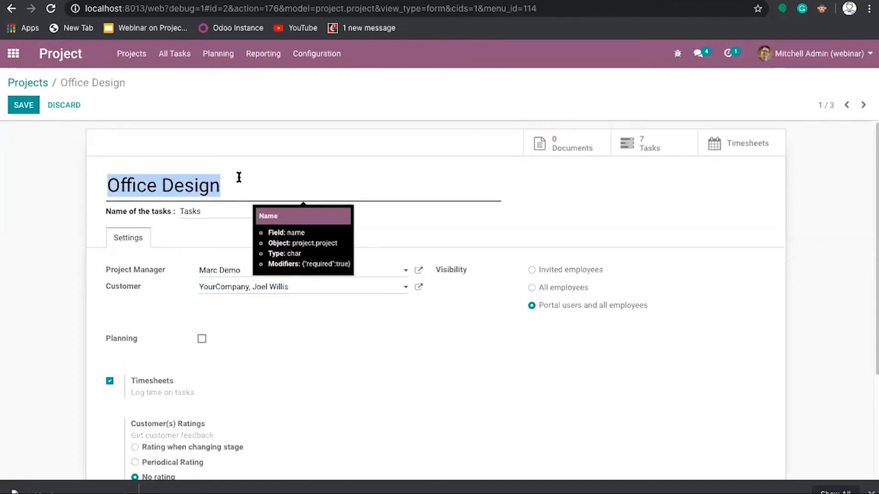
{"action": "left_click", "coordinate": [238, 177]}
{"action": "double_click", "coordinate": [202, 211]}
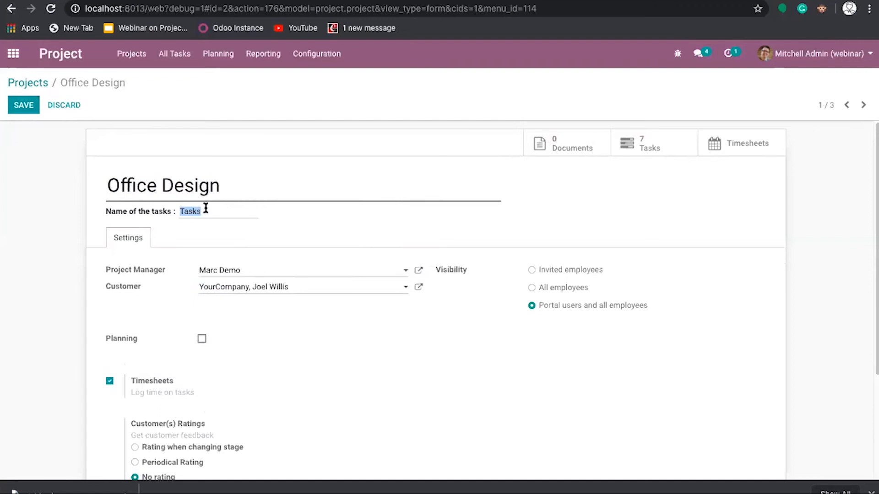
{"action": "mouse_move", "coordinate": [207, 208]}
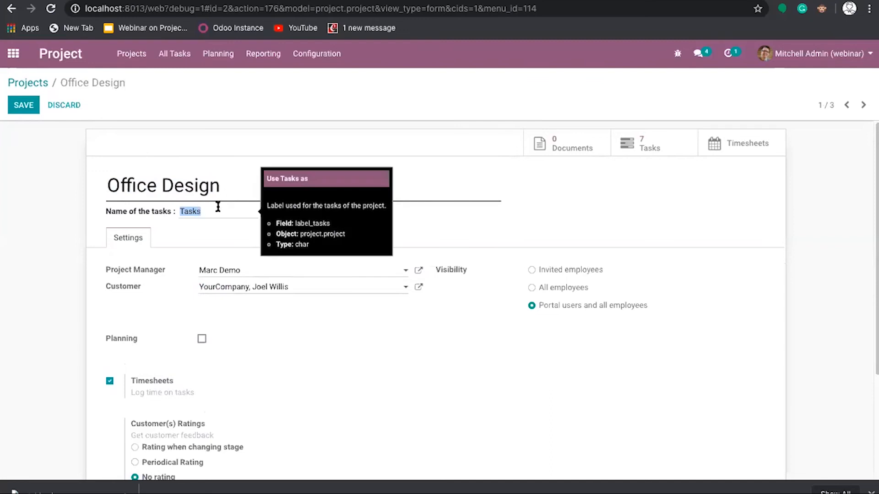
{"action": "left_click", "coordinate": [217, 230]}
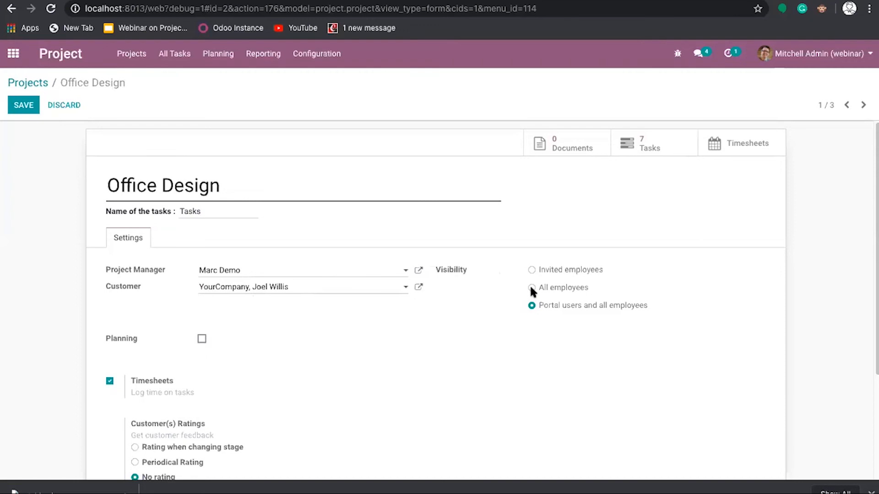
- Set the Office Design project's visibility to Invited employees
{"action": "scroll", "coordinate": [512, 376], "scroll_direction": "down", "scroll_amount": 3}
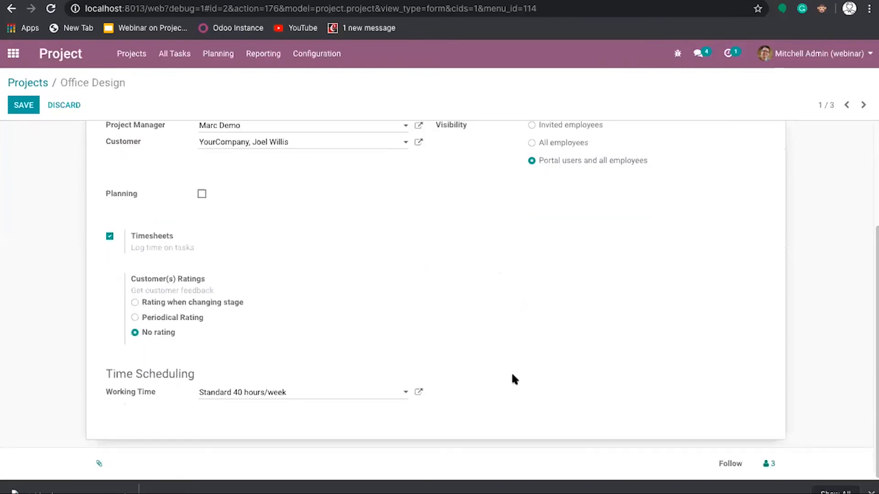
{"action": "scroll", "coordinate": [512, 375], "scroll_direction": "up", "scroll_amount": 3}
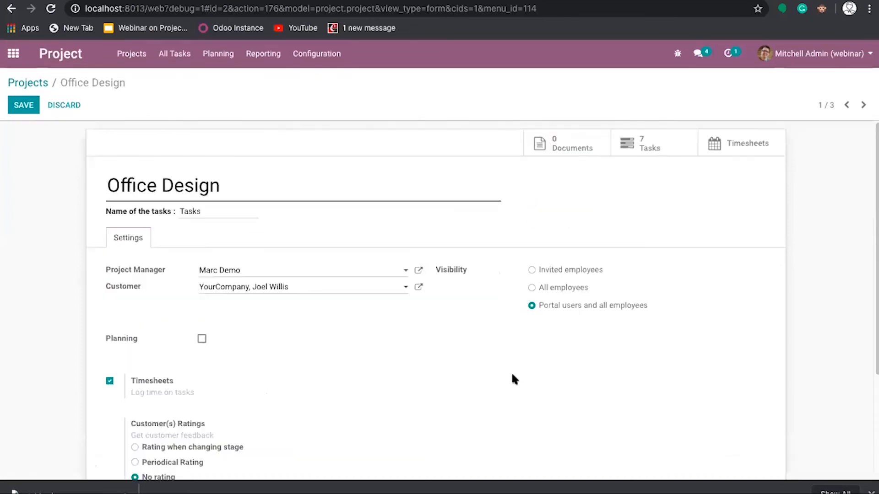
{"action": "left_click", "coordinate": [531, 270]}
- Try inviting a follower to the Office Design project by searching the recipient contacts, and close the invitation without adding anyone
{"action": "scroll", "coordinate": [533, 271], "scroll_direction": "down", "scroll_amount": 3}
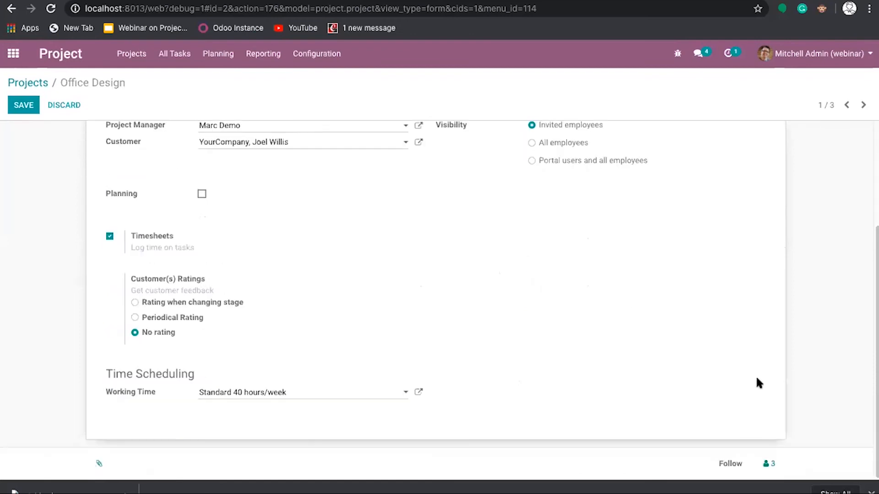
{"action": "left_click", "coordinate": [768, 463]}
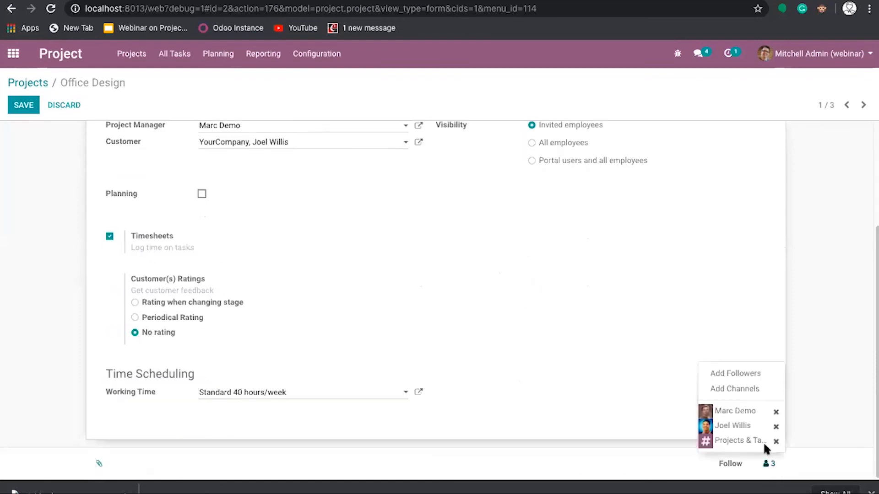
{"action": "left_click", "coordinate": [751, 372]}
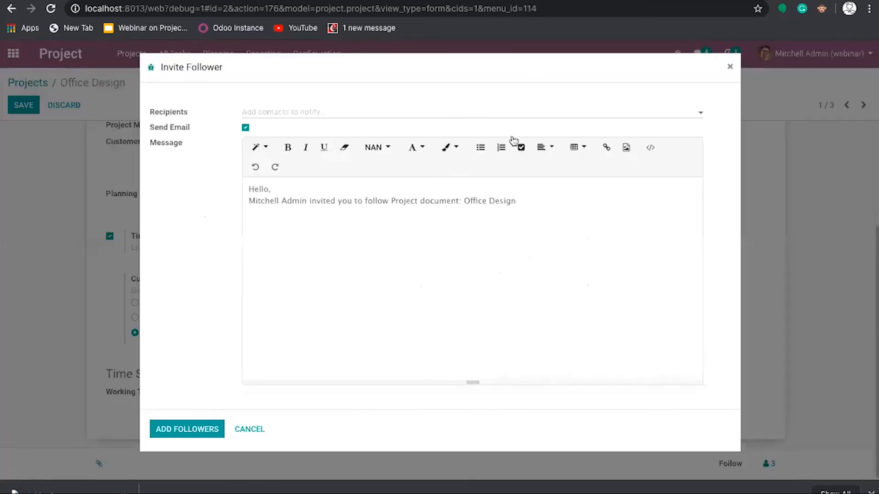
{"action": "left_click", "coordinate": [543, 114]}
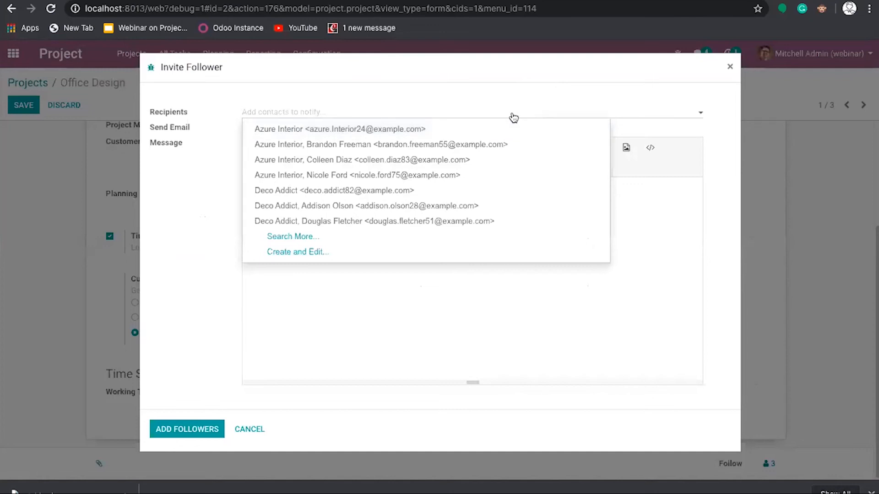
{"action": "type", "text": "ma"}
{"action": "key", "text": "BackSpace"}
{"action": "type", "text": "ich"}
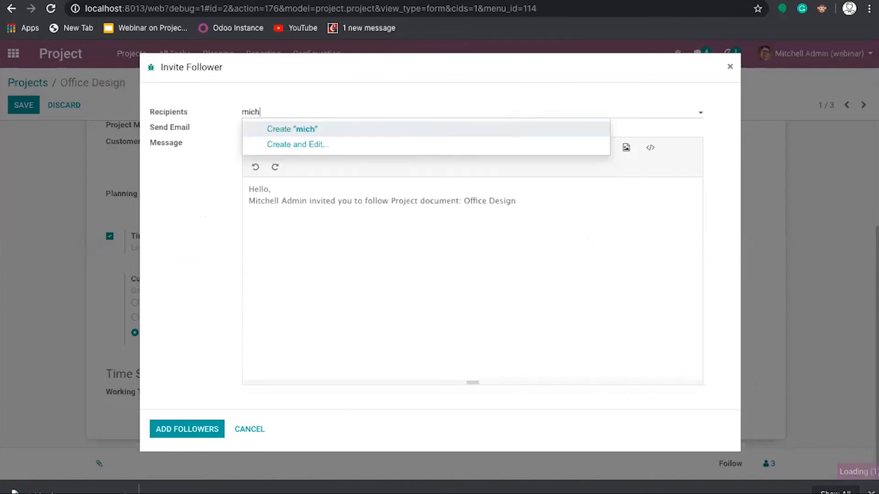
{"action": "key", "text": "BackSpace"}
{"action": "key", "text": "BackSpace"}
{"action": "key", "text": "BackSpace"}
{"action": "key", "text": "BackSpace"}
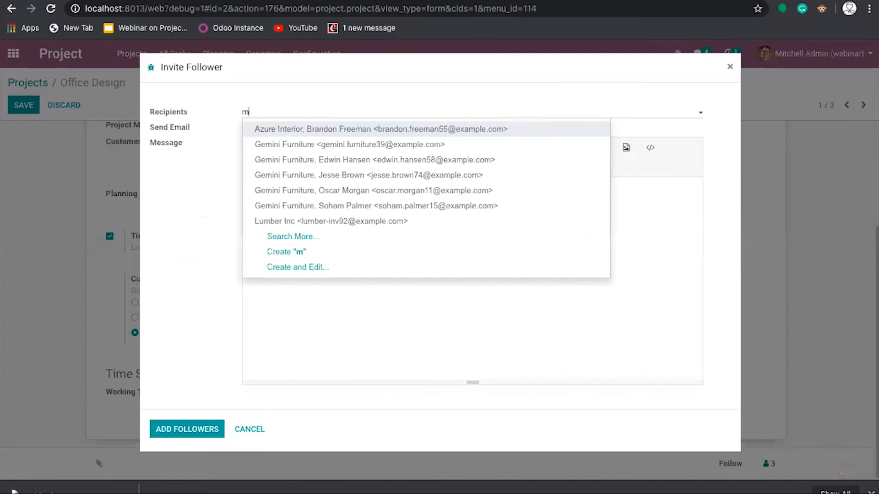
{"action": "left_click", "coordinate": [730, 67]}
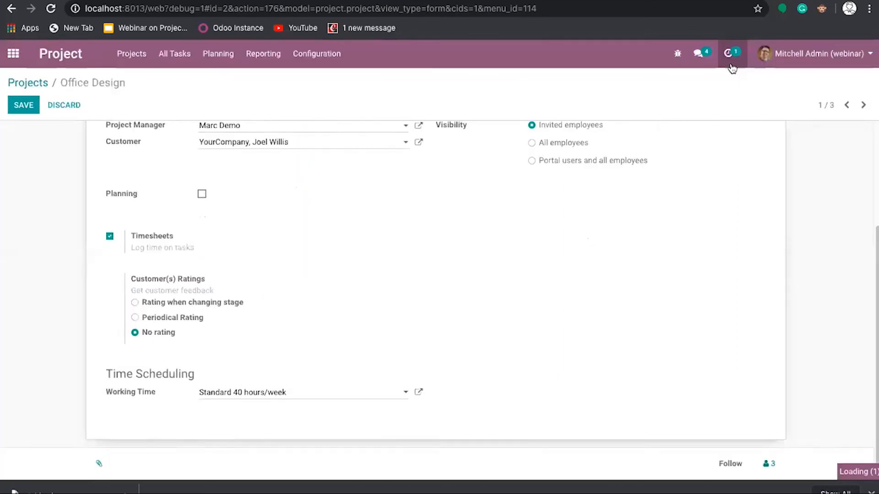
- Follow the Office Design project and review its visibility, timesheet, rating and working time settings
{"action": "left_click", "coordinate": [727, 463]}
{"action": "scroll", "coordinate": [663, 381], "scroll_direction": "down", "scroll_amount": 3}
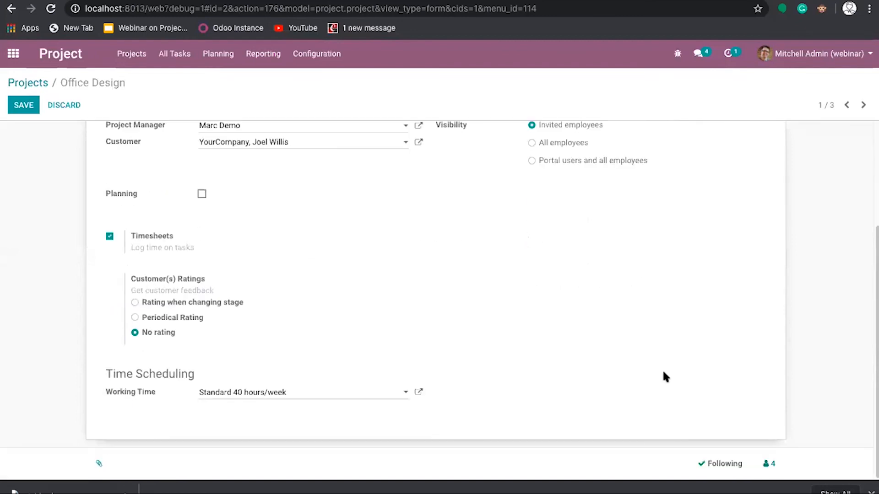
{"action": "scroll", "coordinate": [581, 311], "scroll_direction": "up", "scroll_amount": 1}
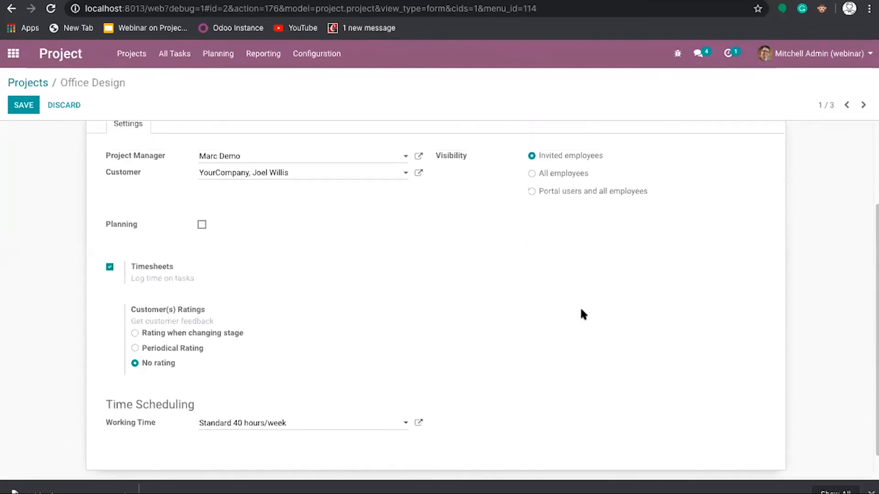
{"action": "scroll", "coordinate": [289, 303], "scroll_direction": "down", "scroll_amount": 1}
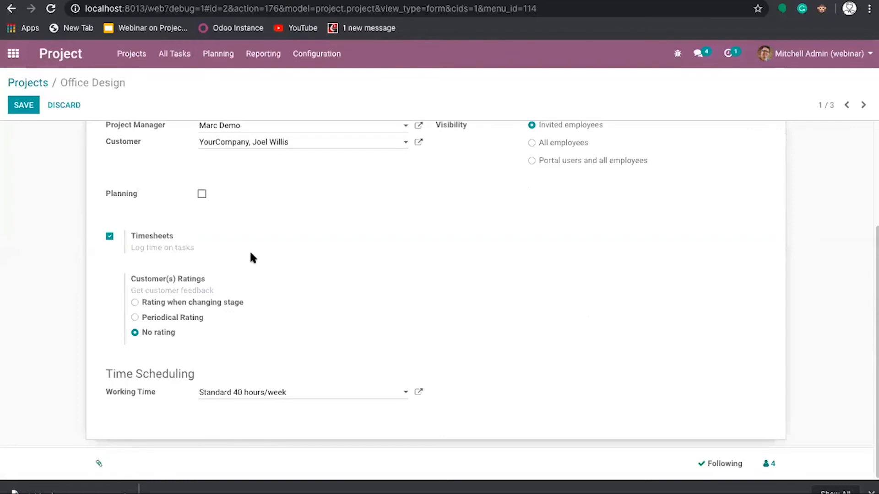
{"action": "scroll", "coordinate": [252, 257], "scroll_direction": "up", "scroll_amount": 3}
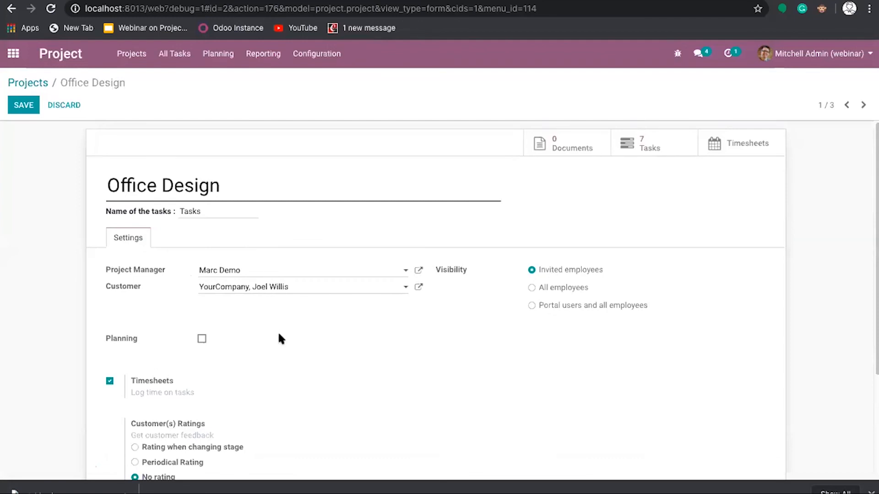
- Save the Office Design project with visibility for portal users and all employees, and review its tasks and recorded timesheets
{"action": "left_click", "coordinate": [24, 105]}
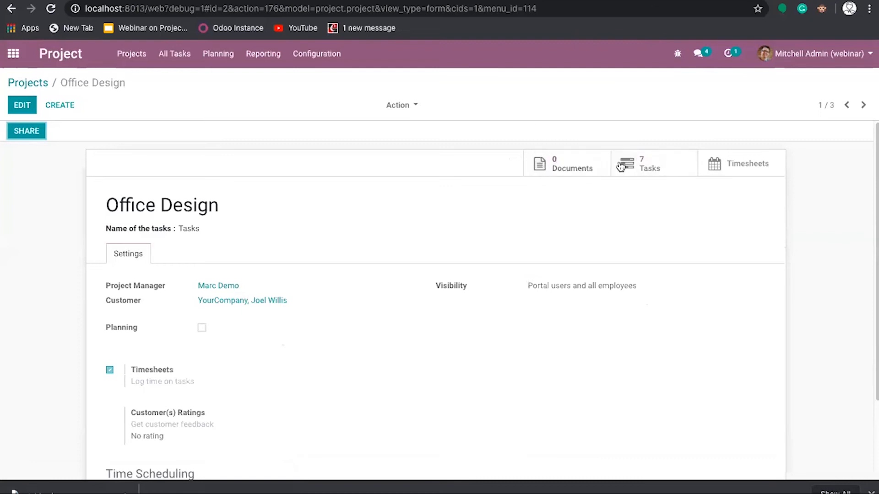
{"action": "mouse_move", "coordinate": [648, 166]}
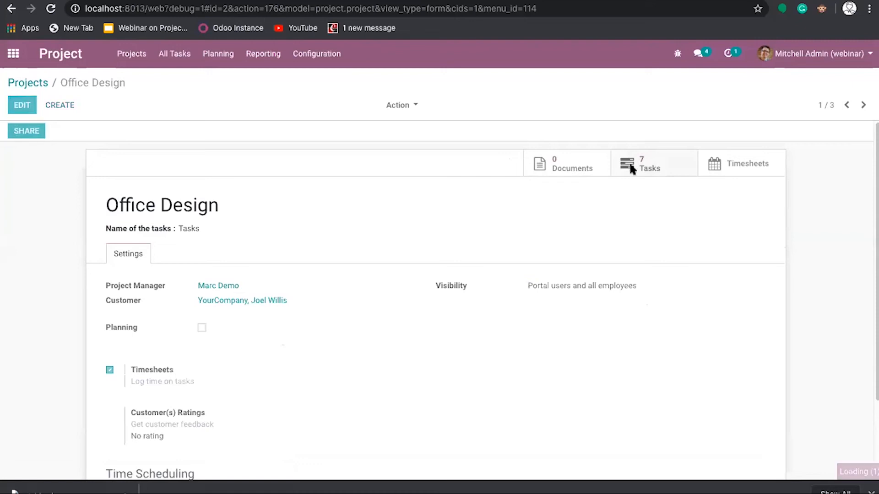
{"action": "left_click", "coordinate": [631, 168]}
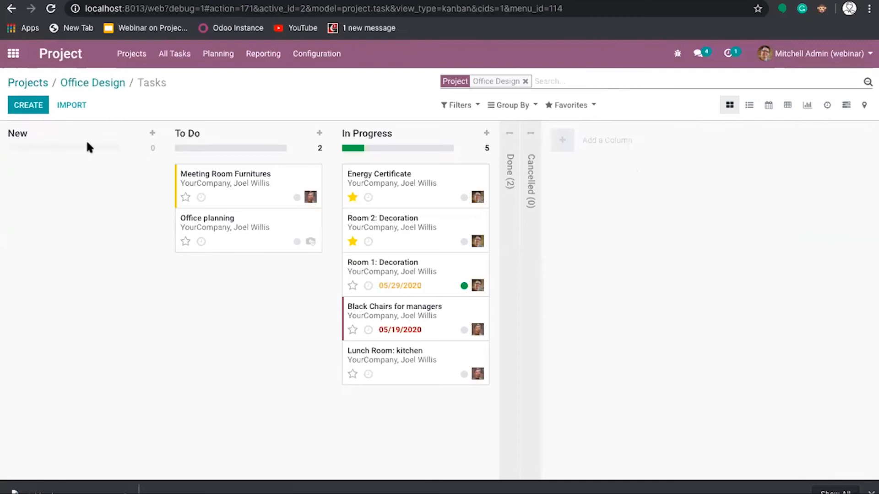
{"action": "left_click", "coordinate": [93, 82]}
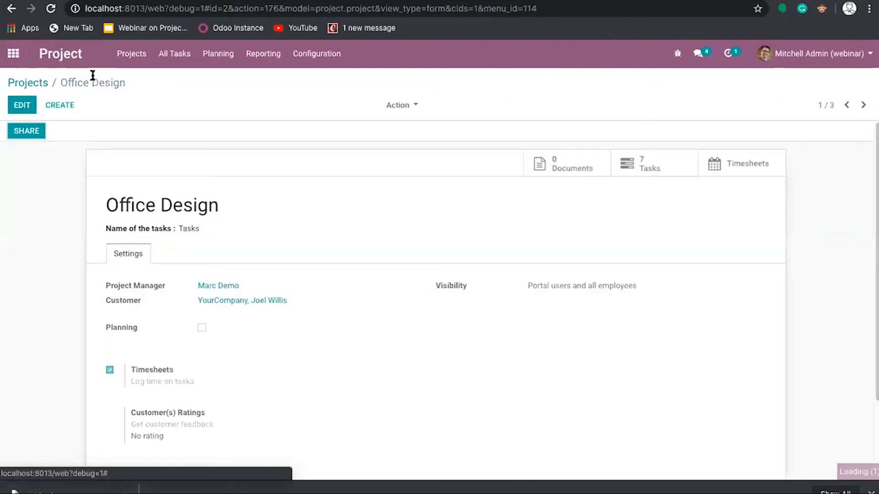
{"action": "left_click", "coordinate": [724, 176]}
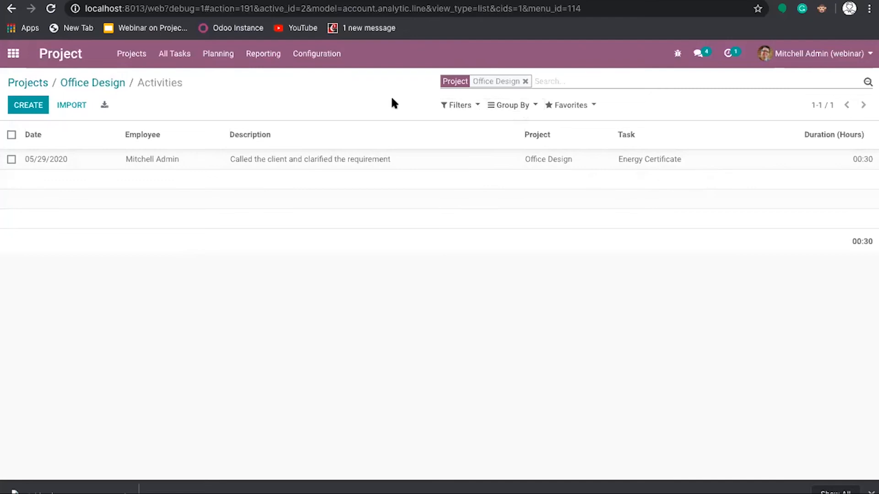
- Review the list of project tags and try adding a new tag line without a name
{"action": "left_click", "coordinate": [326, 55]}
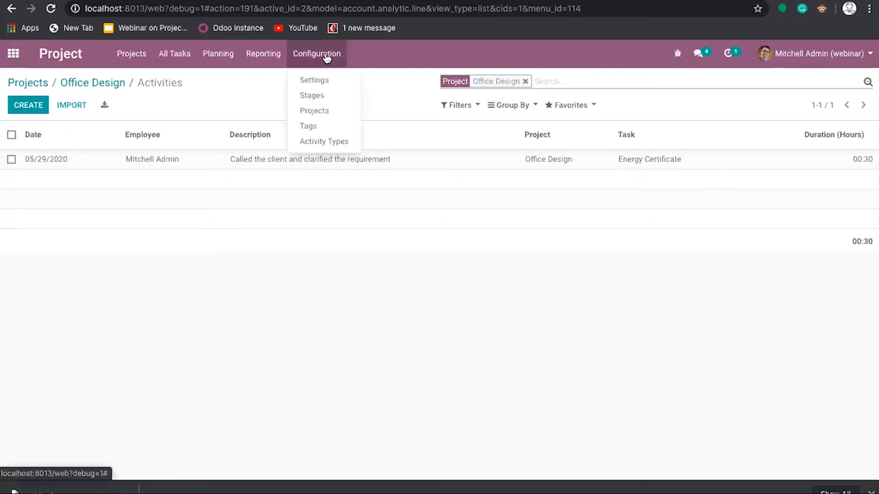
{"action": "left_click", "coordinate": [327, 126]}
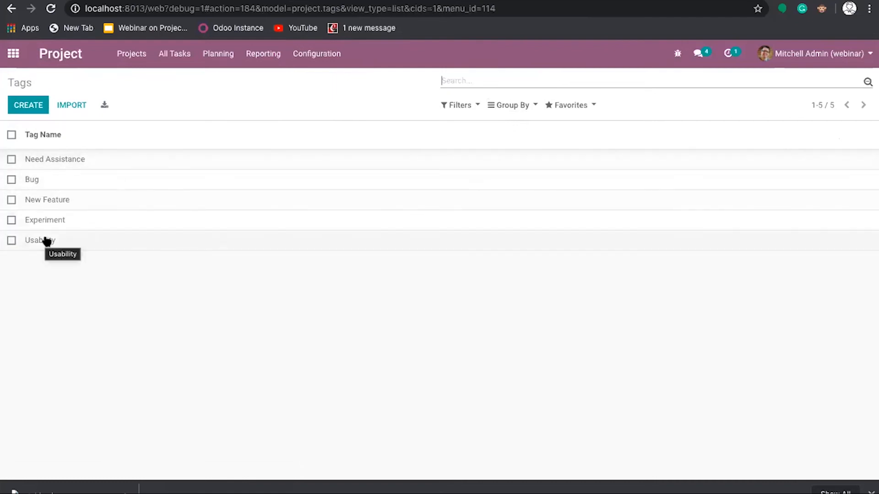
{"action": "left_click", "coordinate": [33, 111]}
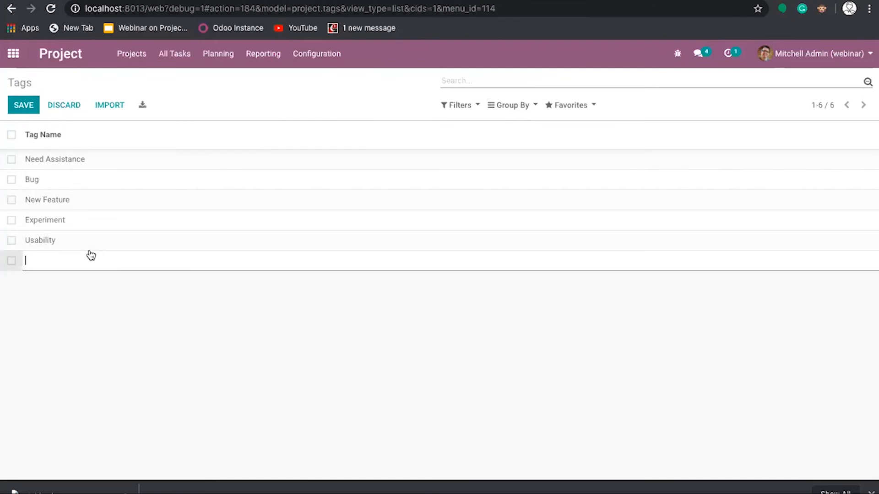
{"action": "left_click", "coordinate": [292, 101]}
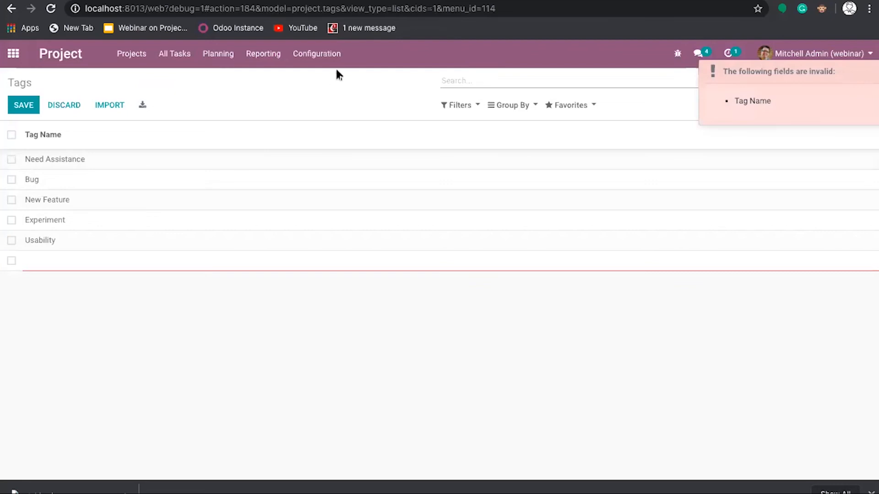
- Open the activity types and start a new one named Activity
{"action": "left_click", "coordinate": [334, 55]}
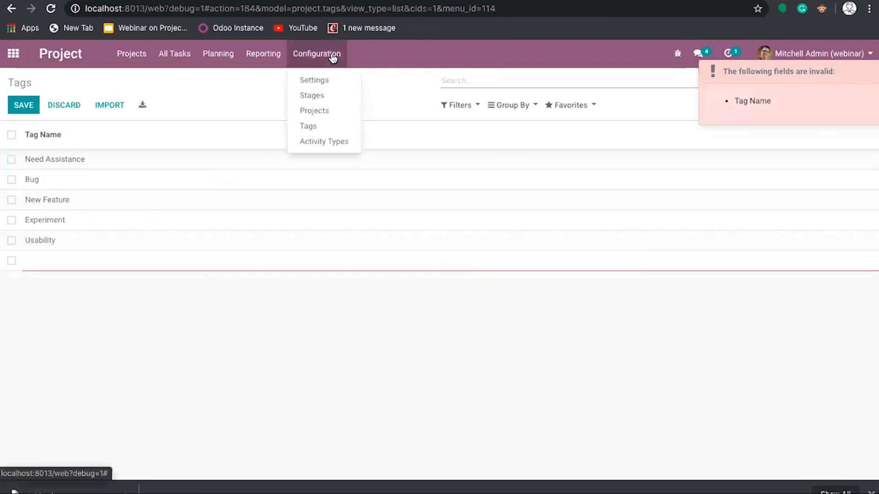
{"action": "left_click", "coordinate": [325, 142]}
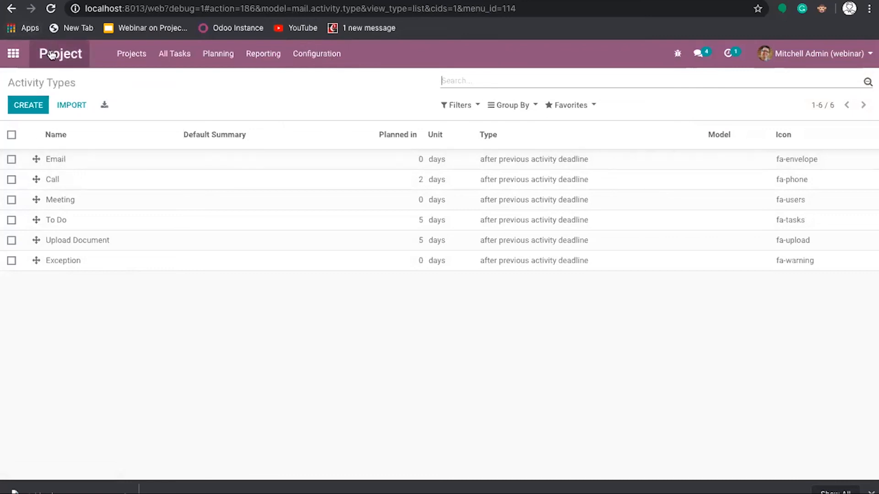
{"action": "left_click", "coordinate": [36, 108]}
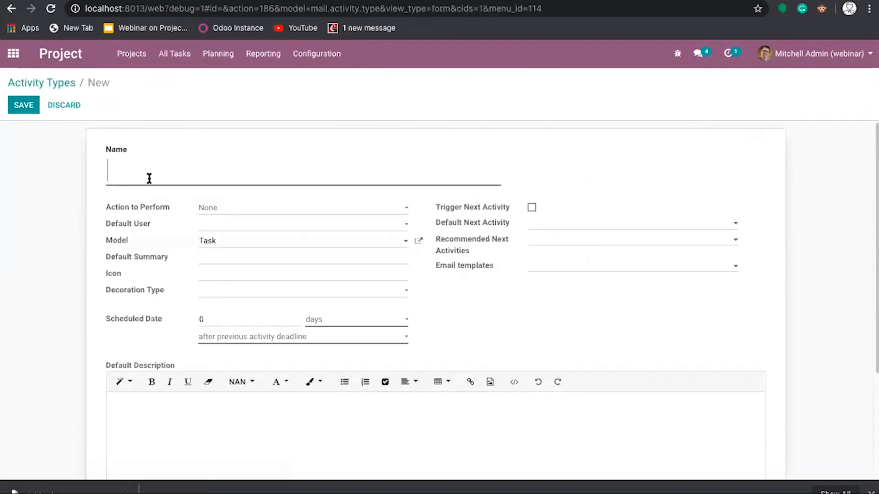
{"action": "type", "text": "Activity"}
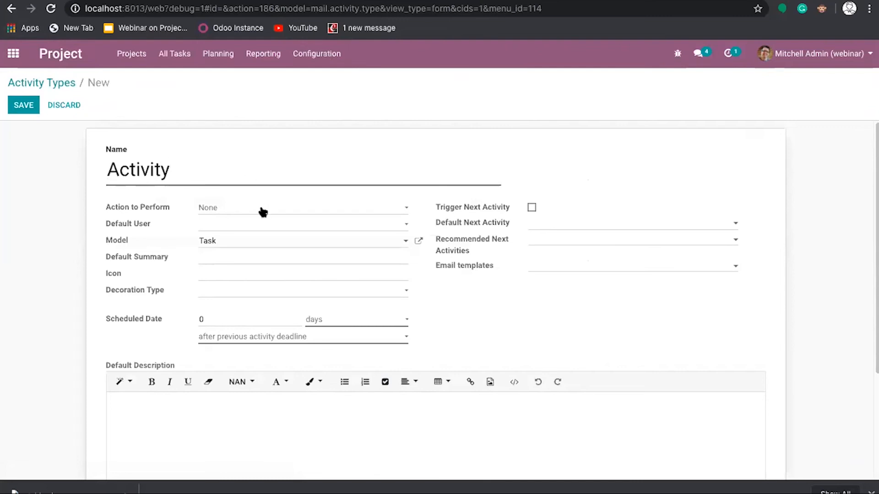
- Try the None, Upload Document and blank options for the new activity type's action to perform
{"action": "left_click", "coordinate": [263, 211]}
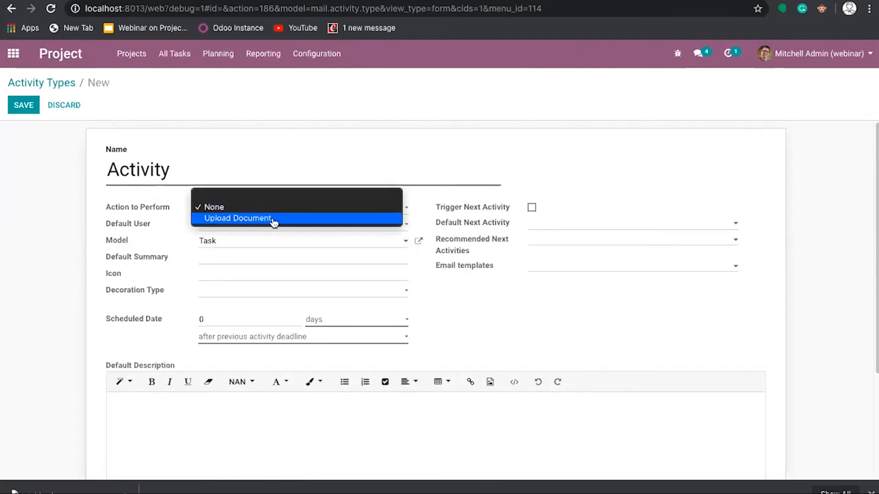
{"action": "left_click", "coordinate": [367, 146]}
{"action": "left_click", "coordinate": [308, 209]}
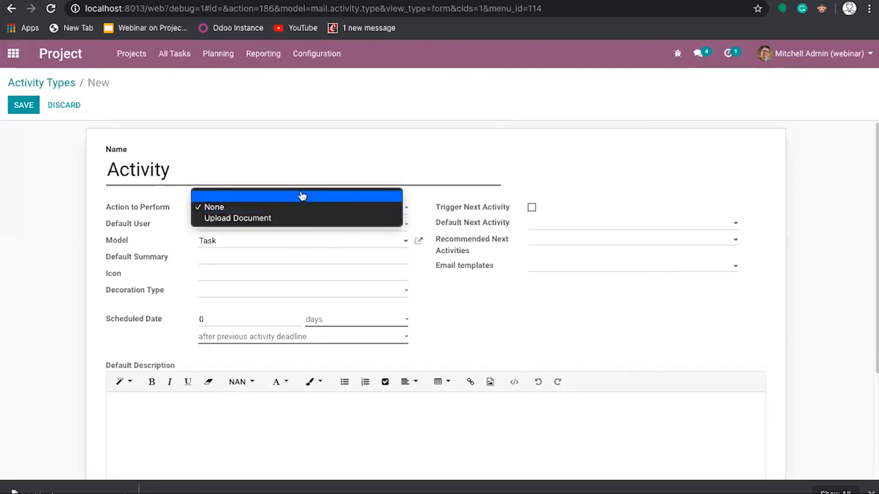
{"action": "left_click", "coordinate": [302, 196]}
{"action": "left_click", "coordinate": [321, 213]}
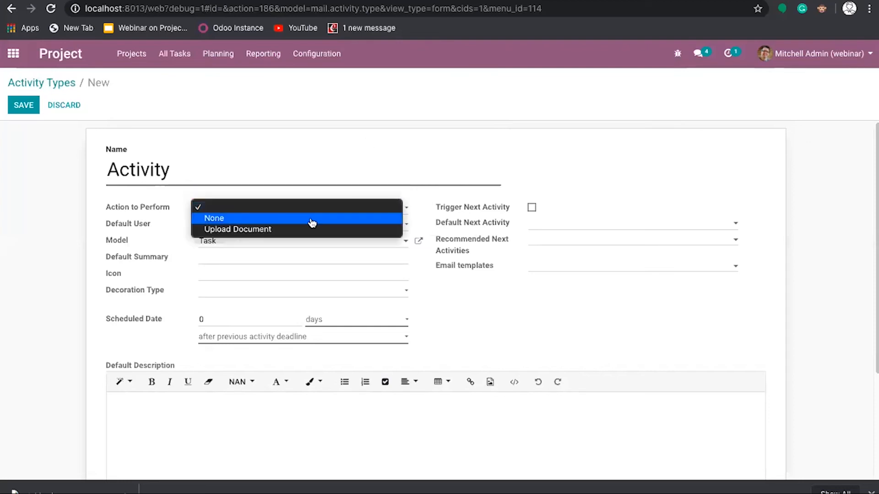
{"action": "left_click", "coordinate": [311, 219]}
{"action": "left_click", "coordinate": [325, 211]}
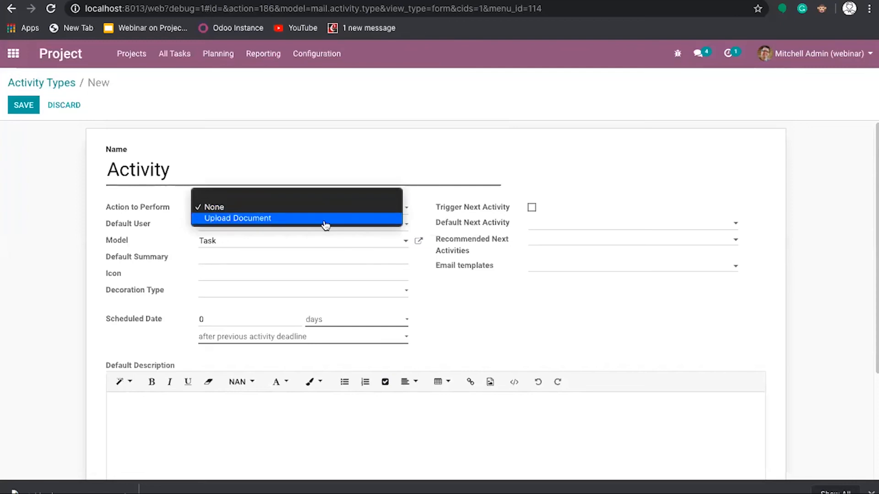
{"action": "left_click", "coordinate": [395, 162]}
{"action": "left_click", "coordinate": [373, 216]}
{"action": "left_click", "coordinate": [366, 222]}
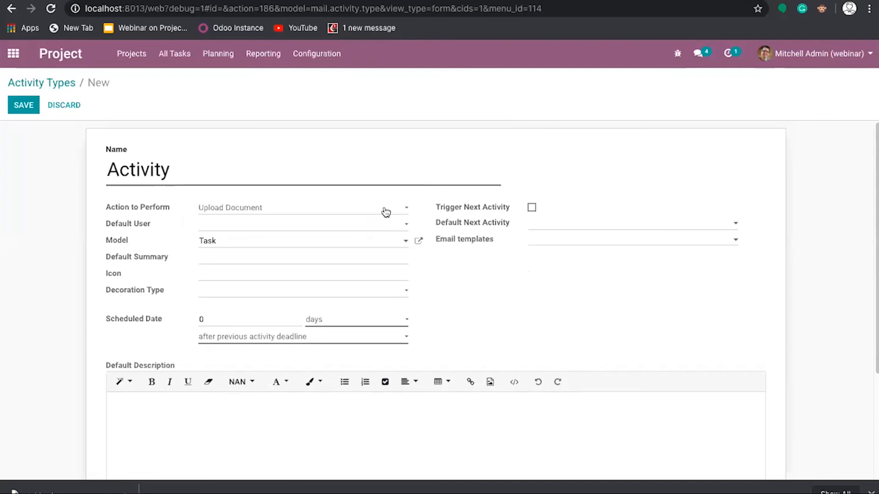
{"action": "left_click", "coordinate": [386, 212]}
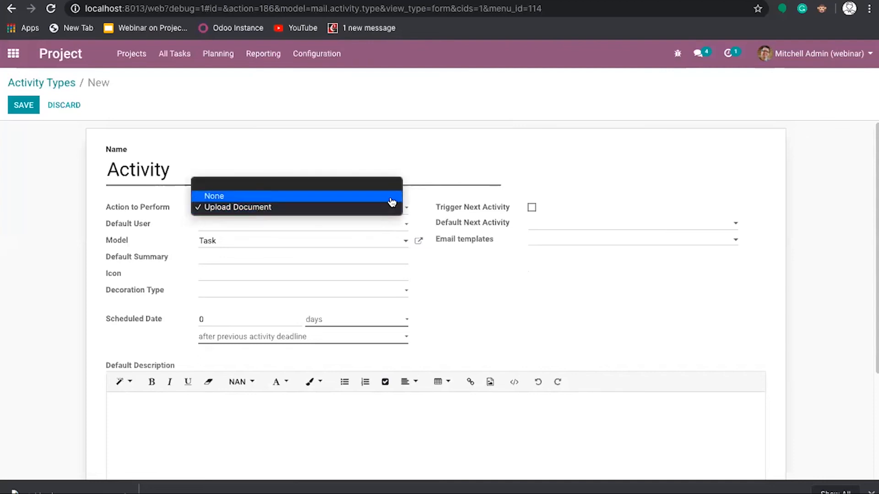
{"action": "left_click", "coordinate": [391, 202]}
- Rename the new activity type to Demo and set its action to perform to None
{"action": "double_click", "coordinate": [337, 174]}
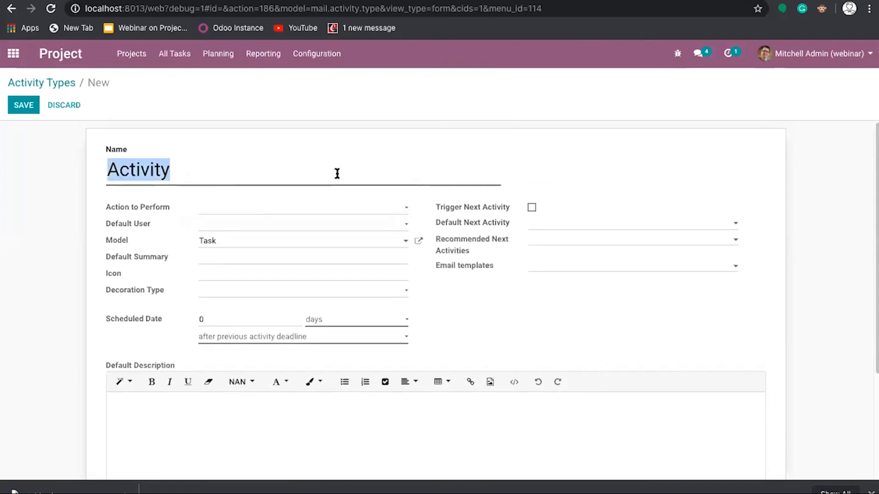
{"action": "type", "text": "Fix"}
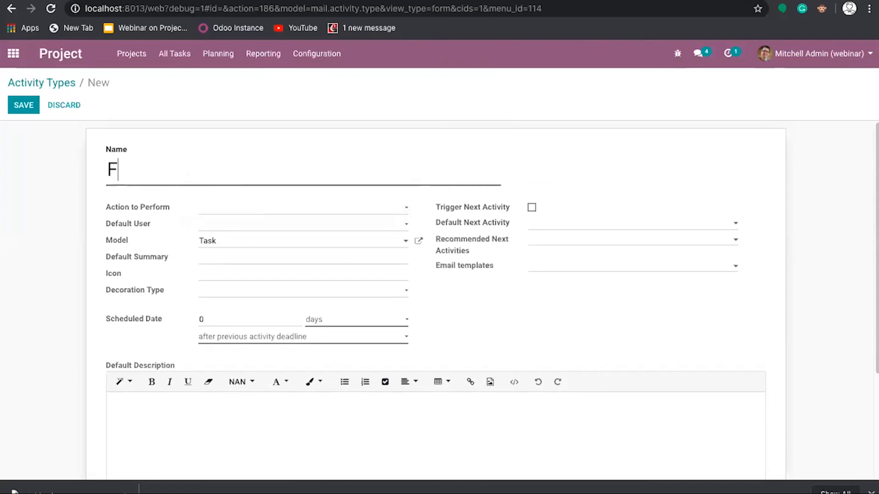
{"action": "key", "text": "BackSpace"}
{"action": "key", "text": "BackSpace"}
{"action": "key", "text": "BackSpace"}
{"action": "key", "text": "BackSpace"}
{"action": "type", "text": "Demo"}
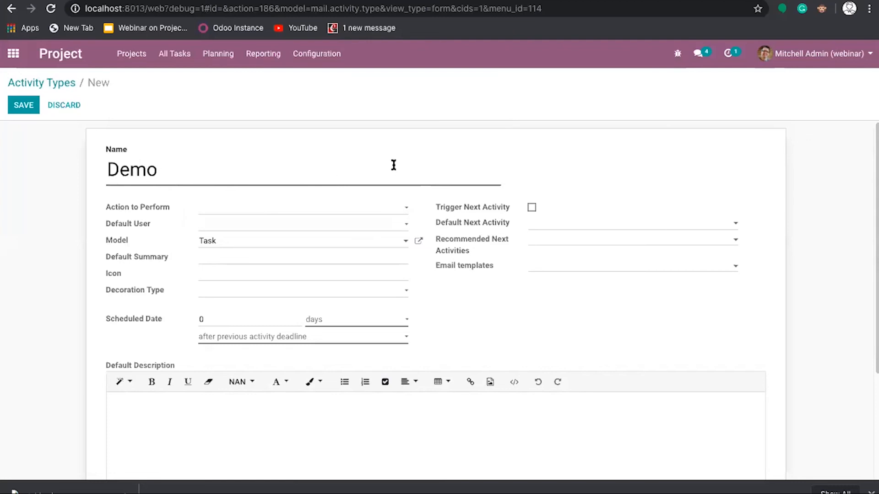
{"action": "left_click", "coordinate": [322, 211]}
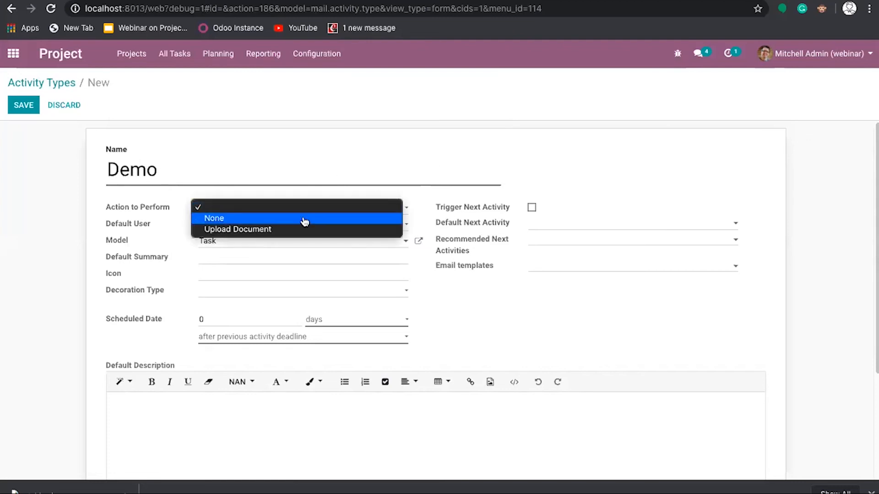
{"action": "left_click", "coordinate": [304, 219]}
- Examine the activity type's default user and model choices, and abandon the unsaved record by returning to the projects overview
{"action": "left_click", "coordinate": [255, 225]}
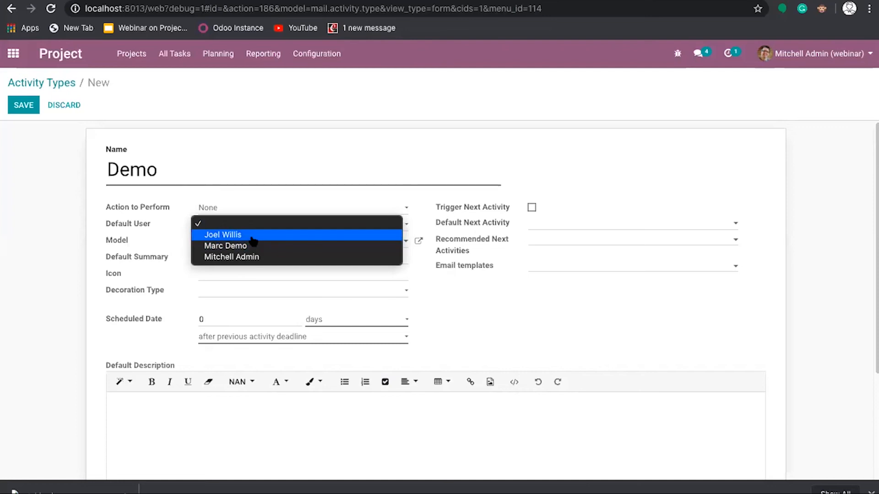
{"action": "left_click", "coordinate": [169, 224]}
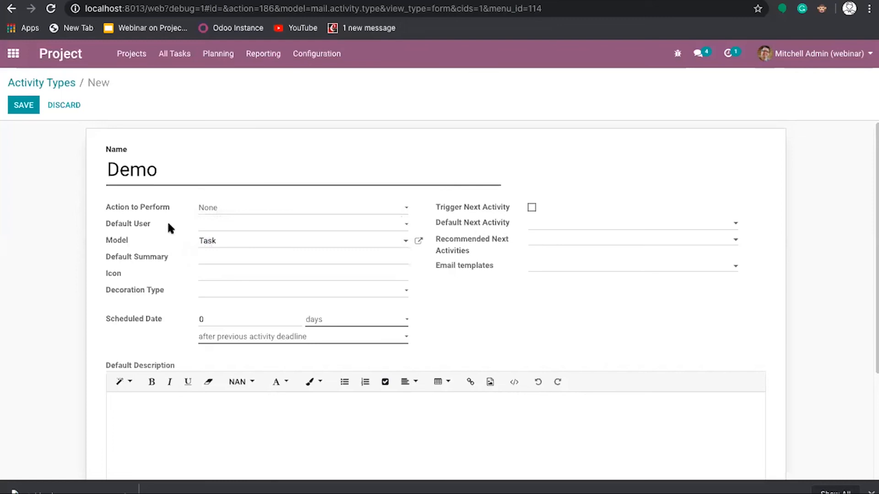
{"action": "left_click", "coordinate": [230, 242]}
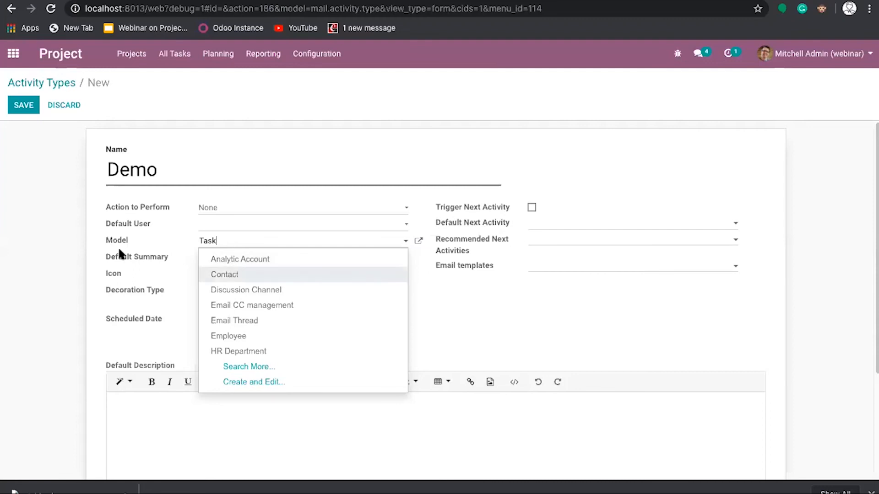
{"action": "left_click", "coordinate": [151, 247]}
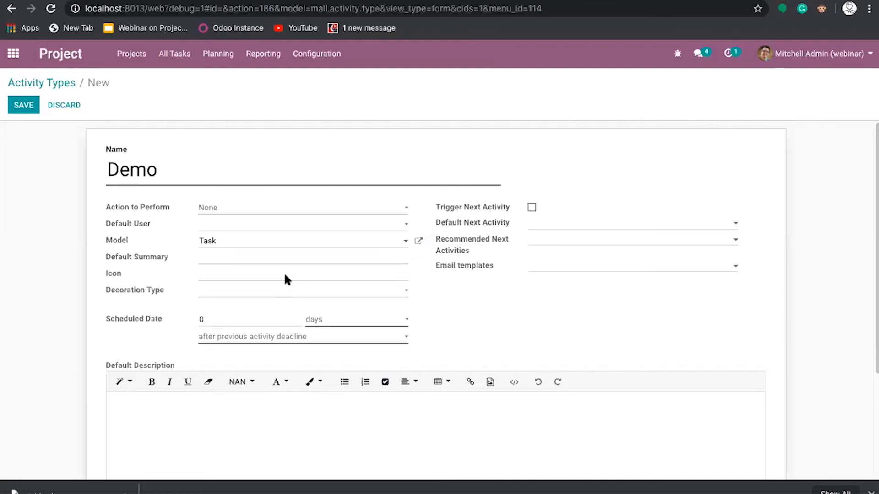
{"action": "left_click", "coordinate": [142, 61]}
{"action": "left_click", "coordinate": [261, 134]}
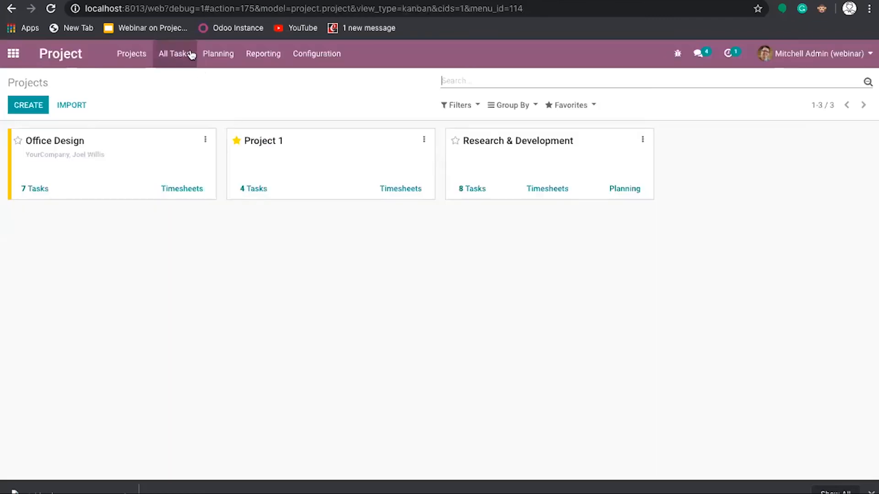
- Change the scheduled activity on the Planning and budget task to the Email type, save it and check the task's activities
{"action": "left_click", "coordinate": [179, 53]}
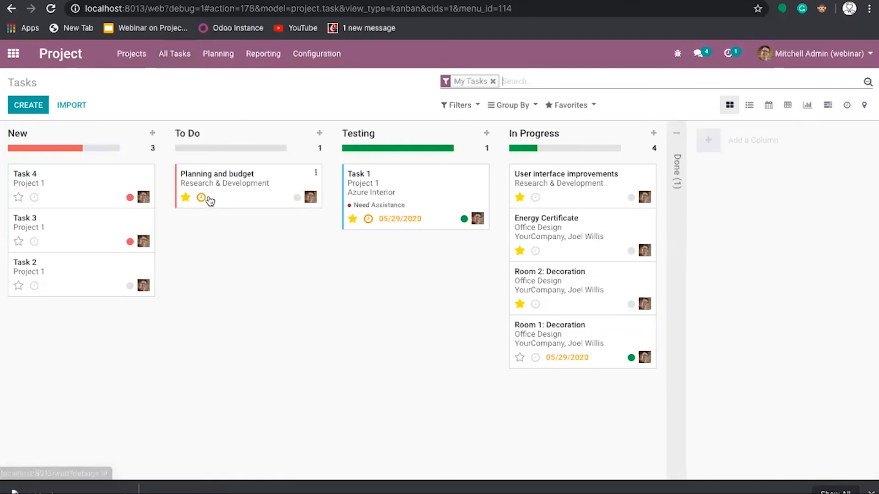
{"action": "left_click", "coordinate": [202, 199]}
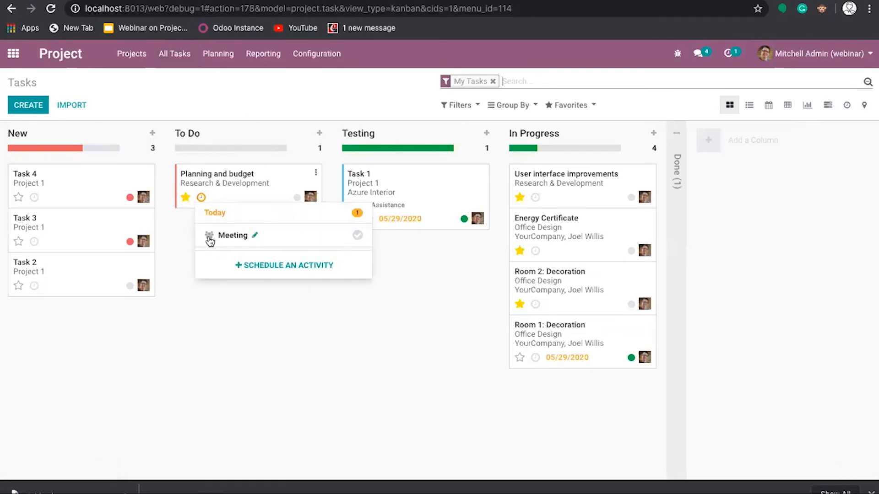
{"action": "left_click", "coordinate": [255, 236]}
{"action": "left_click", "coordinate": [372, 121]}
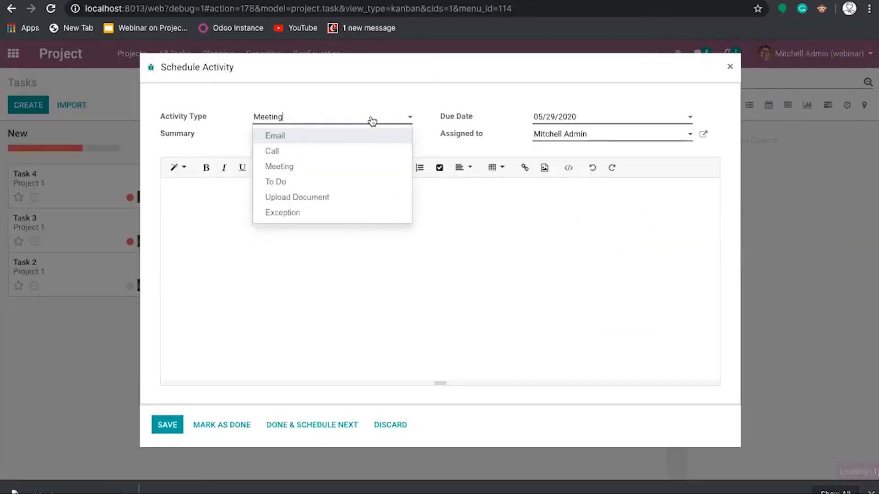
{"action": "left_click", "coordinate": [303, 166]}
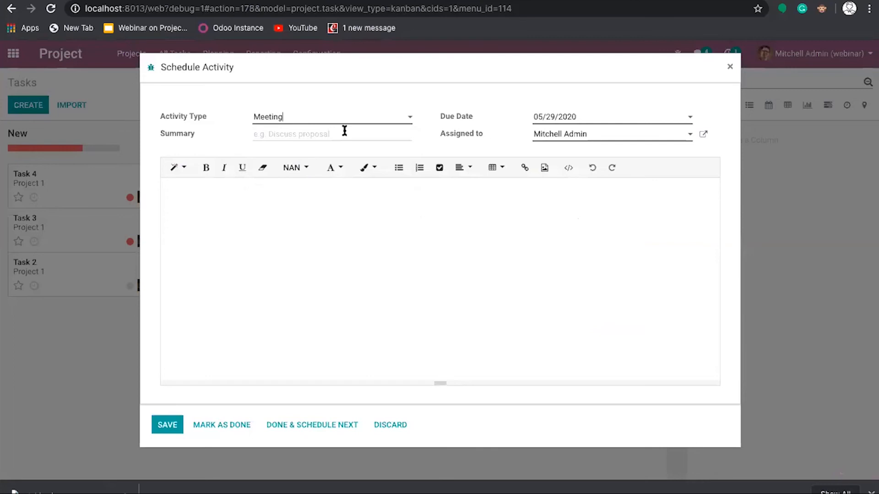
{"action": "left_click", "coordinate": [363, 122]}
{"action": "left_click", "coordinate": [327, 136]}
{"action": "left_click", "coordinate": [167, 425]}
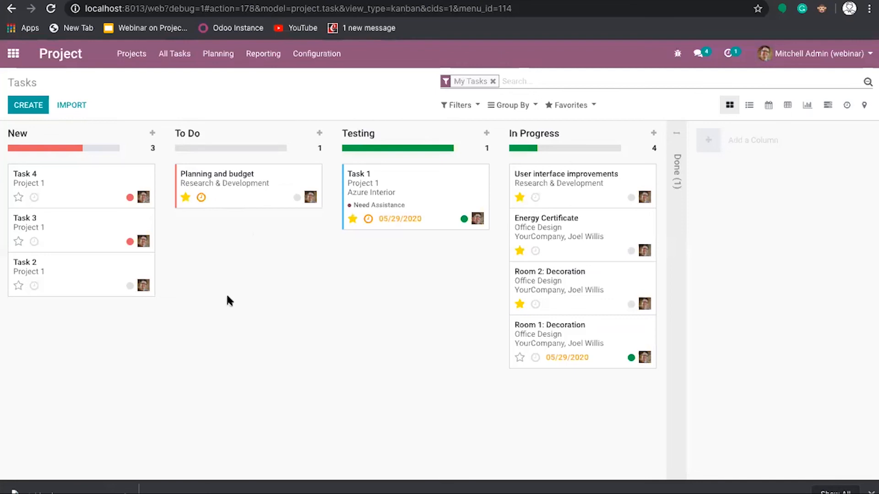
{"action": "left_click", "coordinate": [200, 197]}
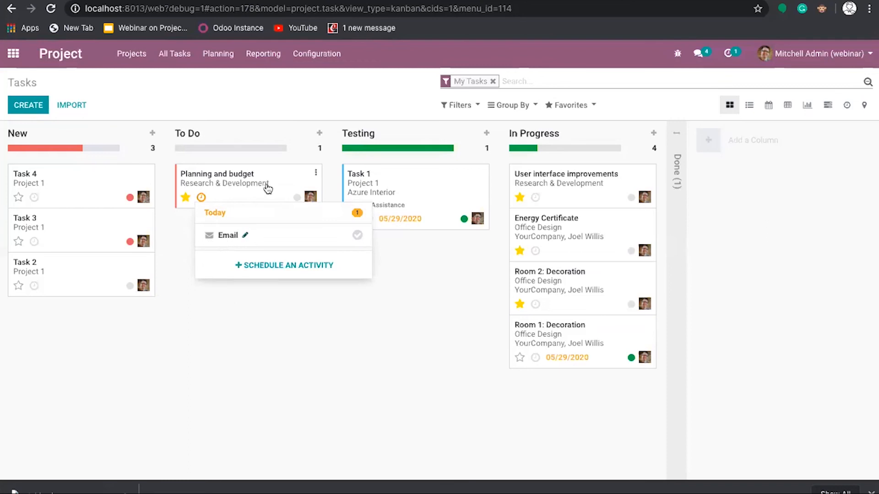
- Open the Email activity type from the configuration for editing and select the icon name in its icon field
{"action": "left_click", "coordinate": [323, 60]}
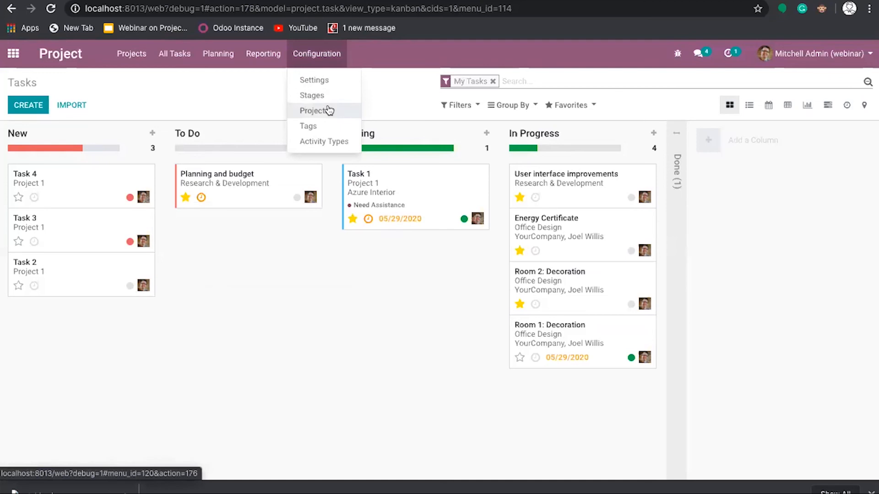
{"action": "left_click", "coordinate": [337, 141]}
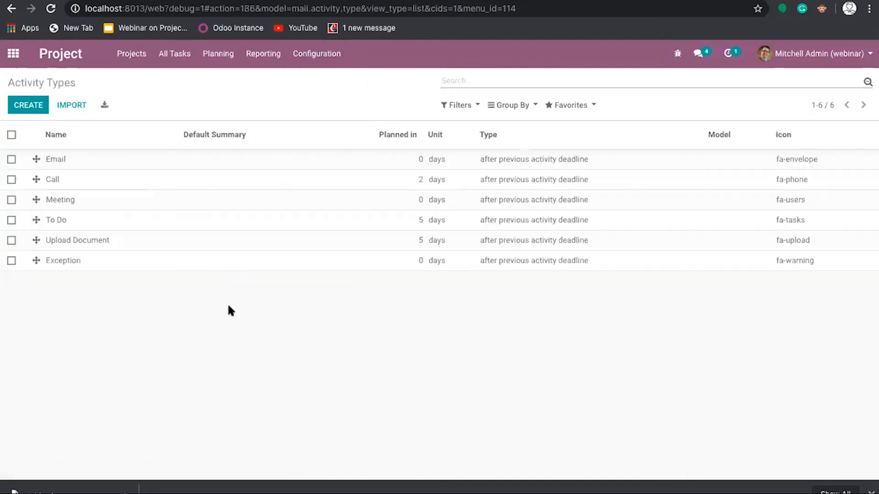
{"action": "left_click", "coordinate": [61, 159]}
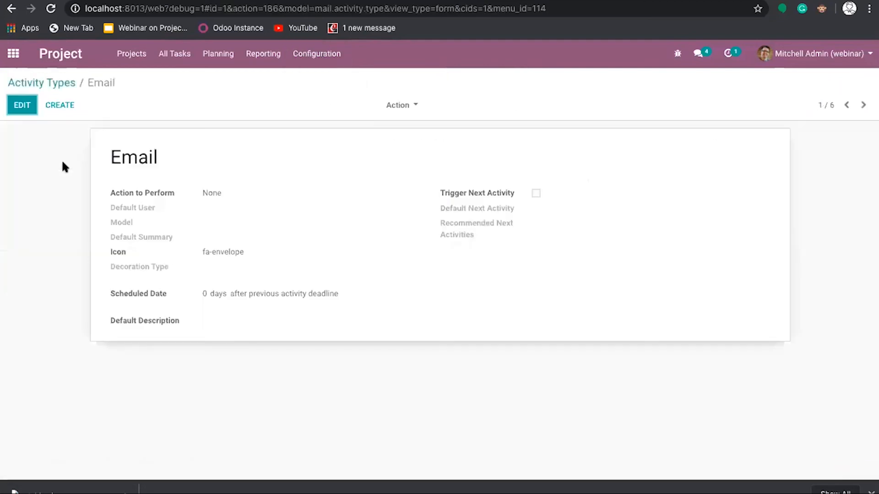
{"action": "left_click", "coordinate": [36, 111]}
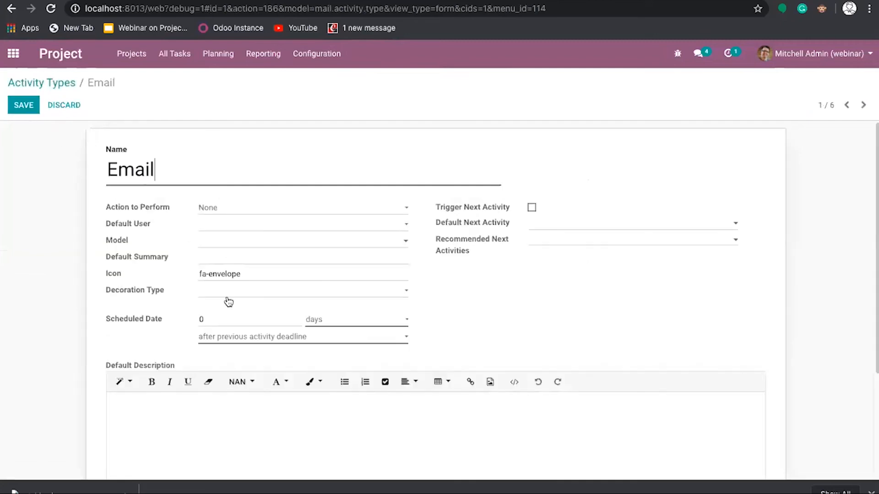
{"action": "double_click", "coordinate": [253, 275]}
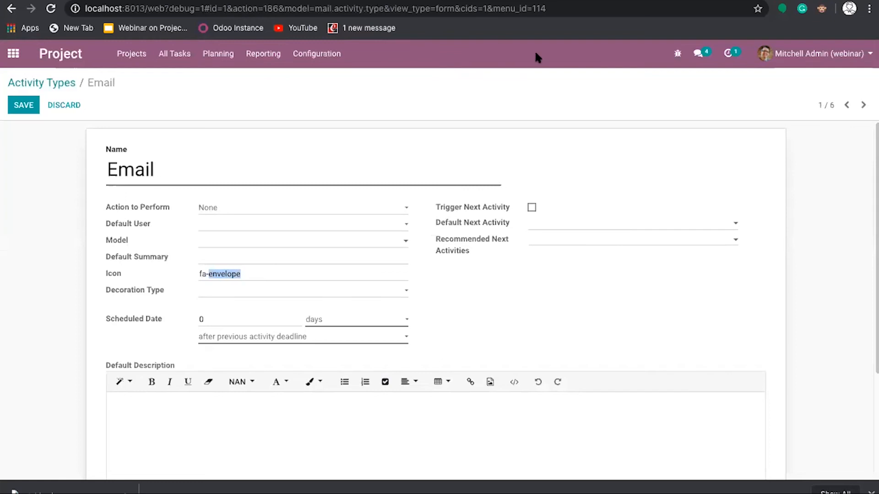
- Open fontawesome.com in a new browser tab and go to its free start page
{"action": "key", "text": "super+t"}
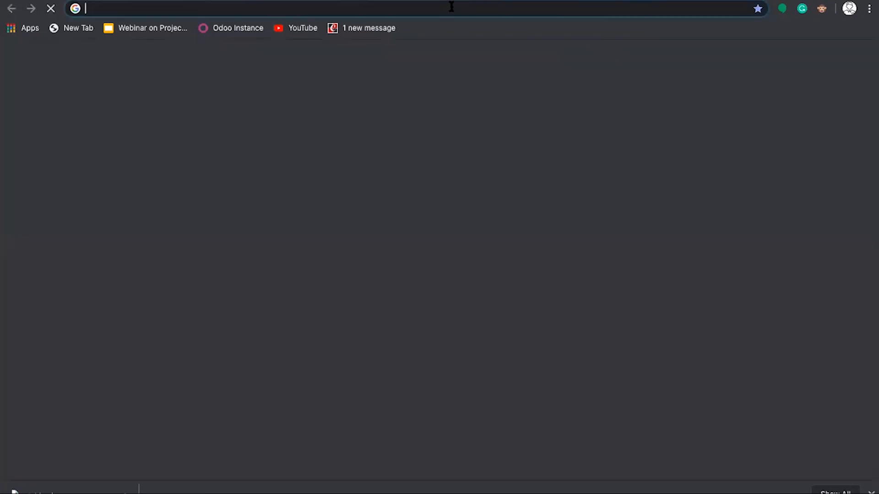
{"action": "left_click", "coordinate": [451, 6]}
{"action": "type", "text": "f"}
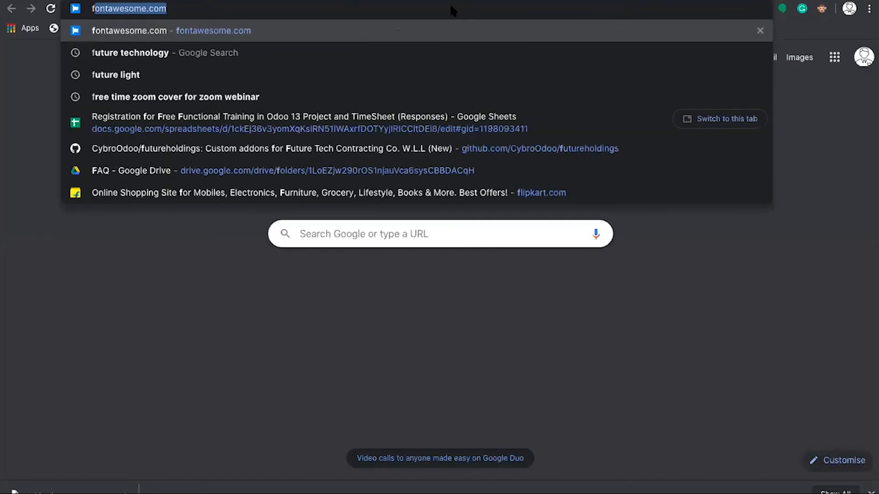
{"action": "key", "text": "Return"}
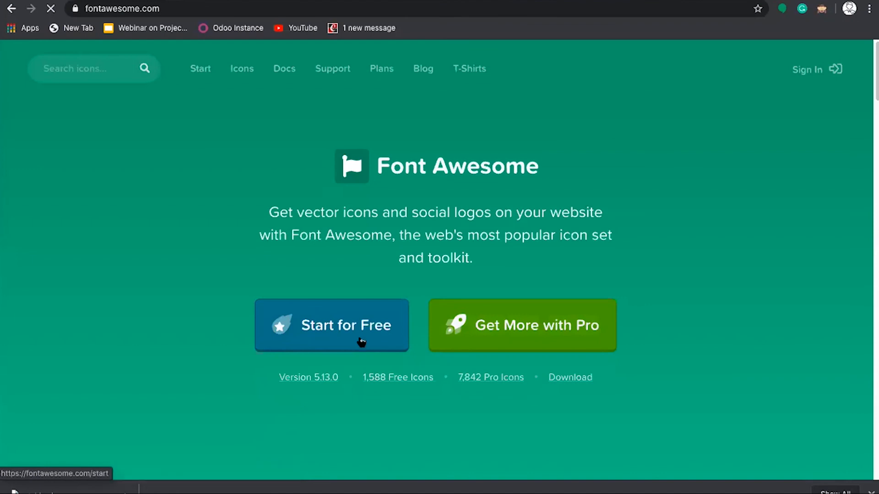
{"action": "left_click", "coordinate": [377, 338]}
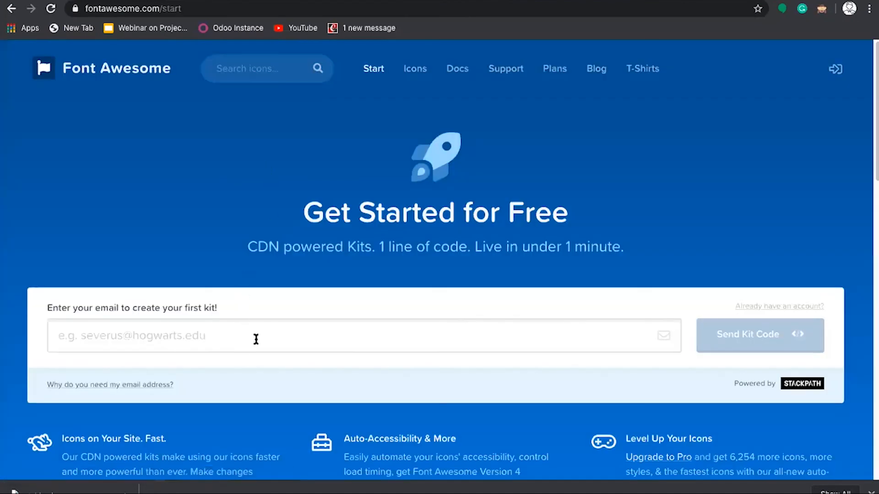
{"action": "left_click", "coordinate": [255, 337]}
{"action": "type", "text": "mail"}
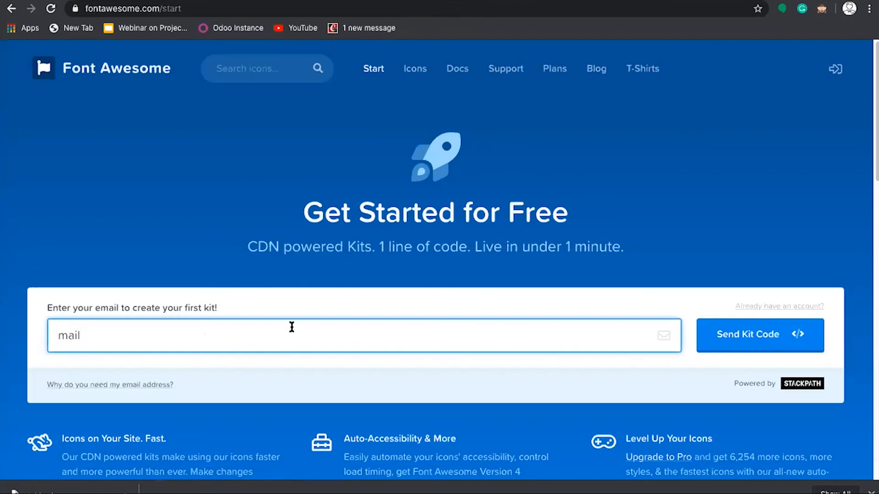
{"action": "left_click", "coordinate": [714, 334]}
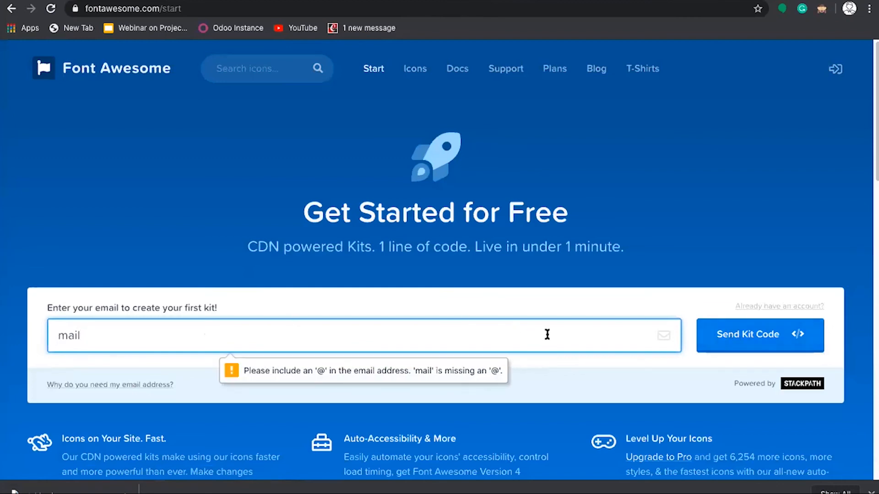
- Search the Font Awesome icons for mail, open the solid mailbox icon and copy its HTML code
{"action": "left_click", "coordinate": [279, 74]}
{"action": "type", "text": "mail"}
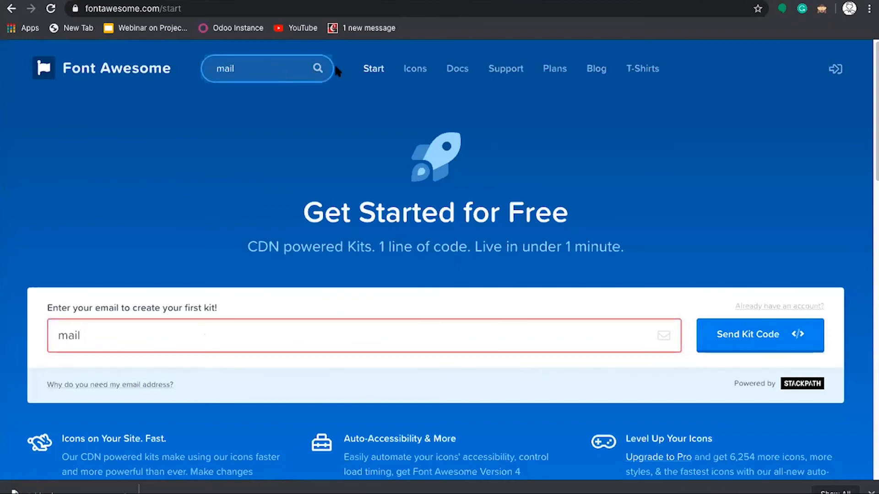
{"action": "key", "text": "Return"}
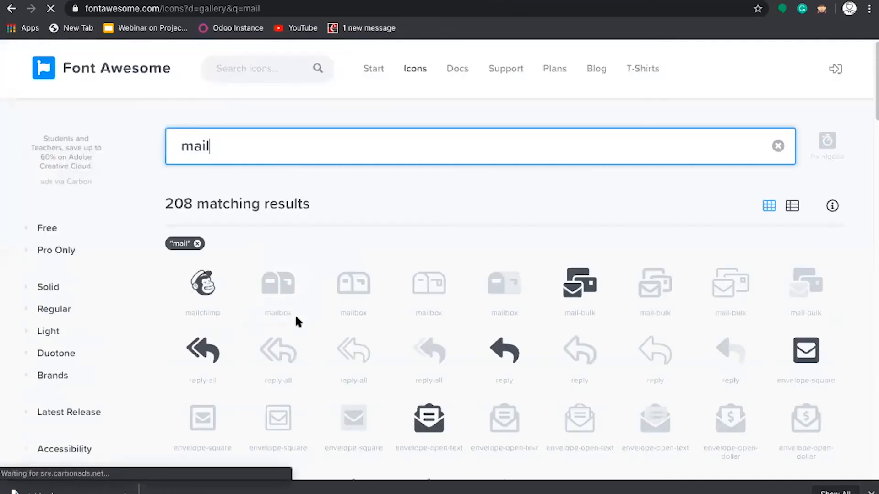
{"action": "left_click", "coordinate": [283, 298]}
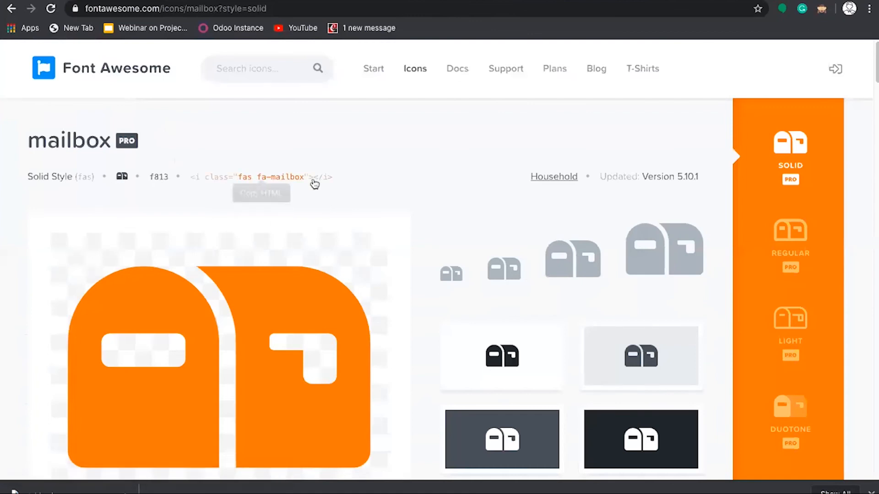
{"action": "left_click", "coordinate": [272, 178]}
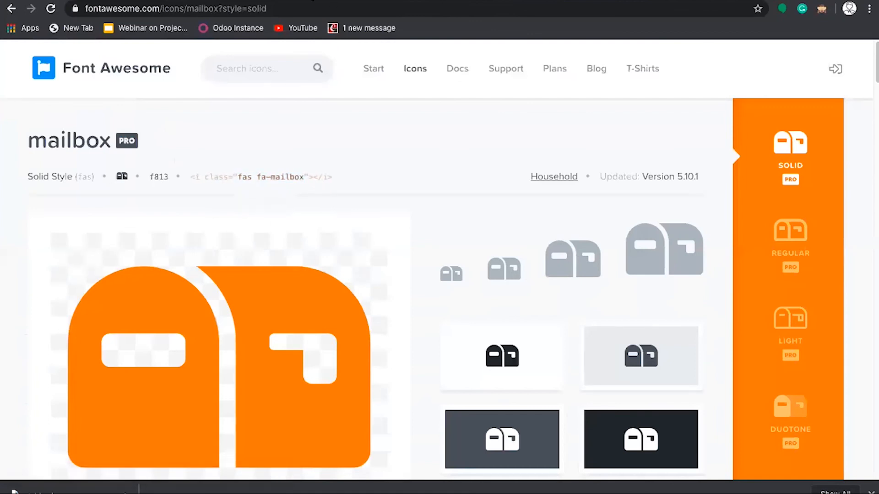
- Switch back to Odoo, set the Email activity type's icon to fa-mailbox, save it and check the Planning and budget task's activities
{"action": "left_click", "coordinate": [321, 1]}
{"action": "triple_click", "coordinate": [277, 276]}
{"action": "left_click", "coordinate": [291, 277]}
{"action": "type", "text": "<i class=\"fas fa-mailbox\"></i>"}
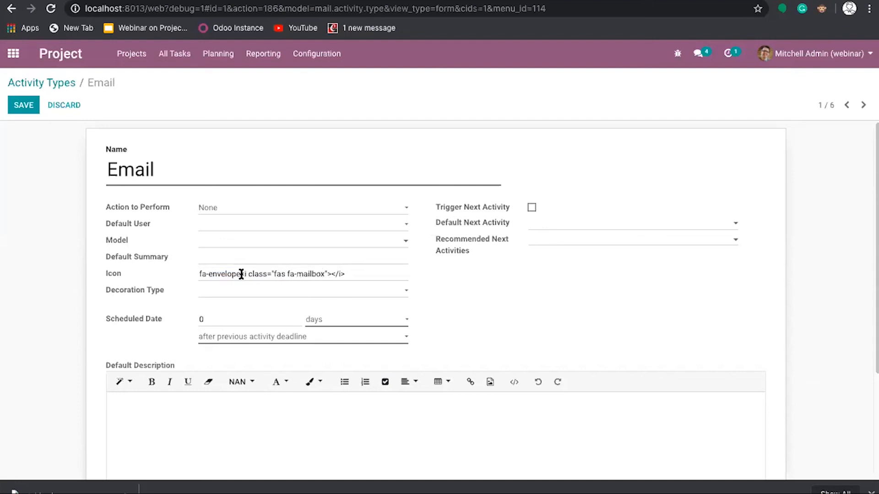
{"action": "left_click_drag", "start_coordinate": [241, 274], "coordinate": [355, 273]}
{"action": "key", "text": "BackSpace"}
{"action": "double_click", "coordinate": [220, 273]}
{"action": "type", "text": "mailbox"}
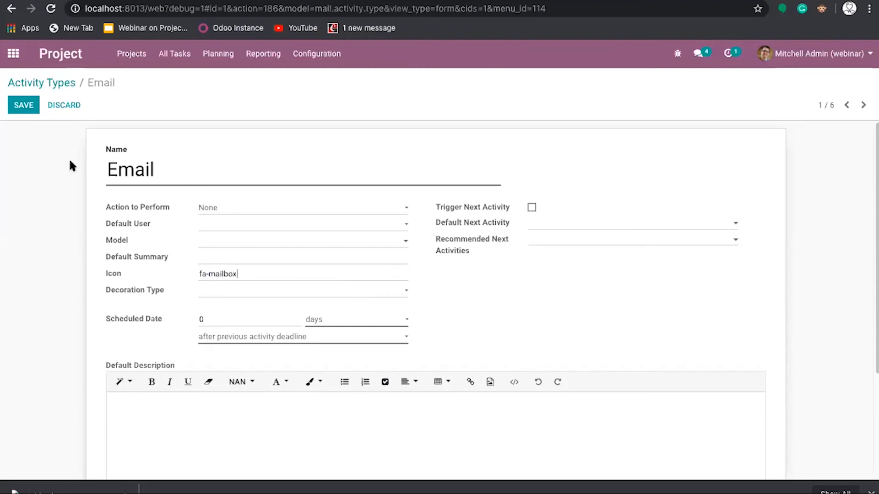
{"action": "left_click", "coordinate": [34, 111]}
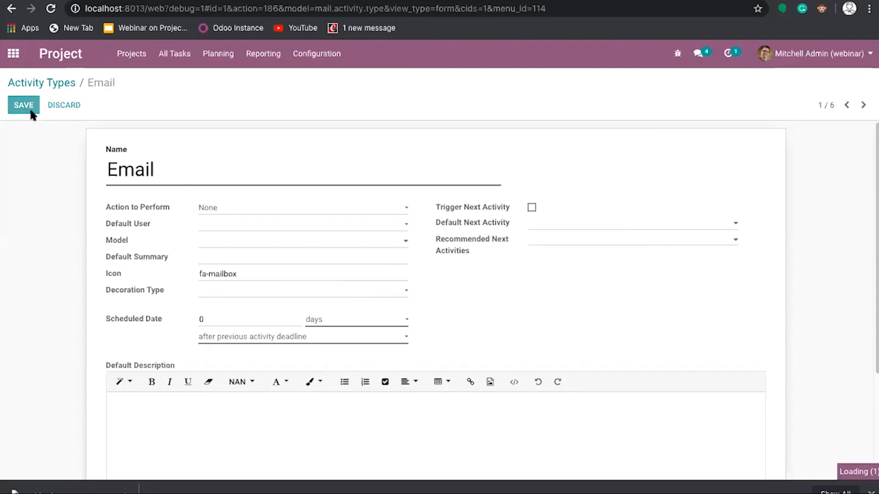
{"action": "left_click", "coordinate": [169, 55]}
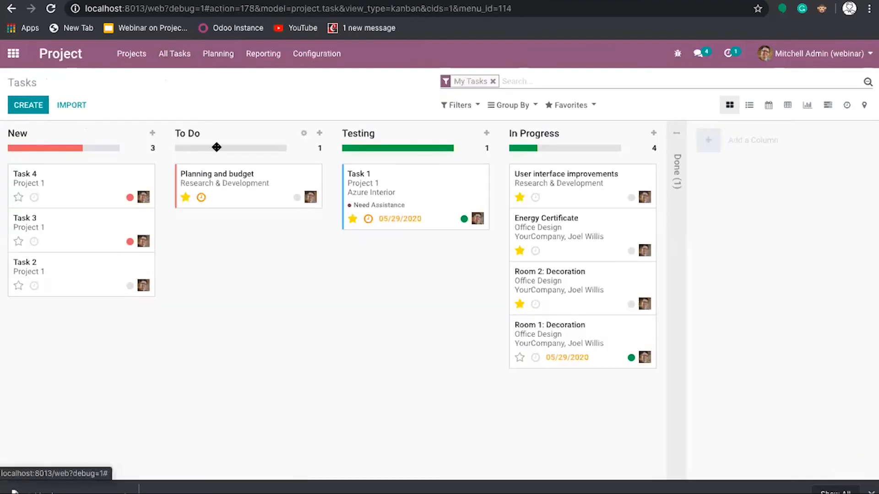
{"action": "left_click", "coordinate": [201, 198]}
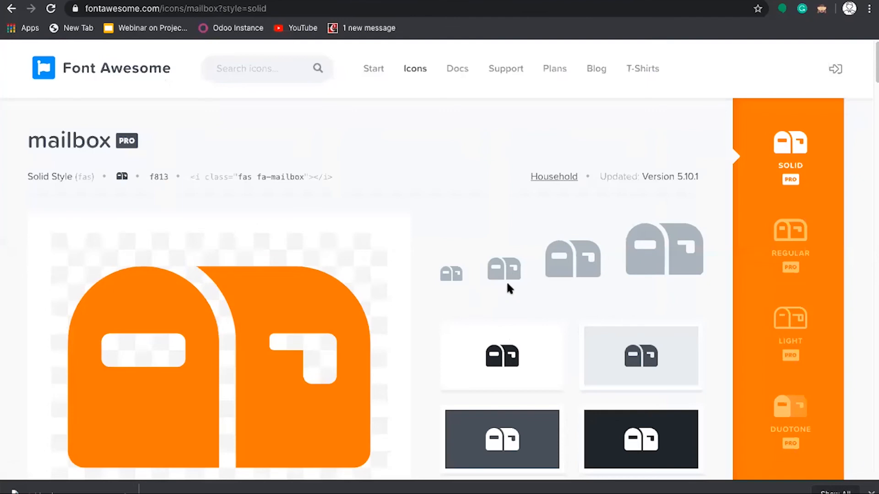
- Return to the mail search results on Font Awesome and open the solid reply icon to look up its name
{"action": "double_click", "coordinate": [457, 280]}
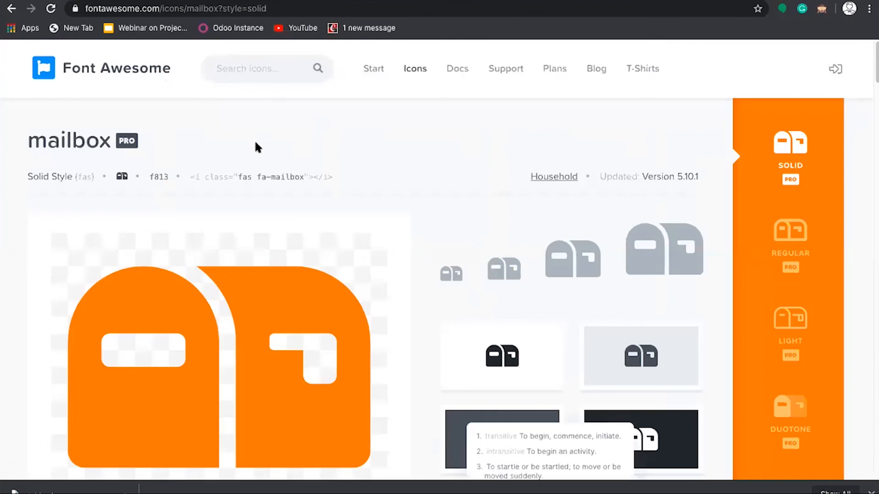
{"action": "scroll", "coordinate": [194, 201], "scroll_direction": "left", "scroll_amount": 5}
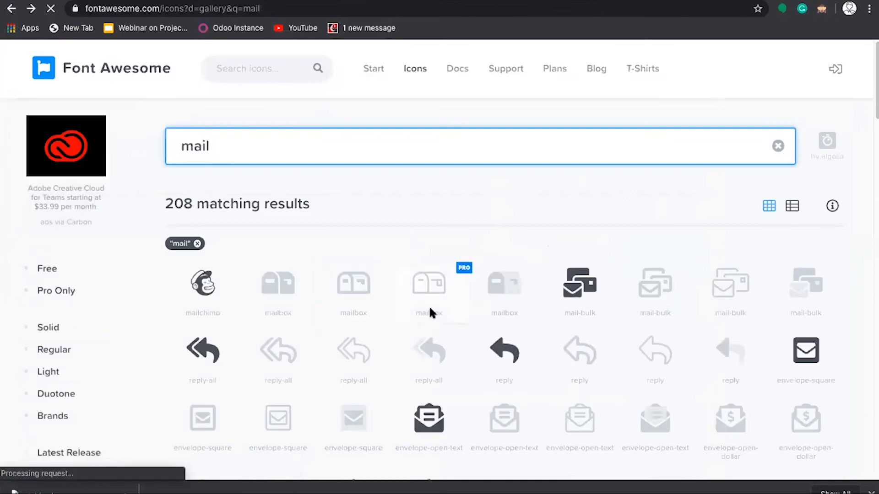
{"action": "left_click", "coordinate": [496, 350]}
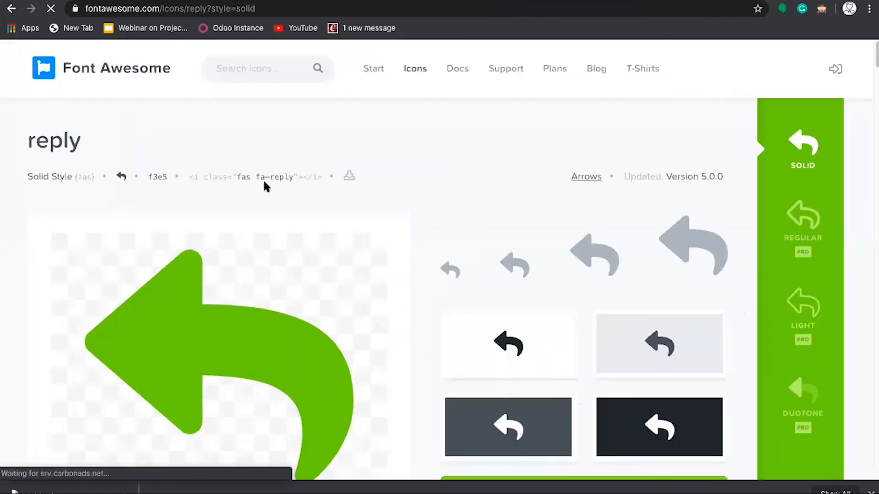
- Switch back to Odoo, set the Email activity type's icon to fa-reply, save it and check the Planning and budget task's activities
{"action": "left_click", "coordinate": [273, 0]}
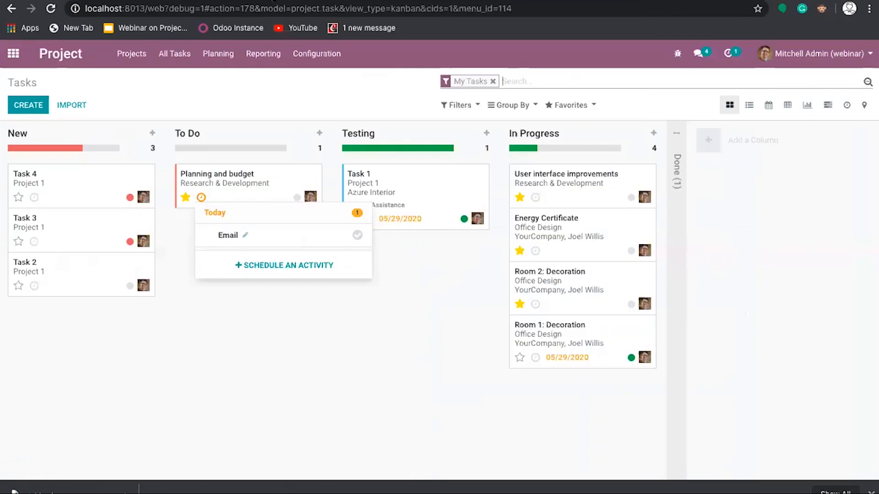
{"action": "left_click", "coordinate": [322, 60]}
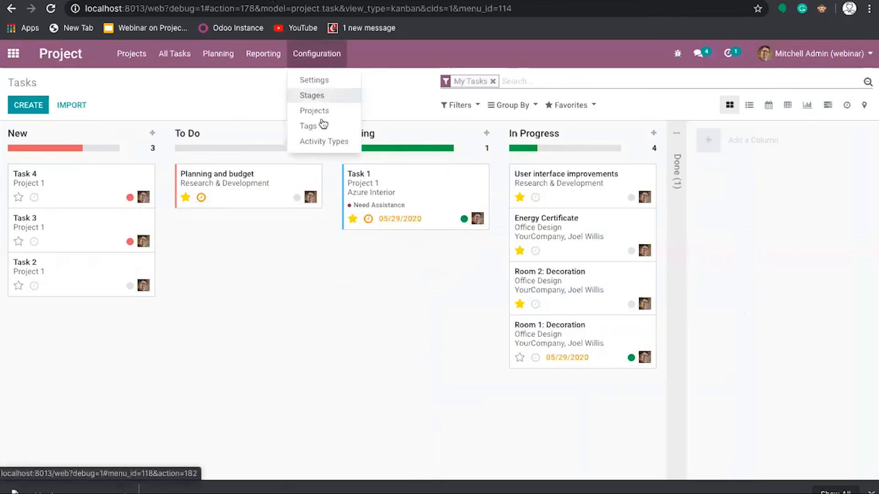
{"action": "left_click", "coordinate": [320, 141]}
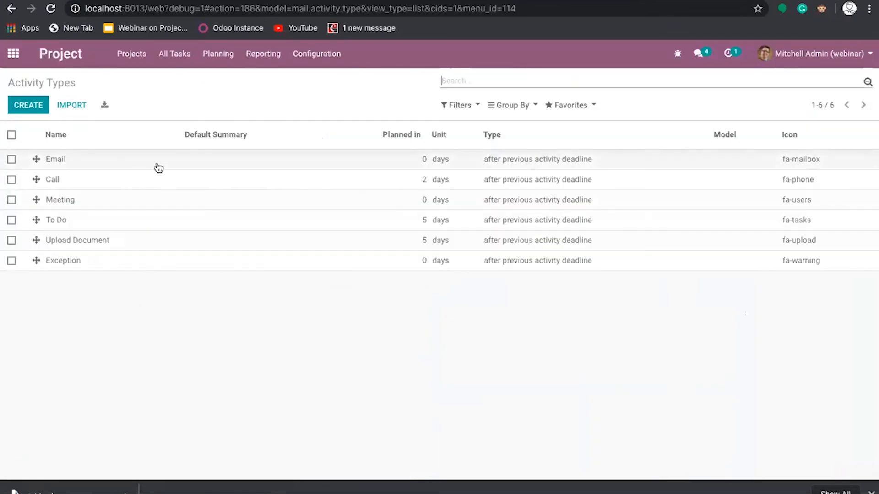
{"action": "left_click", "coordinate": [158, 166]}
{"action": "left_click", "coordinate": [23, 105]}
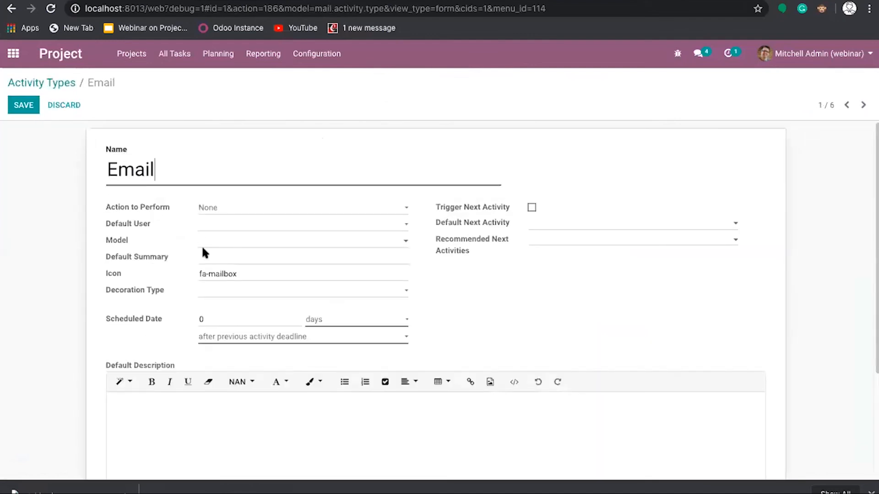
{"action": "double_click", "coordinate": [216, 272]}
{"action": "type", "text": "reply"}
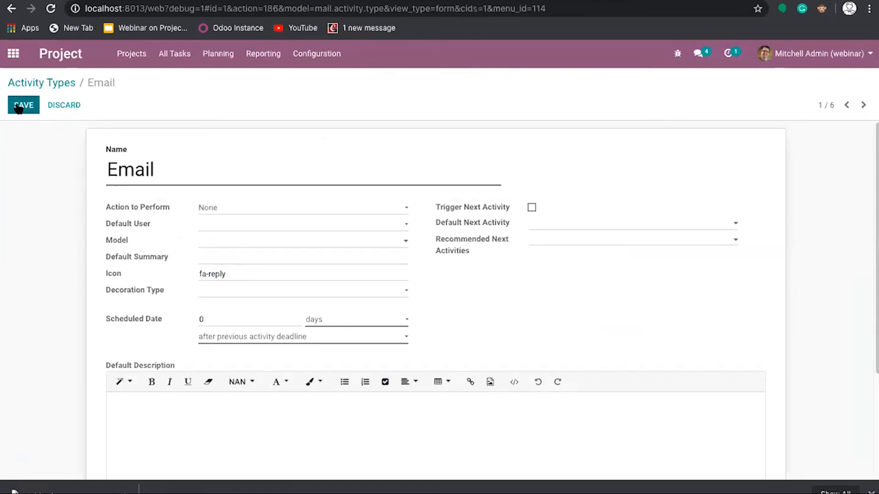
{"action": "left_click", "coordinate": [185, 55]}
{"action": "left_click", "coordinate": [202, 197]}
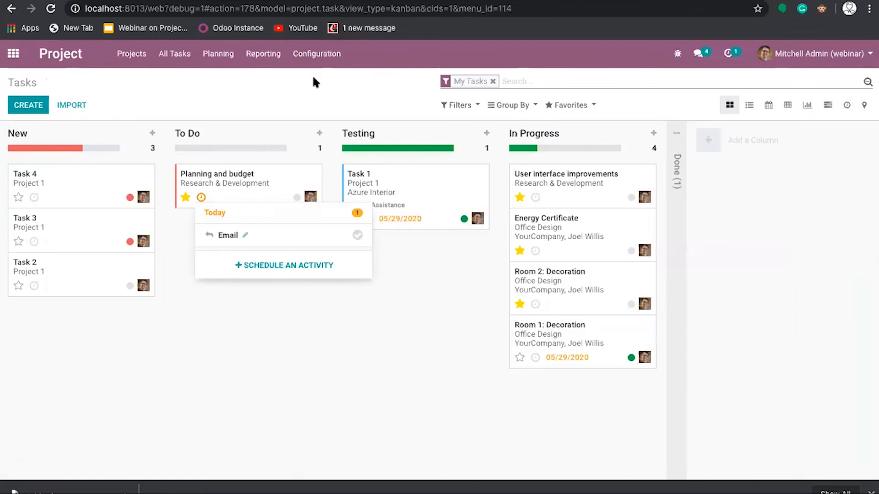
- Open the Email activity type for editing and look through its decoration type options
{"action": "left_click", "coordinate": [317, 54]}
{"action": "left_click", "coordinate": [328, 142]}
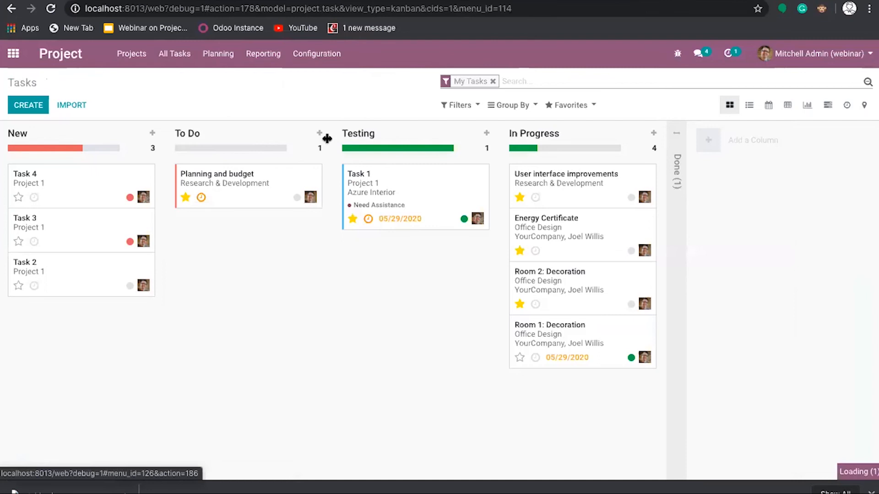
{"action": "left_click", "coordinate": [219, 160]}
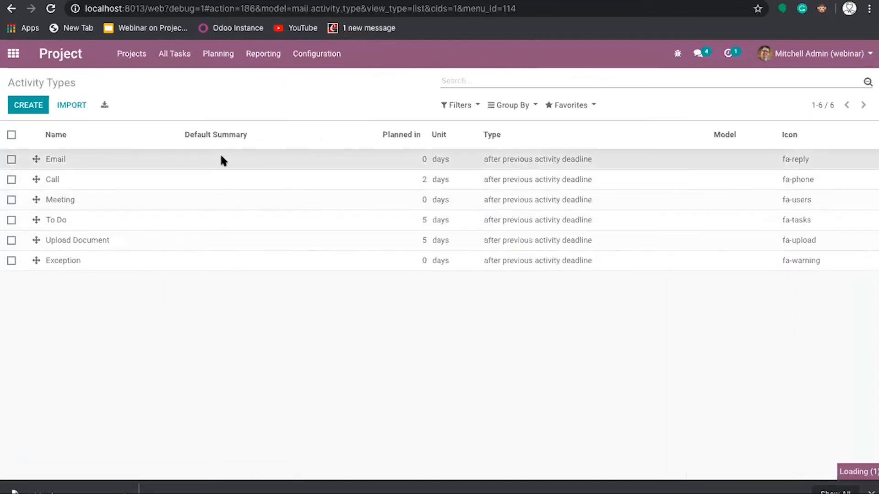
{"action": "left_click", "coordinate": [22, 106]}
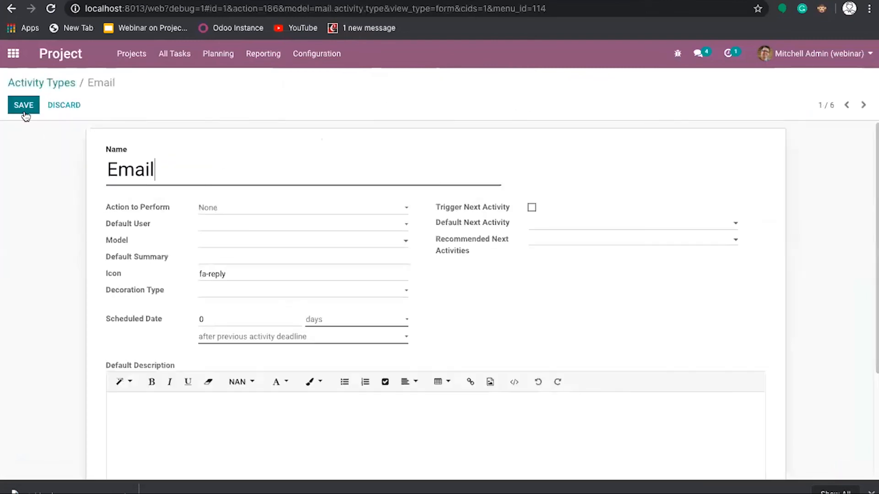
{"action": "left_click", "coordinate": [248, 292]}
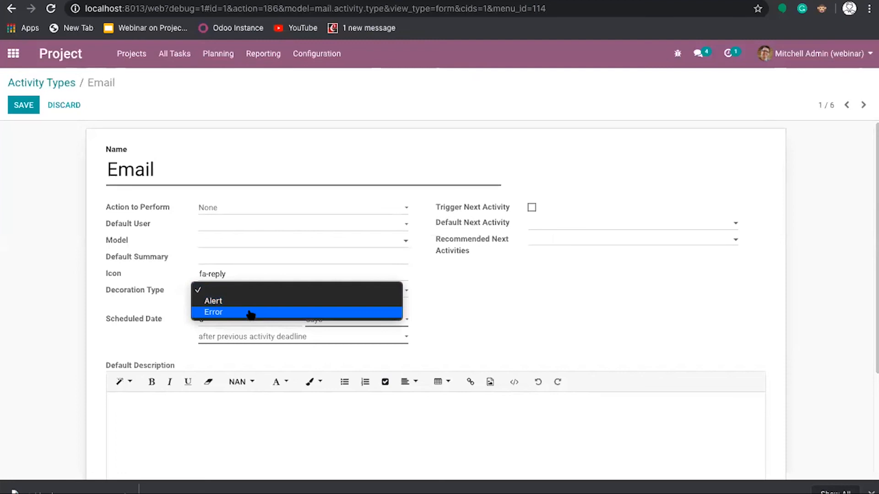
{"action": "left_click", "coordinate": [480, 292]}
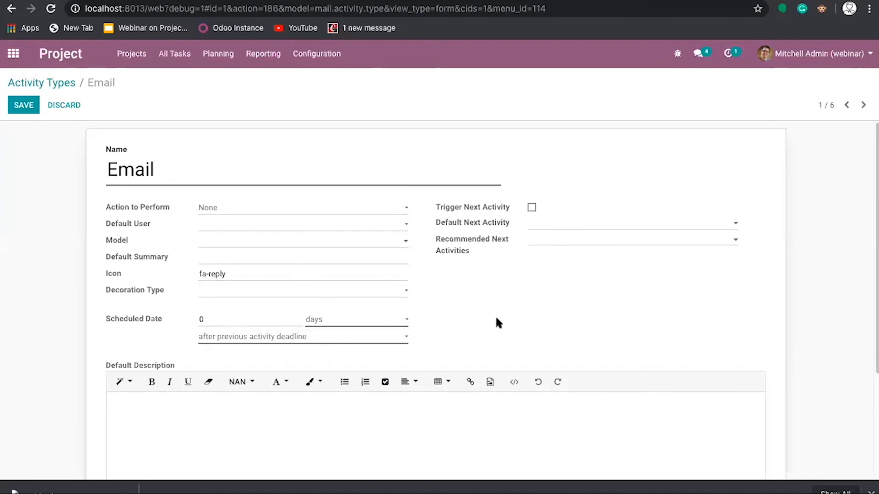
- Review the Email activity type's delay type and default next activity options, and save the record
{"action": "mouse_move", "coordinate": [384, 344]}
{"action": "left_click", "coordinate": [273, 342]}
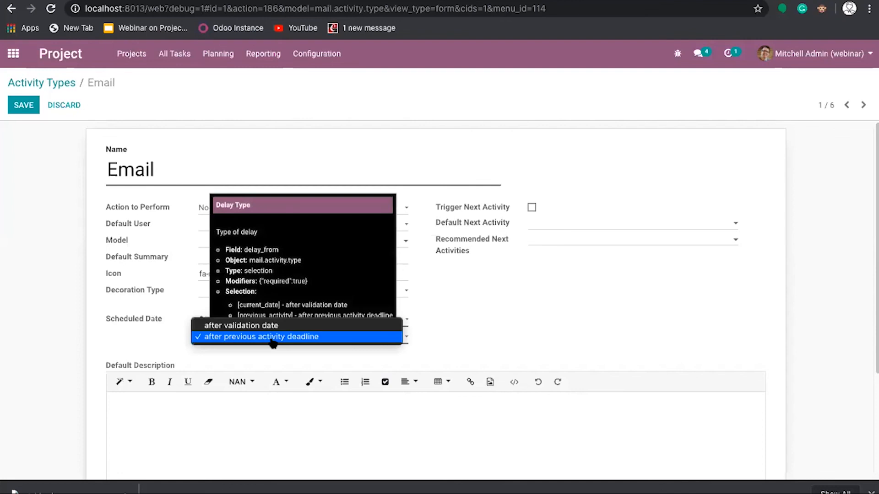
{"action": "left_click", "coordinate": [453, 325]}
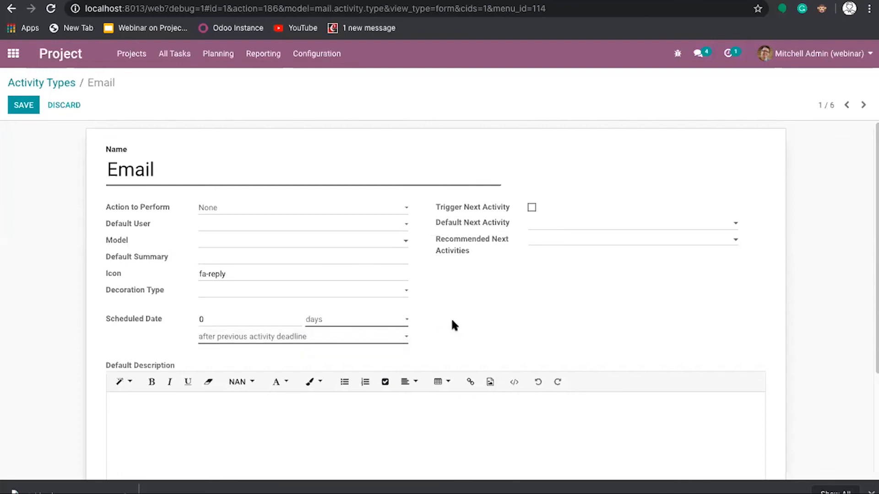
{"action": "left_click", "coordinate": [569, 230]}
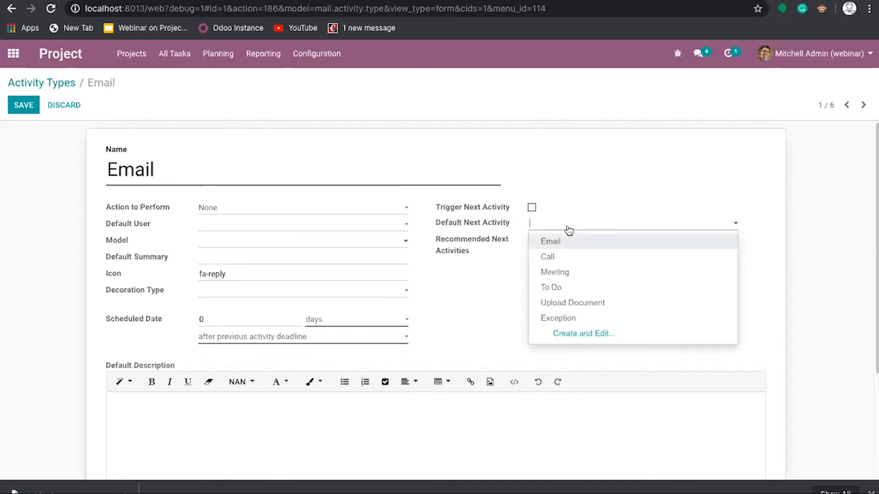
{"action": "left_click", "coordinate": [597, 205]}
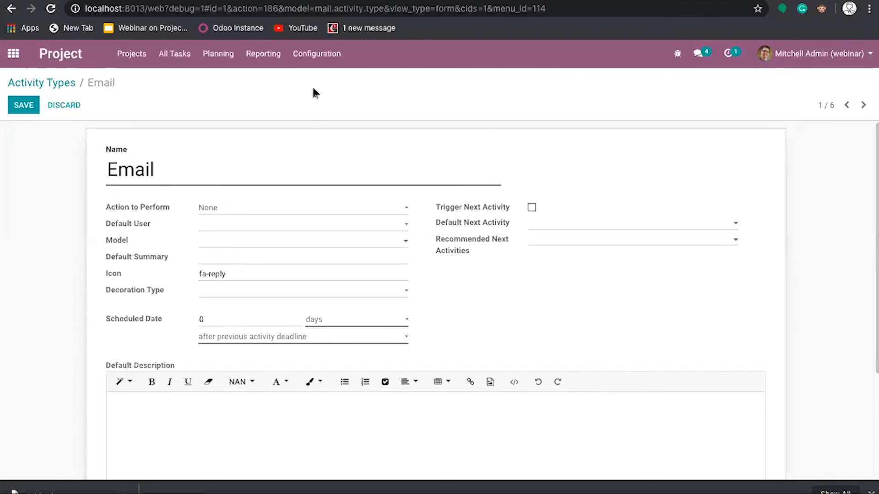
{"action": "left_click", "coordinate": [317, 61]}
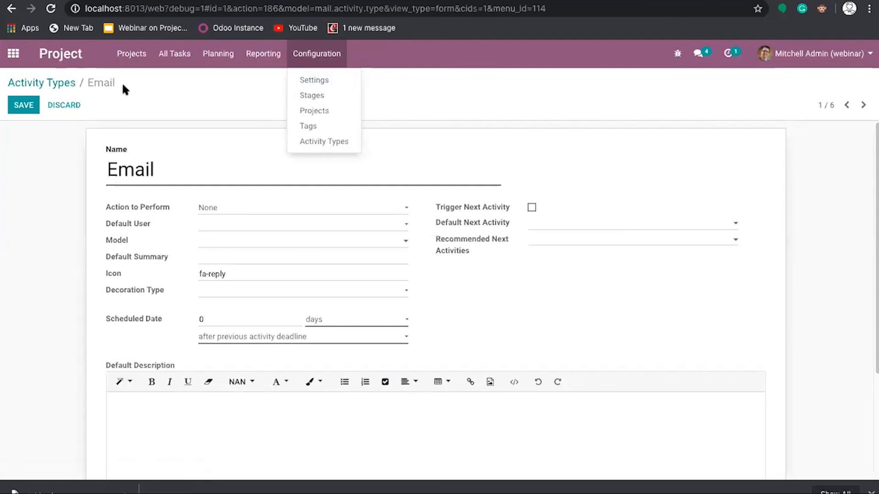
{"action": "left_click", "coordinate": [28, 105]}
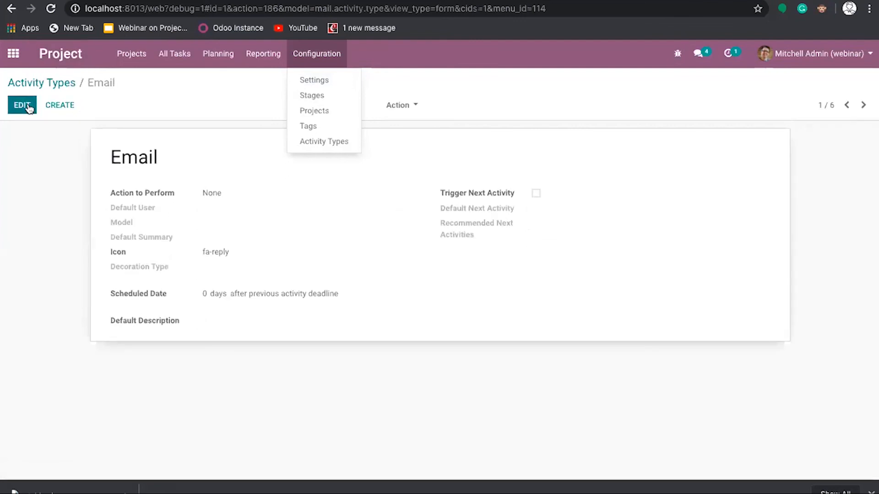
- Switch to Timesheets, view the May 29 entry details for Energy Certificate in My Timesheets and return to the weekly grid
{"action": "left_click", "coordinate": [12, 55]}
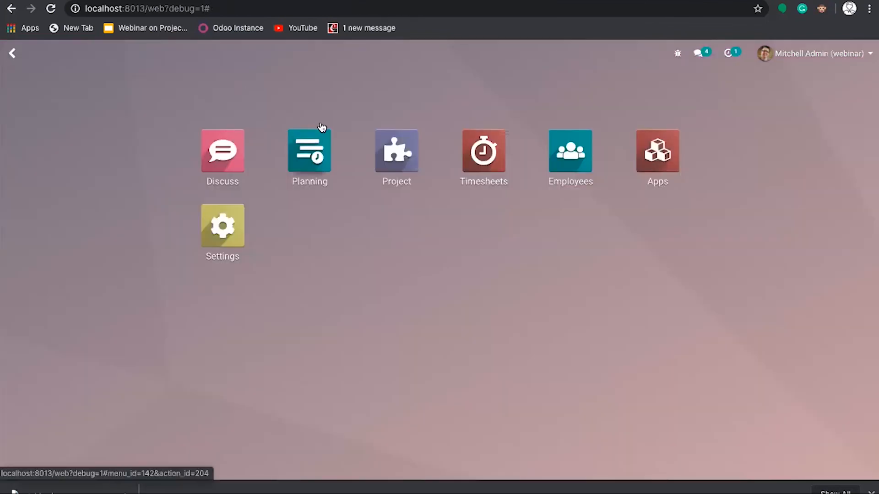
{"action": "left_click", "coordinate": [463, 161]}
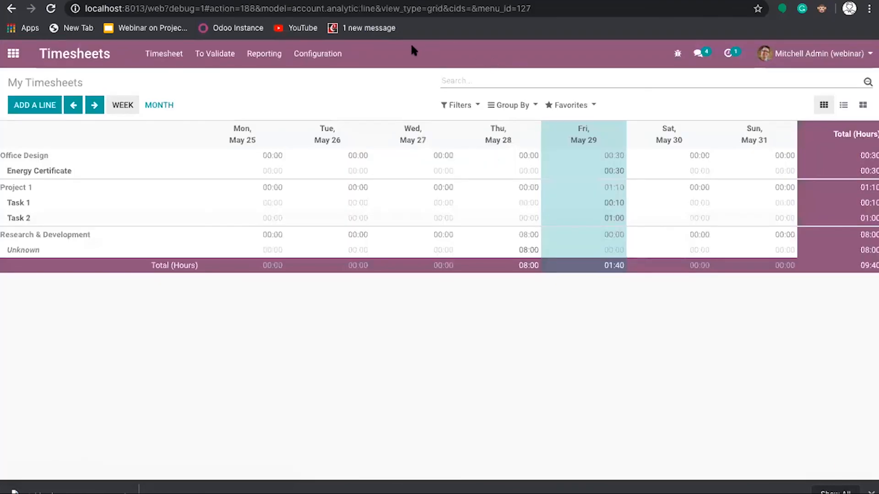
{"action": "left_click", "coordinate": [167, 60]}
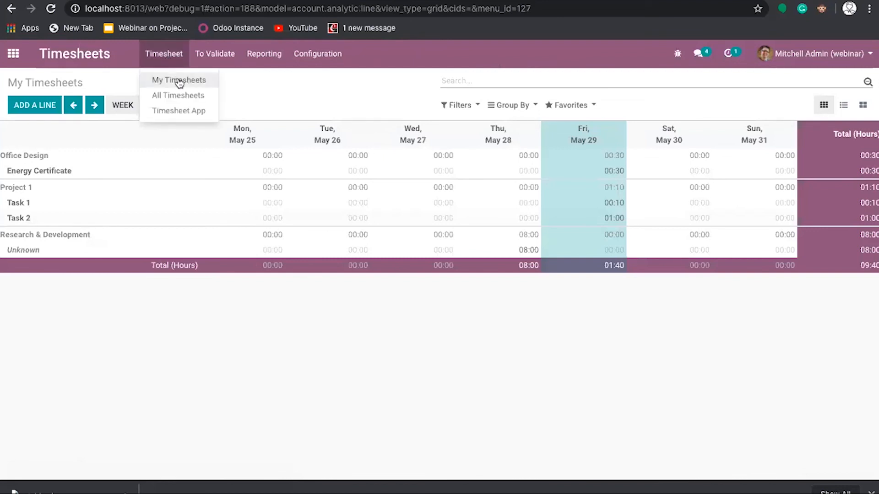
{"action": "left_click", "coordinate": [178, 81]}
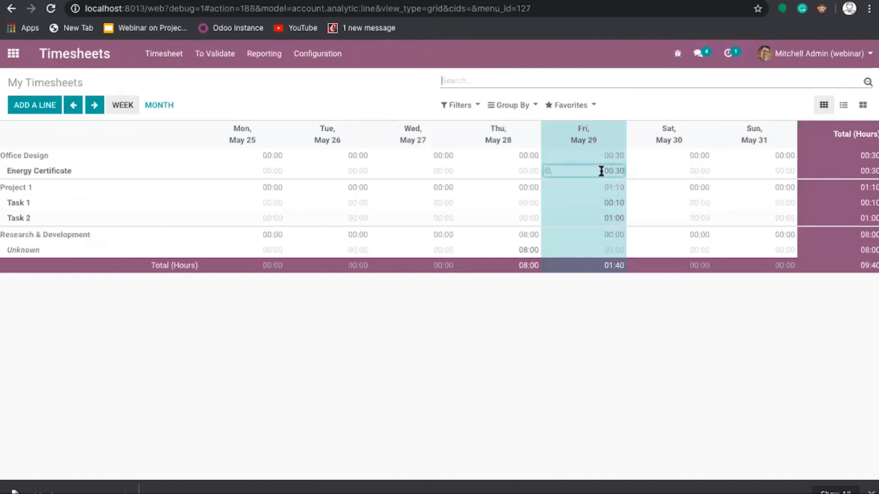
{"action": "left_click", "coordinate": [548, 172]}
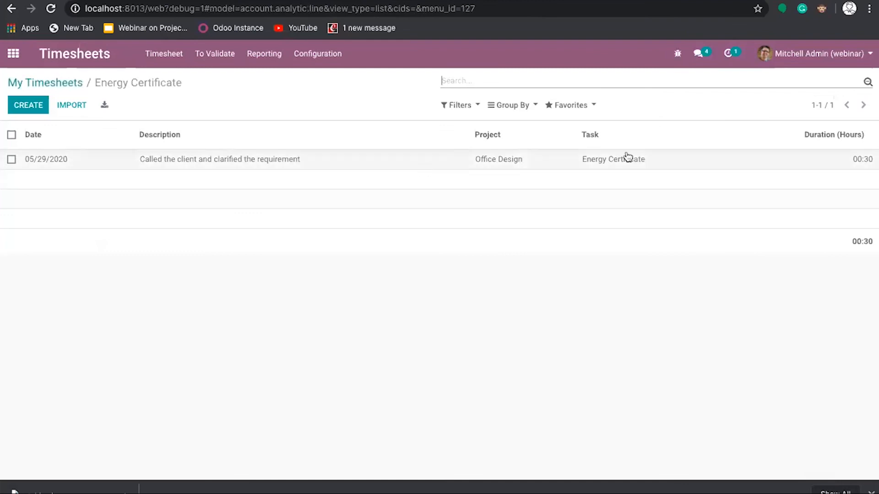
{"action": "left_click", "coordinate": [66, 81]}
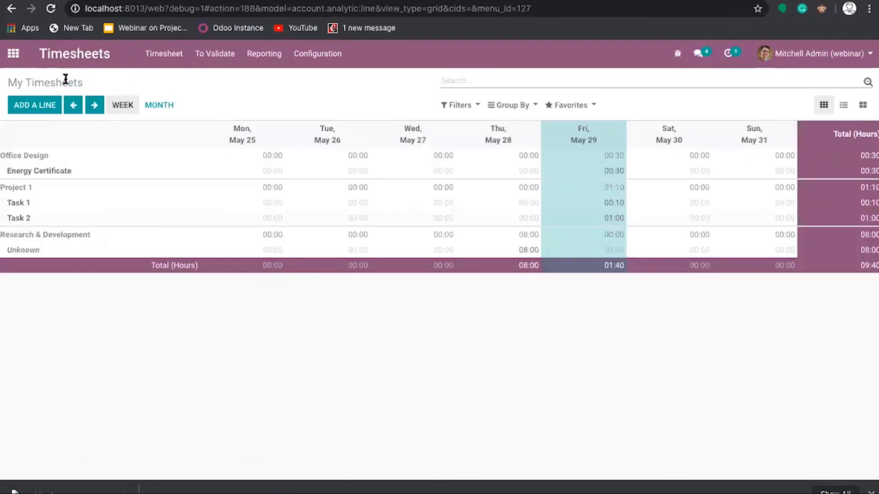
- Show the weekly grid of all employees' timesheets
{"action": "left_click", "coordinate": [160, 54]}
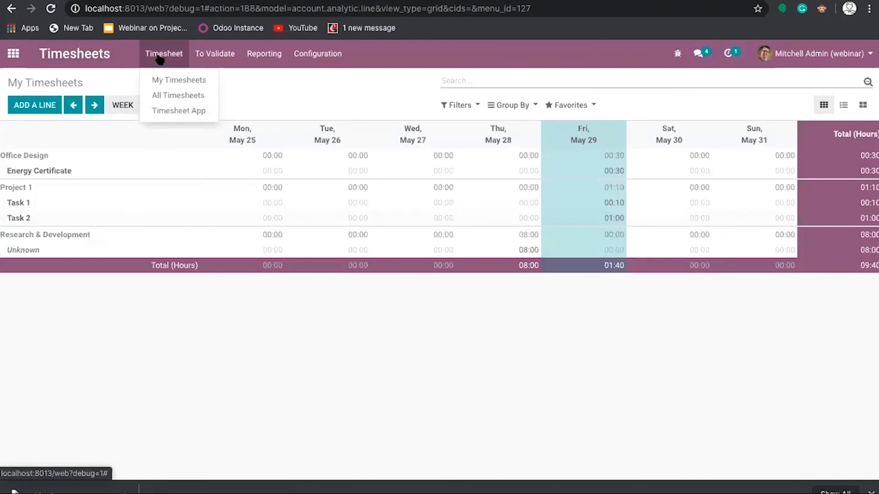
{"action": "left_click", "coordinate": [179, 96]}
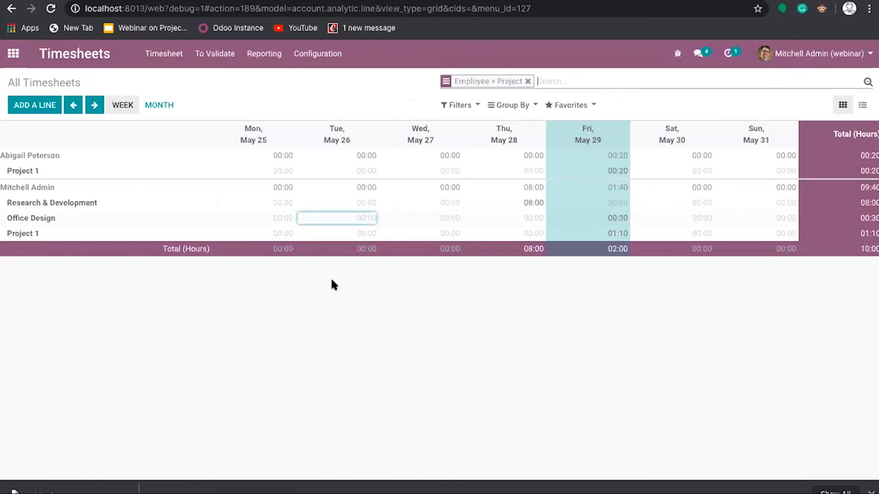
{"action": "left_click", "coordinate": [174, 66]}
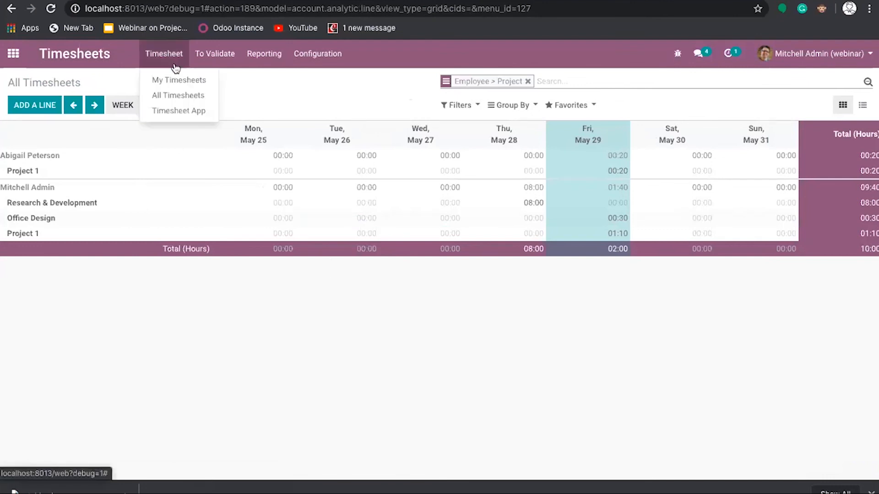
- View the timesheets to validate and remove the Non Validated filter
{"action": "left_click", "coordinate": [223, 56]}
{"action": "left_click", "coordinate": [223, 56]}
{"action": "left_click", "coordinate": [229, 79]}
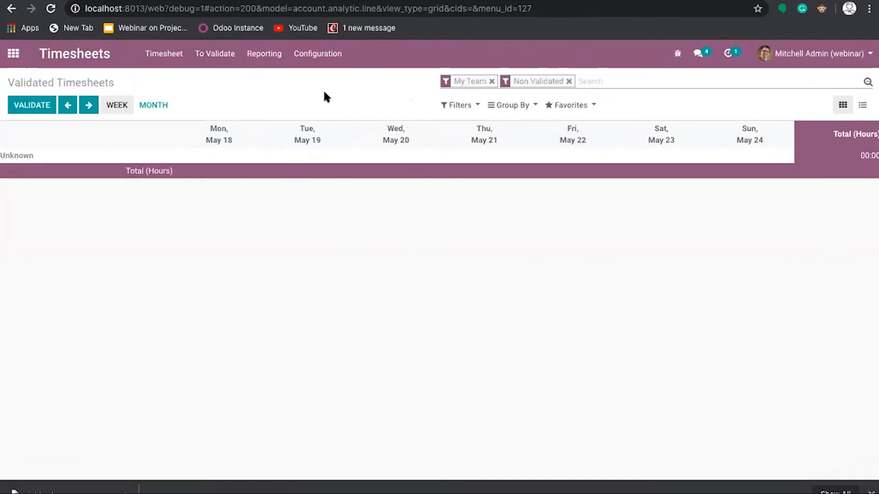
{"action": "left_click", "coordinate": [569, 81]}
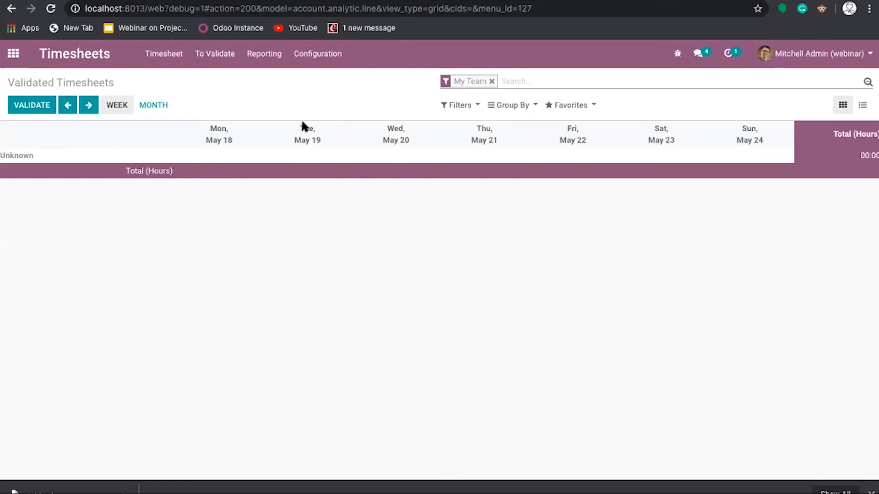
- Open the Timesheet App page and start the timer in the phone preview
{"action": "left_click", "coordinate": [216, 57]}
{"action": "left_click", "coordinate": [174, 57]}
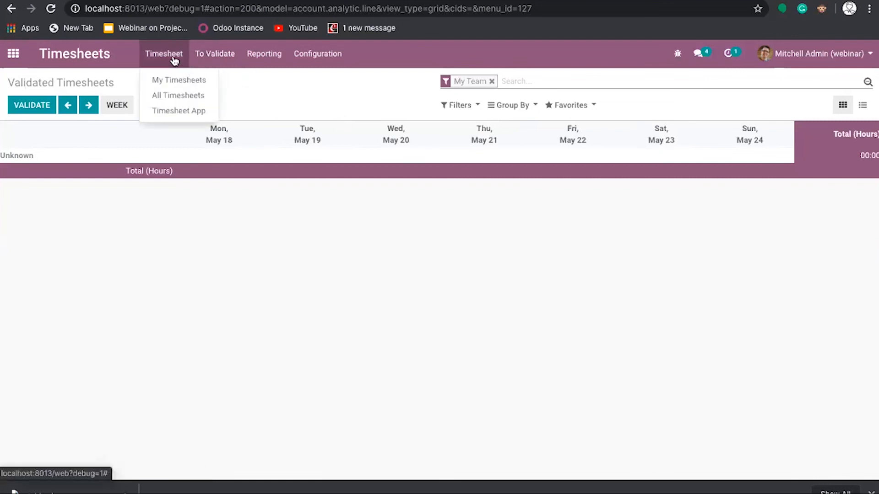
{"action": "left_click", "coordinate": [189, 117]}
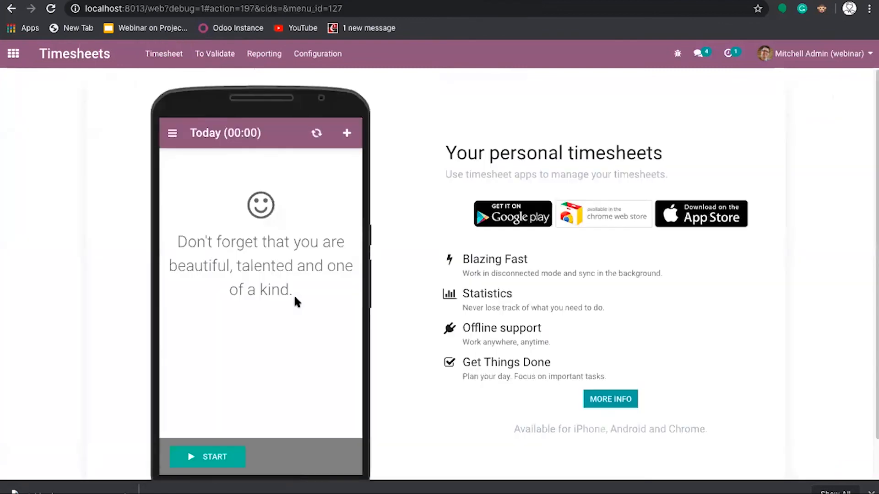
{"action": "scroll", "coordinate": [295, 297], "scroll_direction": "down", "scroll_amount": 1}
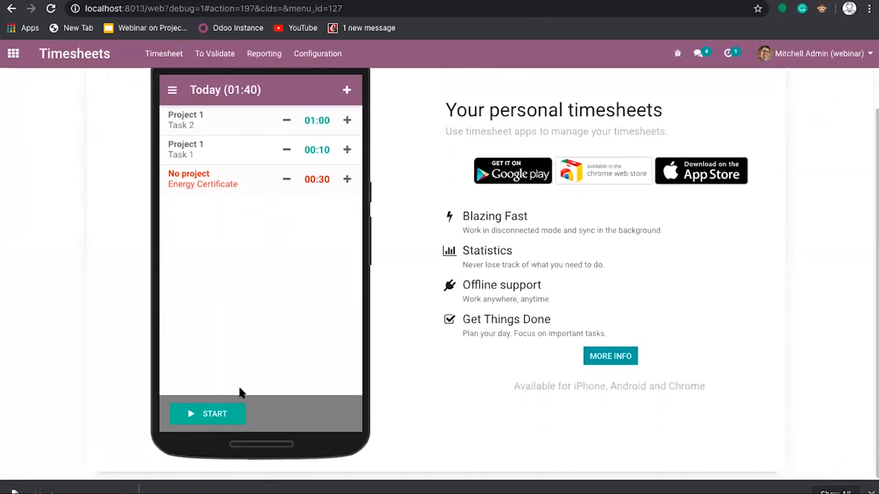
{"action": "left_click", "coordinate": [222, 417]}
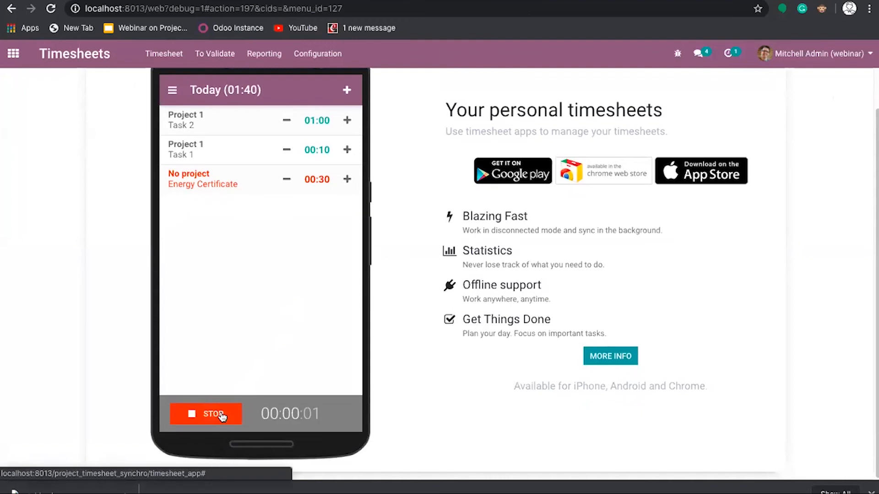
{"action": "scroll", "coordinate": [239, 288], "scroll_direction": "up", "scroll_amount": 1}
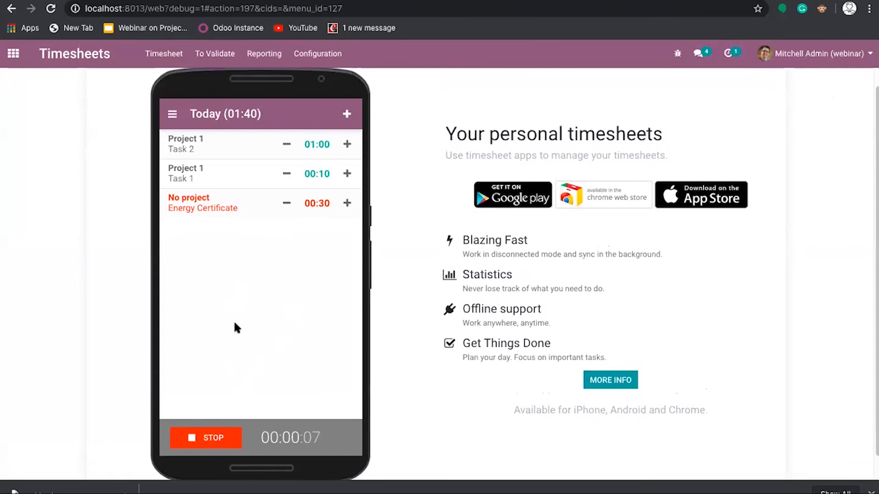
- Add and save an activity for Task 1 of Project 1 in the phone preview, and check the saved entry
{"action": "left_click", "coordinate": [348, 114]}
{"action": "left_click", "coordinate": [319, 152]}
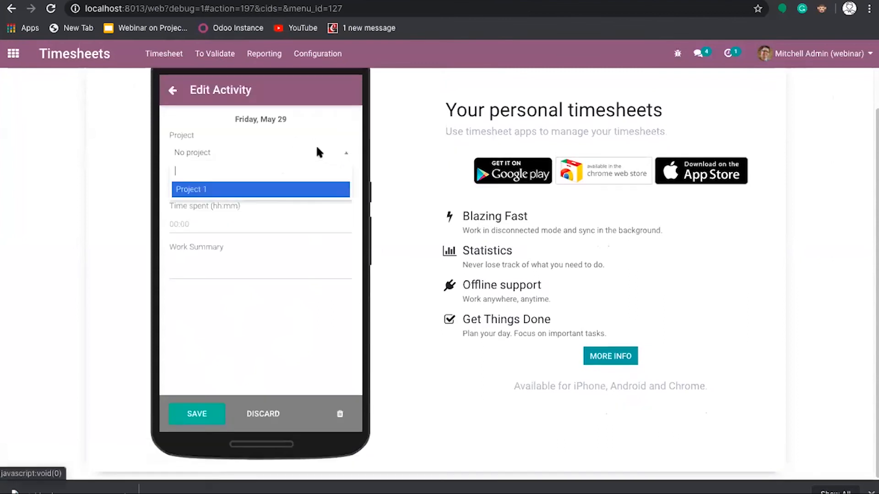
{"action": "left_click", "coordinate": [290, 189]}
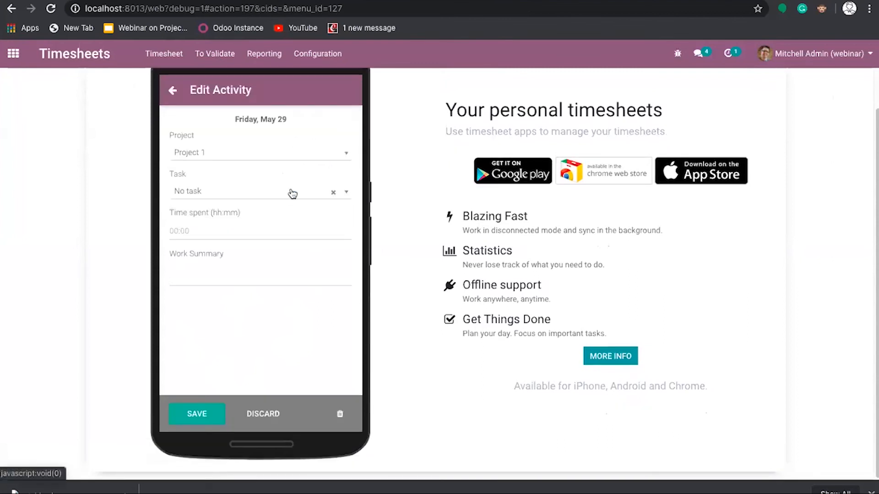
{"action": "left_click", "coordinate": [290, 188]}
{"action": "left_click", "coordinate": [237, 229]}
{"action": "left_click", "coordinate": [230, 232]}
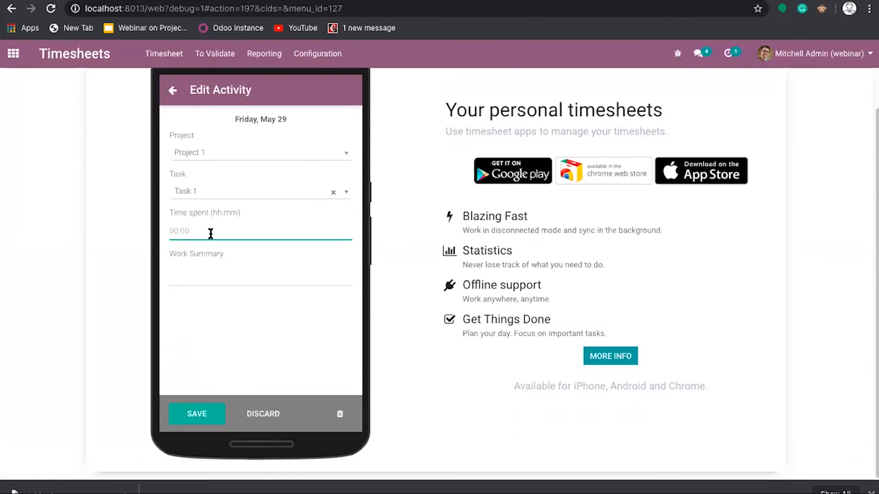
{"action": "left_click", "coordinate": [196, 413]}
{"action": "scroll", "coordinate": [291, 243], "scroll_direction": "up", "scroll_amount": 1}
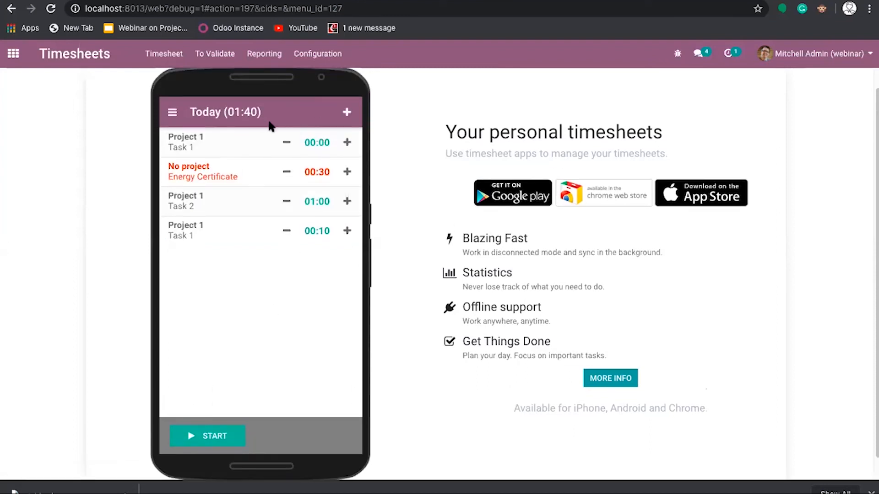
{"action": "left_click", "coordinate": [257, 152]}
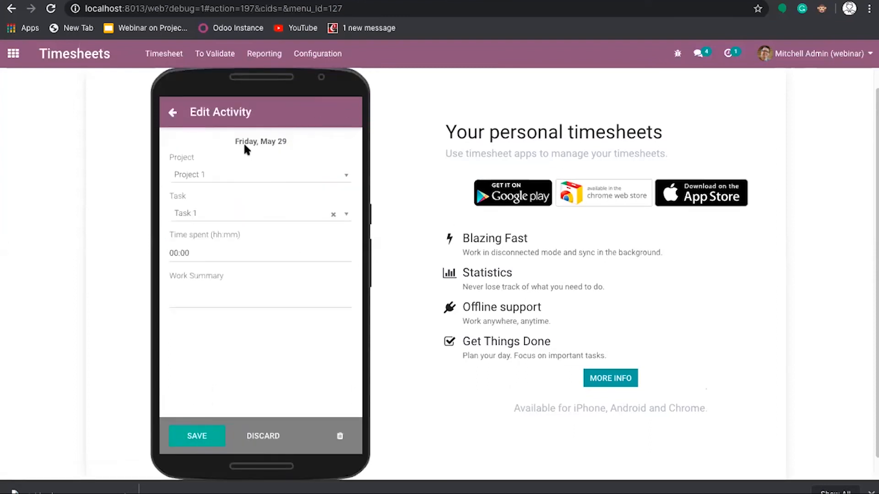
{"action": "left_click", "coordinate": [176, 112]}
- Save the open Task 1 activity in the phone preview, and run the timer for a few seconds before stopping it
{"action": "left_click", "coordinate": [210, 435]}
{"action": "scroll", "coordinate": [247, 380], "scroll_direction": "down", "scroll_amount": 1}
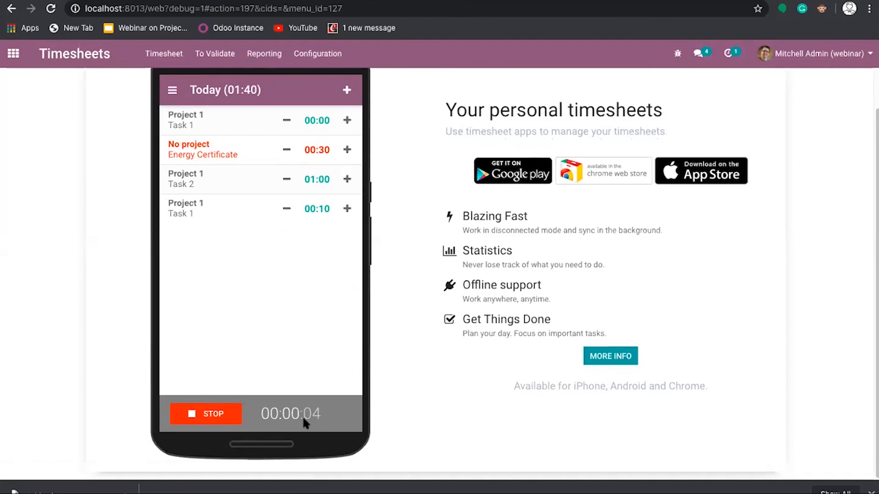
{"action": "left_click", "coordinate": [214, 419]}
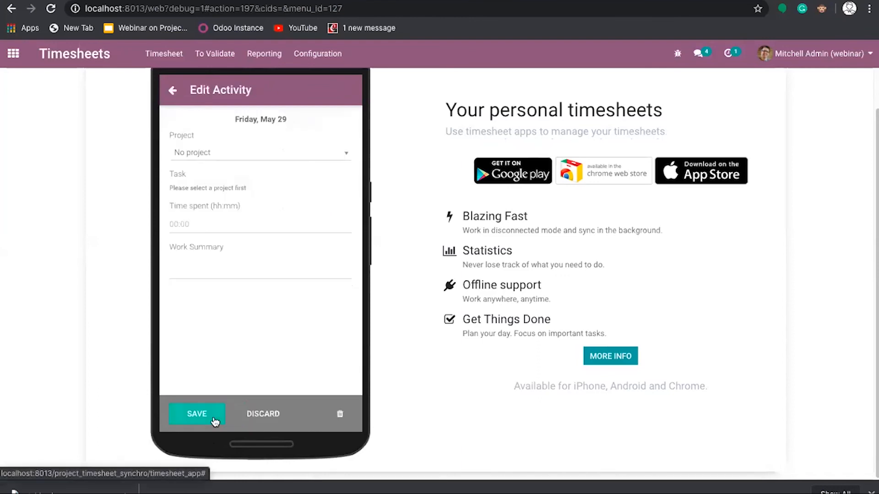
- Assign the timed activity to Task 1 of Project 1 and save it in the phone preview
{"action": "left_click", "coordinate": [232, 223]}
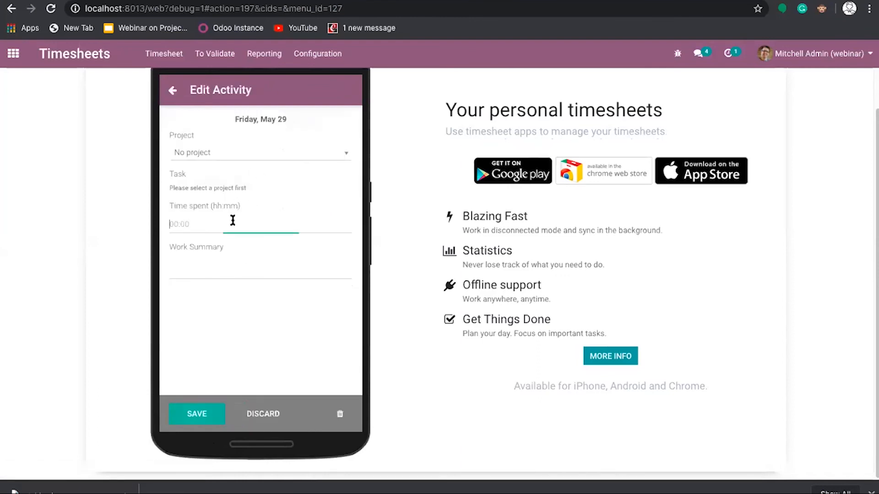
{"action": "left_click", "coordinate": [311, 153]}
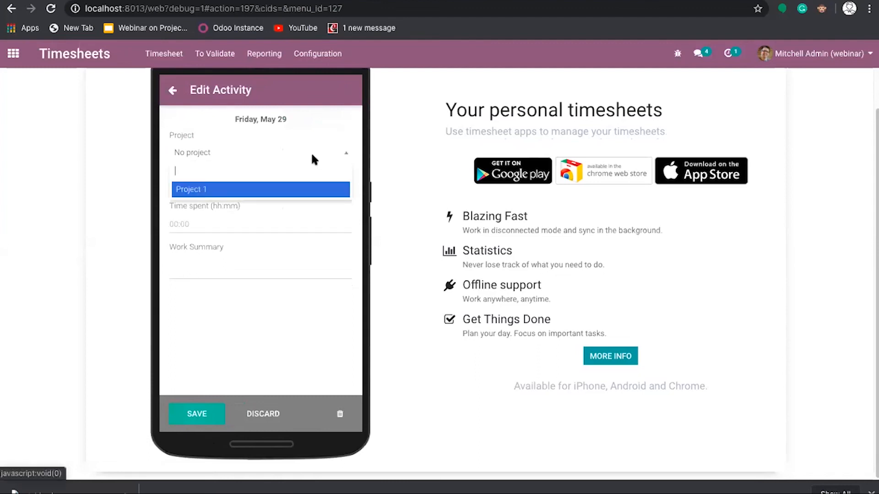
{"action": "left_click", "coordinate": [270, 191]}
{"action": "left_click", "coordinate": [258, 194]}
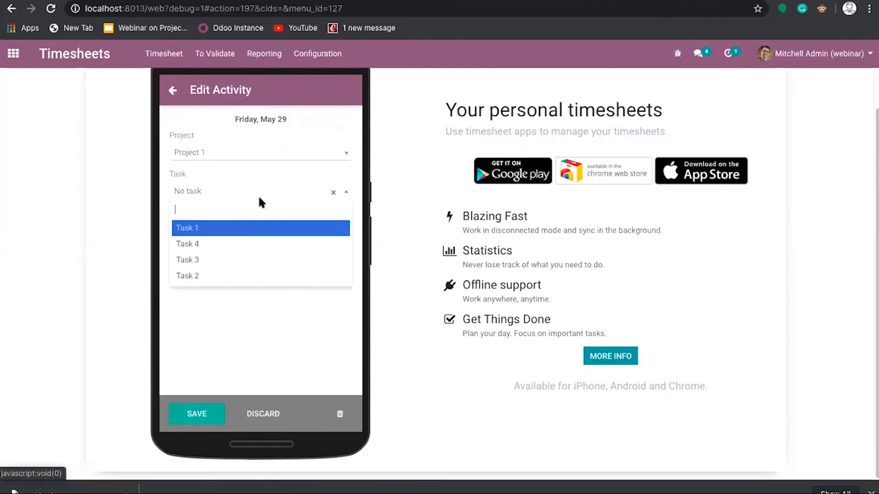
{"action": "left_click", "coordinate": [227, 228]}
{"action": "left_click", "coordinate": [215, 232]}
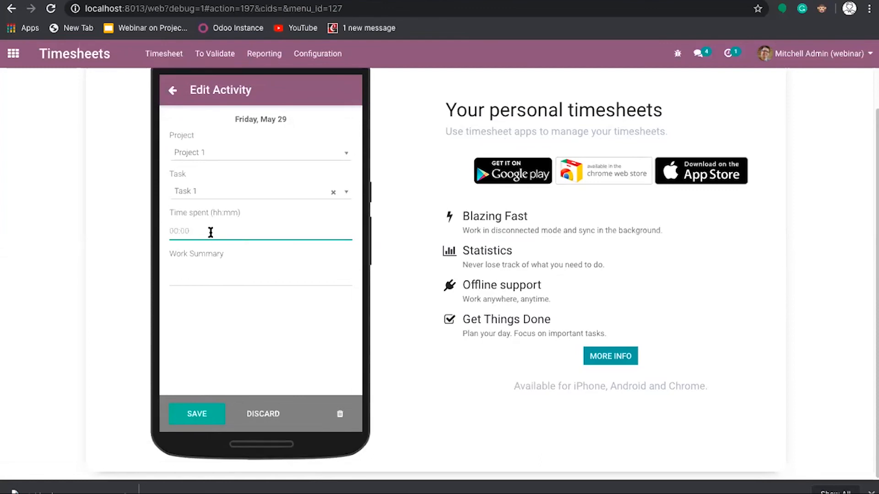
{"action": "left_click", "coordinate": [197, 416]}
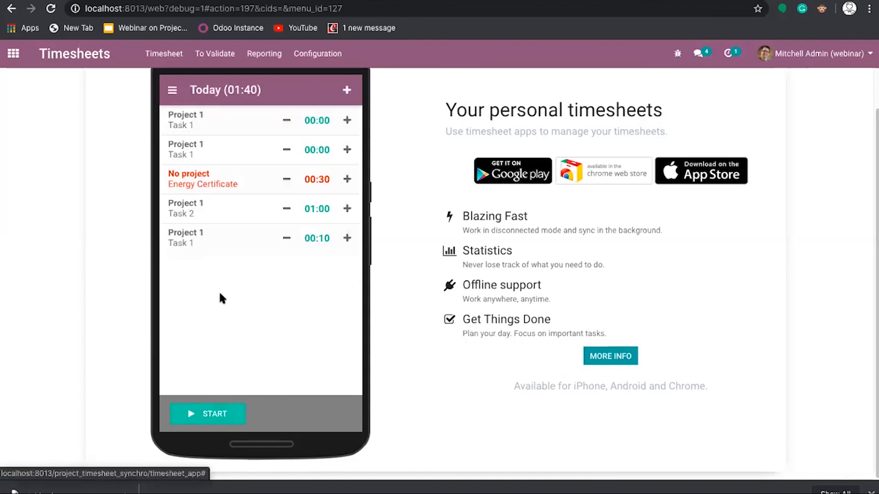
- Open the timesheet report by employee and show it as a pivot table
{"action": "left_click", "coordinate": [318, 50]}
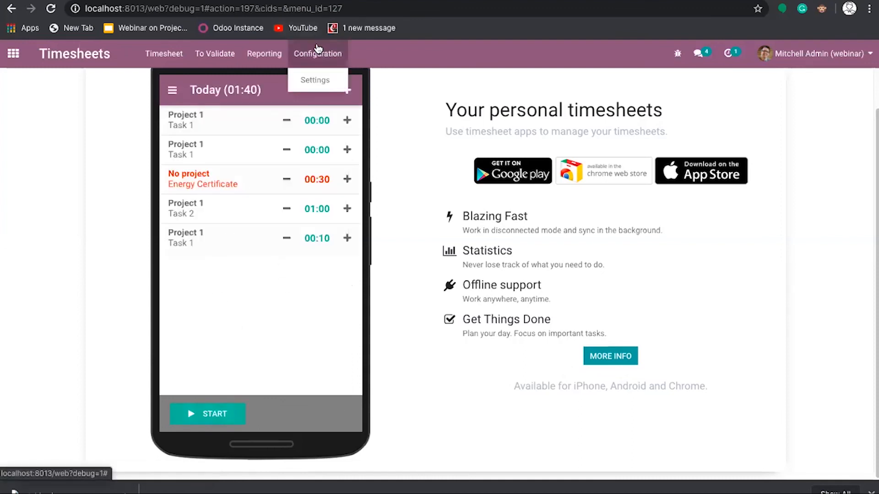
{"action": "mouse_move", "coordinate": [273, 51]}
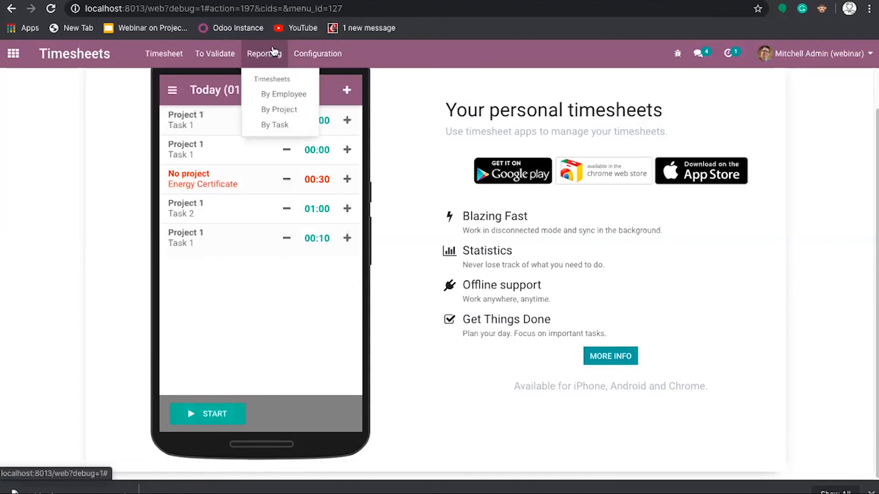
{"action": "mouse_move", "coordinate": [237, 61]}
{"action": "left_click", "coordinate": [261, 53]}
{"action": "left_click", "coordinate": [274, 92]}
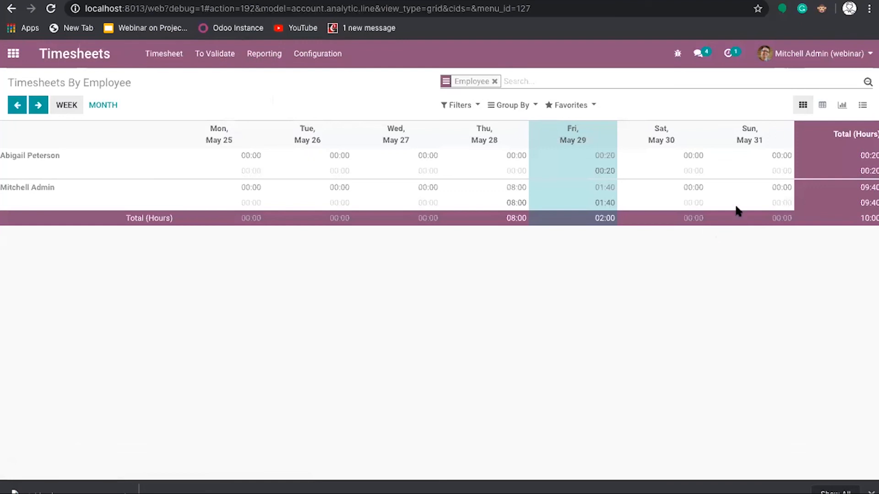
{"action": "left_click", "coordinate": [822, 104]}
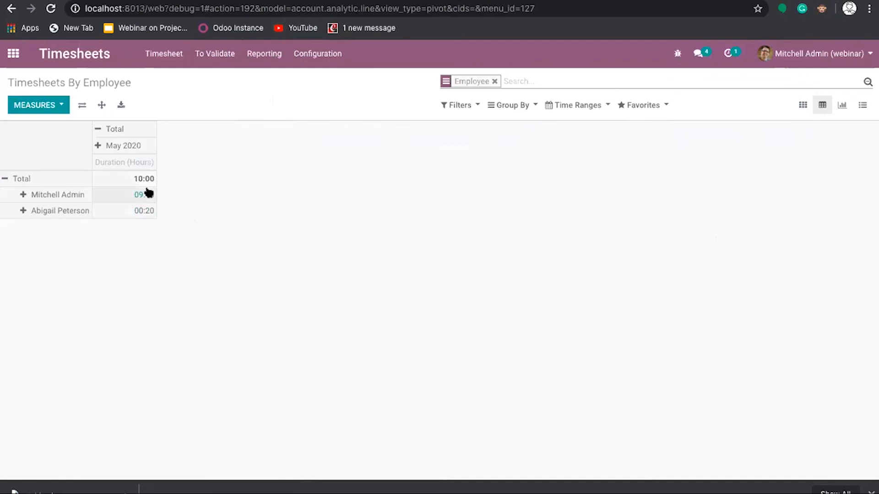
- View the timesheet reports by project and by task
{"action": "left_click", "coordinate": [265, 61]}
{"action": "left_click", "coordinate": [278, 109]}
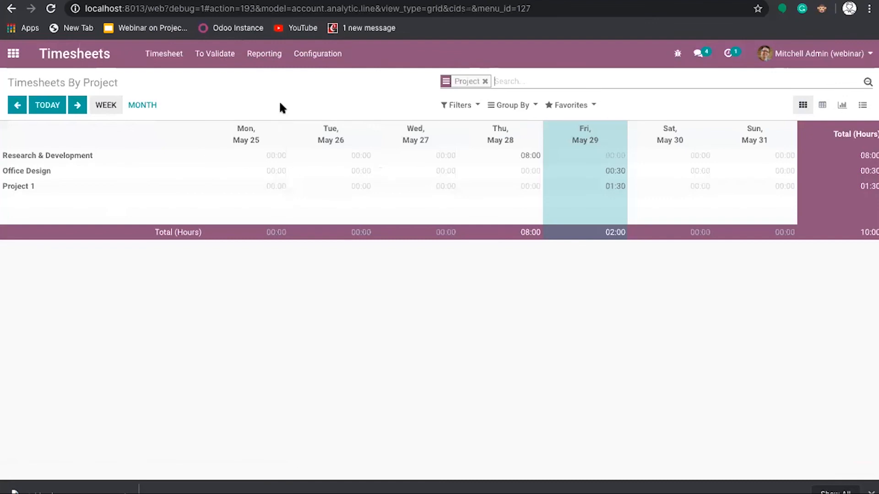
{"action": "left_click", "coordinate": [268, 65]}
{"action": "left_click", "coordinate": [280, 122]}
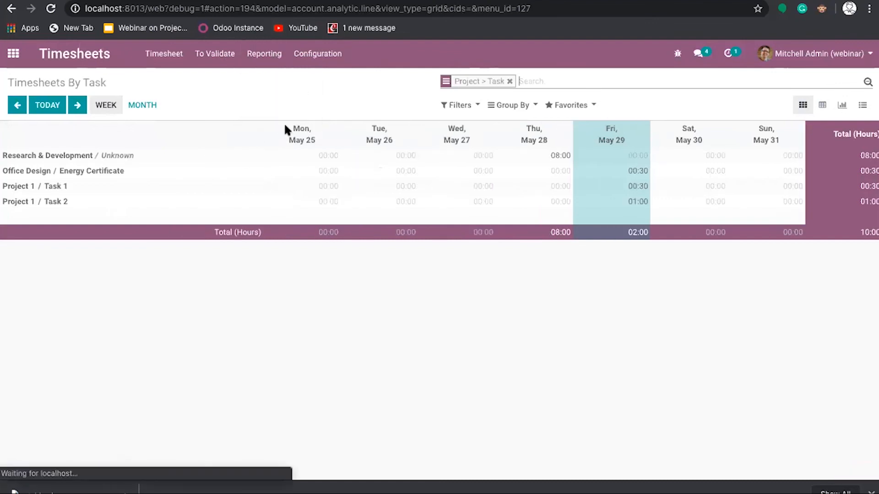
- Open the Timesheets settings and examine the available encoding units without changing the selection
{"action": "left_click", "coordinate": [311, 56]}
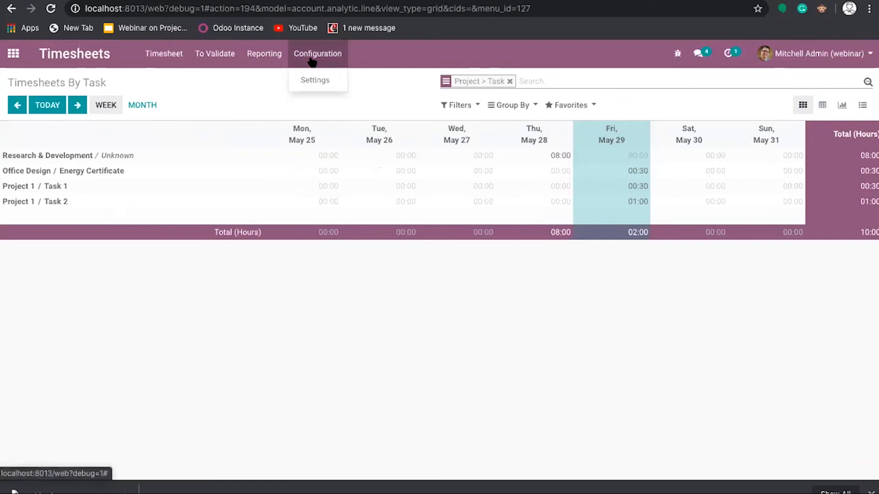
{"action": "left_click", "coordinate": [321, 79]}
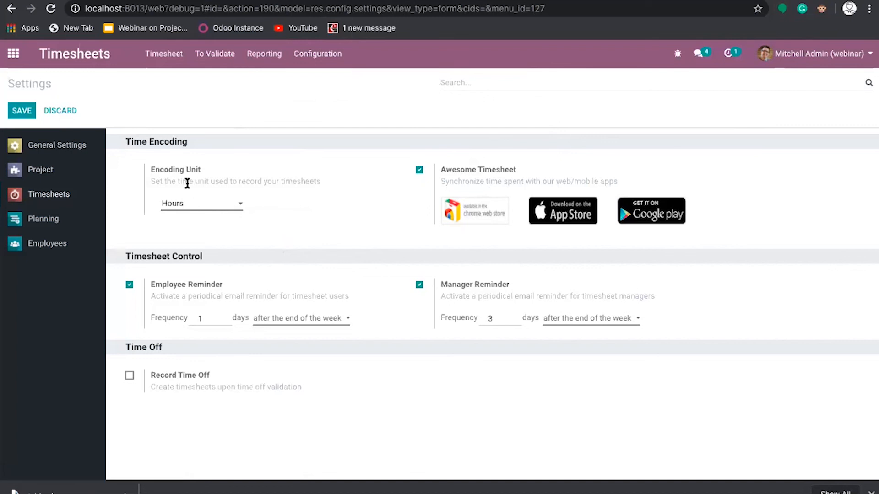
{"action": "left_click", "coordinate": [222, 209]}
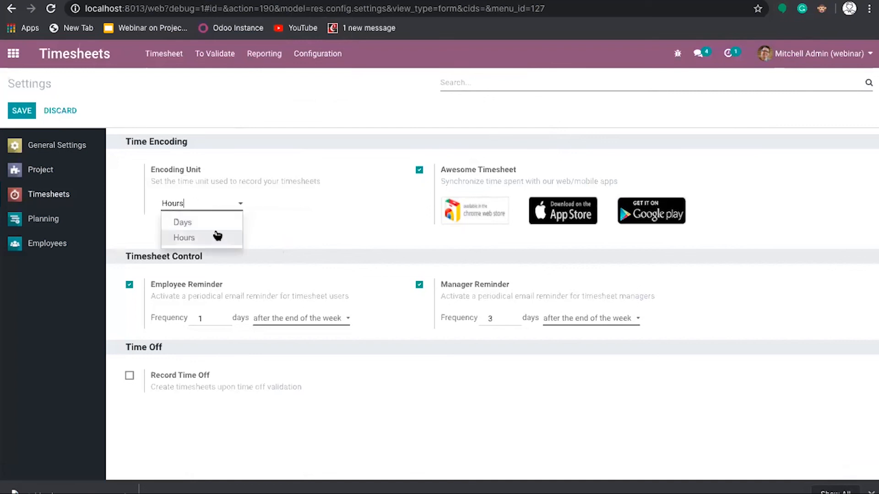
{"action": "left_click", "coordinate": [282, 203]}
{"action": "left_click", "coordinate": [227, 206]}
{"action": "left_click", "coordinate": [306, 213]}
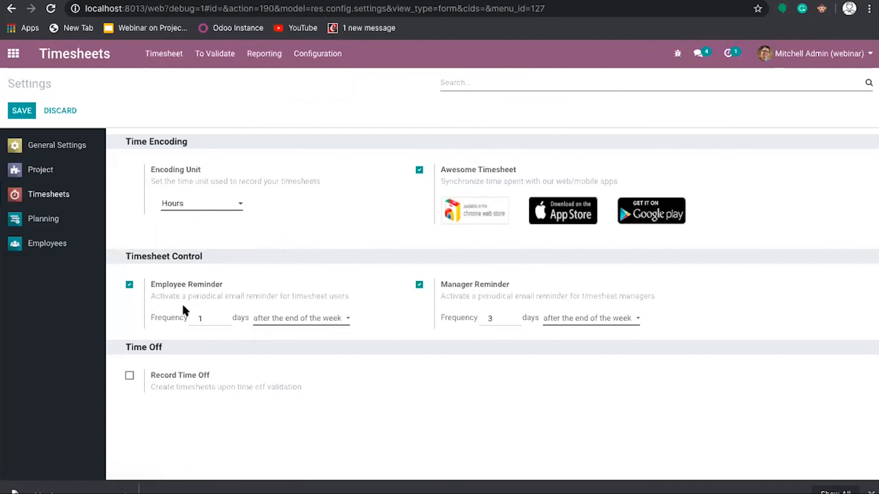
- Examine the frequency options of the Employee Reminder, keeping it after the end of the week
{"action": "mouse_move", "coordinate": [203, 319]}
{"action": "left_click", "coordinate": [308, 320]}
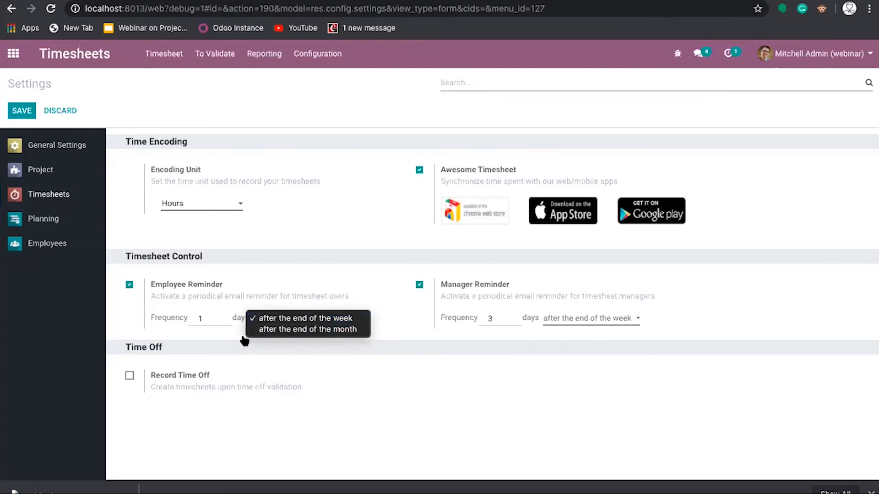
{"action": "left_click", "coordinate": [223, 338]}
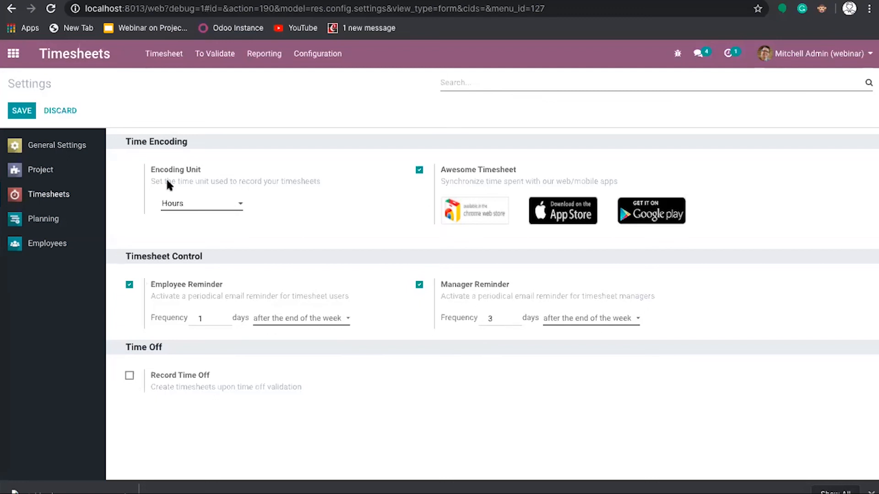
- Enable Record Time Off in the Timesheets settings and save the settings
{"action": "left_click", "coordinate": [130, 376]}
{"action": "left_click", "coordinate": [21, 118]}
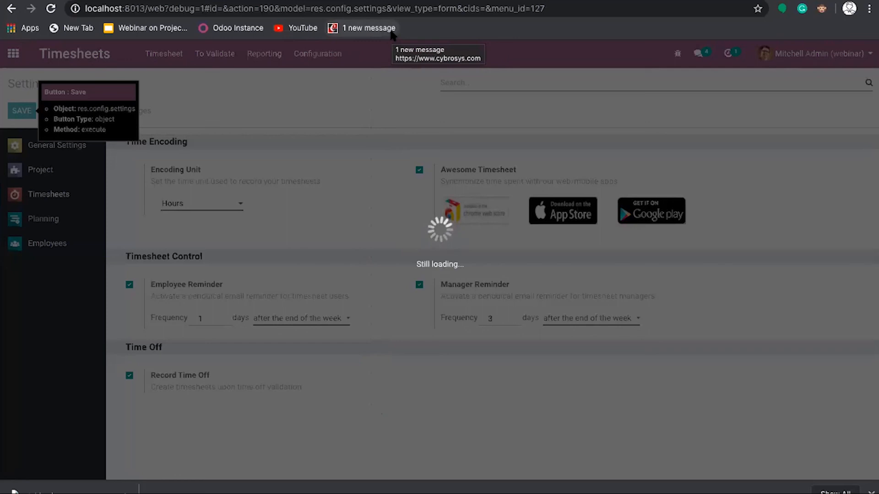
- Switch to the Cybrosys blog and search its posts by the Project tag
{"action": "left_click", "coordinate": [391, 29]}
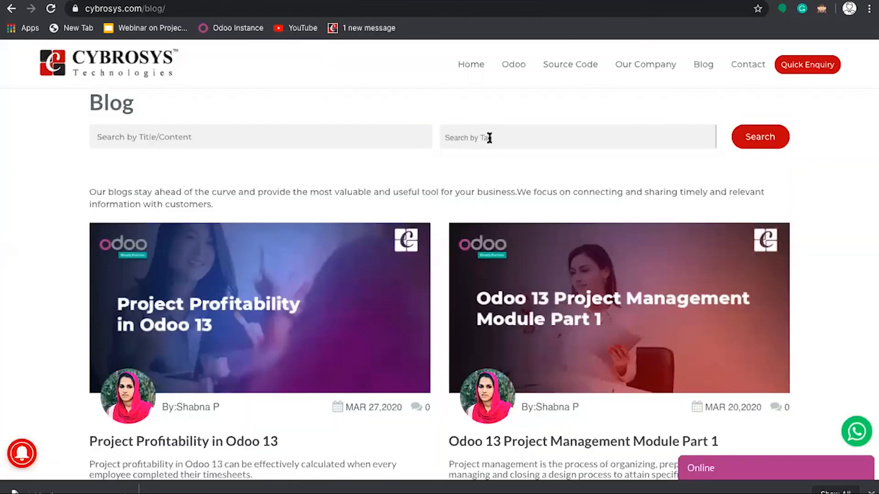
{"action": "left_click", "coordinate": [515, 138]}
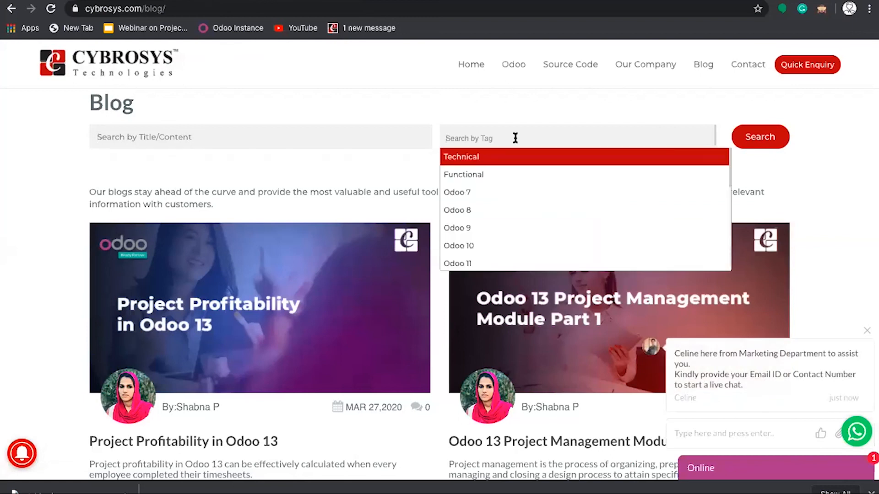
{"action": "type", "text": "projec"}
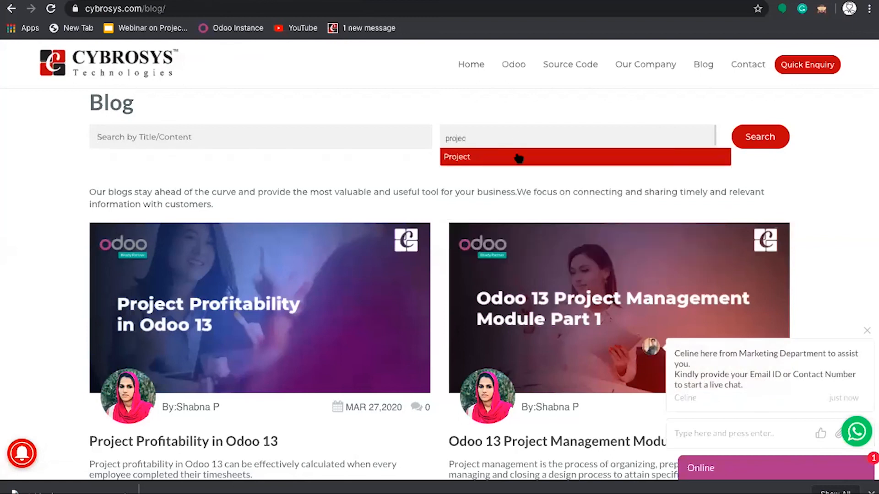
{"action": "left_click", "coordinate": [516, 156]}
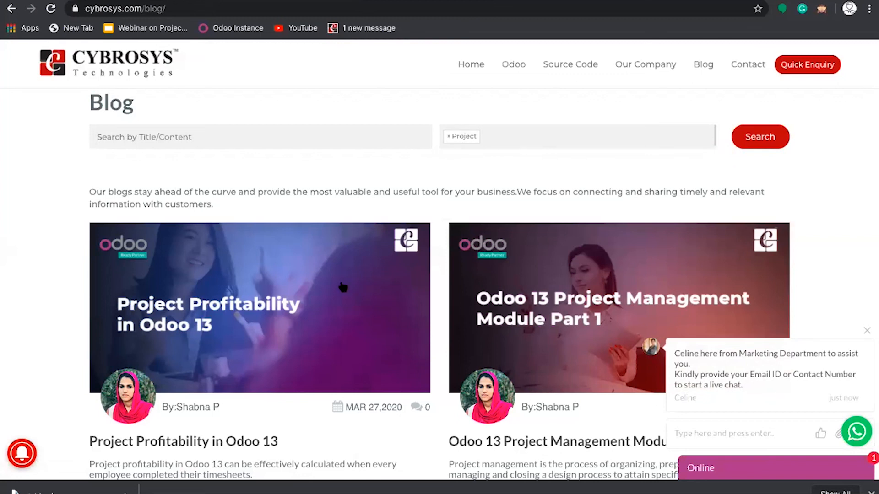
{"action": "left_click", "coordinate": [759, 143]}
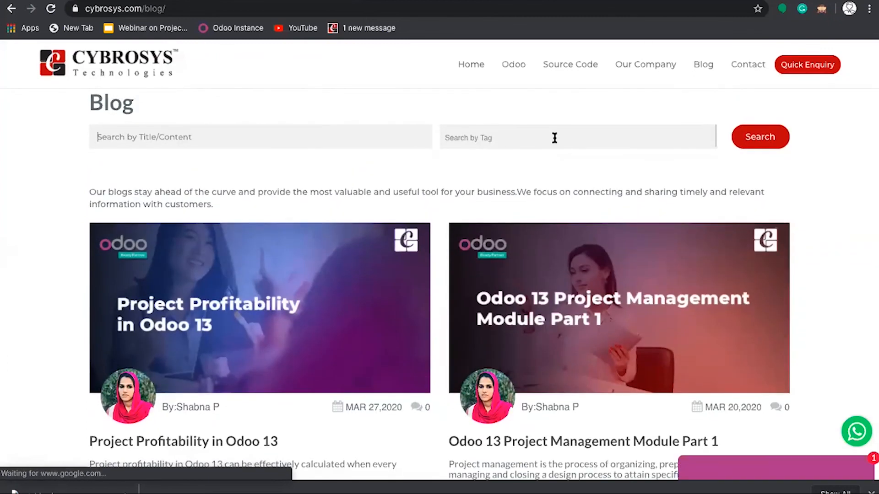
- Search the blog posts by the Odoo 13 tag
{"action": "left_click", "coordinate": [553, 137]}
{"action": "type", "text": "odoo"}
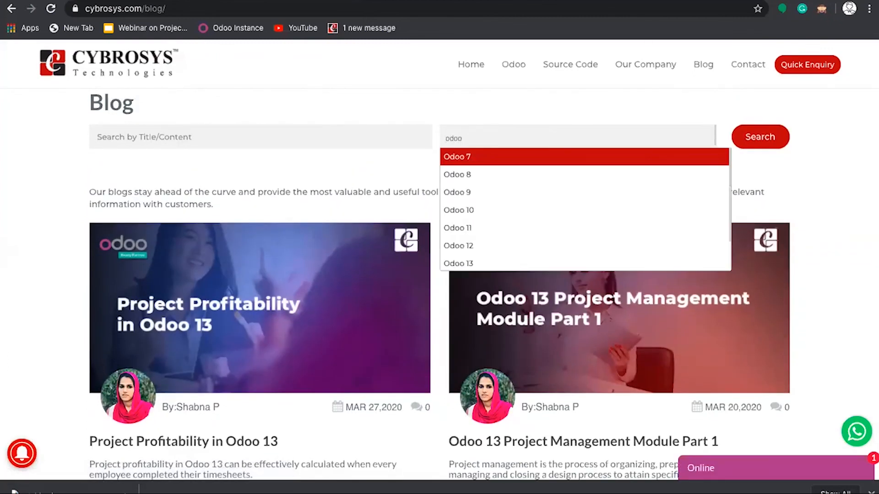
{"action": "left_click", "coordinate": [498, 262]}
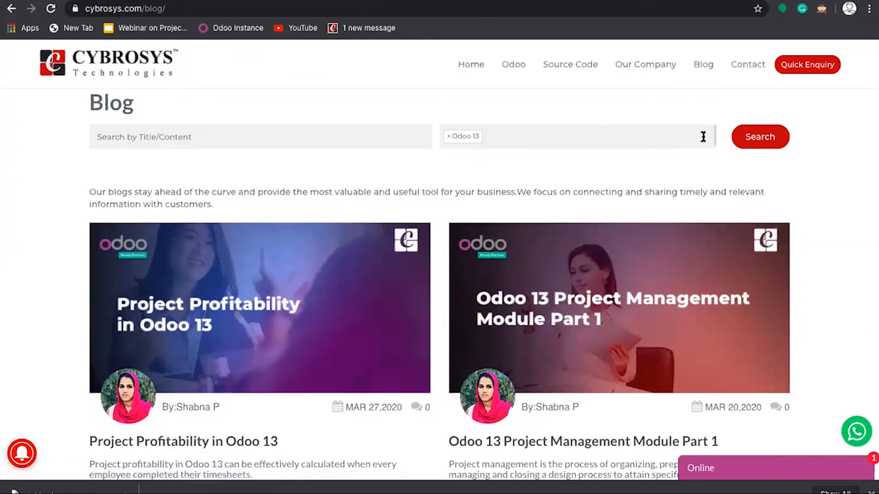
{"action": "left_click", "coordinate": [757, 147]}
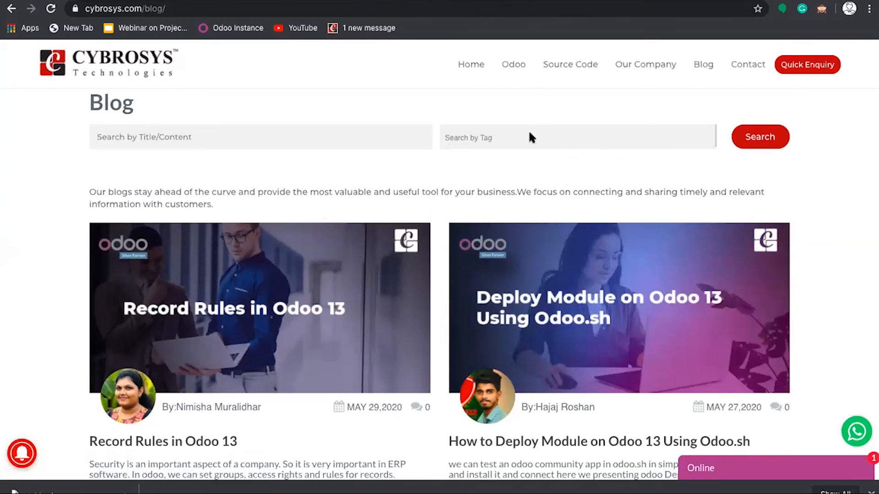
- Switch to the Cybrosys Technologies channel on YouTube and browse its created playlists, including Odoo 13 Project Management and Odoo Webinar 2020
{"action": "left_click", "coordinate": [307, 29]}
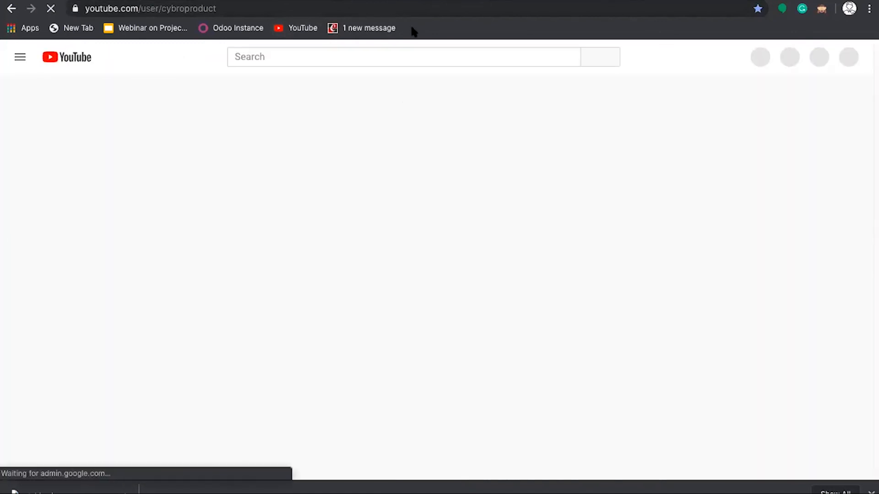
{"action": "left_click", "coordinate": [319, 268]}
{"action": "left_click", "coordinate": [379, 270]}
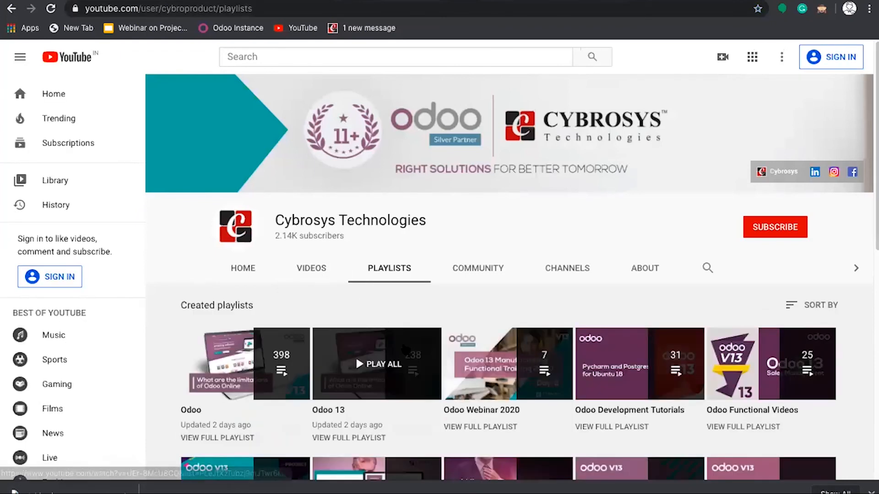
{"action": "scroll", "coordinate": [404, 350], "scroll_direction": "down", "scroll_amount": 2}
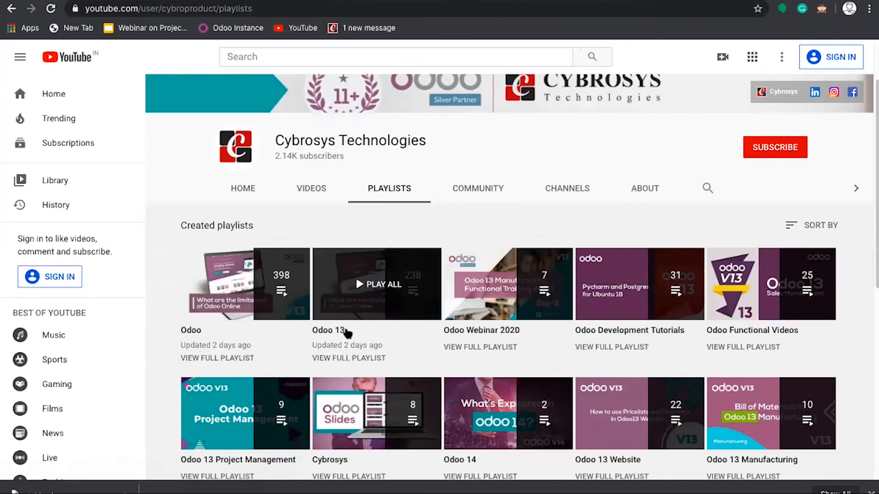
{"action": "scroll", "coordinate": [348, 334], "scroll_direction": "down", "scroll_amount": 1}
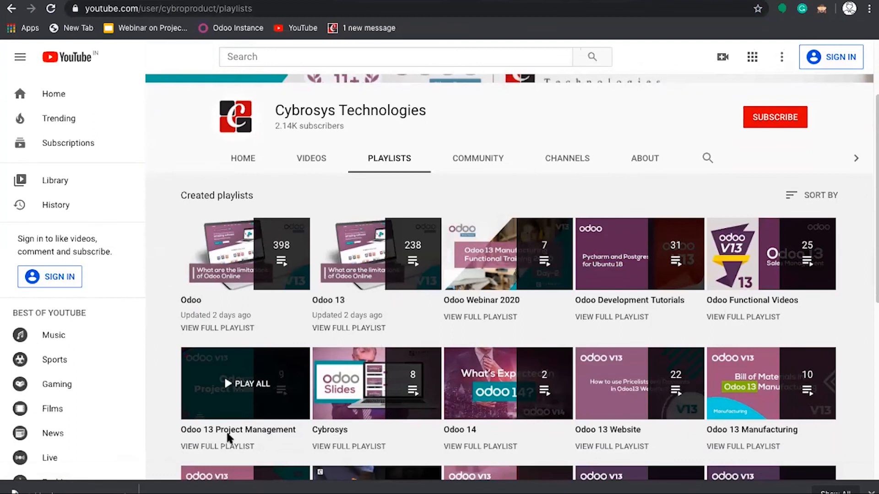
{"action": "scroll", "coordinate": [227, 437], "scroll_direction": "down", "scroll_amount": 3}
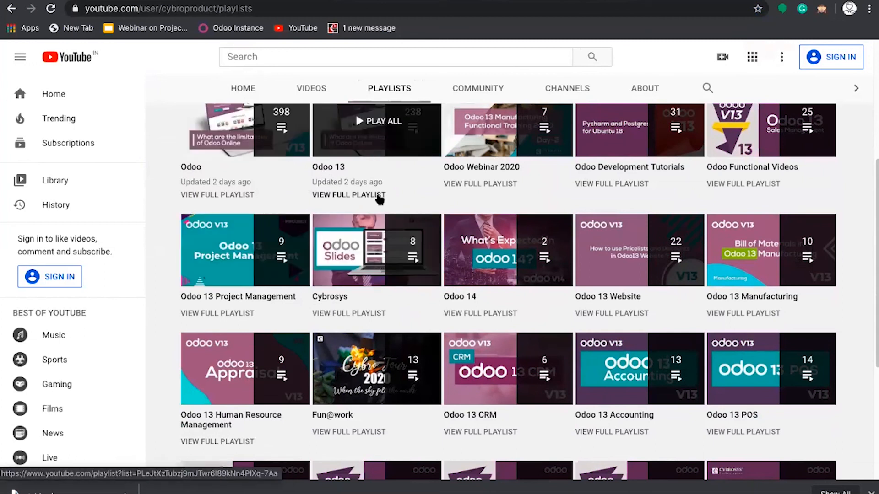
{"action": "scroll", "coordinate": [379, 198], "scroll_direction": "up", "scroll_amount": 2}
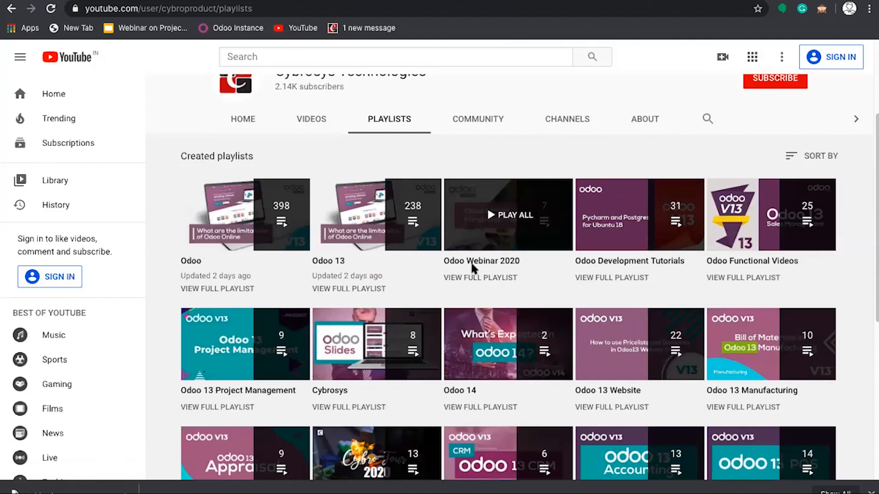
{"action": "scroll", "coordinate": [472, 267], "scroll_direction": "up", "scroll_amount": 3}
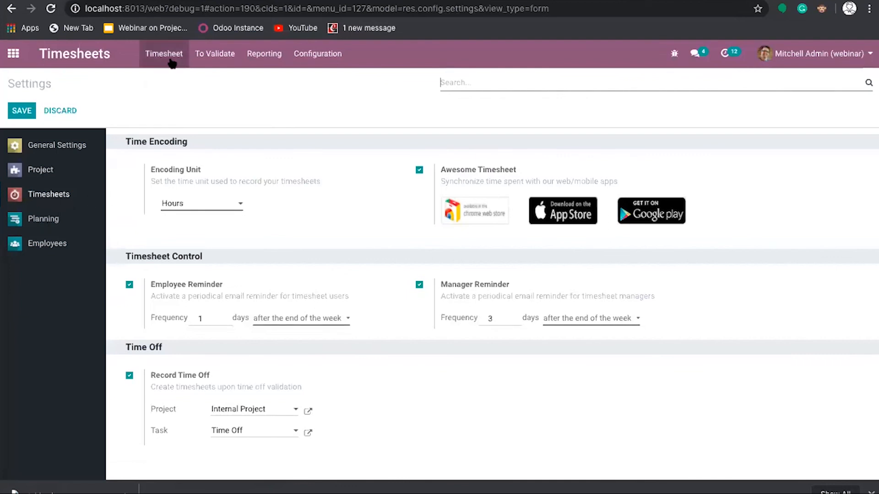
- Open the Planning app and view the current week's own shifts in the calendar
{"action": "left_click", "coordinate": [13, 54]}
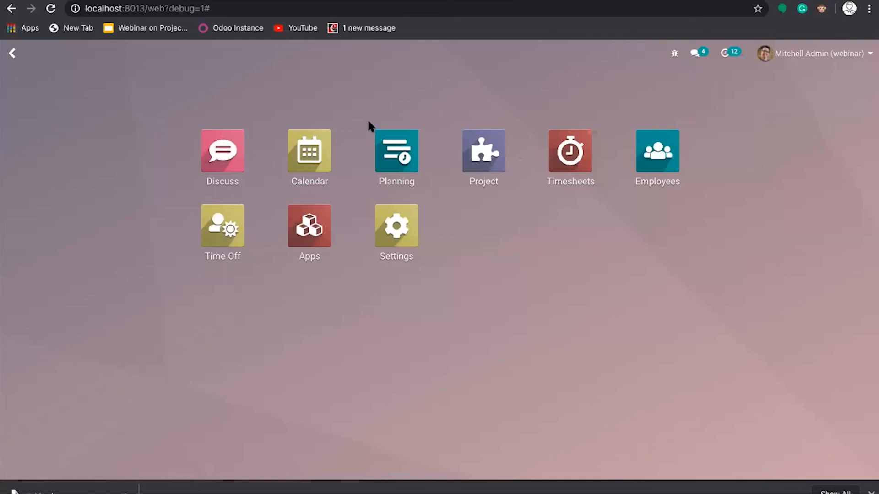
{"action": "left_click", "coordinate": [395, 149]}
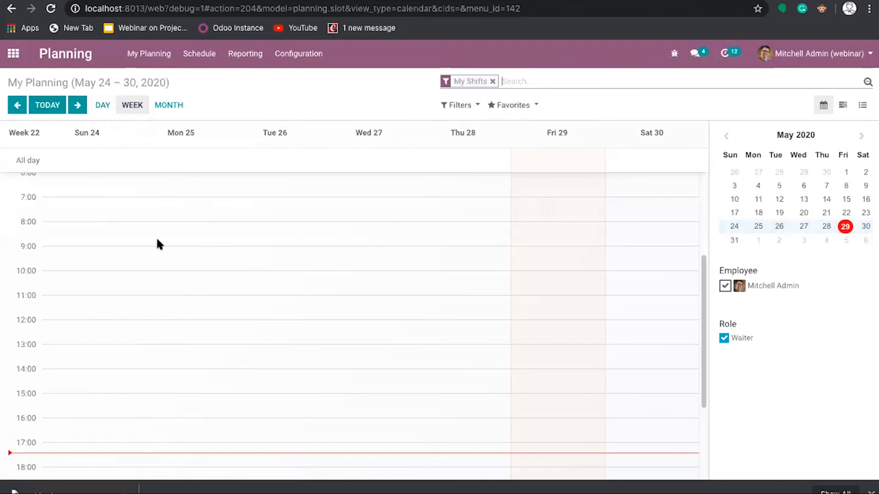
{"action": "scroll", "coordinate": [200, 269], "scroll_direction": "up", "scroll_amount": 3}
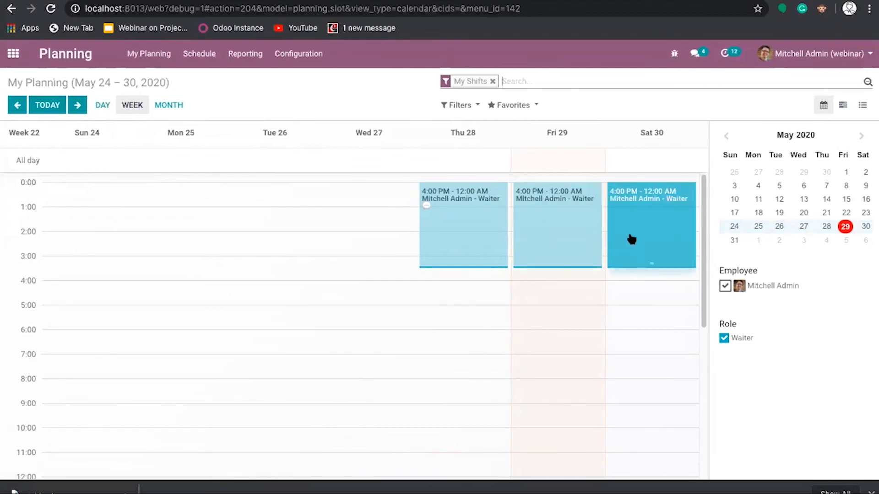
- Examine the Saturday 4:00 PM - 12:00 AM waiter shift's role choices and new role form, discarding both without saving
{"action": "left_click", "coordinate": [652, 232]}
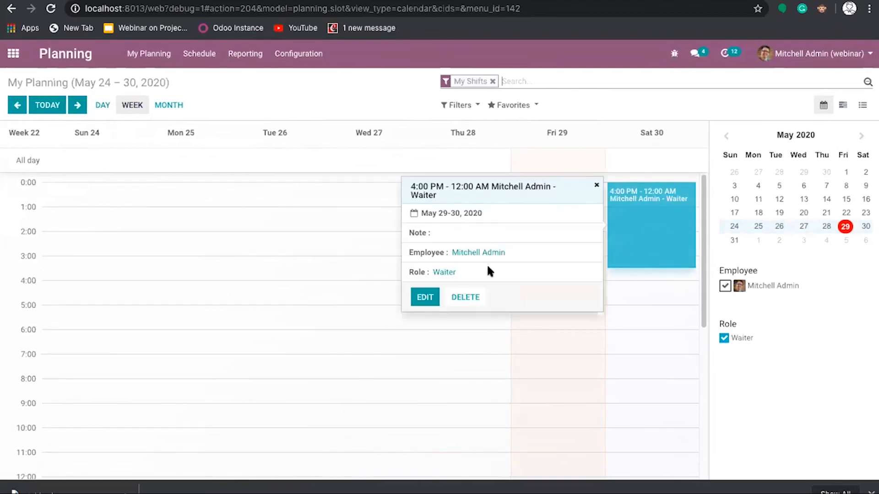
{"action": "left_click", "coordinate": [424, 297]}
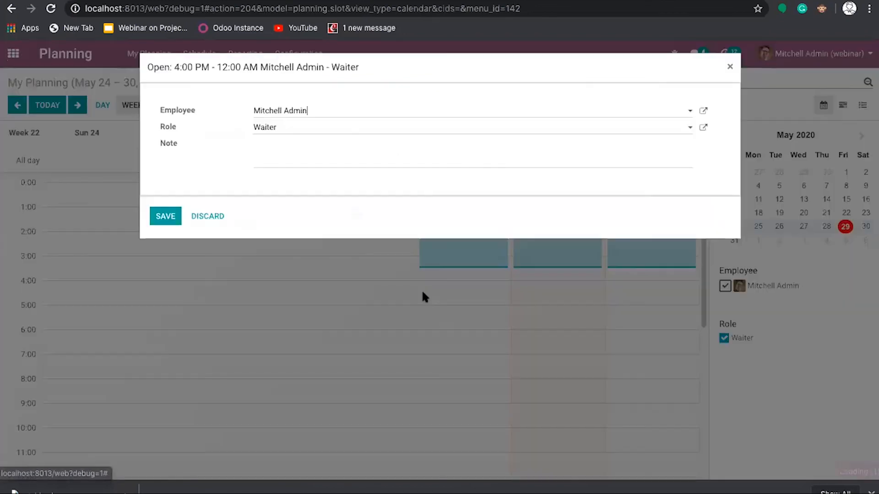
{"action": "left_click", "coordinate": [537, 131]}
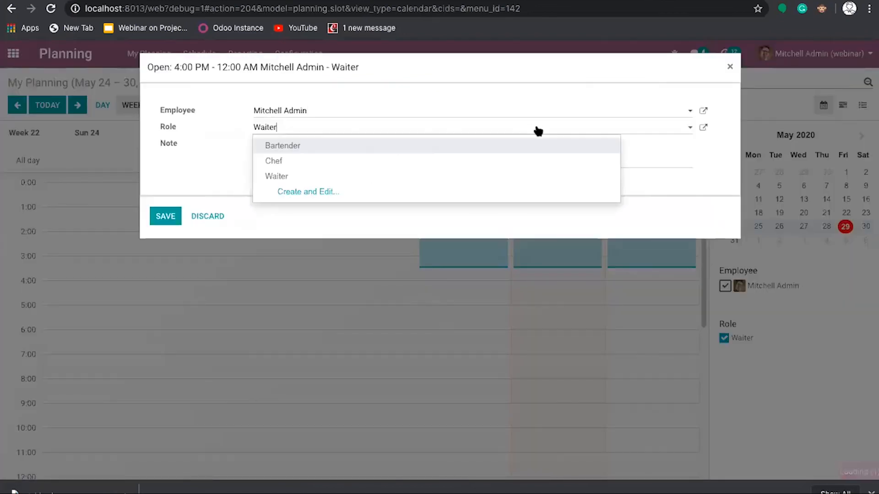
{"action": "left_click", "coordinate": [199, 155]}
{"action": "left_click", "coordinate": [324, 129]}
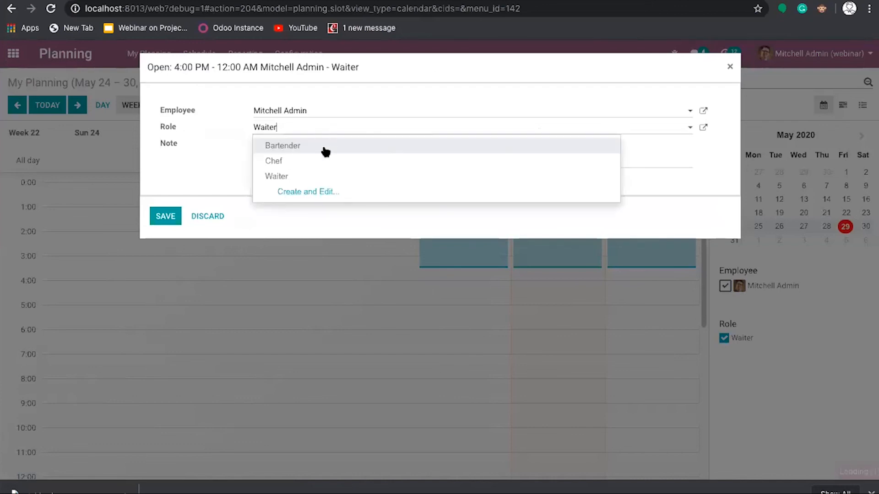
{"action": "left_click", "coordinate": [326, 191]}
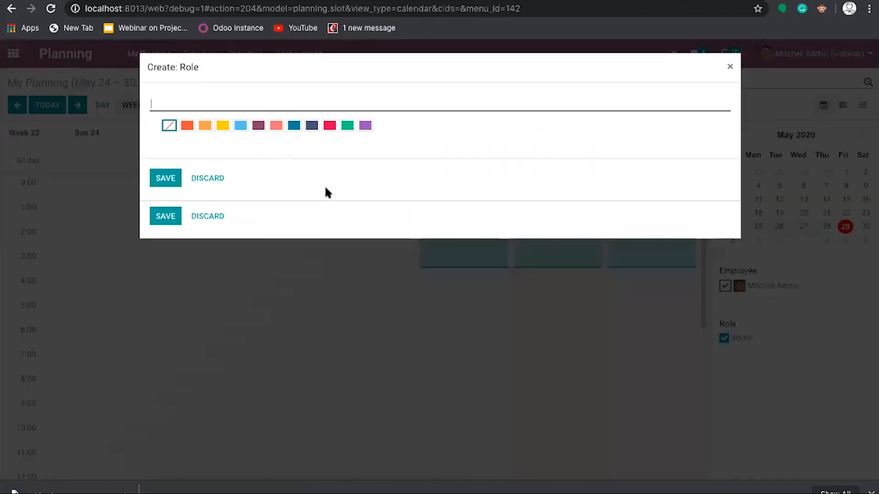
{"action": "left_click", "coordinate": [210, 180]}
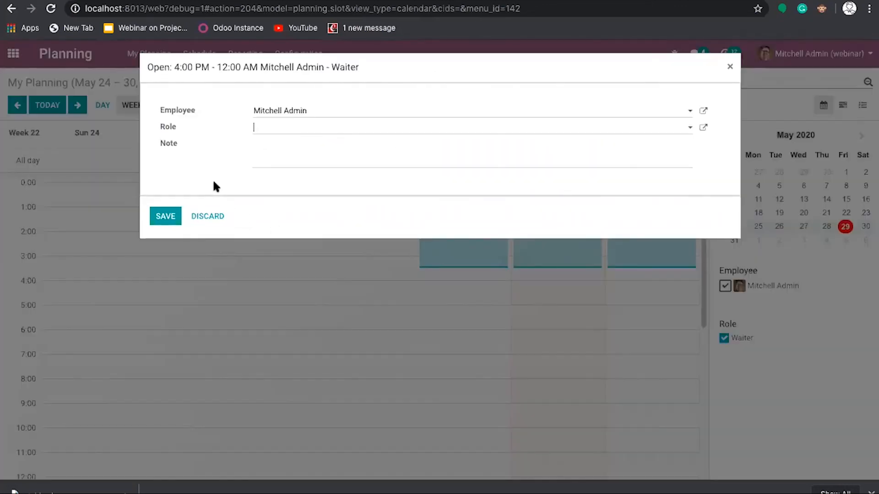
{"action": "left_click", "coordinate": [198, 217]}
- View the weekly planning schedule by employee, by role and by project
{"action": "left_click", "coordinate": [293, 54]}
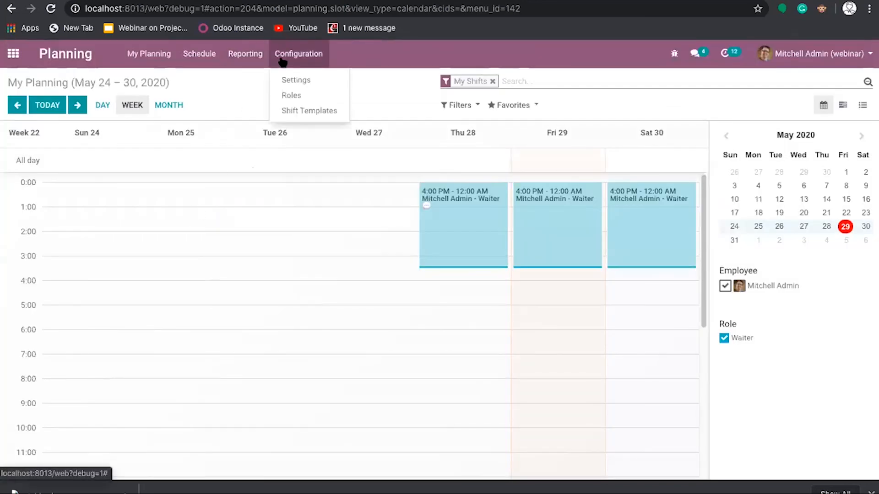
{"action": "mouse_move", "coordinate": [198, 55]}
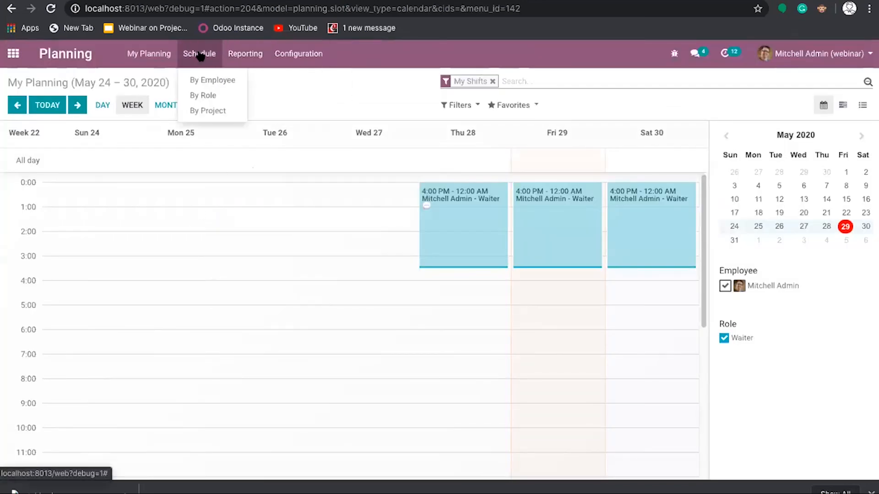
{"action": "left_click", "coordinate": [214, 80]}
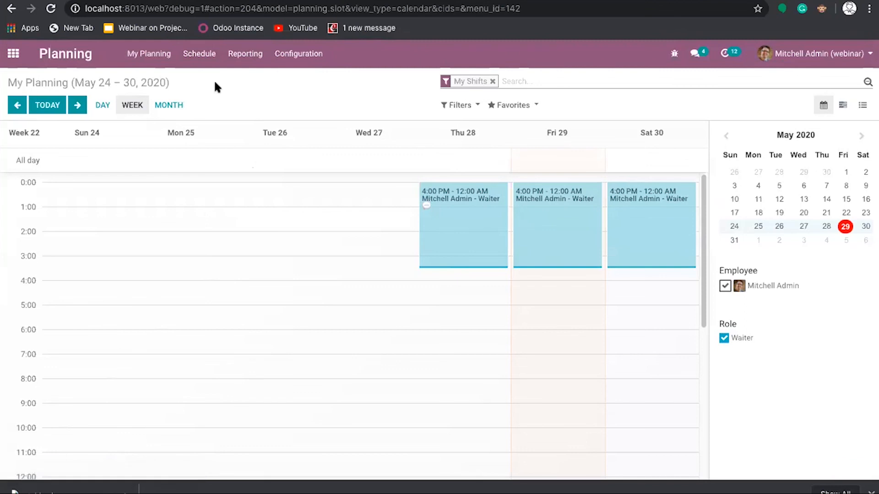
{"action": "left_click", "coordinate": [201, 55]}
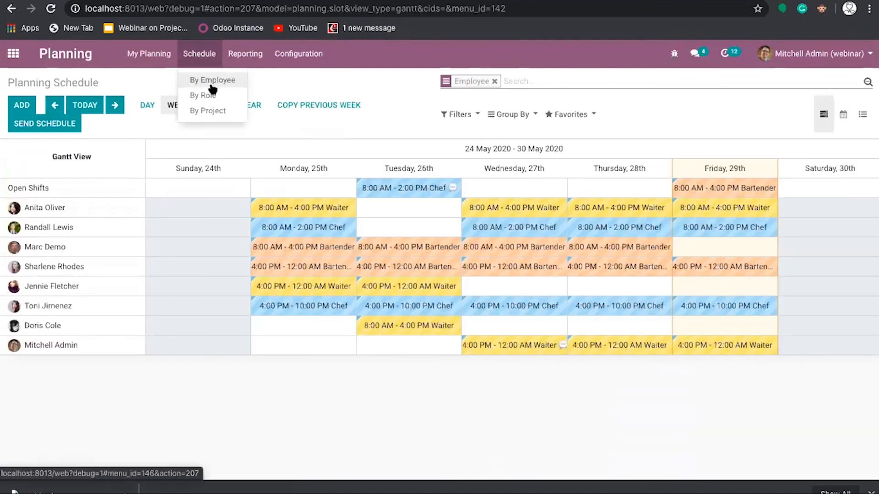
{"action": "left_click", "coordinate": [211, 90]}
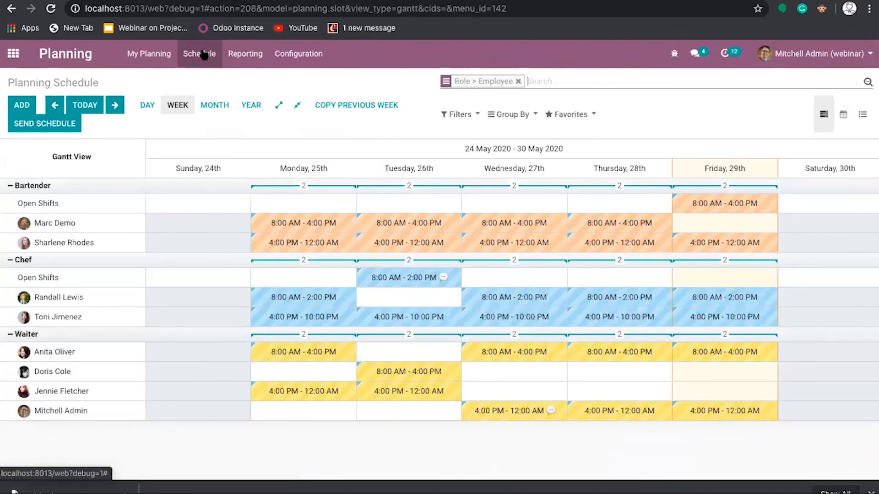
{"action": "left_click", "coordinate": [200, 54]}
{"action": "left_click", "coordinate": [212, 111]}
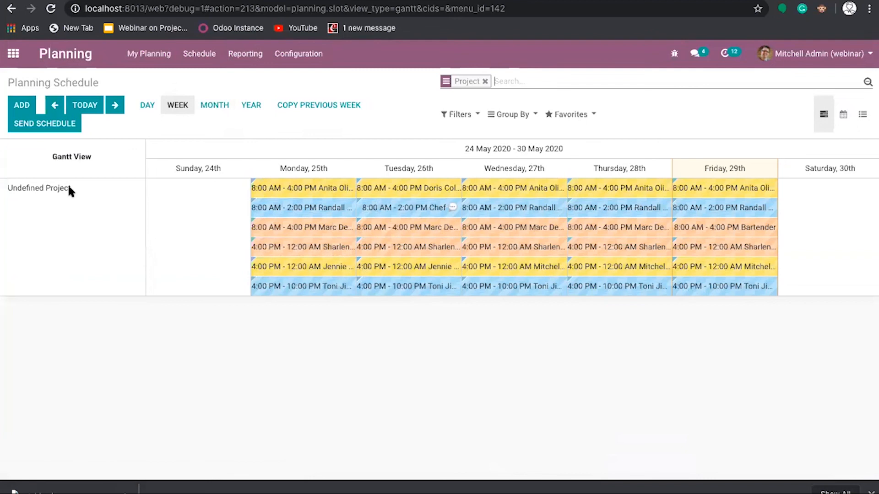
- Review the Shifts Analysis report of hours per employee, and open the Planning settings
{"action": "left_click", "coordinate": [253, 63]}
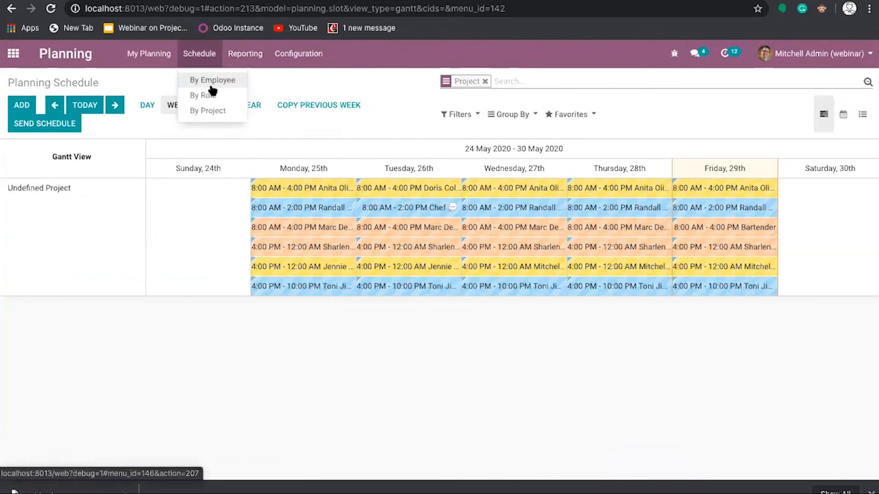
{"action": "left_click", "coordinate": [262, 83]}
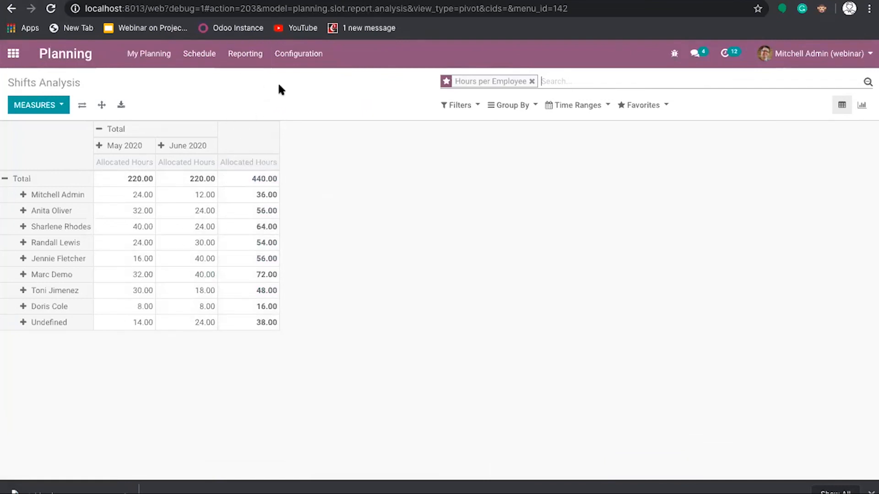
{"action": "left_click", "coordinate": [296, 69]}
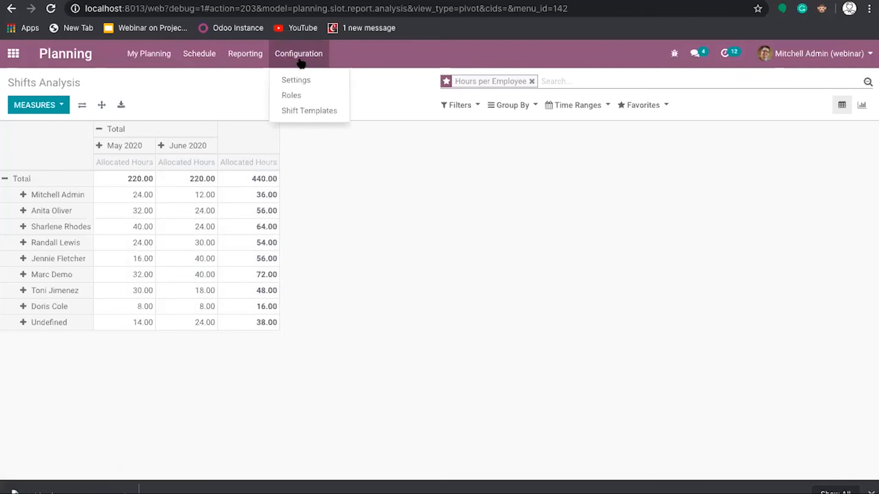
{"action": "left_click", "coordinate": [297, 81]}
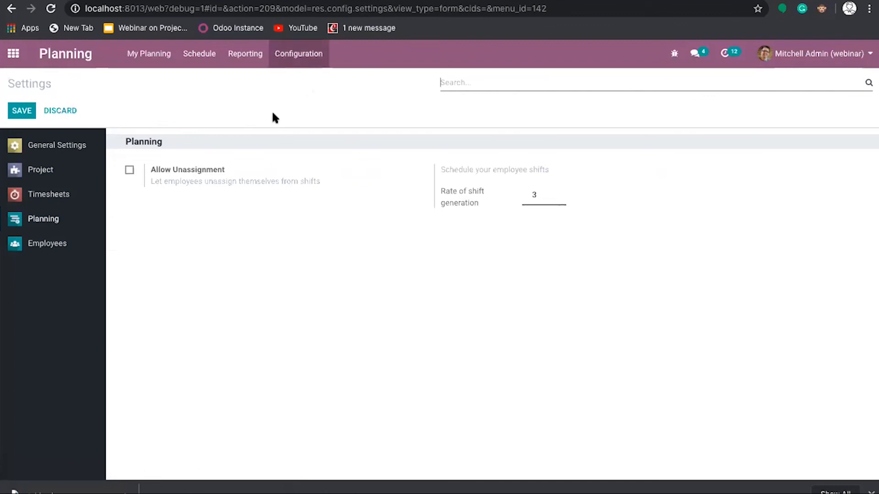
- Review the planning roles and shift templates, opening the first Chef template for editing and saving it as is
{"action": "left_click", "coordinate": [303, 54]}
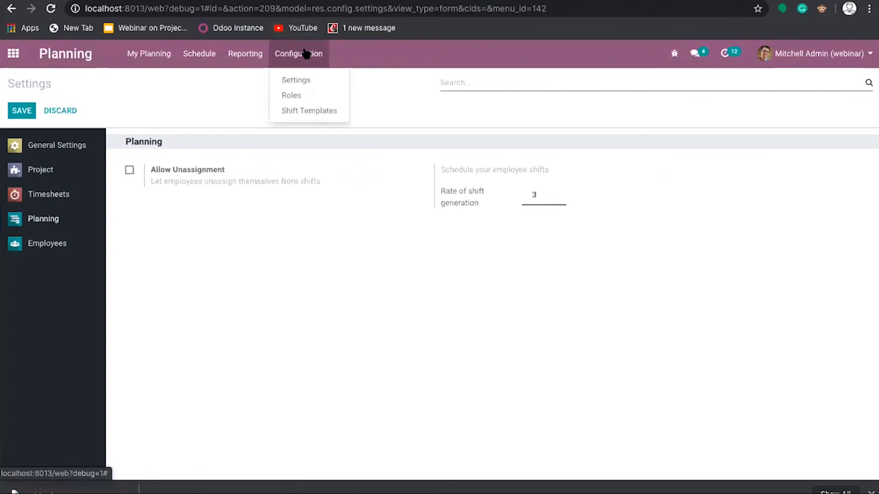
{"action": "left_click", "coordinate": [309, 94]}
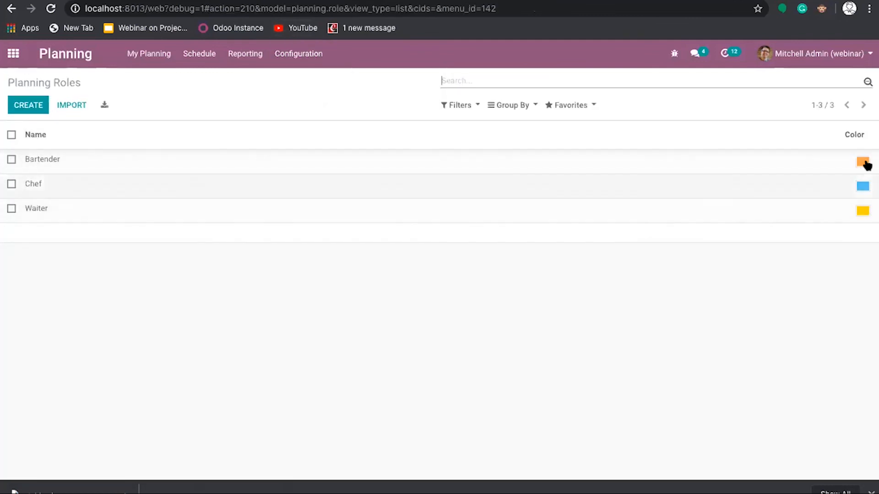
{"action": "left_click", "coordinate": [318, 53]}
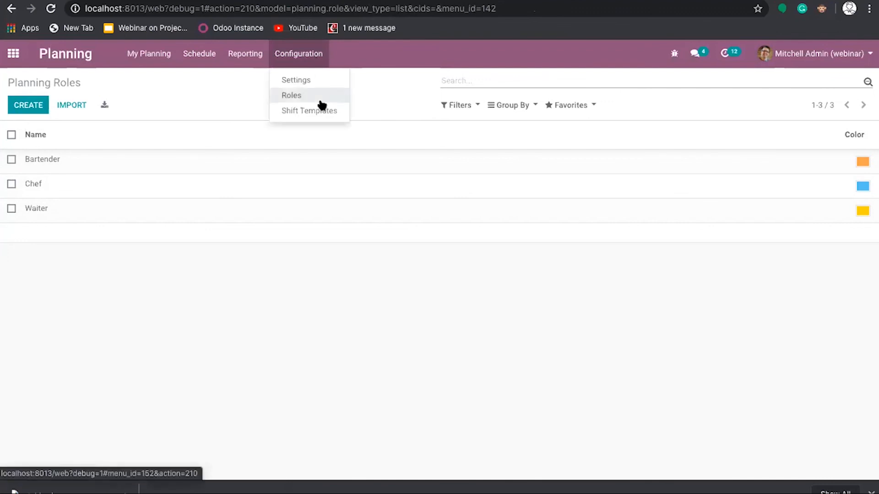
{"action": "left_click", "coordinate": [324, 110]}
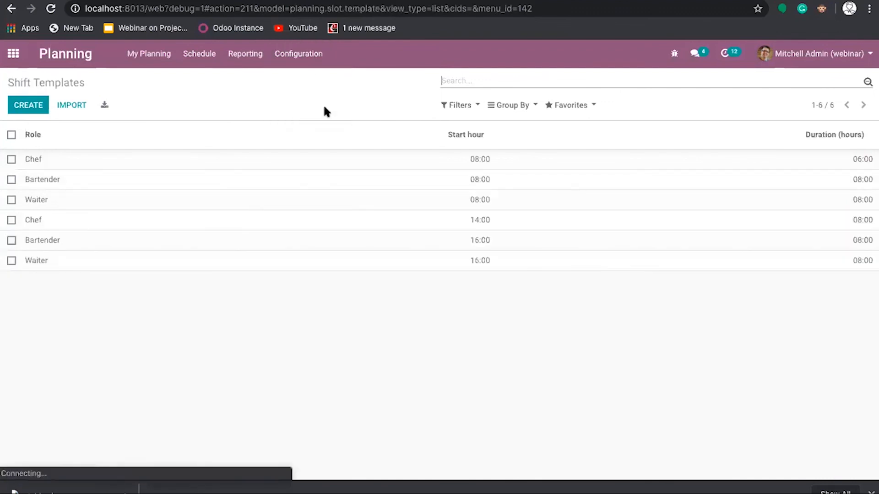
{"action": "left_click", "coordinate": [129, 167]}
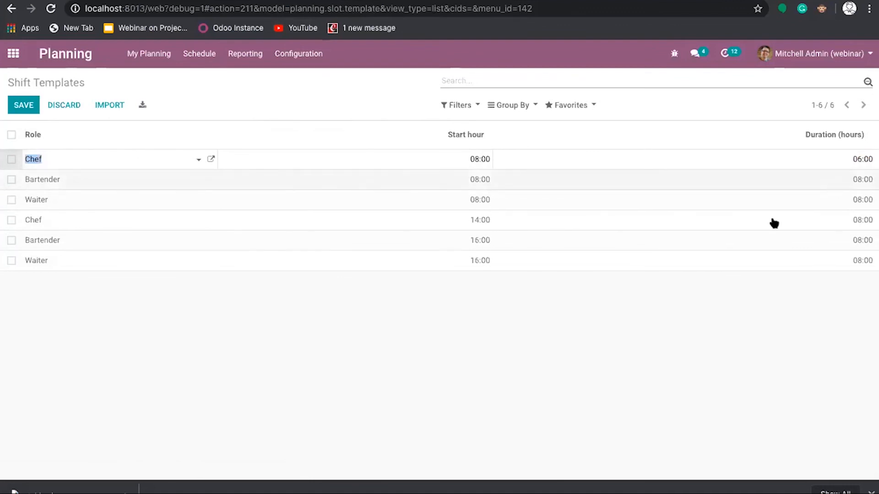
{"action": "left_click", "coordinate": [23, 106]}
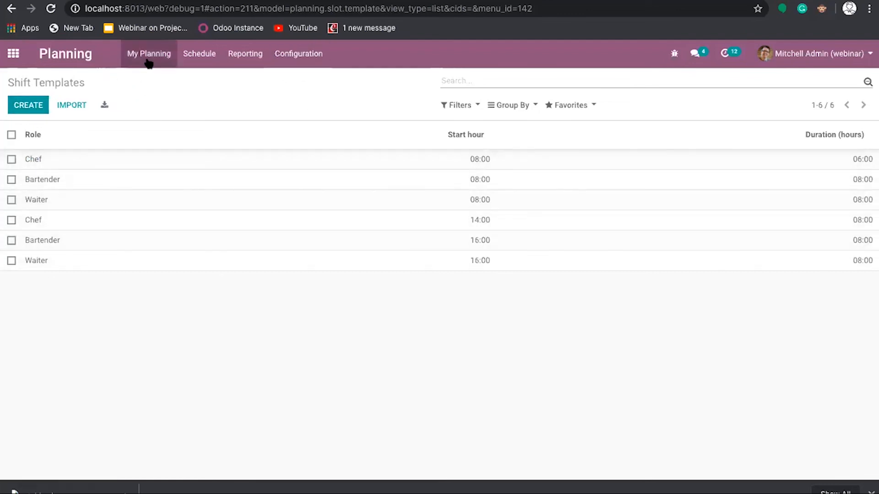
- Switch to the Employees app and open the first consultant's employee record
{"action": "left_click", "coordinate": [17, 63]}
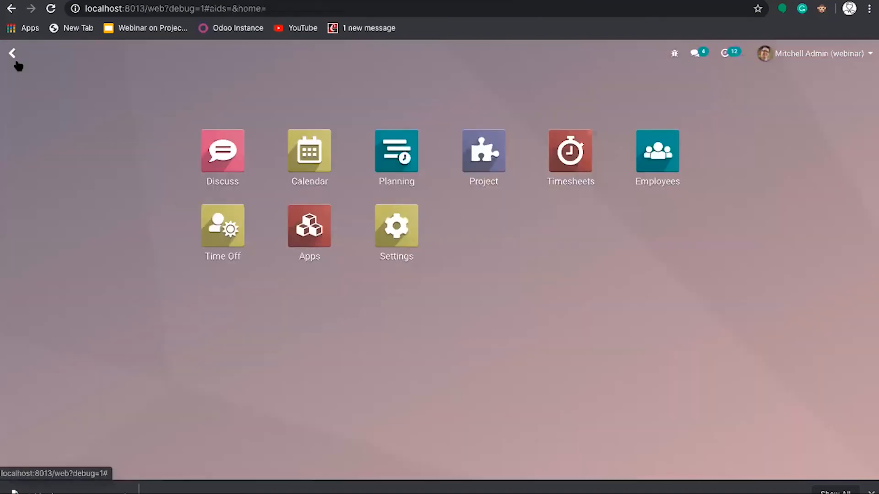
{"action": "left_click", "coordinate": [654, 165]}
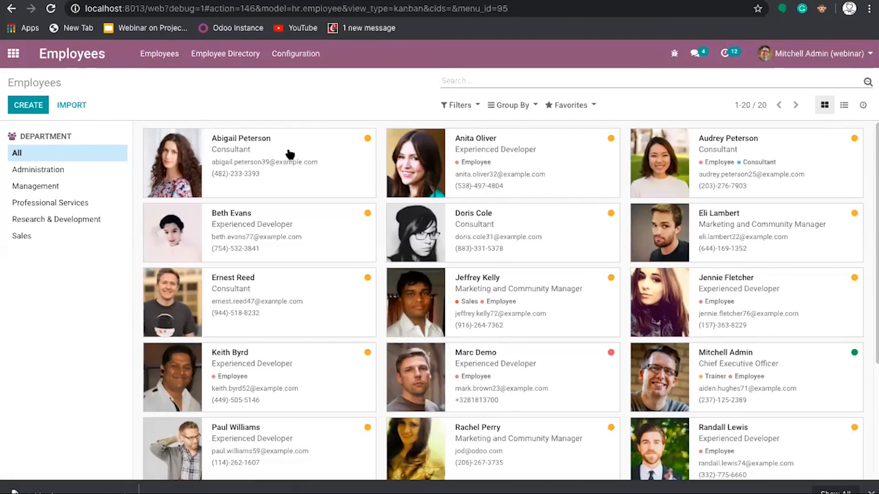
{"action": "left_click", "coordinate": [290, 153]}
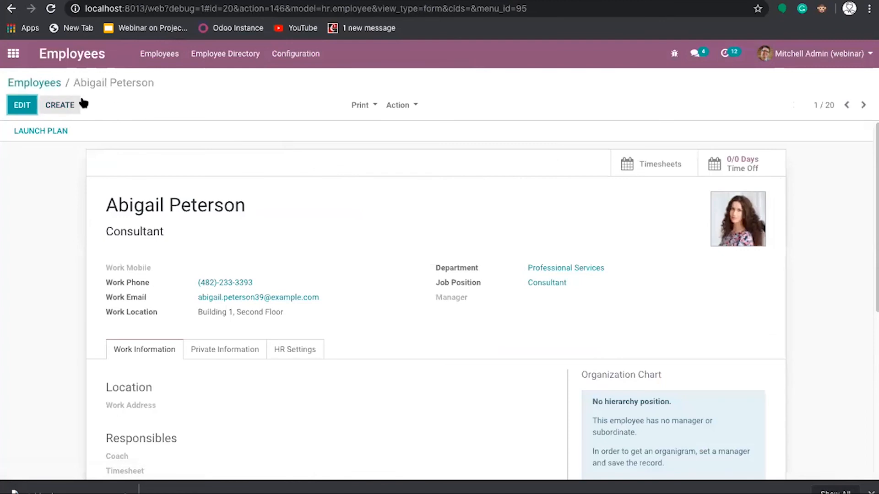
- Examine the employee's contact details and work information, including the responsibles, schedule and planning sections
{"action": "scroll", "coordinate": [230, 220], "scroll_direction": "down", "scroll_amount": 1}
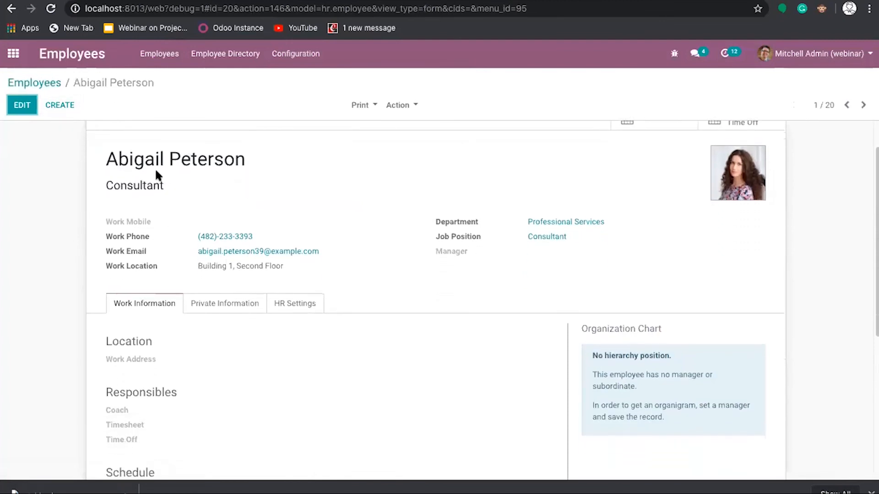
{"action": "triple_click", "coordinate": [142, 160]}
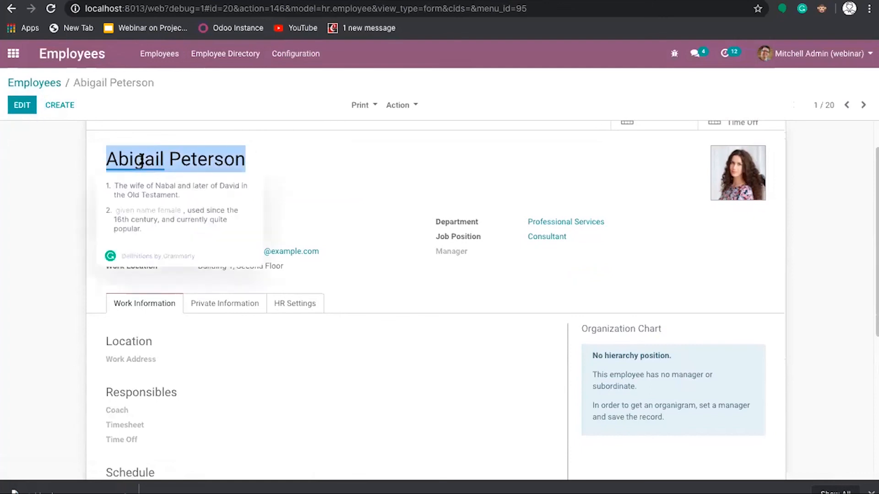
{"action": "left_click", "coordinate": [271, 282]}
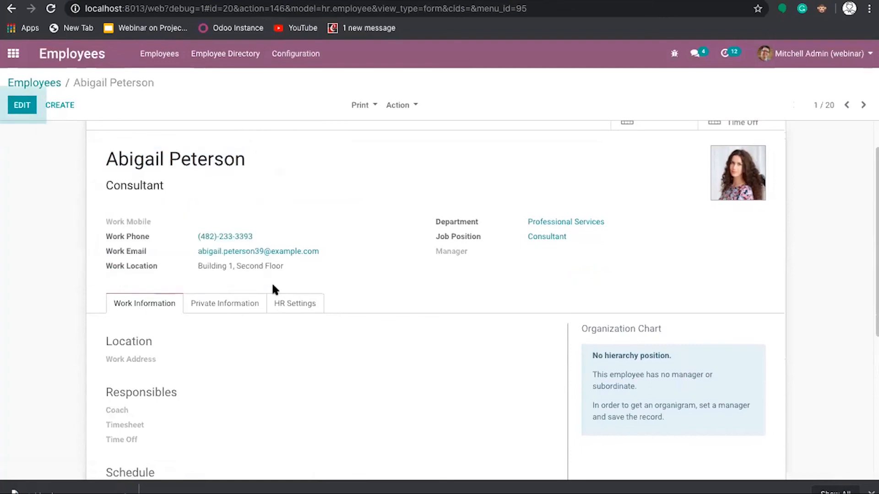
{"action": "scroll", "coordinate": [292, 355], "scroll_direction": "down", "scroll_amount": 1}
{"action": "scroll", "coordinate": [294, 359], "scroll_direction": "down", "scroll_amount": 2}
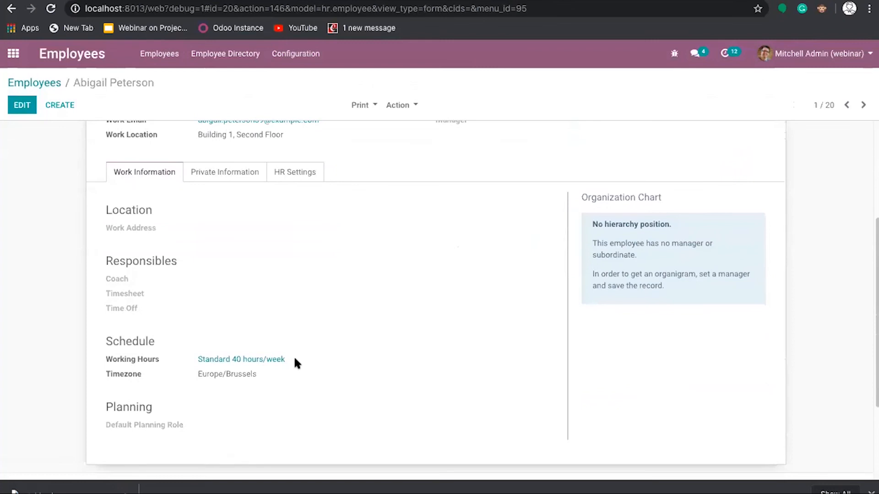
{"action": "scroll", "coordinate": [294, 359], "scroll_direction": "up", "scroll_amount": 4}
{"action": "scroll", "coordinate": [294, 362], "scroll_direction": "down", "scroll_amount": 1}
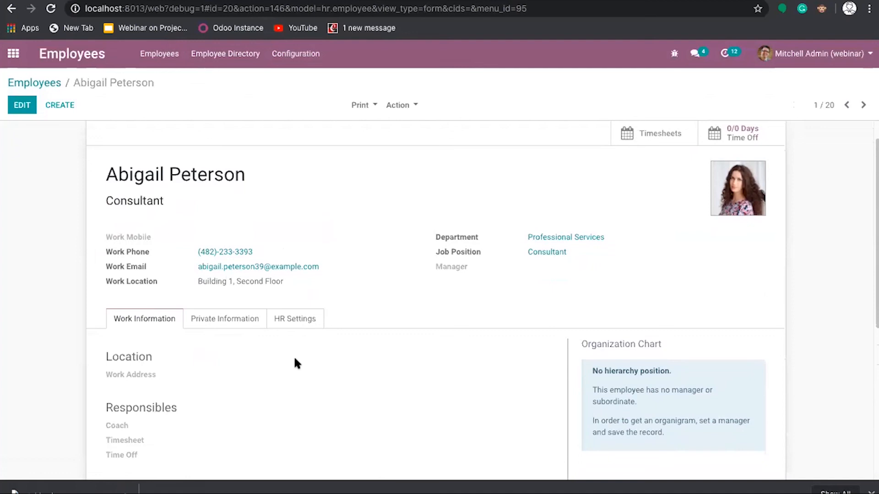
{"action": "scroll", "coordinate": [295, 359], "scroll_direction": "down", "scroll_amount": 3}
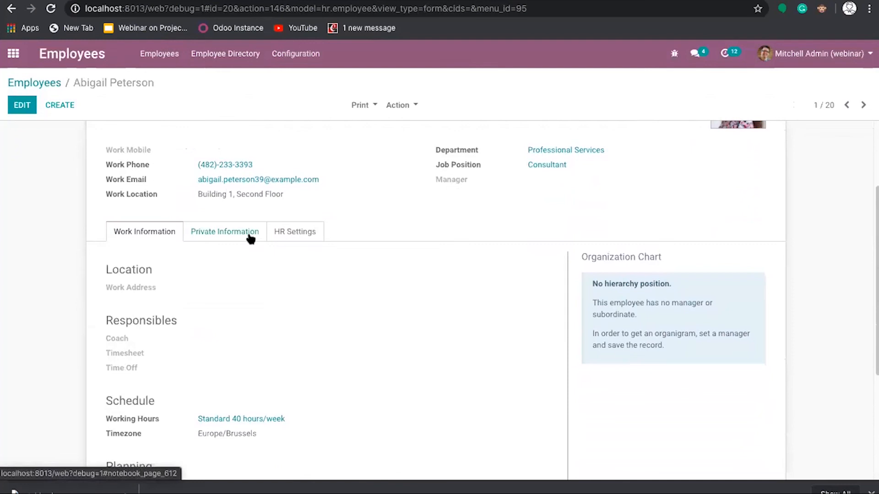
{"action": "scroll", "coordinate": [348, 320], "scroll_direction": "down", "scroll_amount": 2}
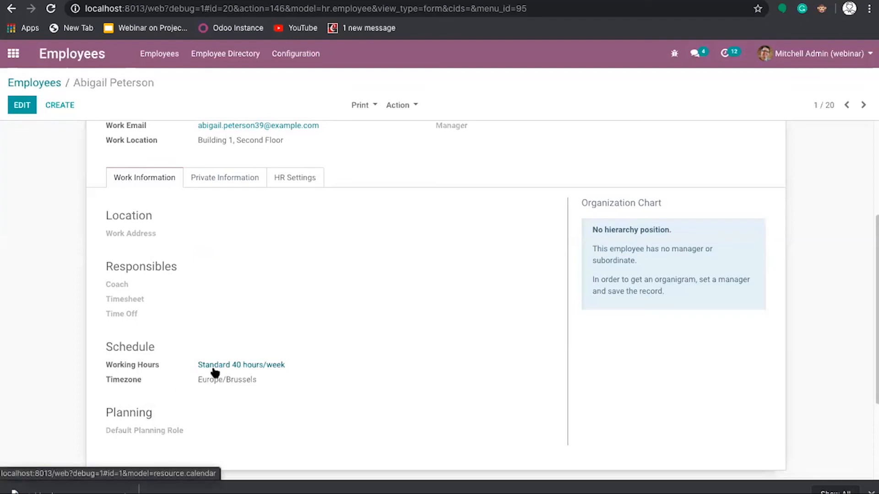
- Examine the employee's private information and HR settings, including the explanation of the Timesheets Validation Date field
{"action": "scroll", "coordinate": [158, 423], "scroll_direction": "up", "scroll_amount": 1}
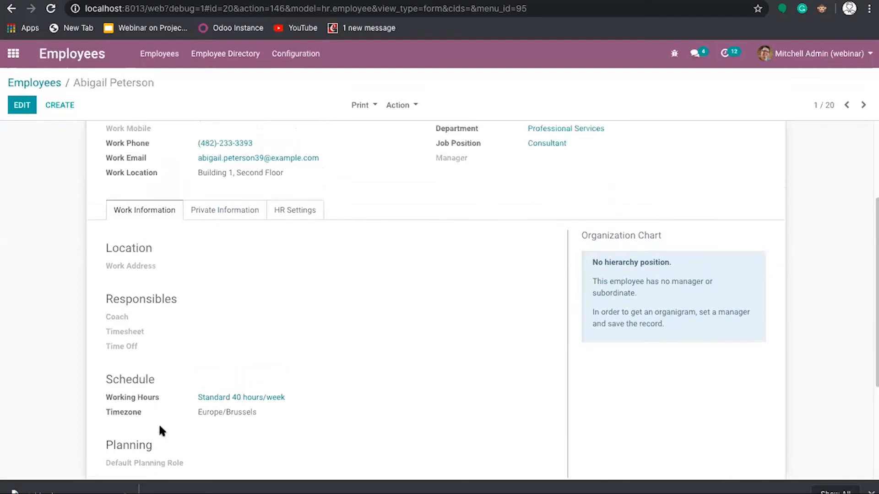
{"action": "left_click", "coordinate": [206, 213]}
{"action": "scroll", "coordinate": [240, 322], "scroll_direction": "down", "scroll_amount": 4}
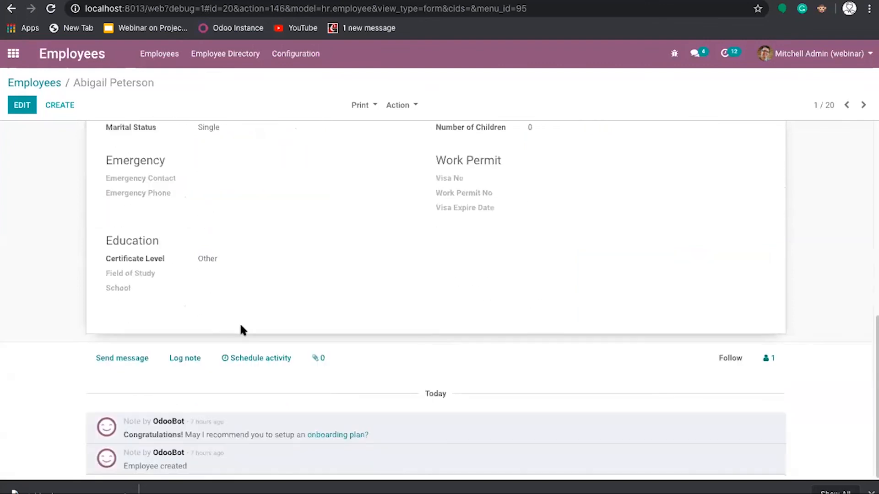
{"action": "scroll", "coordinate": [292, 271], "scroll_direction": "up", "scroll_amount": 4}
{"action": "scroll", "coordinate": [293, 271], "scroll_direction": "up", "scroll_amount": 1}
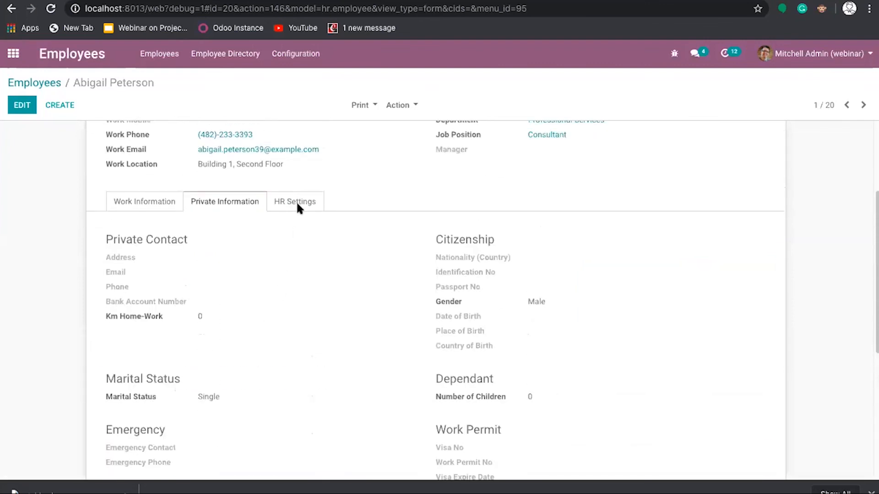
{"action": "left_click", "coordinate": [305, 202]}
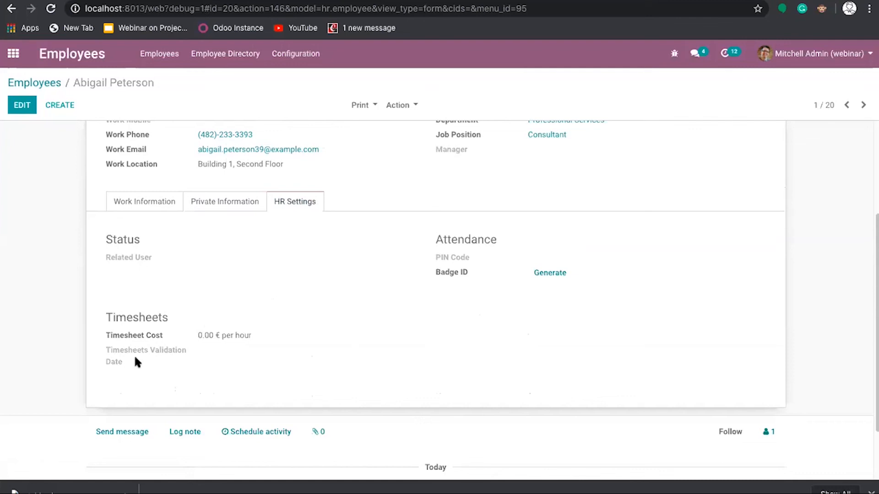
{"action": "mouse_move", "coordinate": [156, 355]}
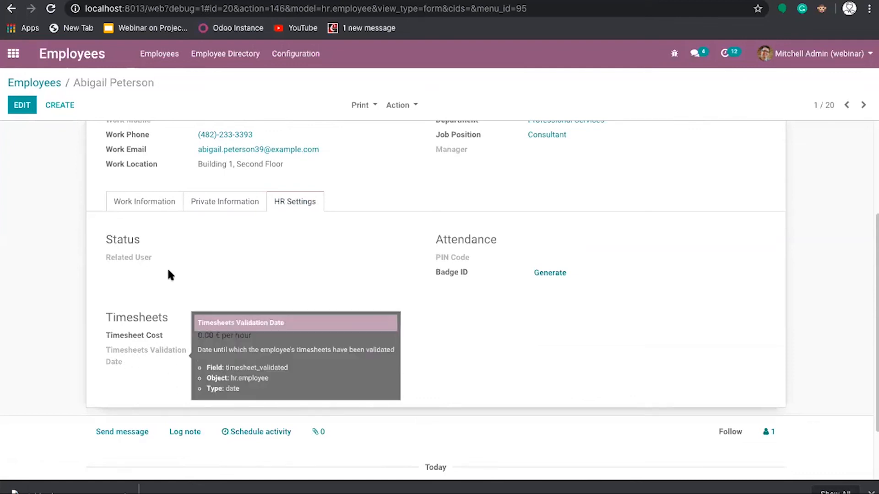
{"action": "scroll", "coordinate": [201, 259], "scroll_direction": "up", "scroll_amount": 3}
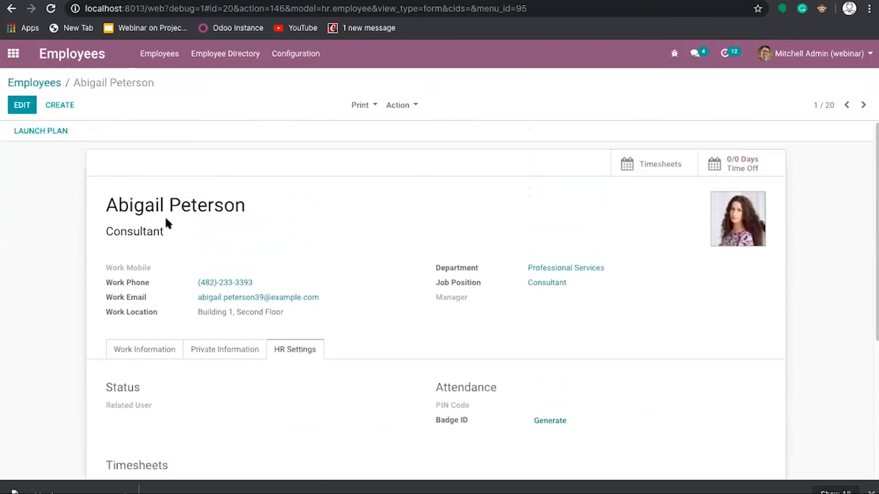
- Return to the employee list, view the Employee Directory, and go back to the overview of installed apps
{"action": "left_click", "coordinate": [43, 83]}
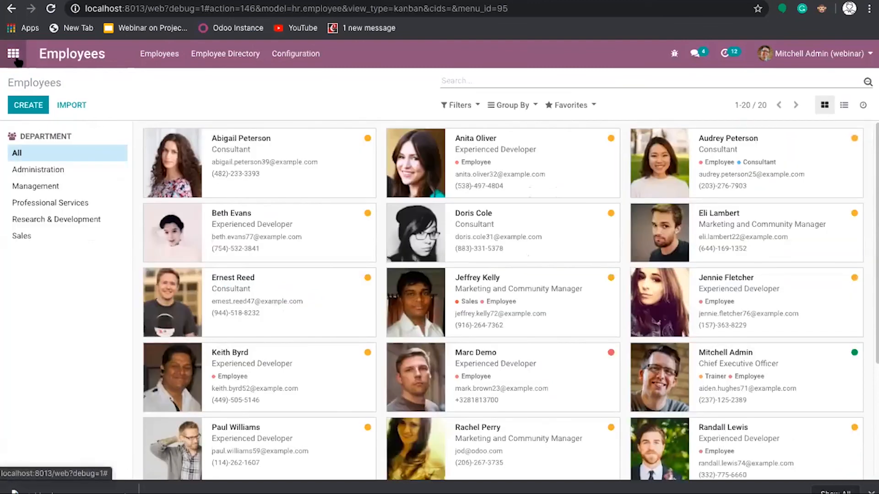
{"action": "left_click", "coordinate": [223, 59]}
{"action": "left_click", "coordinate": [294, 56]}
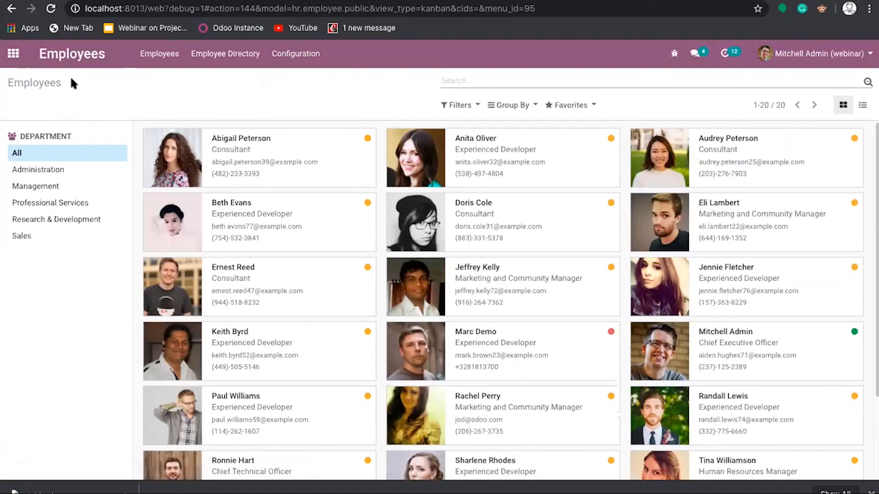
{"action": "left_click", "coordinate": [13, 54]}
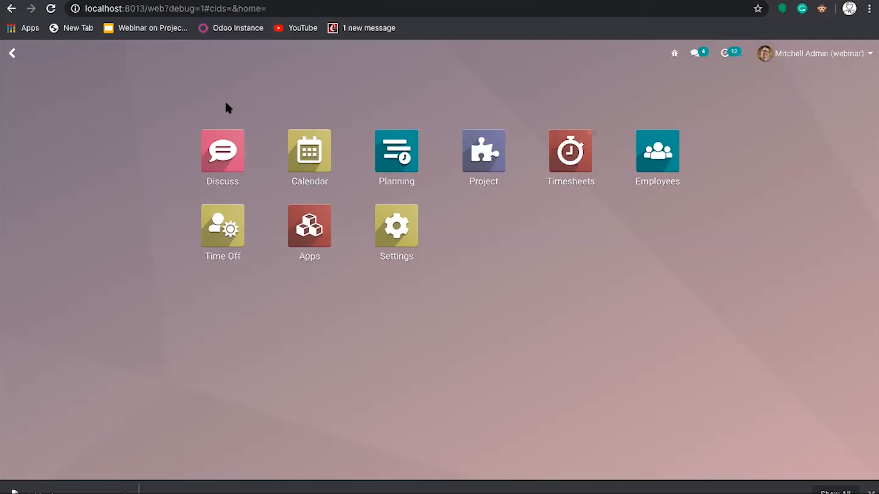
- Switch to the Google Slides presentation and advance from the Reporting slide through More Clarification to the Connect us slide
{"action": "key", "text": "ctrl+Tab"}
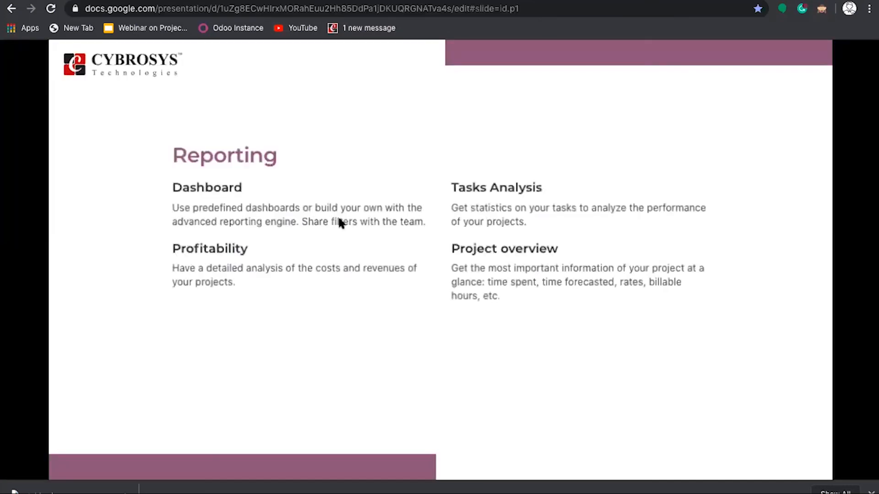
{"action": "key", "text": "Right"}
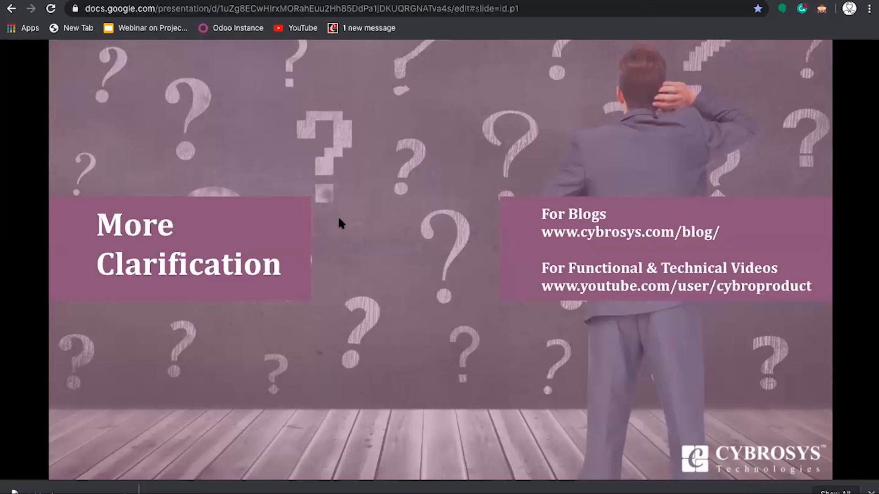
{"action": "left_click", "coordinate": [338, 219]}
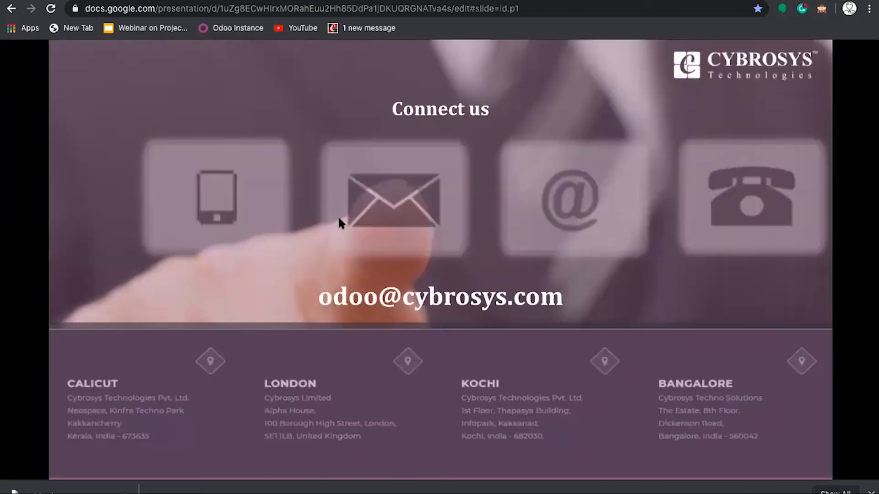